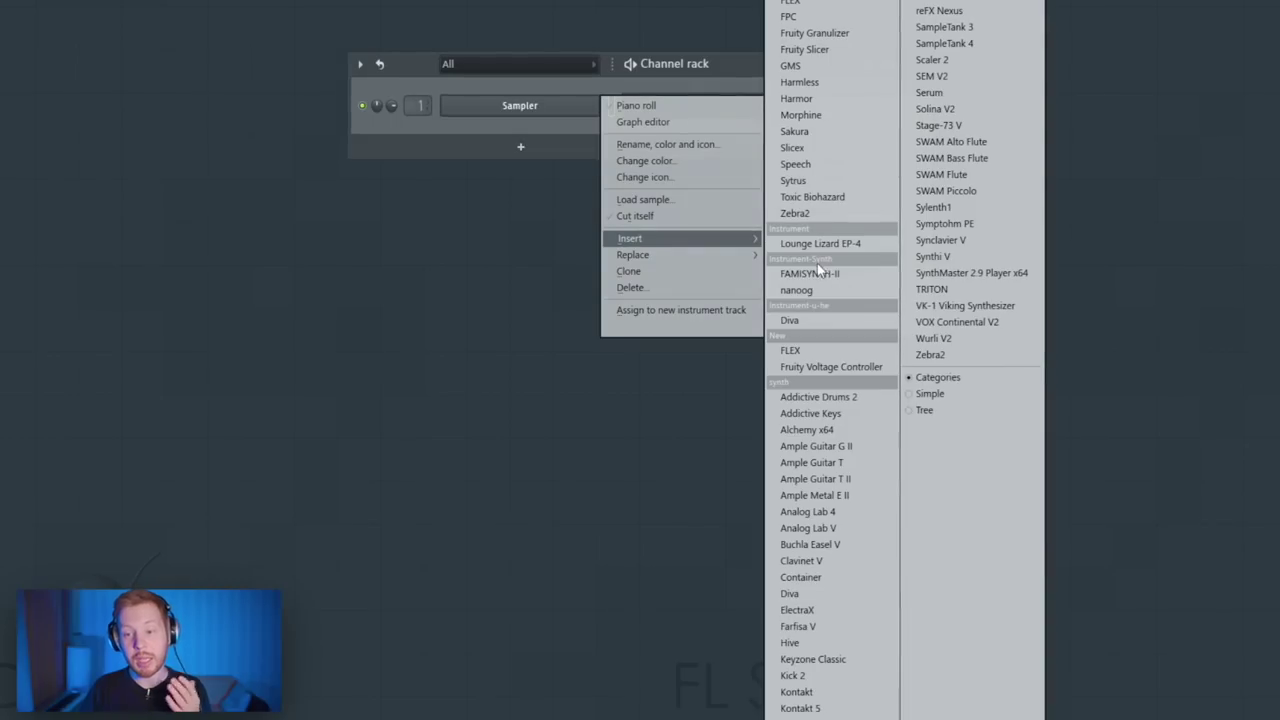
Step: Insert a FLEX channel and set the scale highlighting in its piano roll to F Major
{"action": "left_click", "coordinate": [817, 350]}
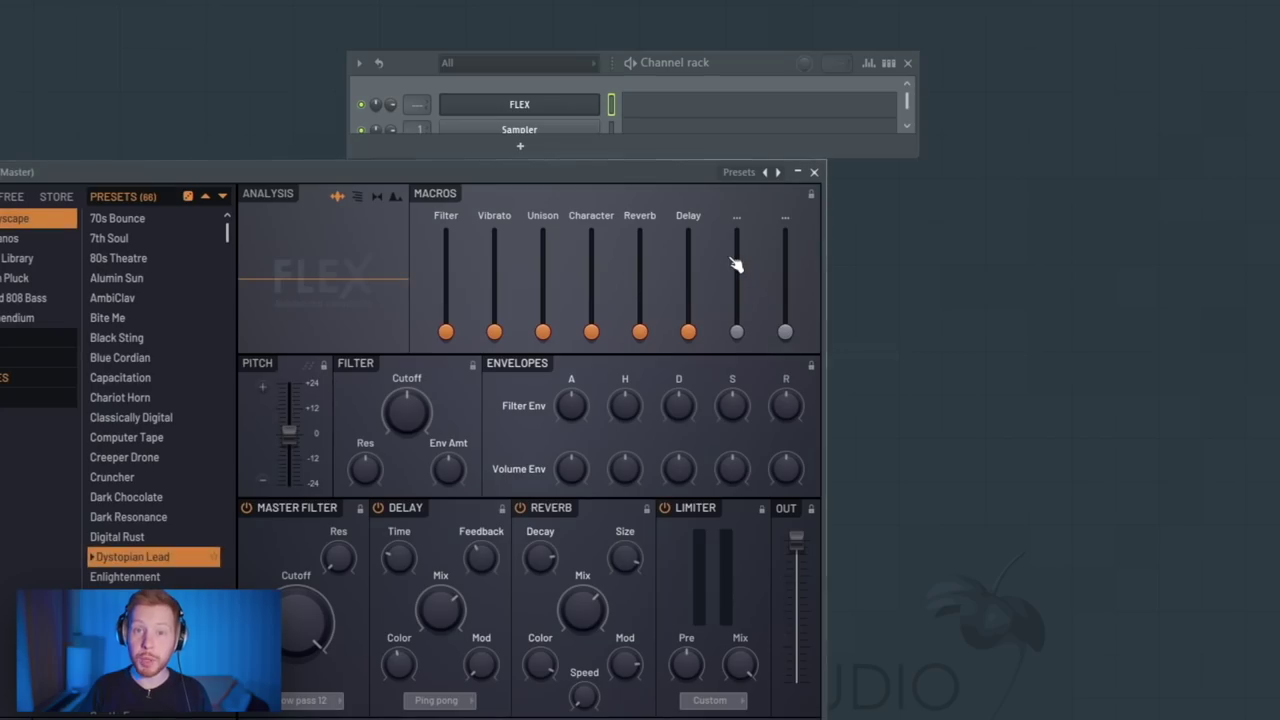
{"action": "left_click", "coordinate": [672, 116]}
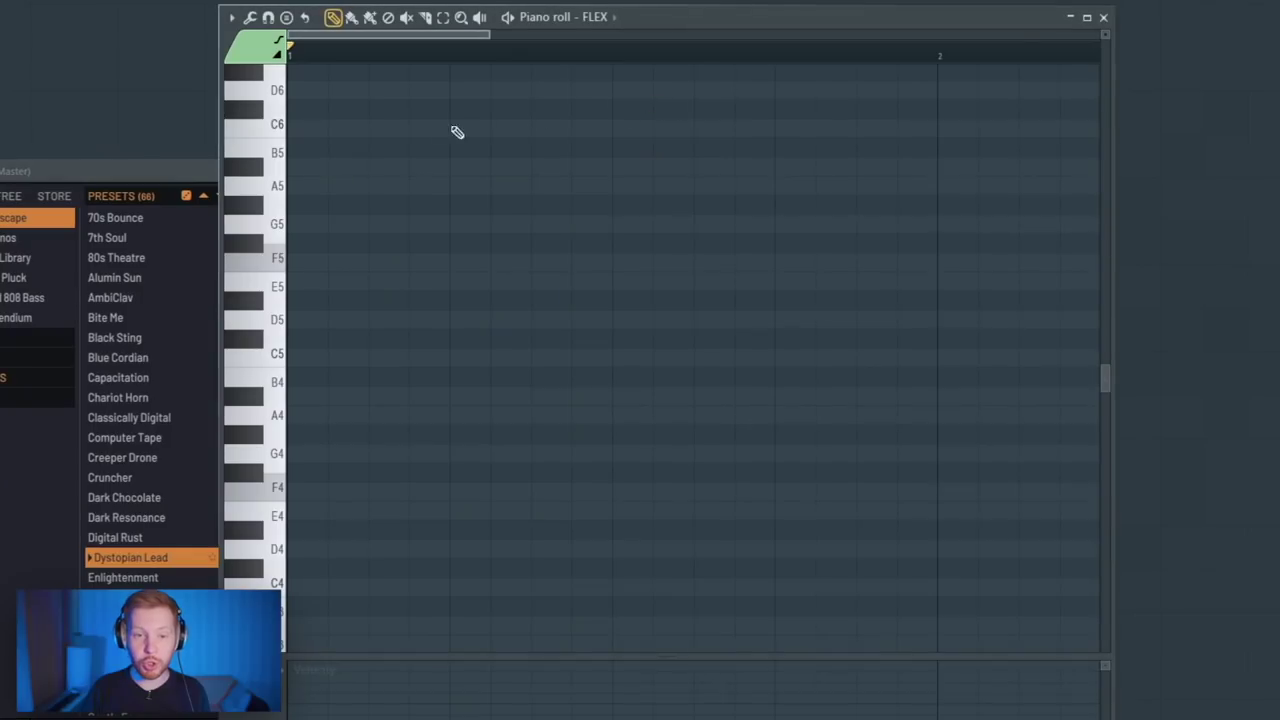
{"action": "left_click", "coordinate": [230, 16]}
{"action": "mouse_move", "coordinate": [283, 123]}
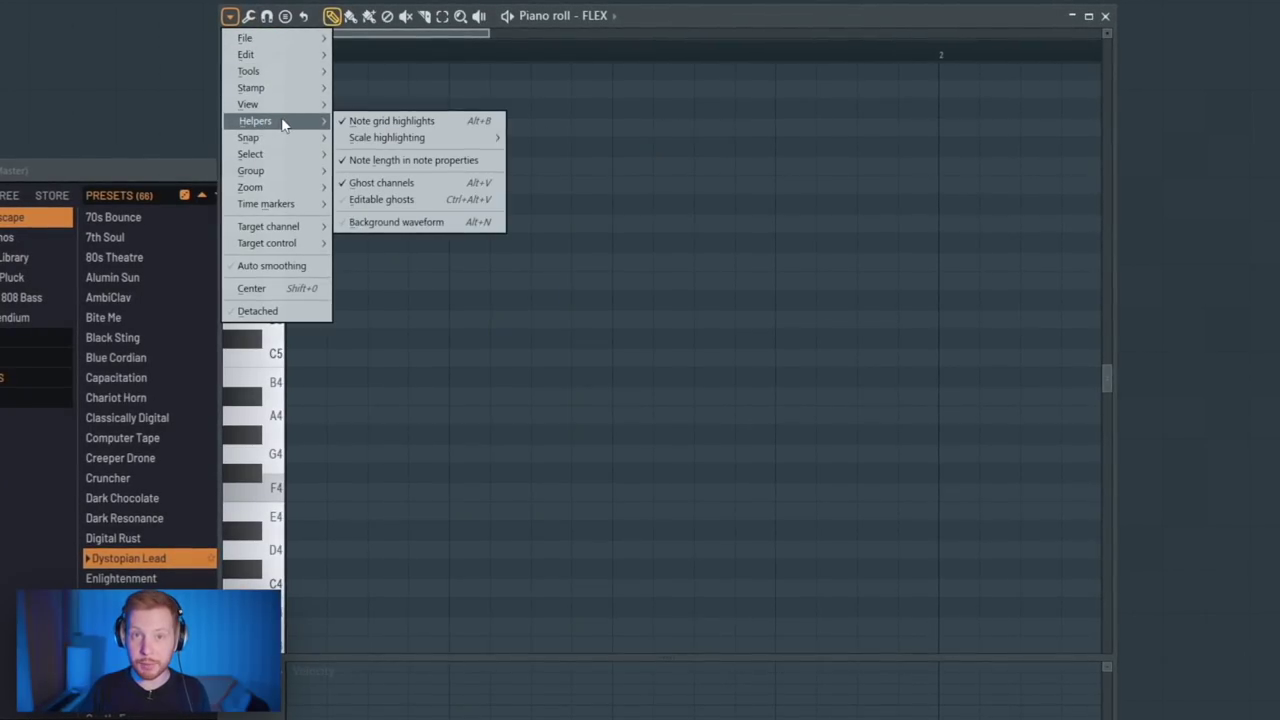
{"action": "mouse_move", "coordinate": [405, 138]}
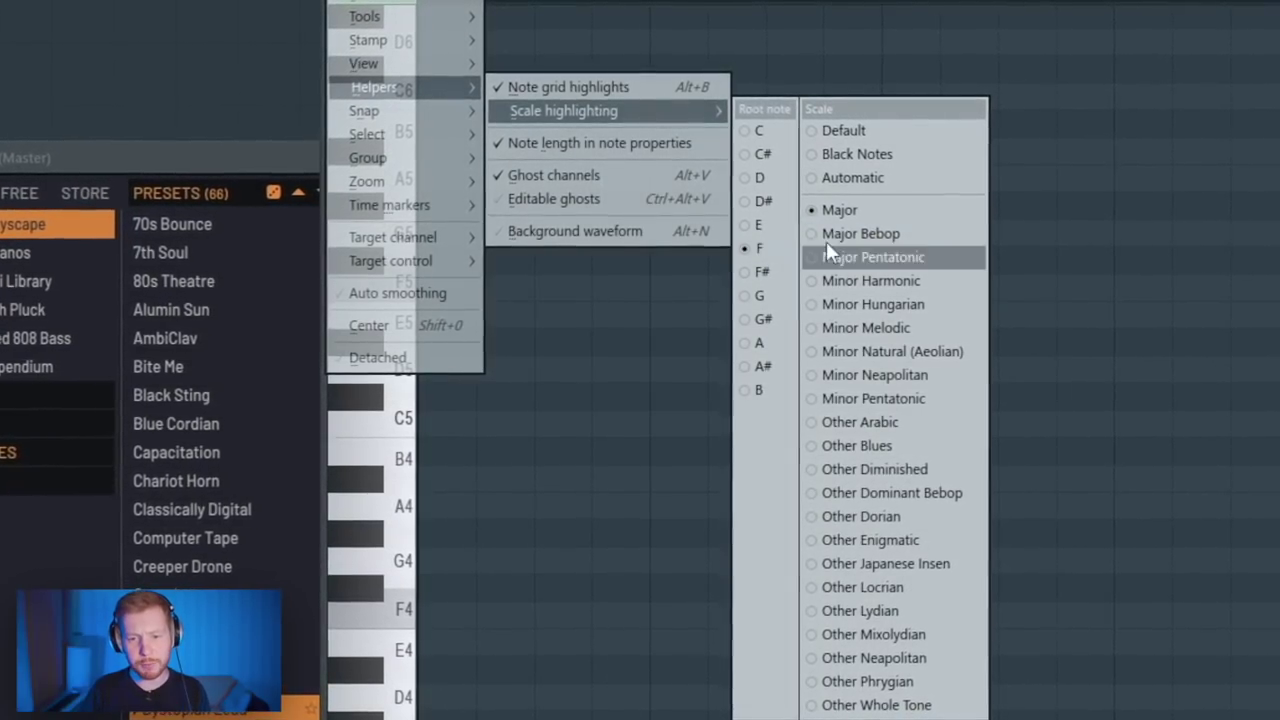
{"action": "left_click", "coordinate": [885, 213]}
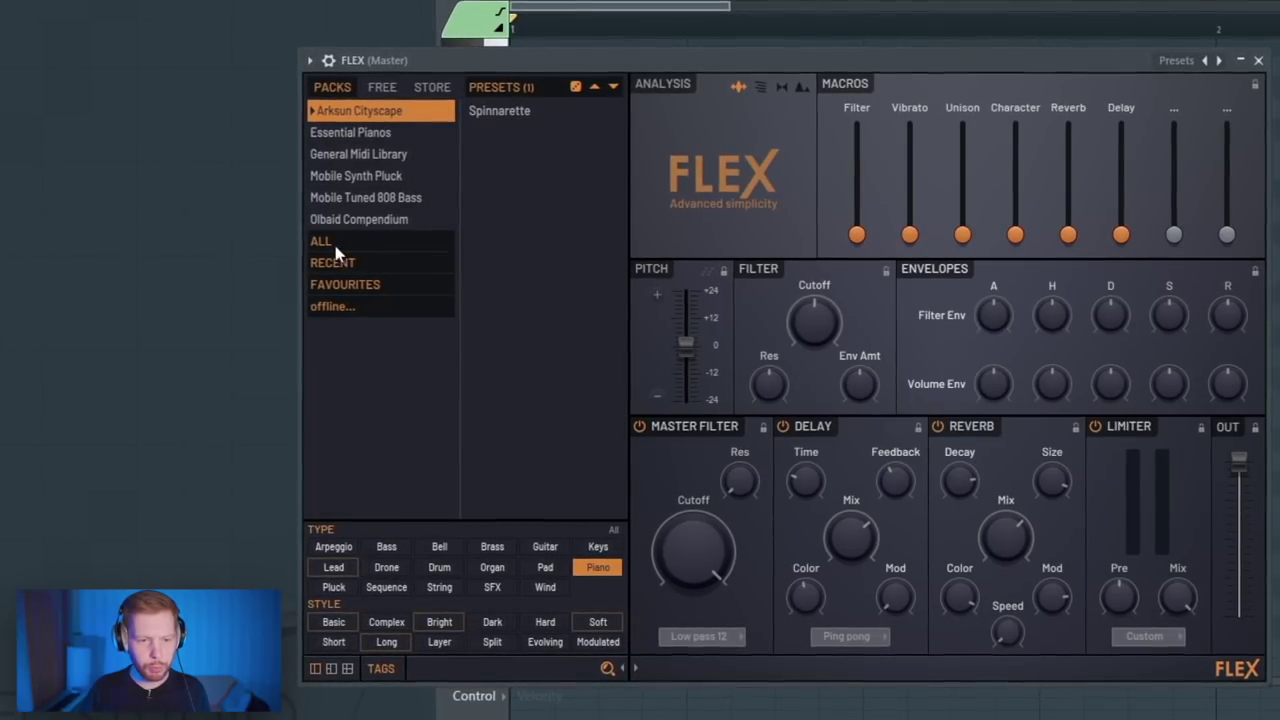
Step: Choose the Electric Piano Bright preset from all FLEX packs
{"action": "left_click", "coordinate": [316, 245]}
{"action": "left_click", "coordinate": [565, 393]}
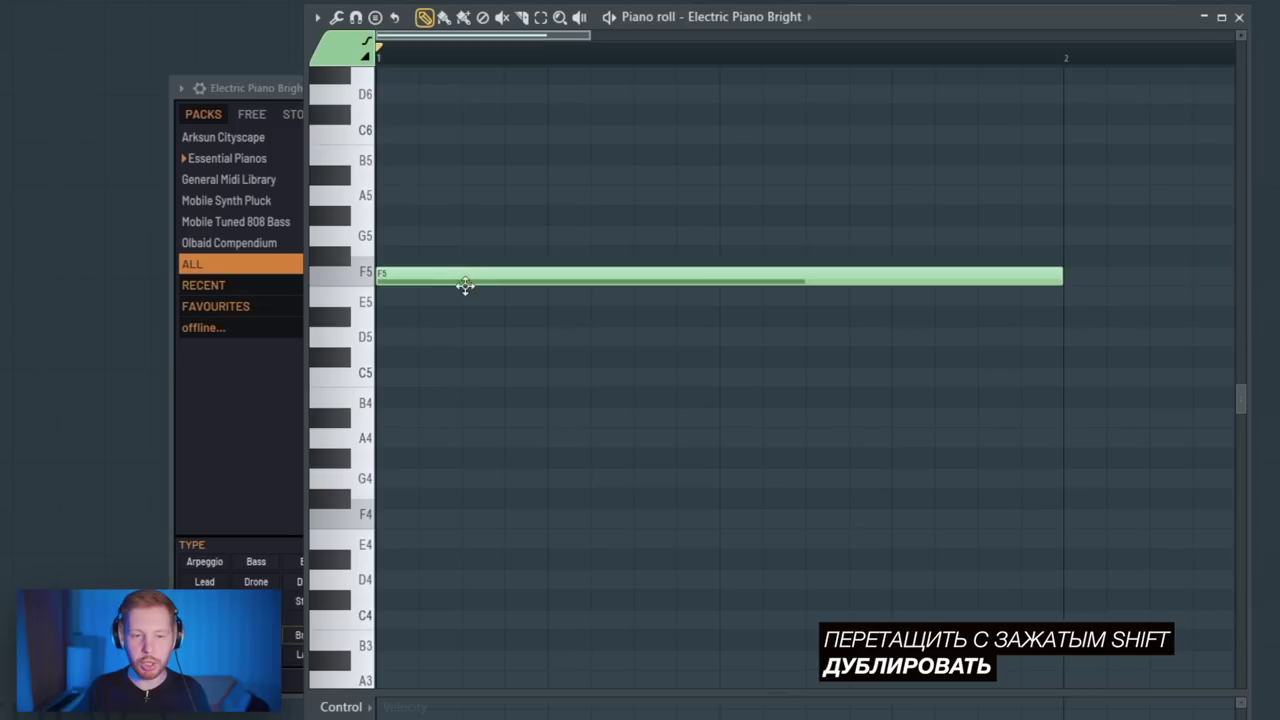
Step: Duplicate the one-bar F5 note in bar 1 up to A5 and C6 and play the chord
{"action": "left_click_drag", "start_coordinate": [463, 283], "coordinate": [457, 204]}
{"action": "left_click_drag", "start_coordinate": [457, 200], "coordinate": [457, 133]}
{"action": "key", "text": "space"}
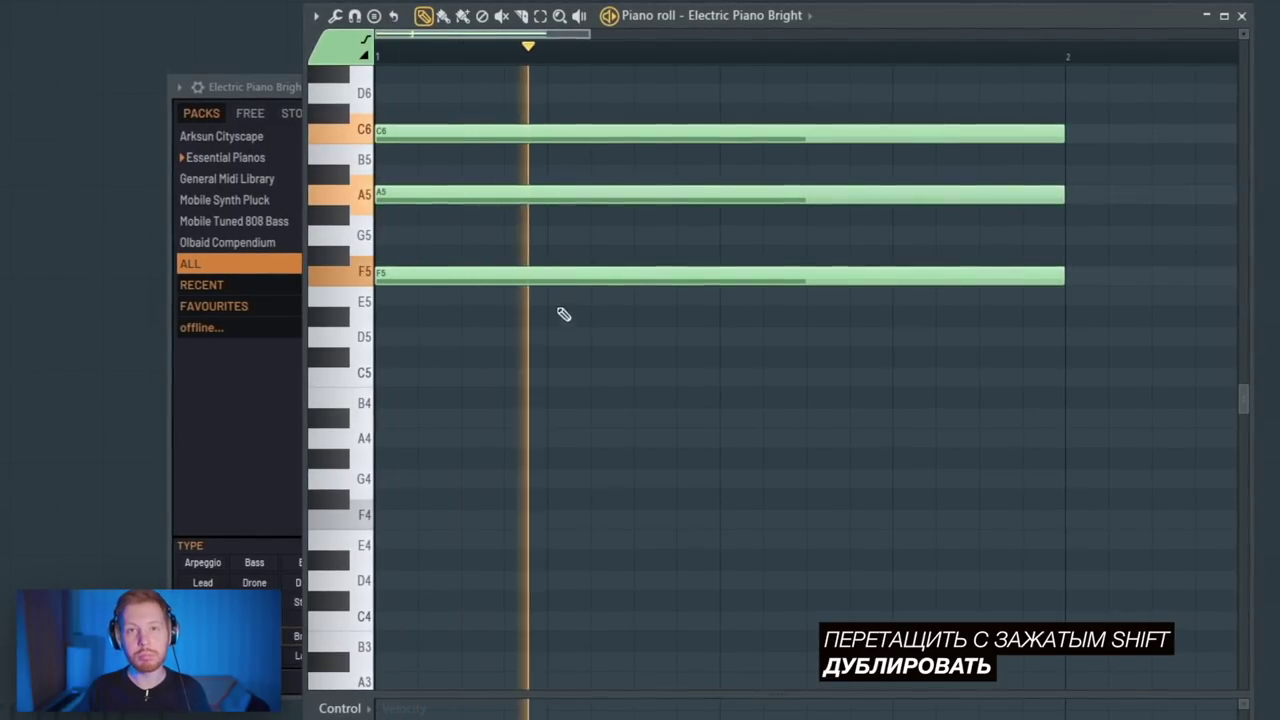
{"action": "scroll", "coordinate": [570, 335], "scroll_direction": "down", "scroll_amount": 3}
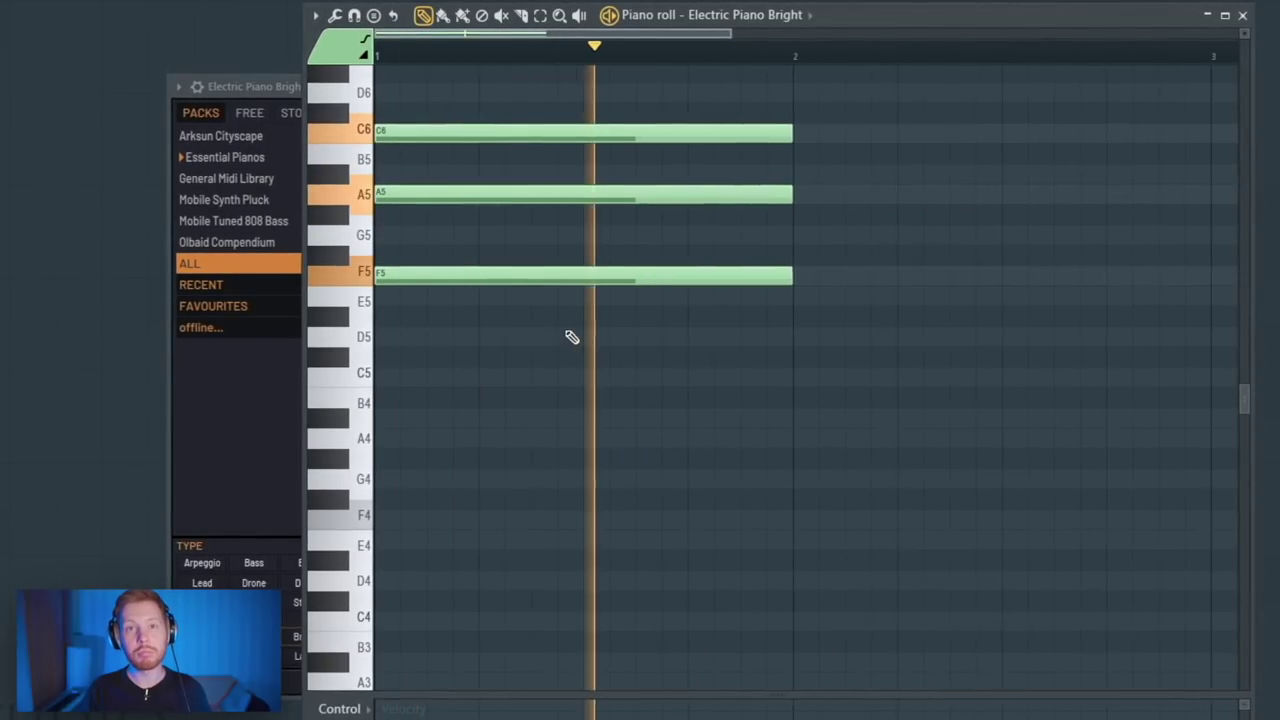
{"action": "key", "text": "space"}
Step: Add a one-bar F4 bass note under the first chord and play it from the start
{"action": "left_click", "coordinate": [500, 521]}
{"action": "left_click_drag", "start_coordinate": [446, 56], "coordinate": [376, 56]}
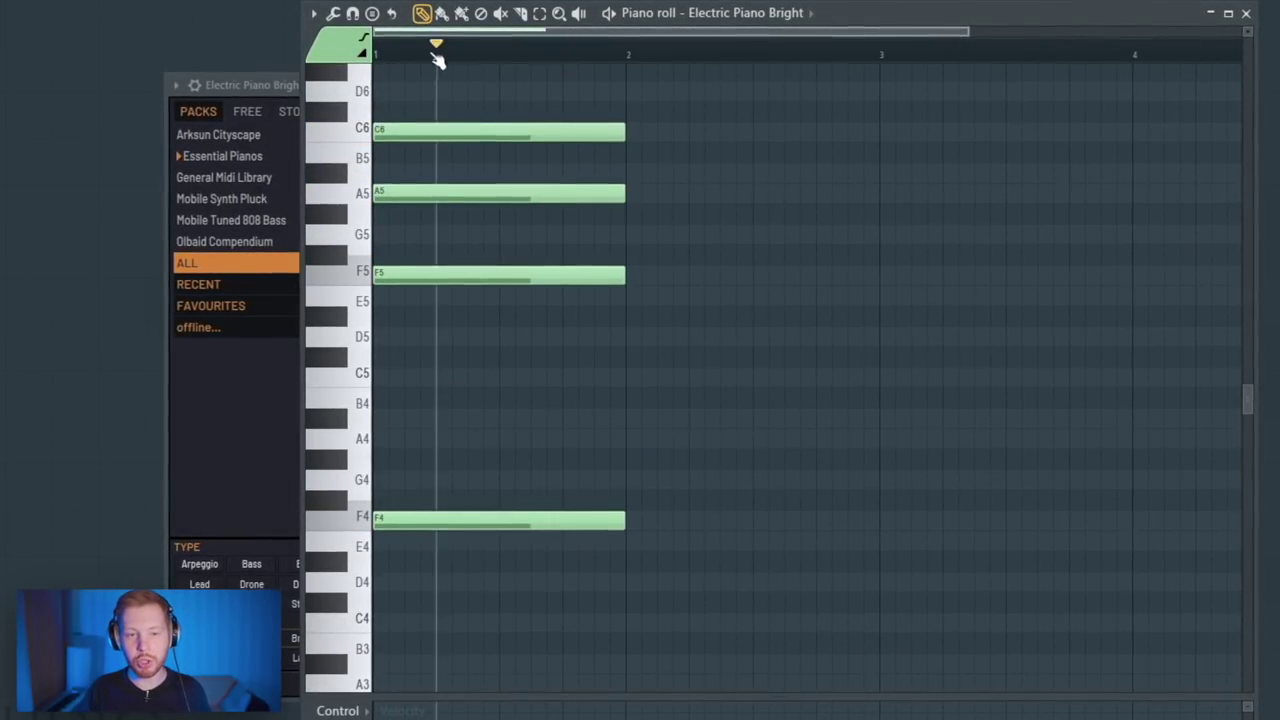
{"action": "key", "text": "space"}
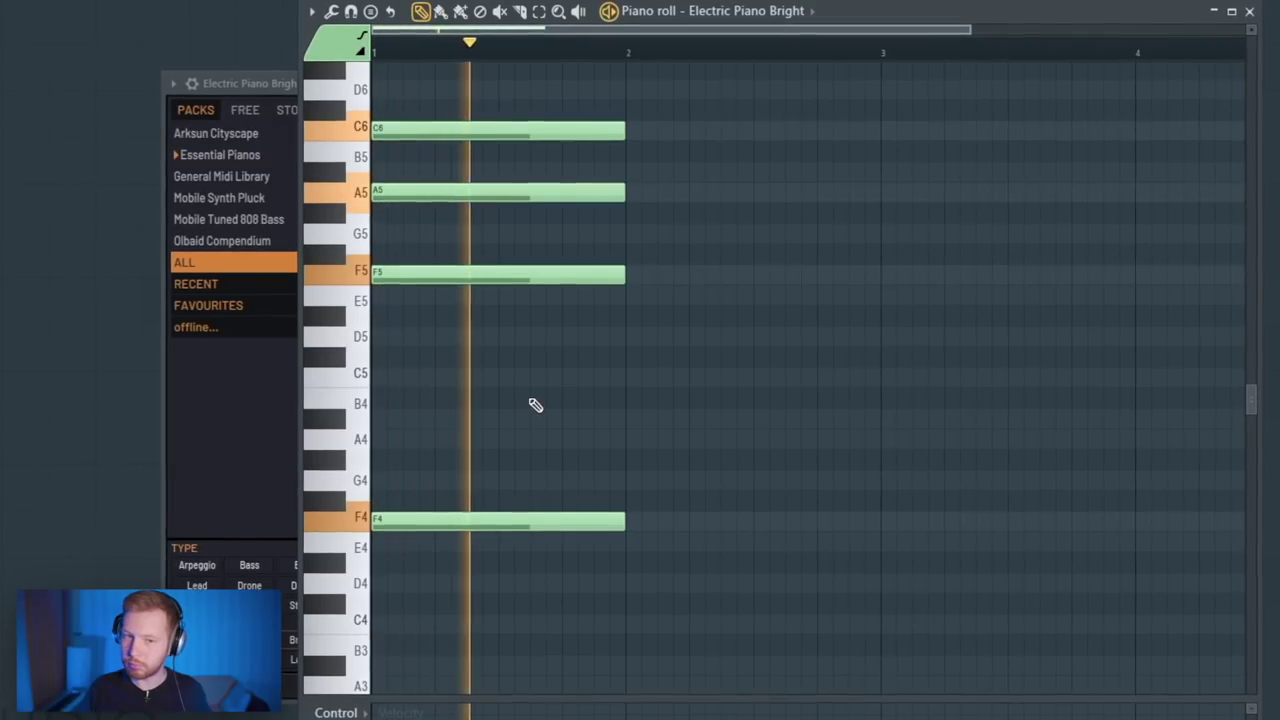
{"action": "key", "text": "space"}
Step: Build a one-bar chord of D5, F5 and A5 in bar 2 from copies of the first chord's upper notes
{"action": "mouse_move", "coordinate": [678, 101]}
{"action": "left_mouse_down"}
{"action": "mouse_move", "coordinate": [577, 222]}
{"action": "mouse_move", "coordinate": [545, 290]}
{"action": "left_mouse_up"}
{"action": "mouse_move", "coordinate": [405, 269]}
{"action": "left_mouse_down"}
{"action": "mouse_move", "coordinate": [671, 287]}
{"action": "mouse_move", "coordinate": [650, 344]}
{"action": "left_mouse_up"}
{"action": "left_click", "coordinate": [690, 398], "text": "ctrl"}
{"action": "left_click_drag", "start_coordinate": [668, 254], "coordinate": [668, 277]}
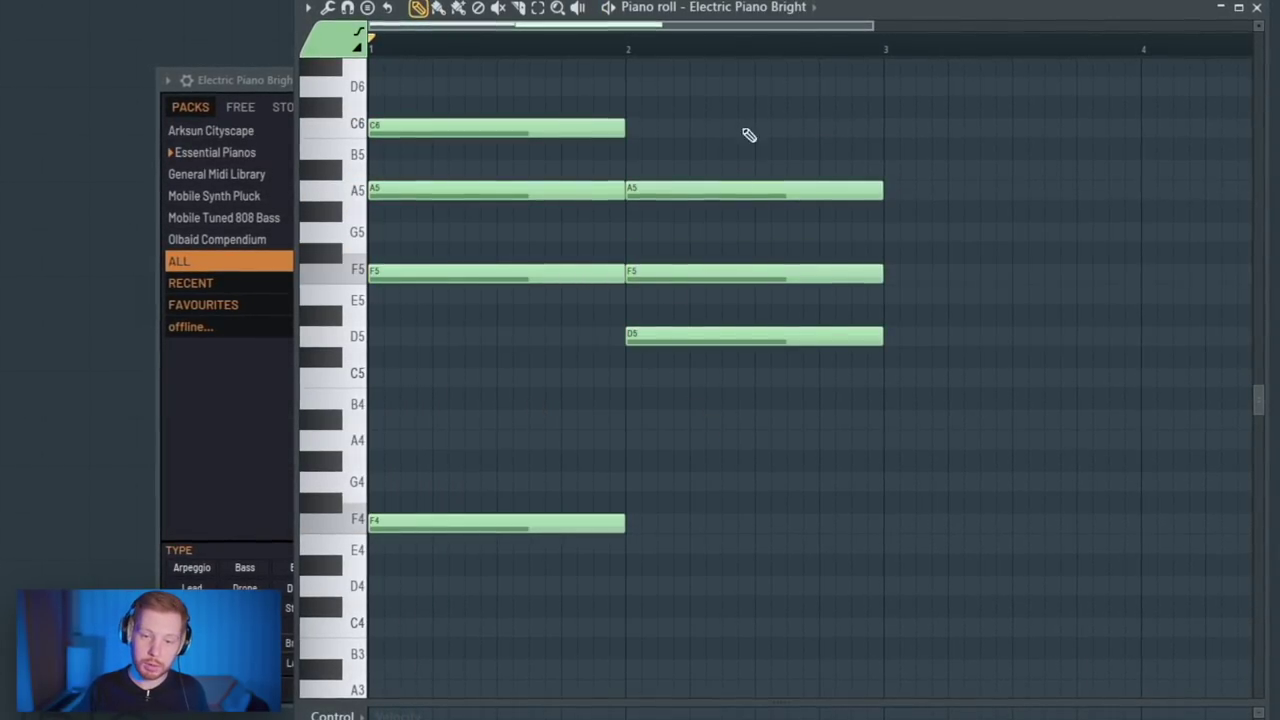
Step: Copy the second chord to bar 3 as C5, E5 and A5, and duplicate bar 2's D5 up to D6
{"action": "left_click_drag", "start_coordinate": [751, 134], "coordinate": [842, 345]}
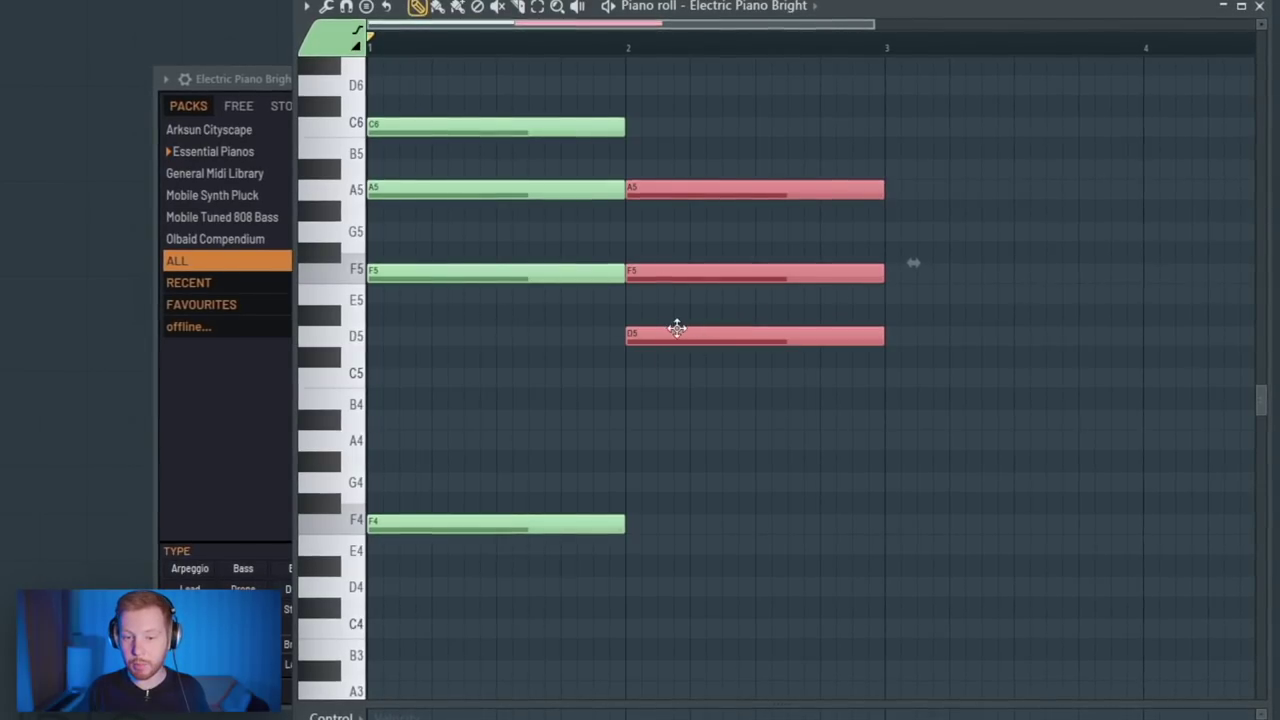
{"action": "mouse_move", "coordinate": [677, 328]}
{"action": "left_mouse_down"}
{"action": "mouse_move", "coordinate": [911, 377]}
{"action": "mouse_move", "coordinate": [934, 443]}
{"action": "left_mouse_up"}
{"action": "left_click_drag", "start_coordinate": [985, 410], "coordinate": [999, 451]}
{"action": "key", "text": "ctrl+Up"}
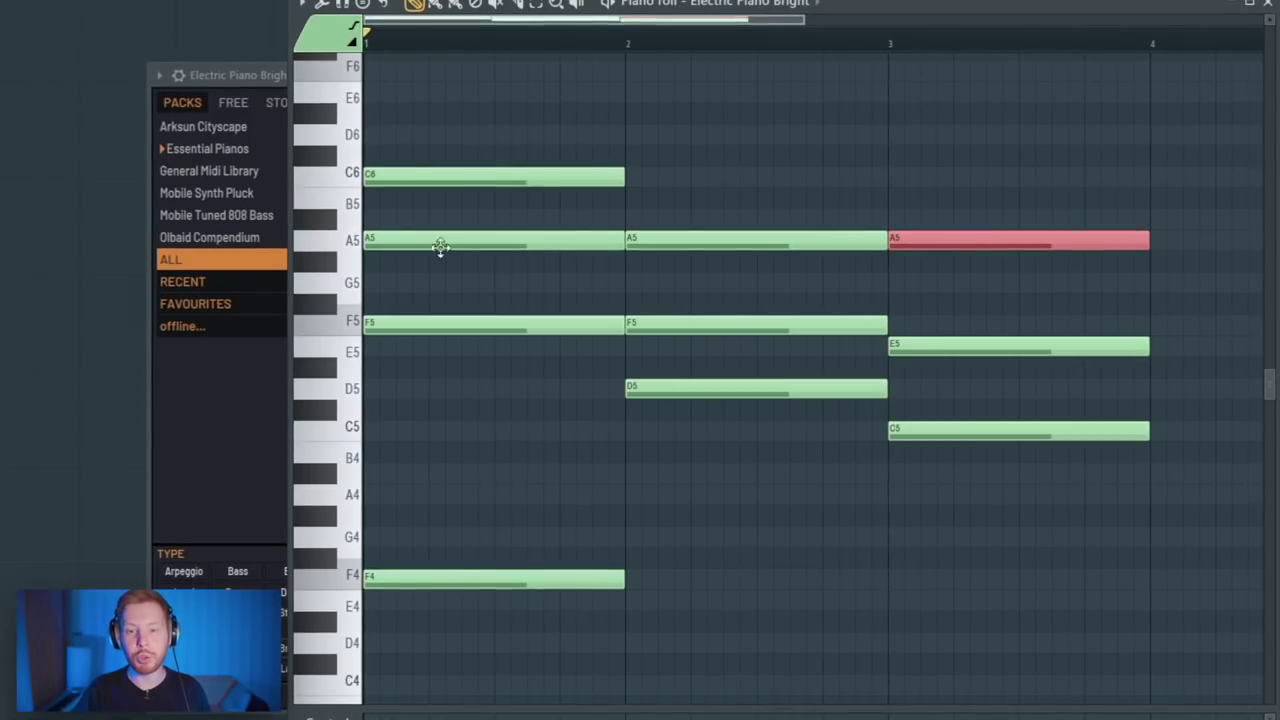
{"action": "left_click_drag", "start_coordinate": [709, 397], "coordinate": [703, 137]}
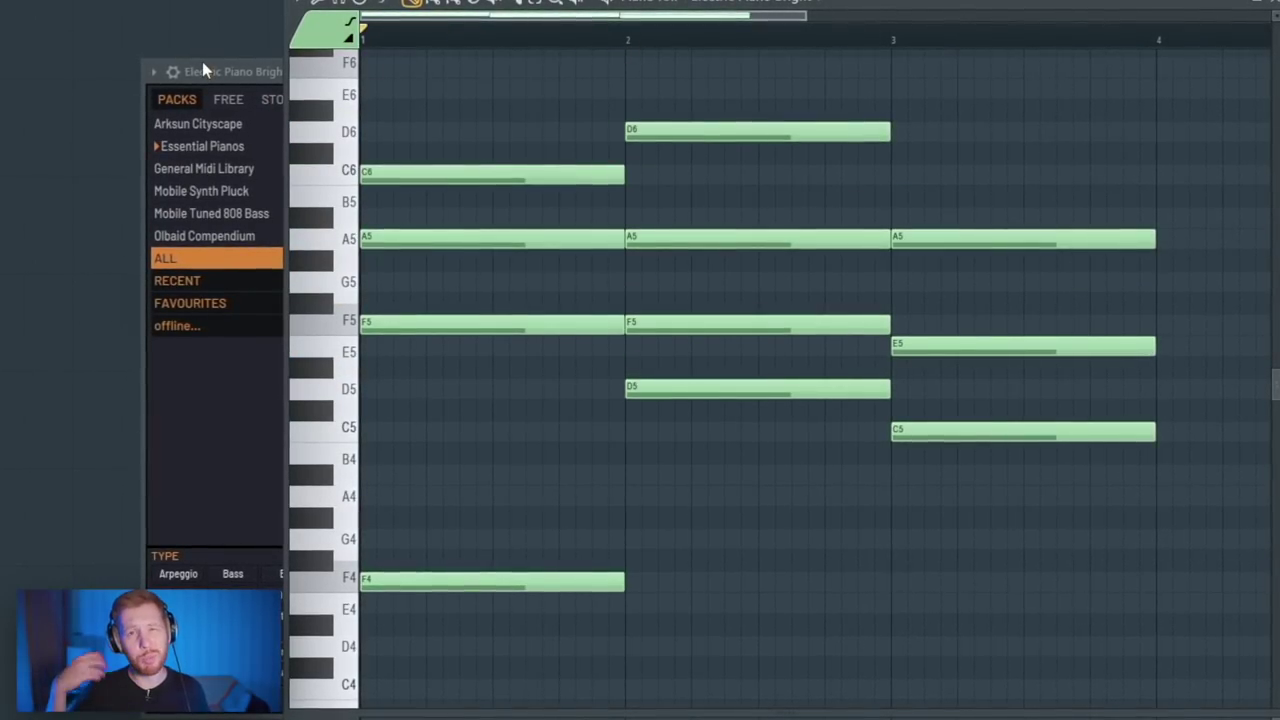
Step: Add bass notes D4 in bar 2 and A3 across bars 3 and 4, and repeat the progression in bars 5 to 8
{"action": "left_click_drag", "start_coordinate": [440, 450], "coordinate": [686, 631]}
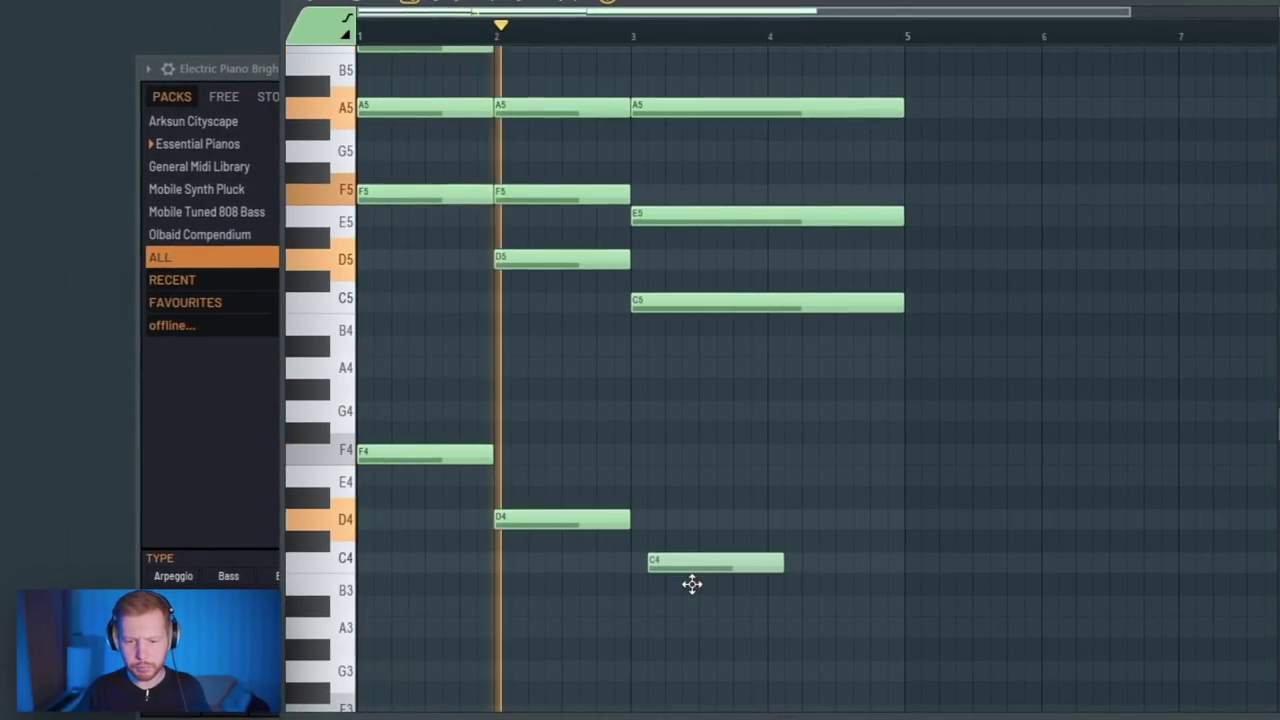
{"action": "left_click_drag", "start_coordinate": [768, 629], "coordinate": [905, 635]}
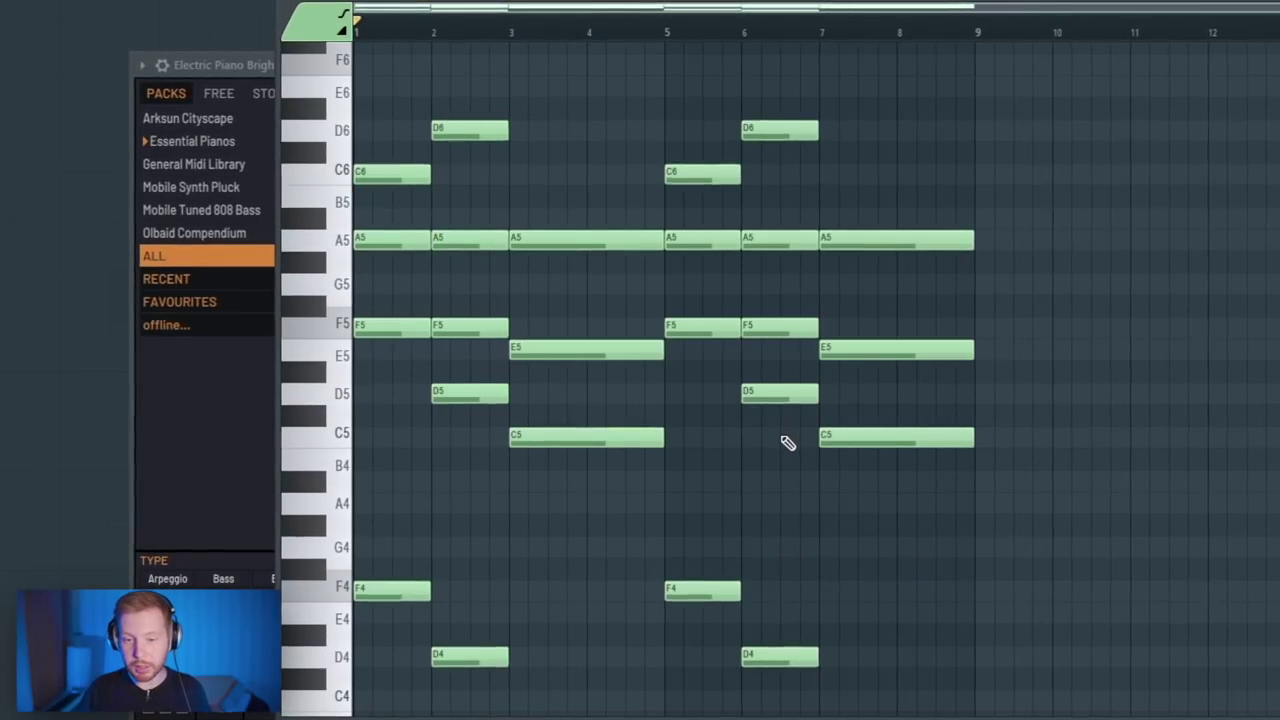
Step: Vary the bar 6 chord by deleting D6 and making F5 and D5 consecutive half-bar notes, and play it
{"action": "scroll", "coordinate": [788, 443], "scroll_direction": "up", "scroll_amount": 5}
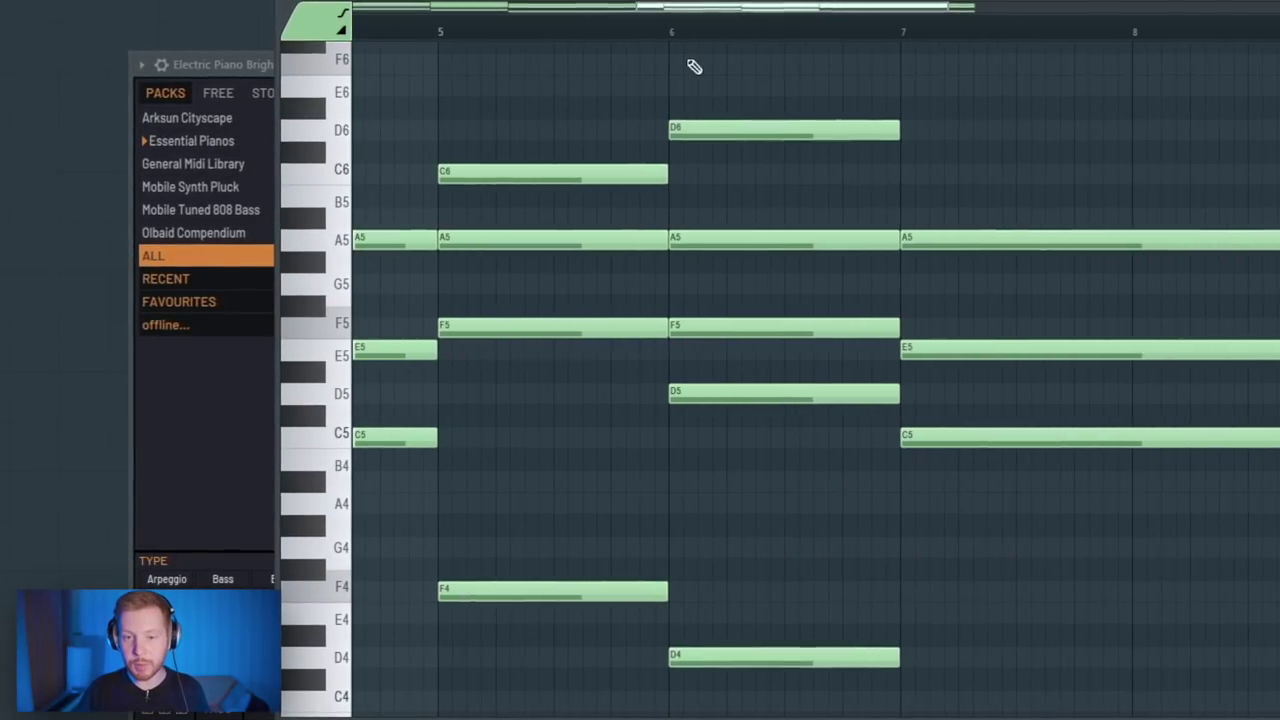
{"action": "right_click", "coordinate": [795, 130]}
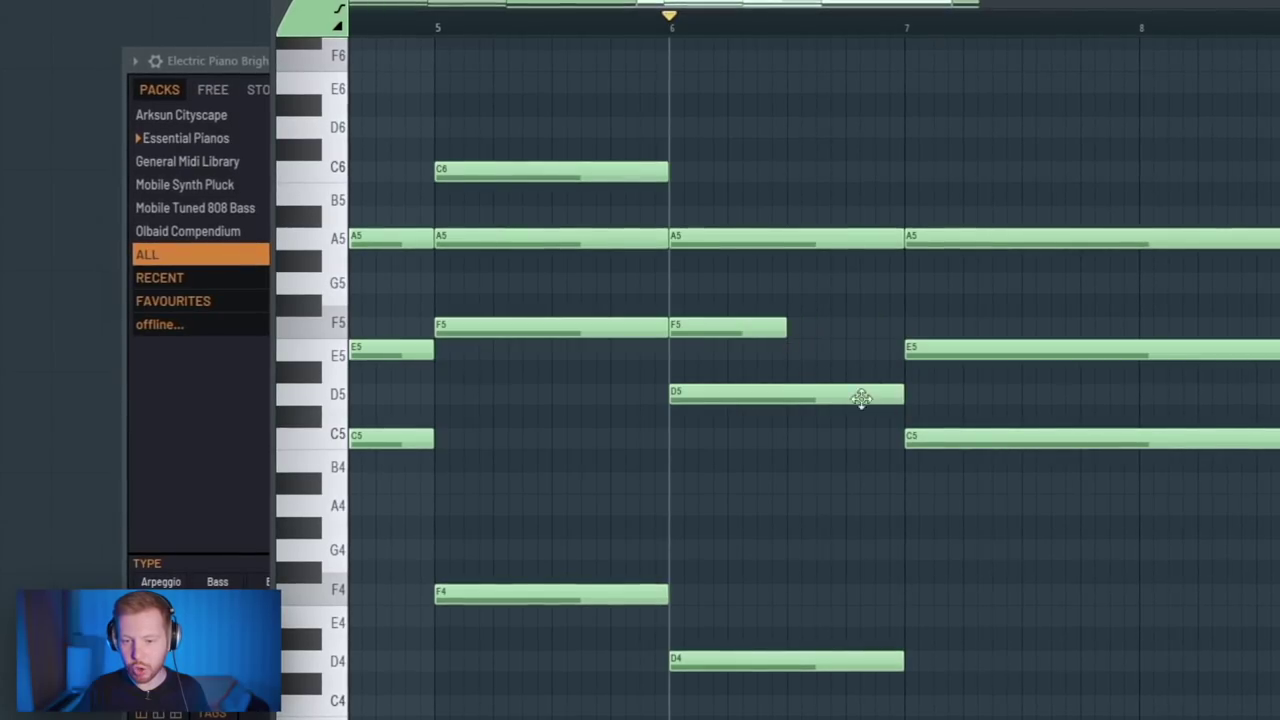
{"action": "left_click_drag", "start_coordinate": [861, 398], "coordinate": [932, 400]}
{"action": "left_click_drag", "start_coordinate": [1018, 393], "coordinate": [906, 393]}
{"action": "key", "text": "space"}
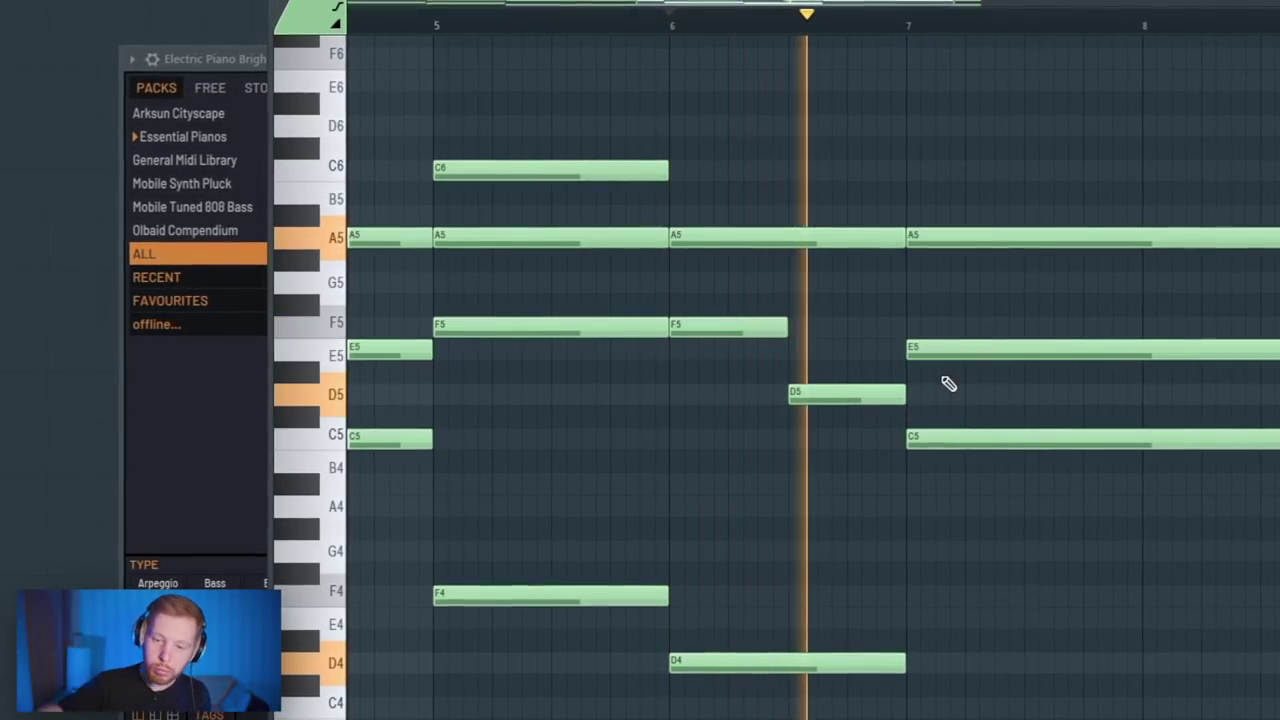
{"action": "key", "text": "space"}
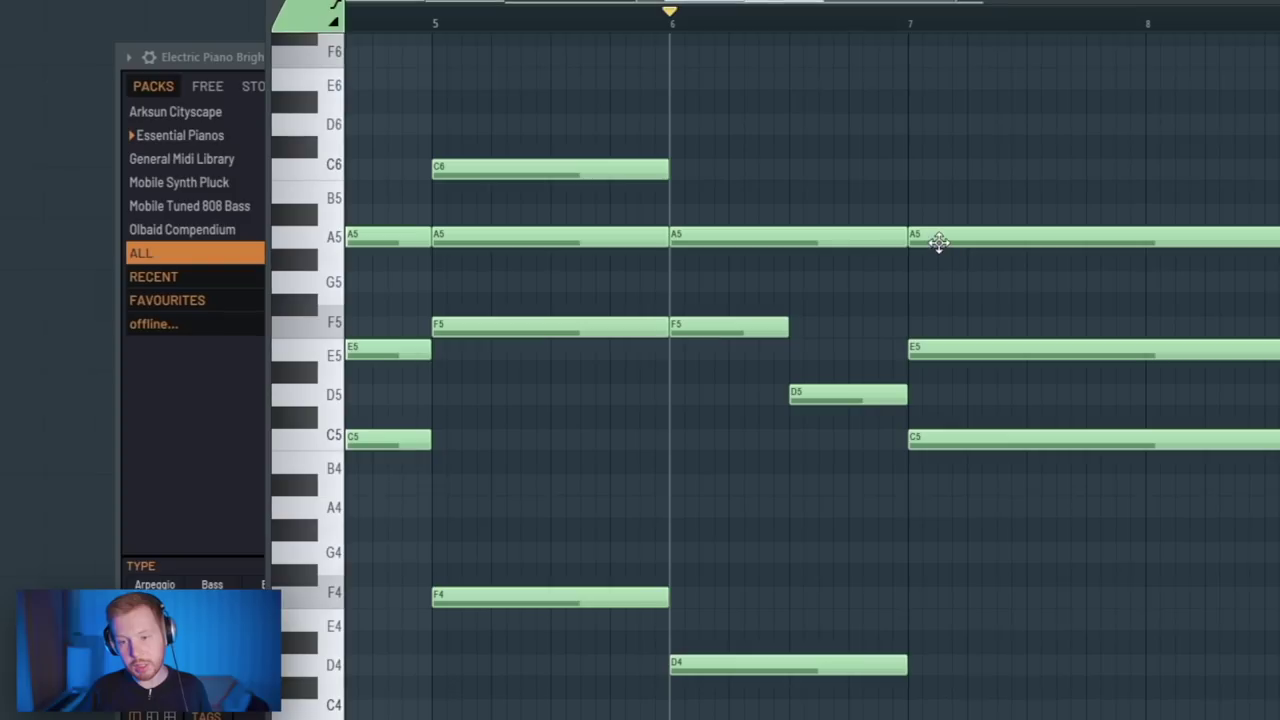
Step: Lower the A5 note of the final chord in bars 7 and 8 to G5 and play the change
{"action": "left_click_drag", "start_coordinate": [937, 240], "coordinate": [945, 290]}
{"action": "scroll", "coordinate": [925, 277], "scroll_direction": "down", "scroll_amount": 2}
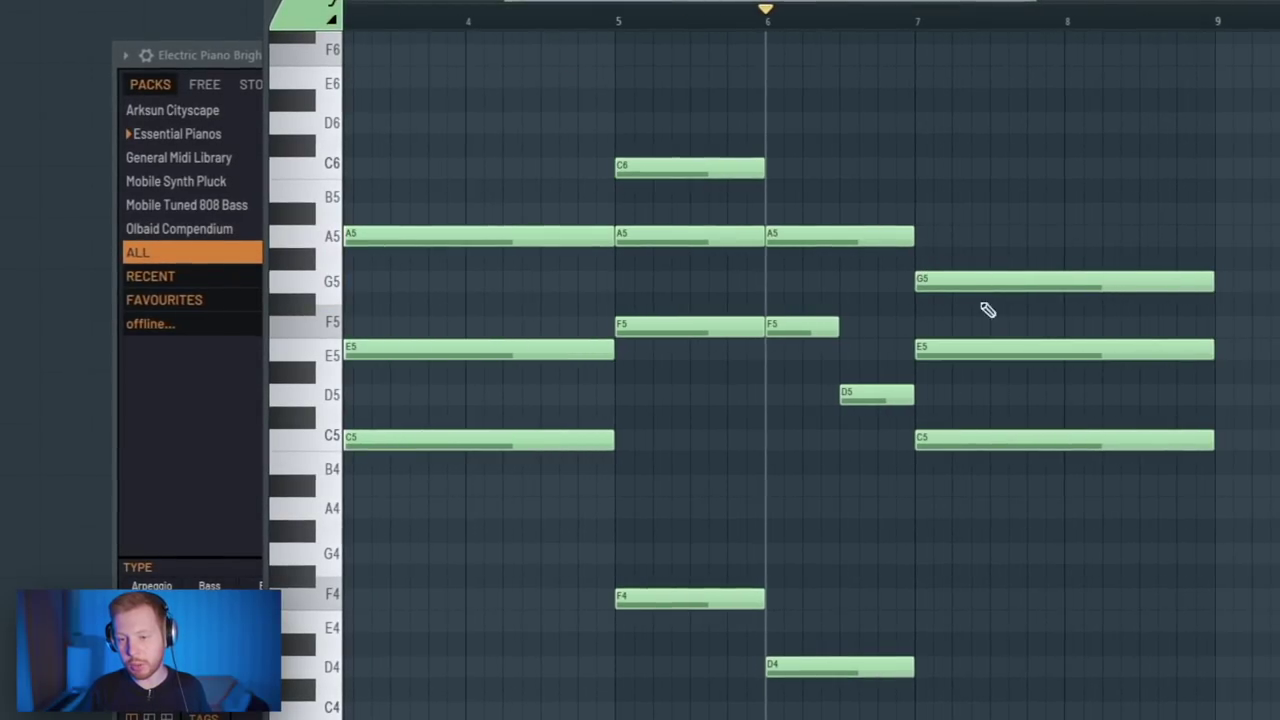
{"action": "key", "text": "space"}
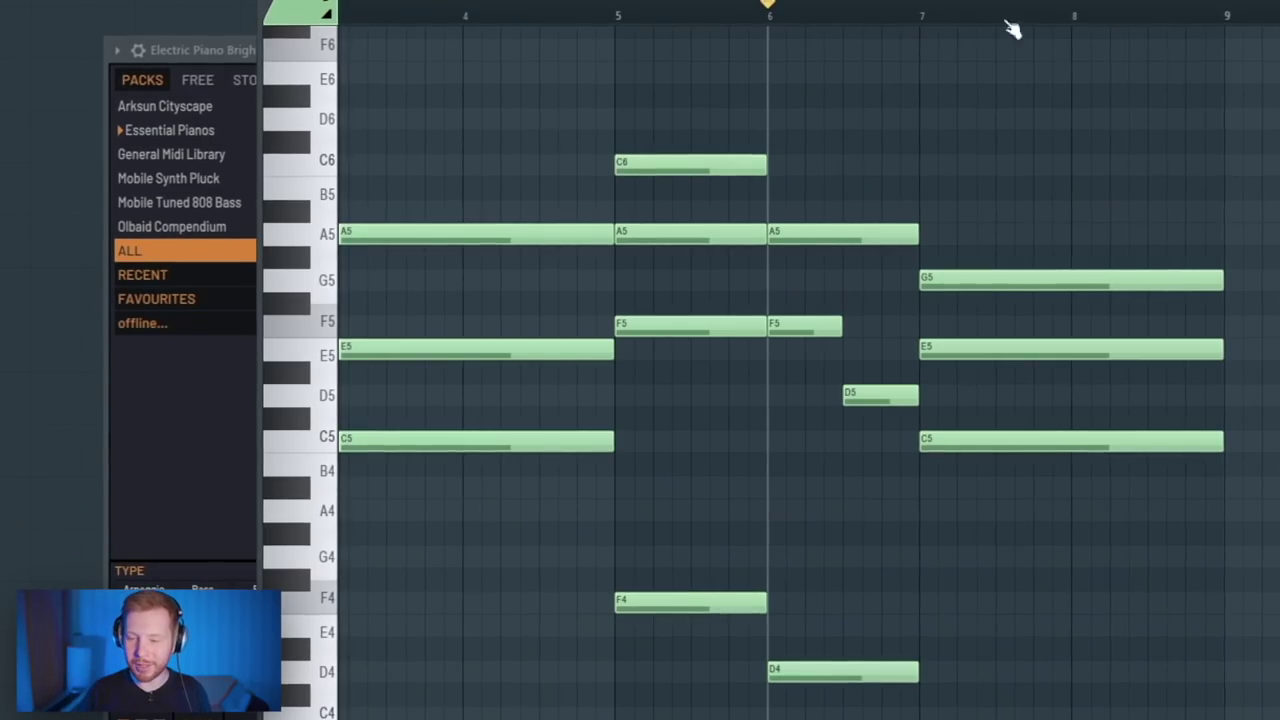
Step: Duplicate all the bass notes one octave lower, to F3, D3 and A2, play them and clear the selection
{"action": "scroll", "coordinate": [1114, 166], "scroll_direction": "down", "scroll_amount": 5}
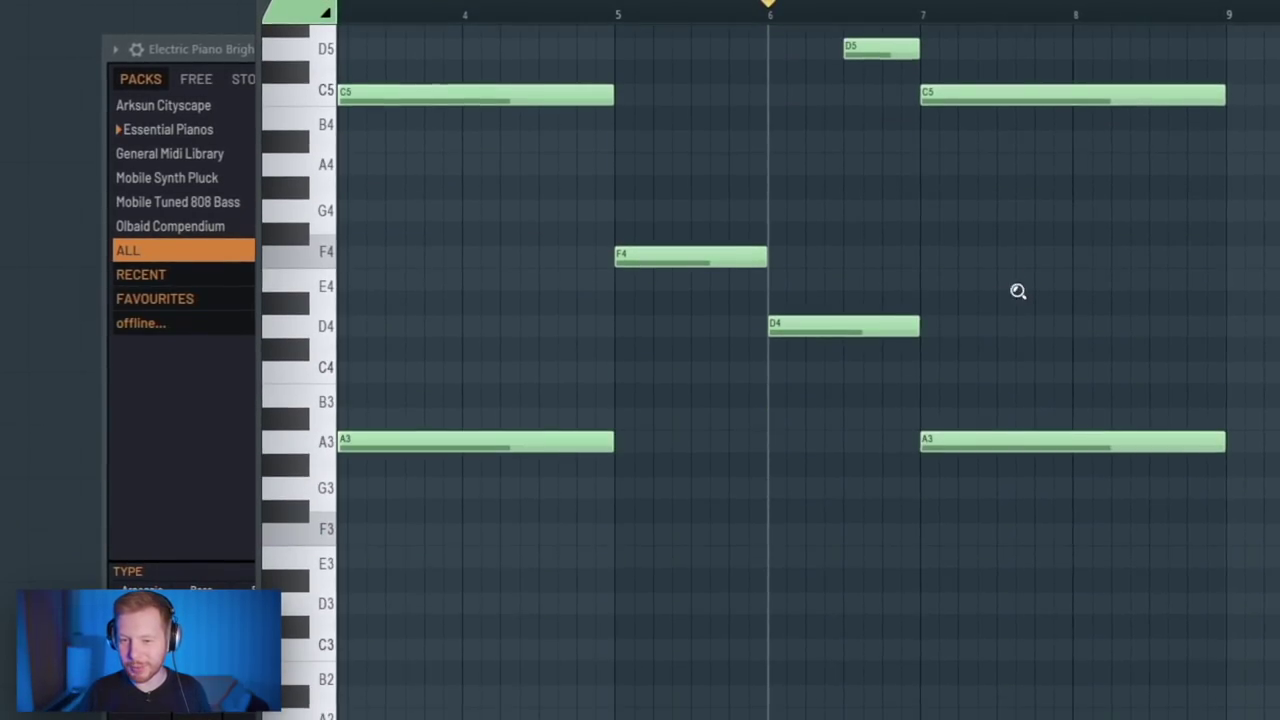
{"action": "right_click", "coordinate": [1017, 291], "text": "ctrl"}
{"action": "scroll", "coordinate": [931, 437], "scroll_direction": "down", "scroll_amount": 2}
{"action": "left_click_drag", "start_coordinate": [384, 456], "coordinate": [1150, 704]}
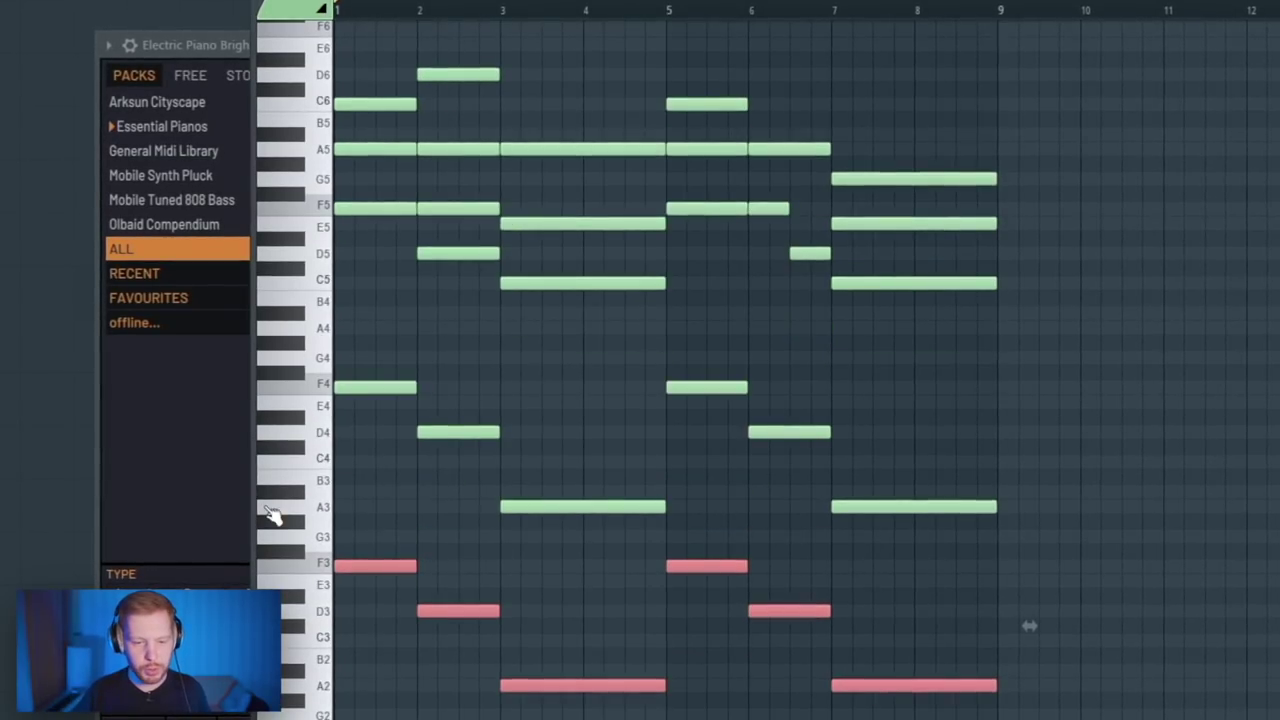
{"action": "key", "text": "space"}
{"action": "key", "text": "ctrl+d"}
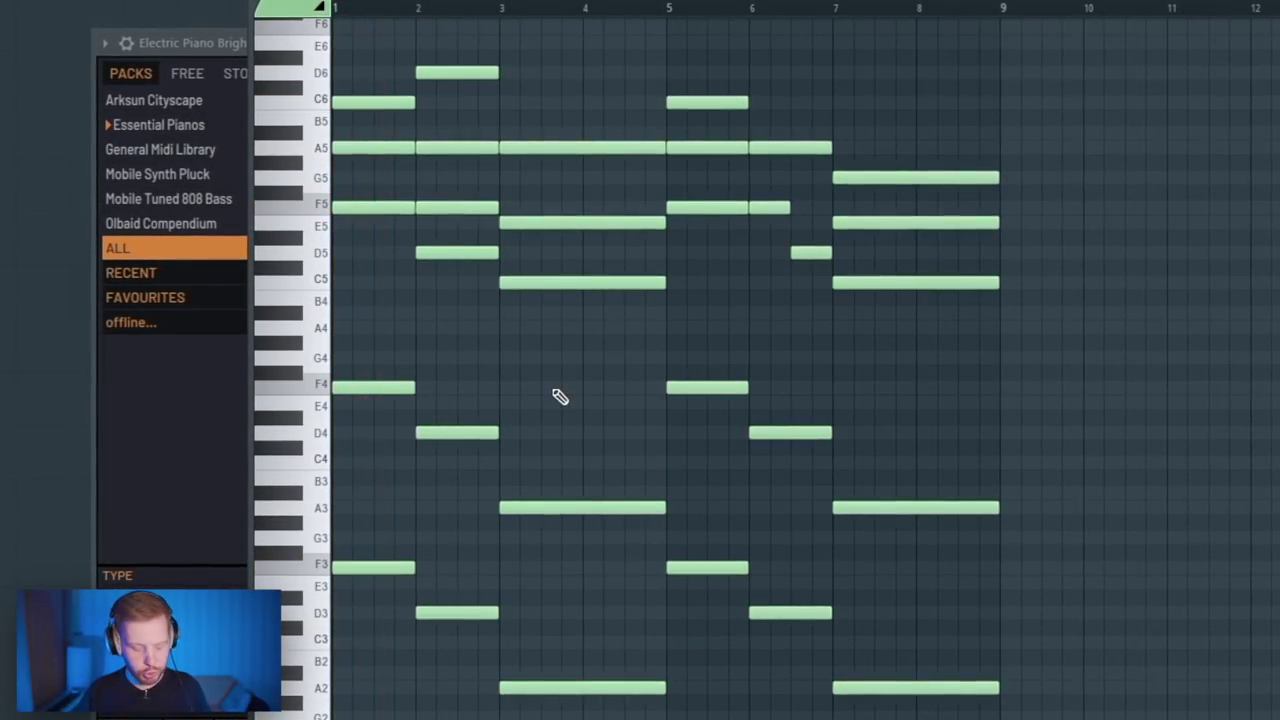
Step: Open the Strumizer for the whole chord progression and play the pattern
{"action": "key", "text": "alt+s"}
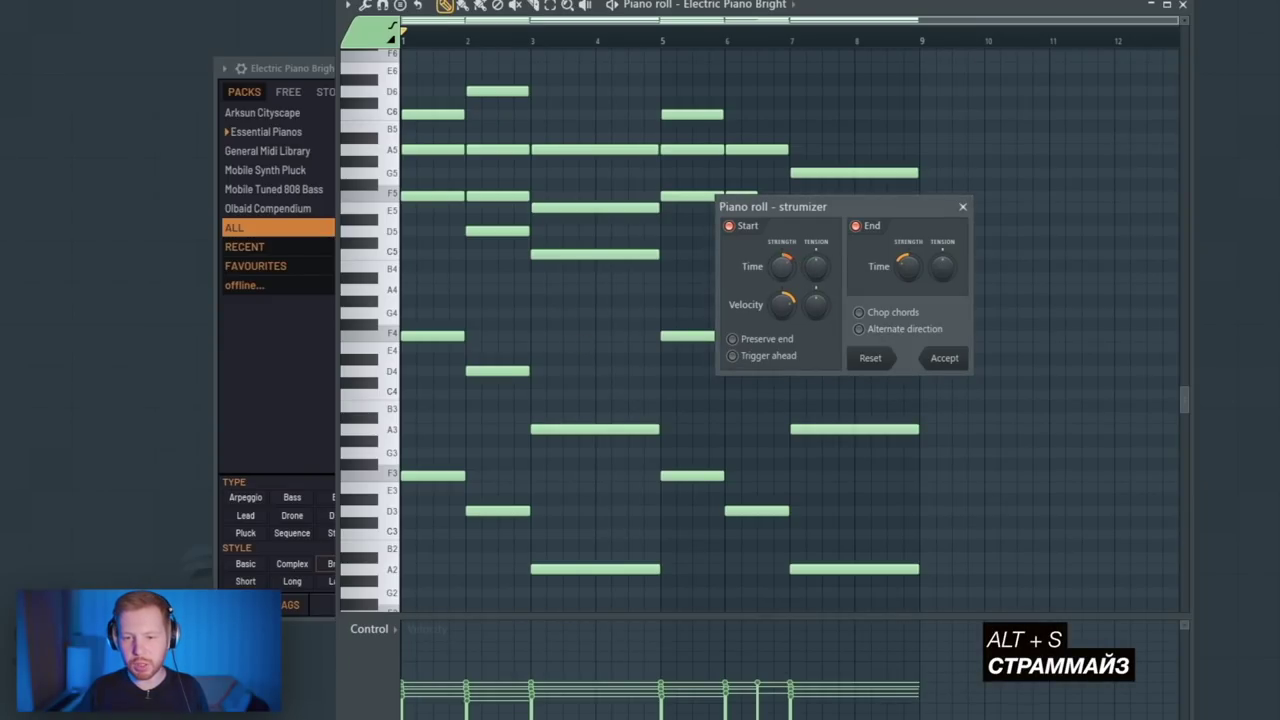
{"action": "key", "text": "space"}
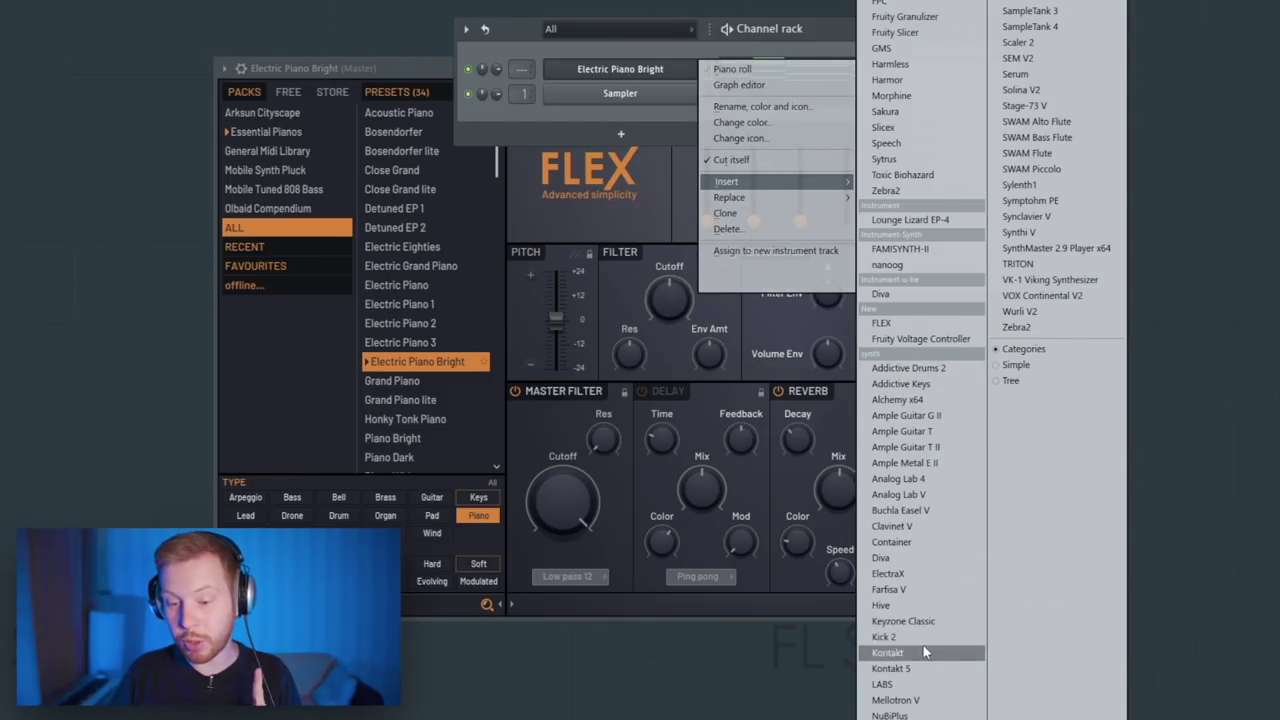
Step: Load the AG Strum acoustic guitar in a new Kontakt channel and switch it to Pattern mode
{"action": "left_click", "coordinate": [927, 653]}
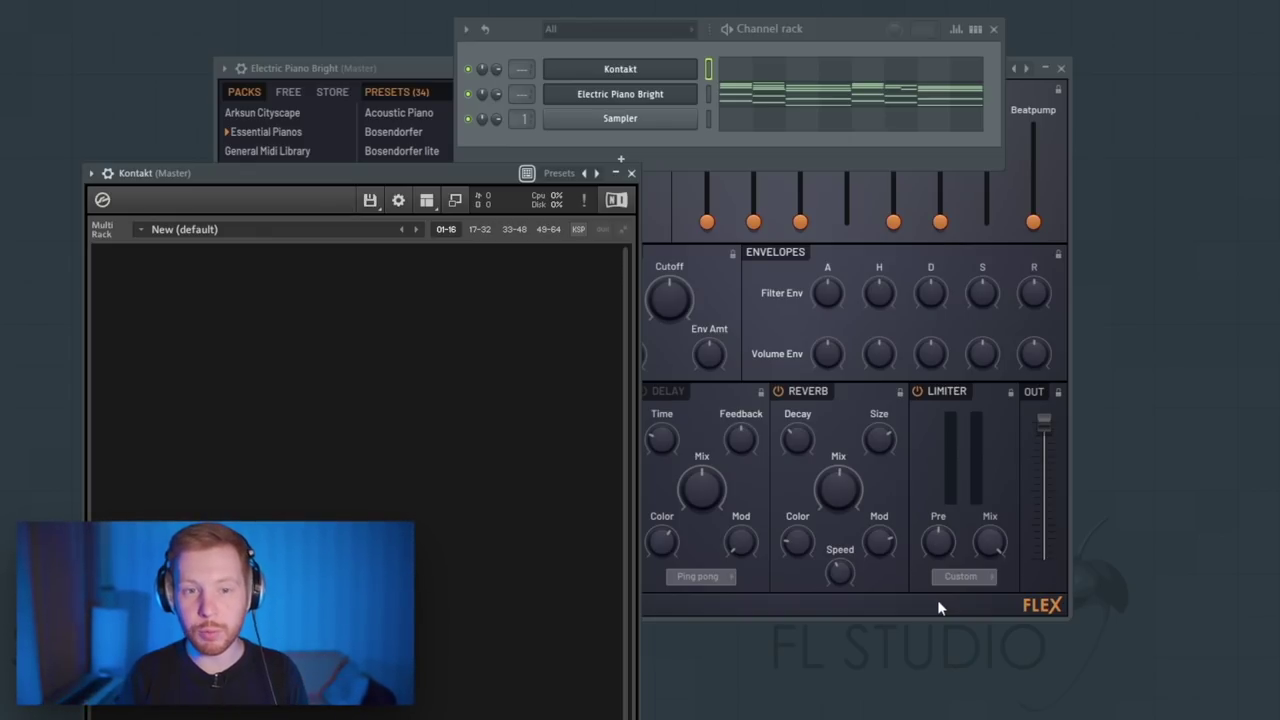
{"action": "left_click_drag", "start_coordinate": [435, 174], "coordinate": [733, 28]}
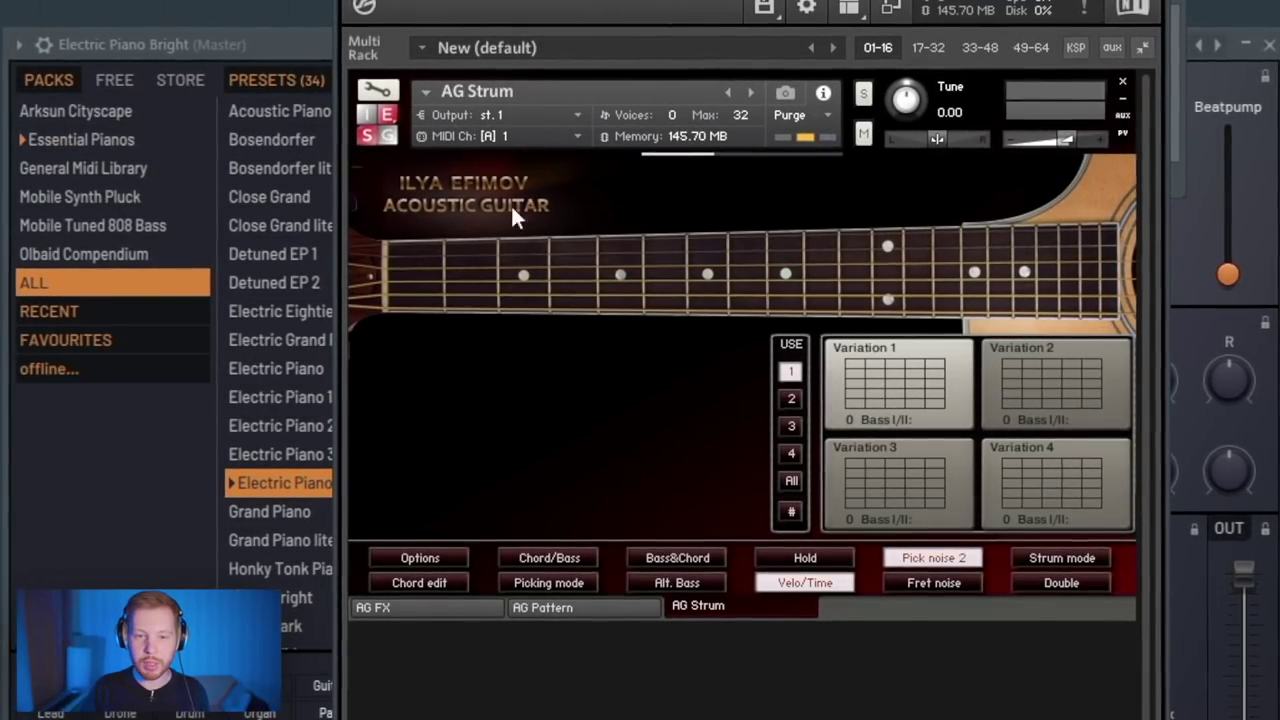
{"action": "left_click", "coordinate": [1059, 559]}
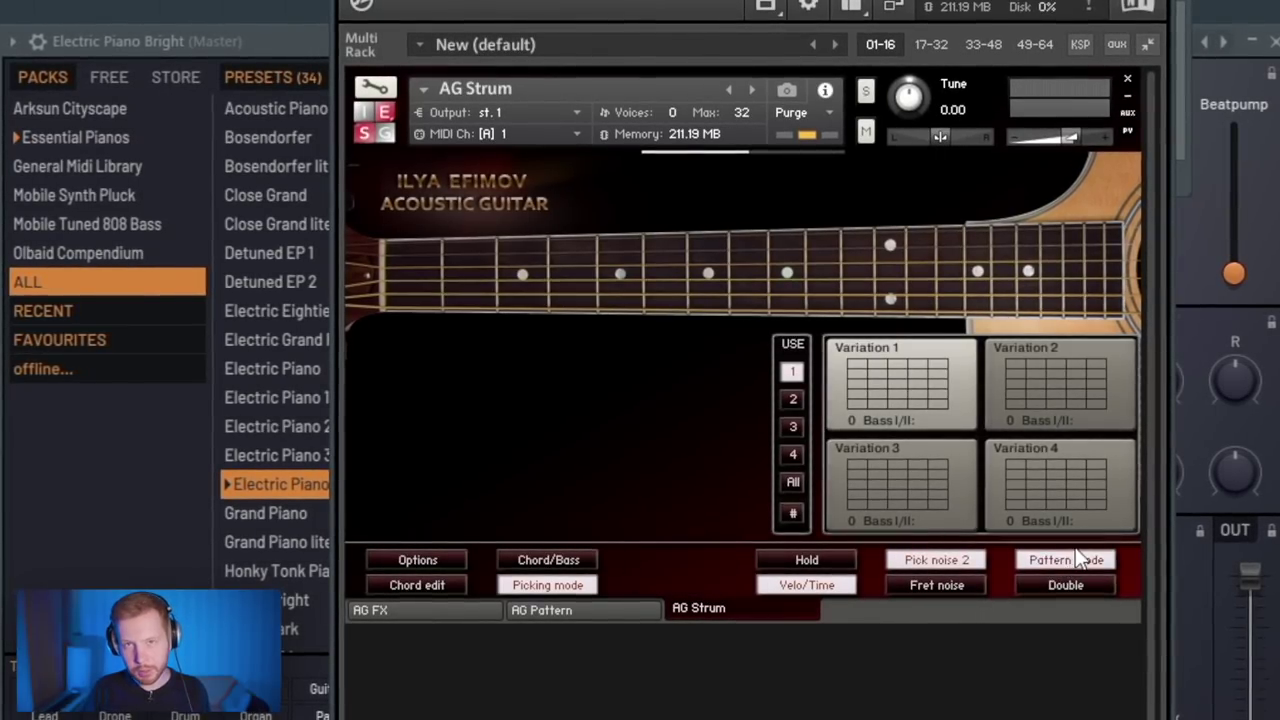
Step: In the AG Strum options, enable fret noise at -1.3 dB and set the pick noise volume to -2.7 dB
{"action": "left_click", "coordinate": [455, 558]}
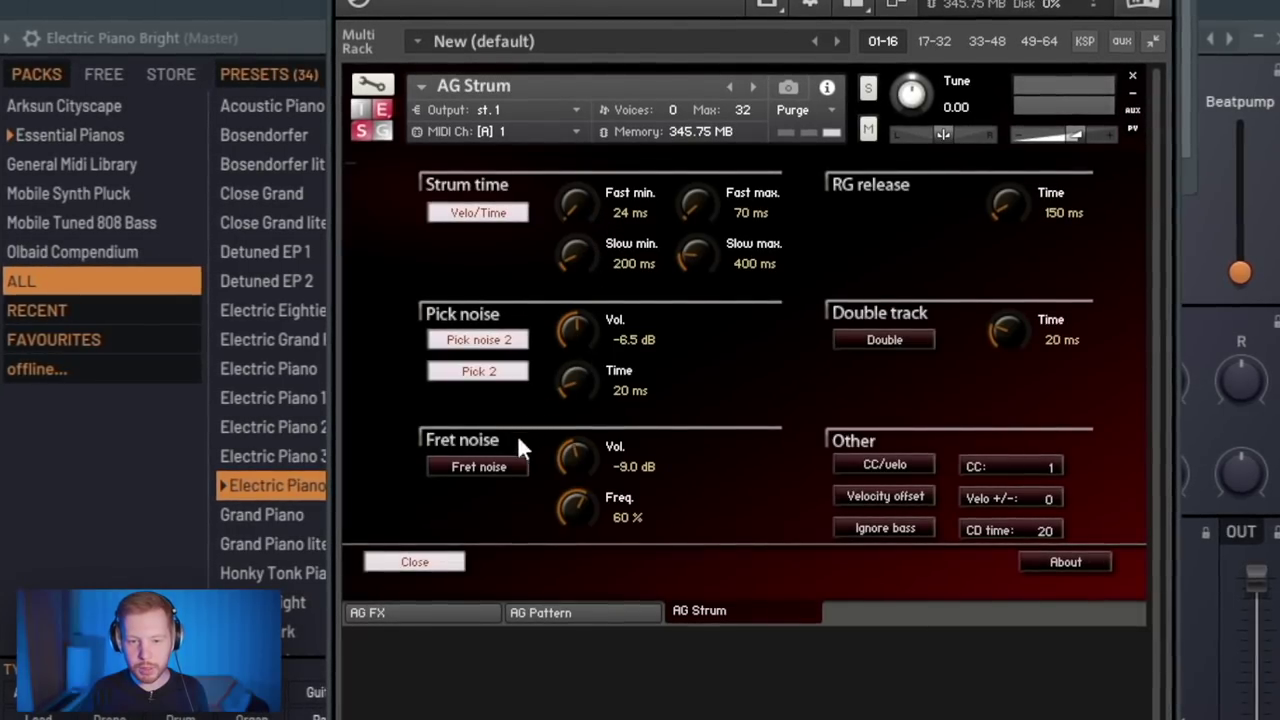
{"action": "left_click", "coordinate": [516, 467]}
{"action": "left_click_drag", "start_coordinate": [577, 463], "coordinate": [576, 458]}
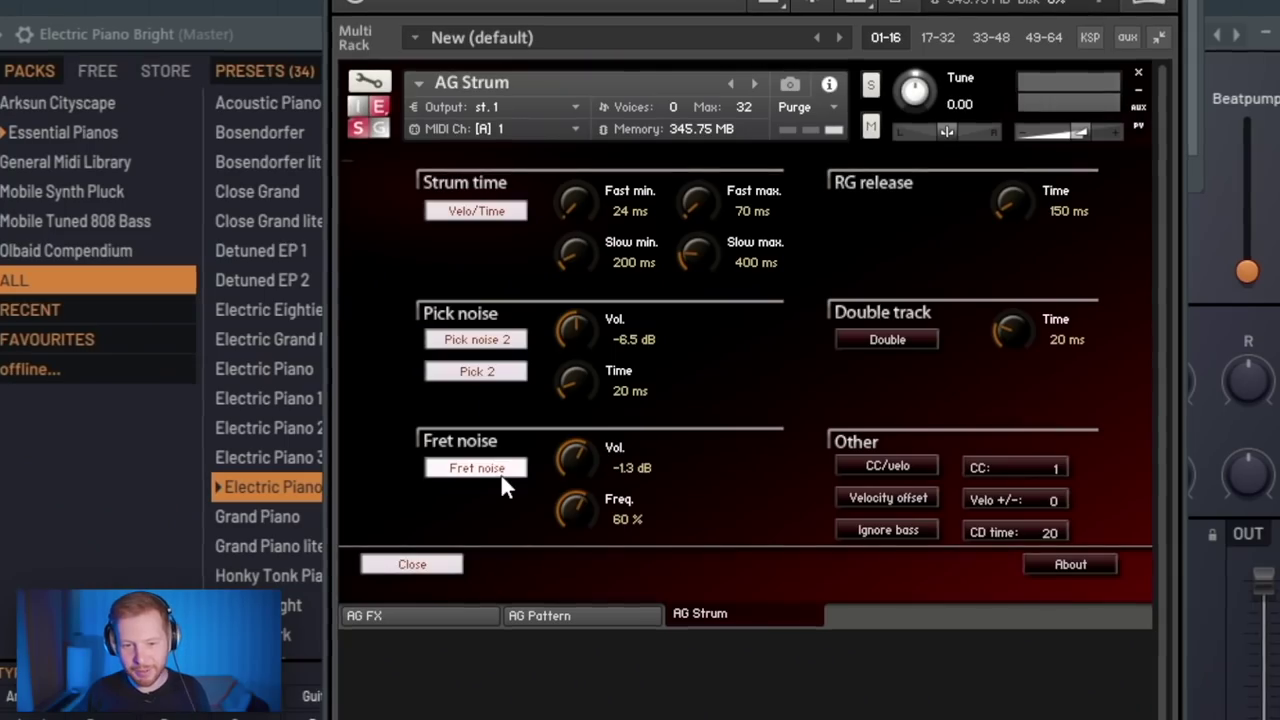
{"action": "left_click_drag", "start_coordinate": [581, 324], "coordinate": [583, 315]}
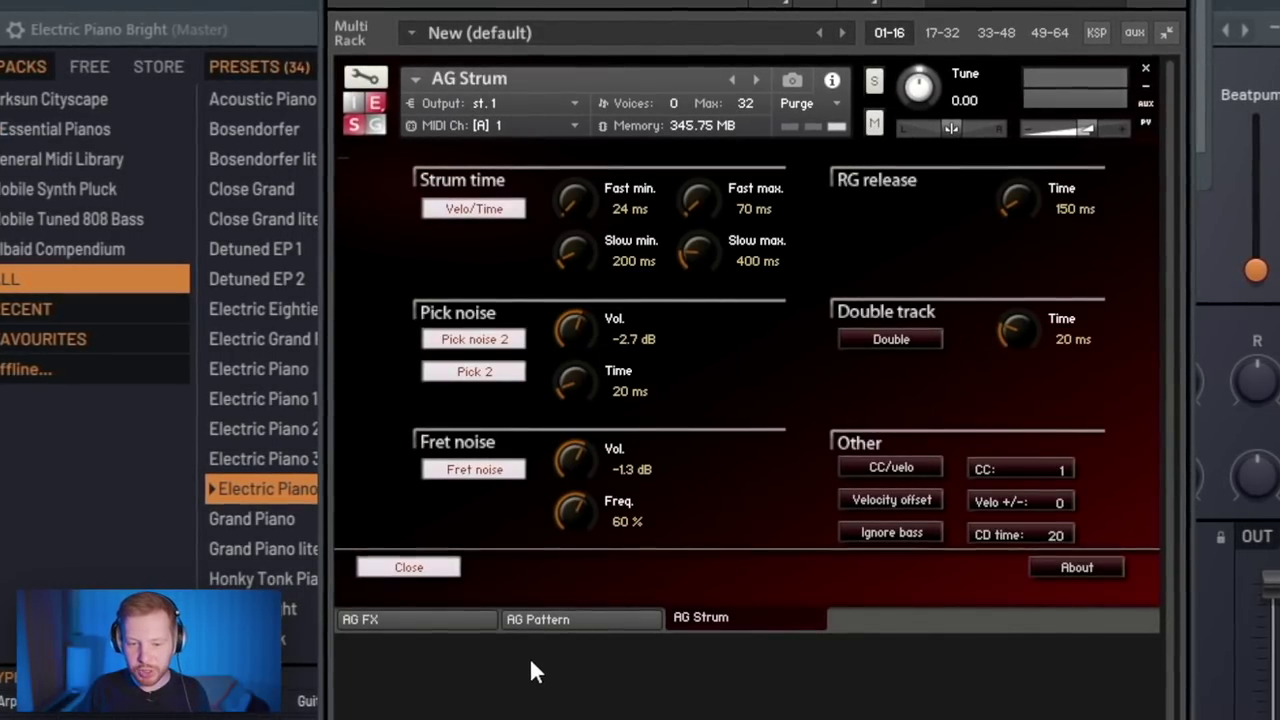
{"action": "left_click", "coordinate": [445, 575]}
Step: Turn off the Reverb and EQ effects of the acoustic guitar
{"action": "left_click", "coordinate": [434, 620]}
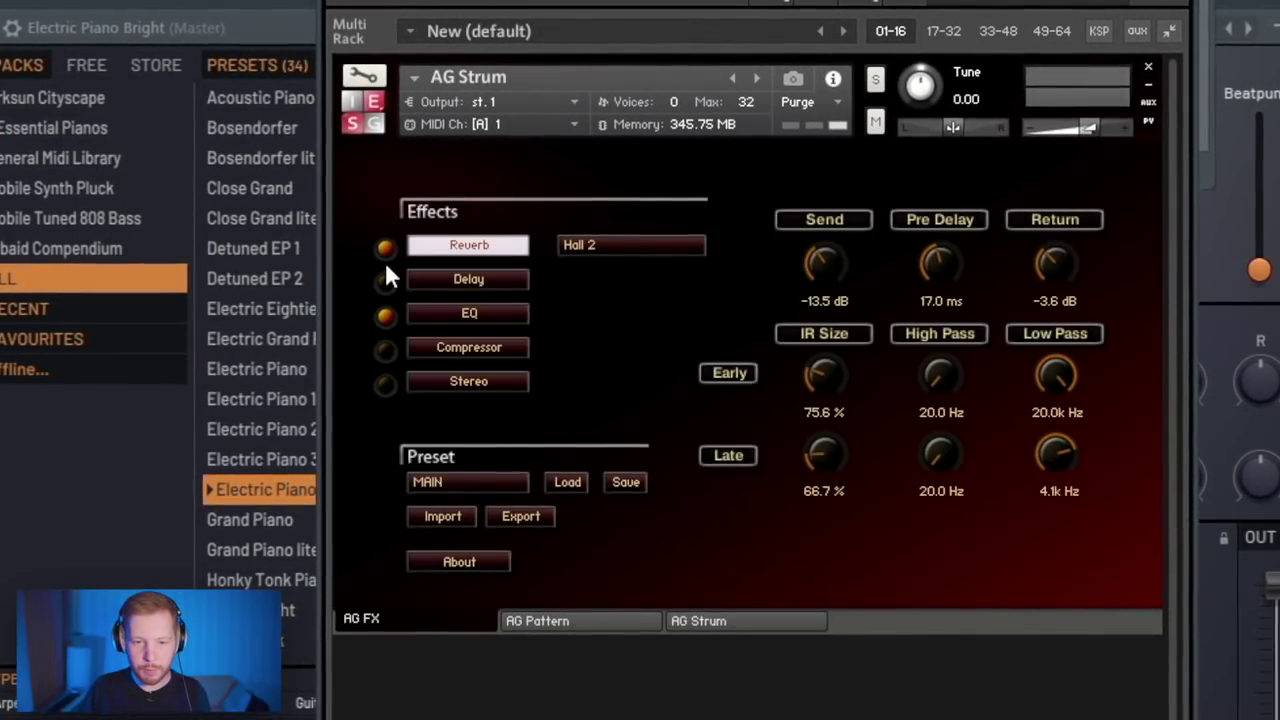
{"action": "left_click", "coordinate": [384, 318]}
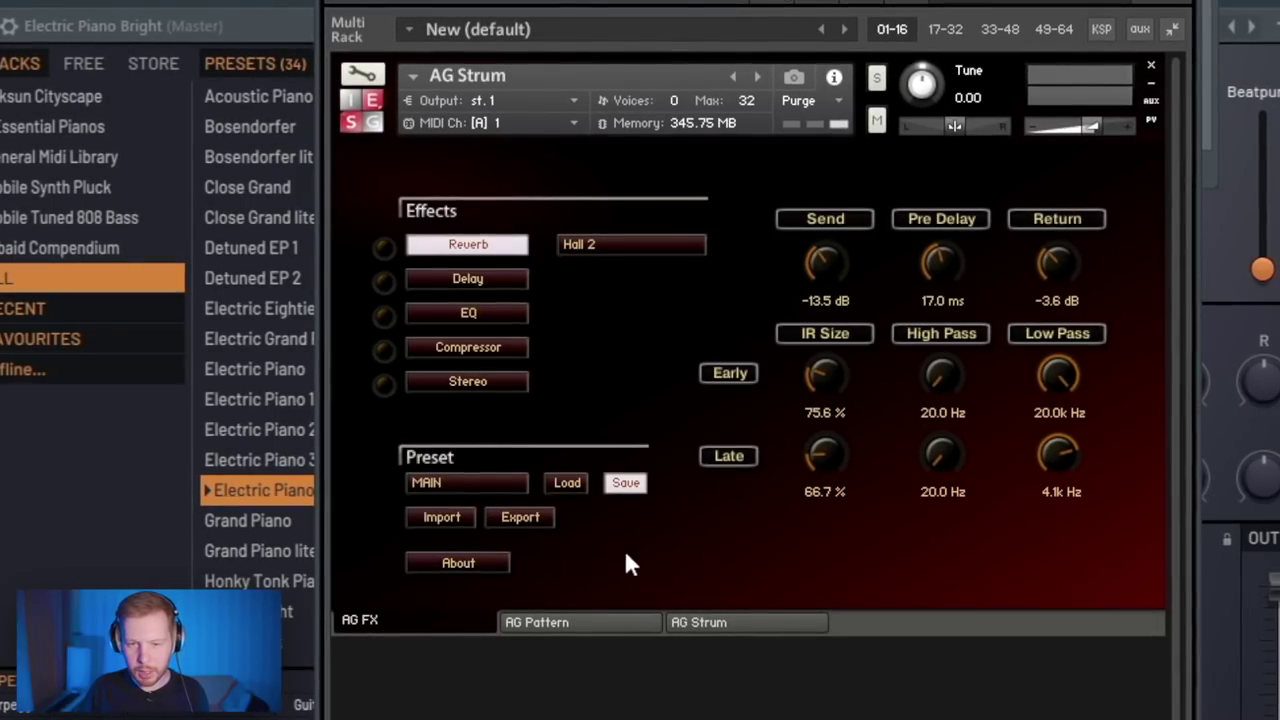
Step: Choose the 4 Basic Pop 4 strumming pattern for the AG Strum guitar and return to its strum page
{"action": "left_click", "coordinate": [577, 617]}
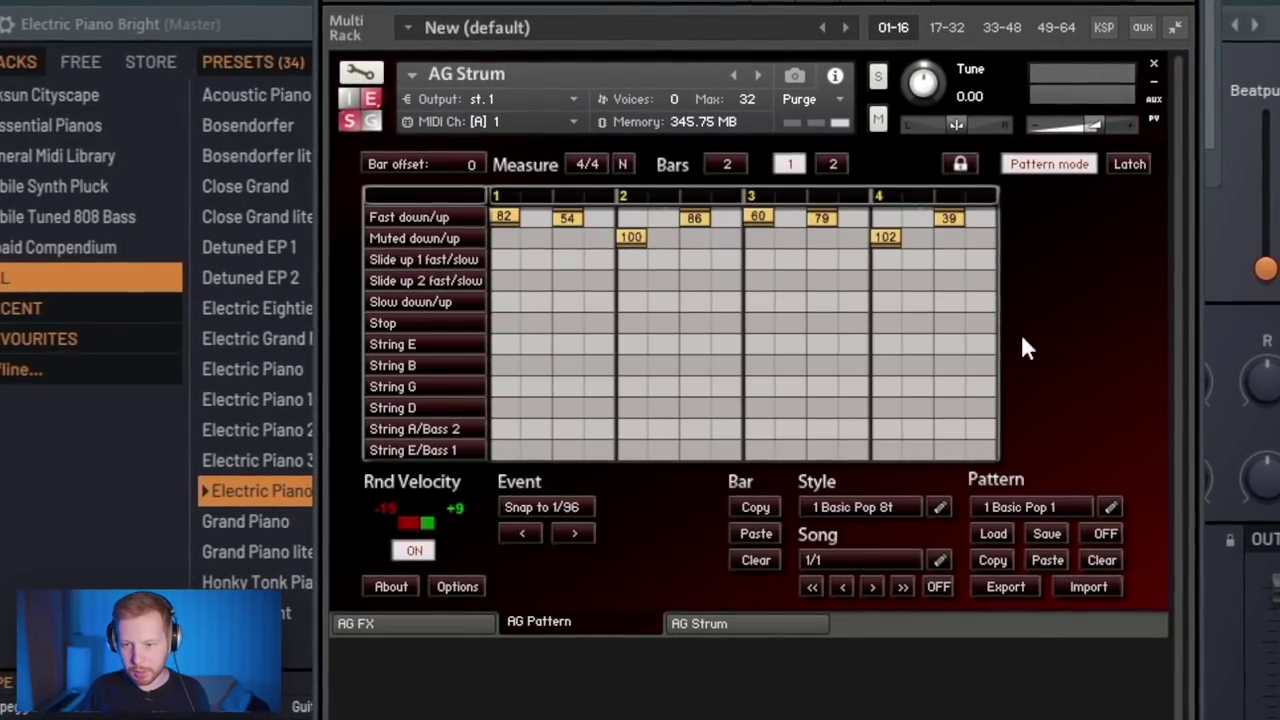
{"action": "left_click", "coordinate": [849, 265]}
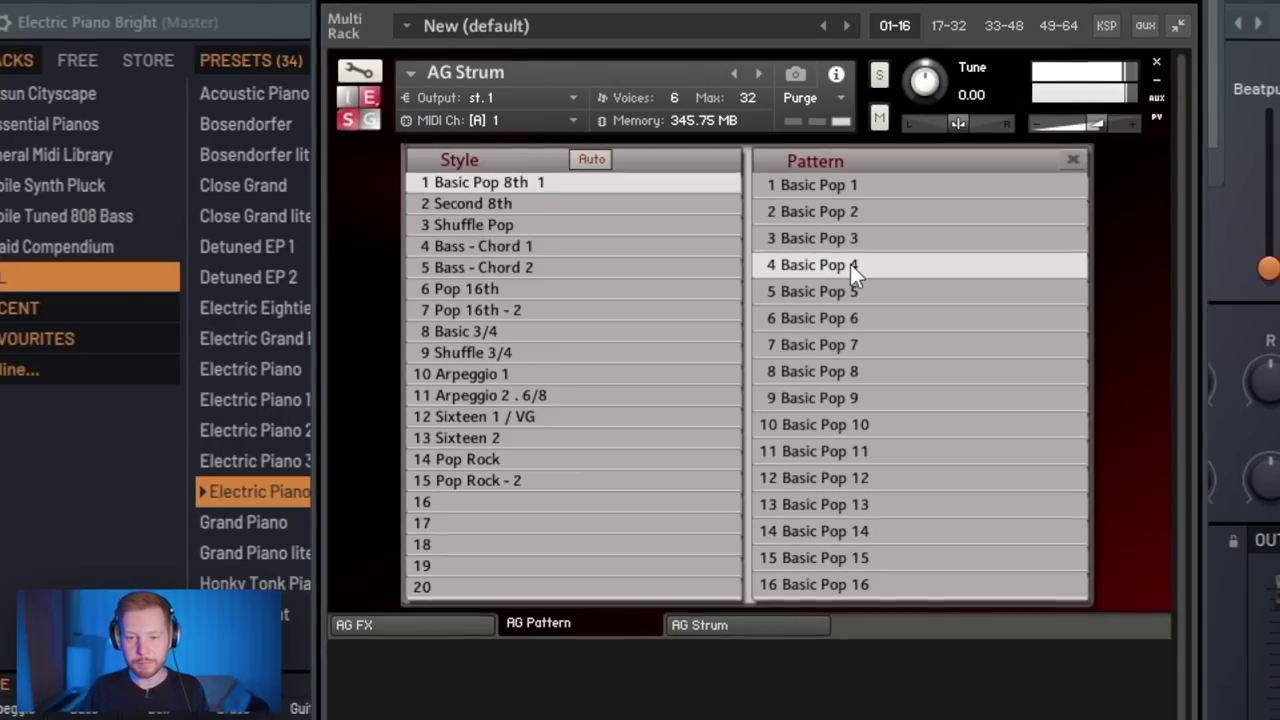
{"action": "left_click", "coordinate": [731, 625]}
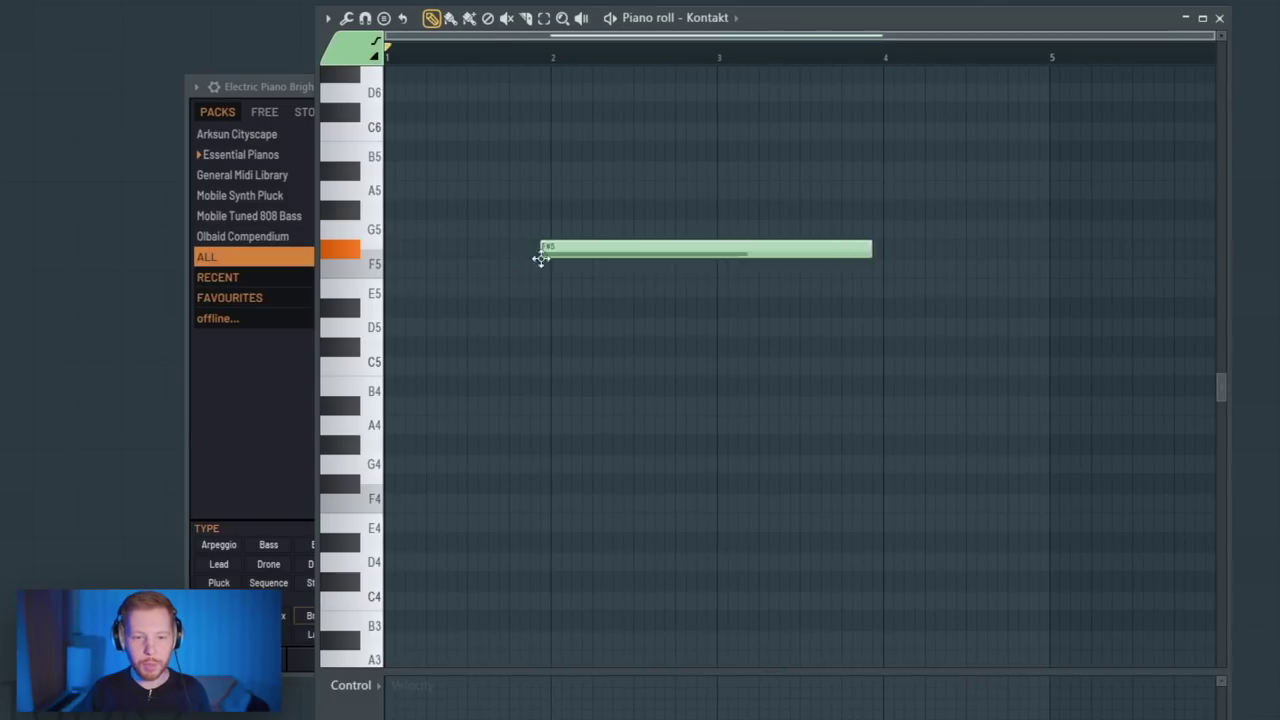
Step: Place an F5 note at bar 1 and fill eight bars with two-bar A6 notes in the Kontakt piano roll
{"action": "left_click_drag", "start_coordinate": [541, 259], "coordinate": [388, 258]}
{"action": "scroll", "coordinate": [471, 254], "scroll_direction": "down", "scroll_amount": 3}
{"action": "scroll", "coordinate": [468, 262], "scroll_direction": "up", "scroll_amount": 4}
{"action": "mouse_move", "coordinate": [446, 307]}
{"action": "left_mouse_down"}
{"action": "mouse_move", "coordinate": [438, 335]}
{"action": "mouse_move", "coordinate": [446, 308]}
{"action": "left_mouse_up"}
{"action": "scroll", "coordinate": [449, 332], "scroll_direction": "down", "scroll_amount": 1}
{"action": "scroll", "coordinate": [449, 330], "scroll_direction": "up", "scroll_amount": 5}
{"action": "left_click_drag", "start_coordinate": [438, 308], "coordinate": [694, 298]}
{"action": "scroll", "coordinate": [690, 297], "scroll_direction": "down", "scroll_amount": 1}
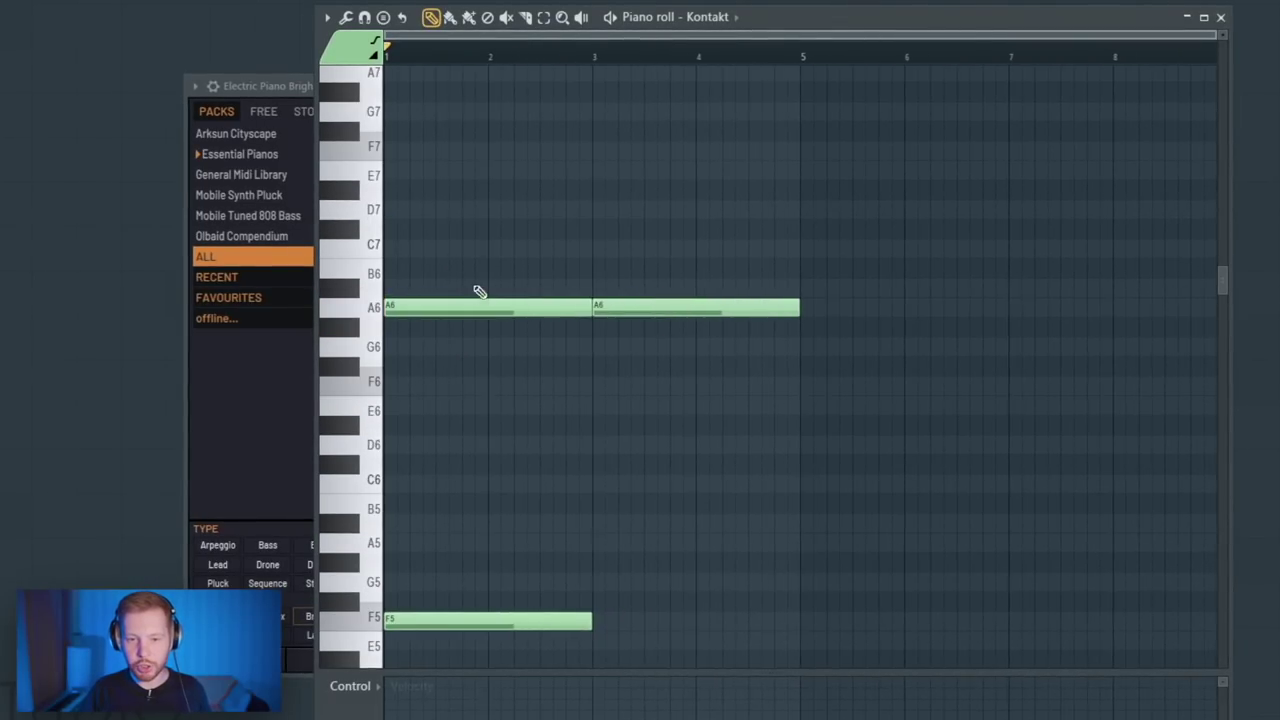
{"action": "mouse_move", "coordinate": [478, 288]}
{"action": "left_mouse_down"}
{"action": "mouse_move", "coordinate": [767, 332]}
{"action": "mouse_move", "coordinate": [923, 298]}
{"action": "mouse_move", "coordinate": [889, 305]}
{"action": "left_mouse_up"}
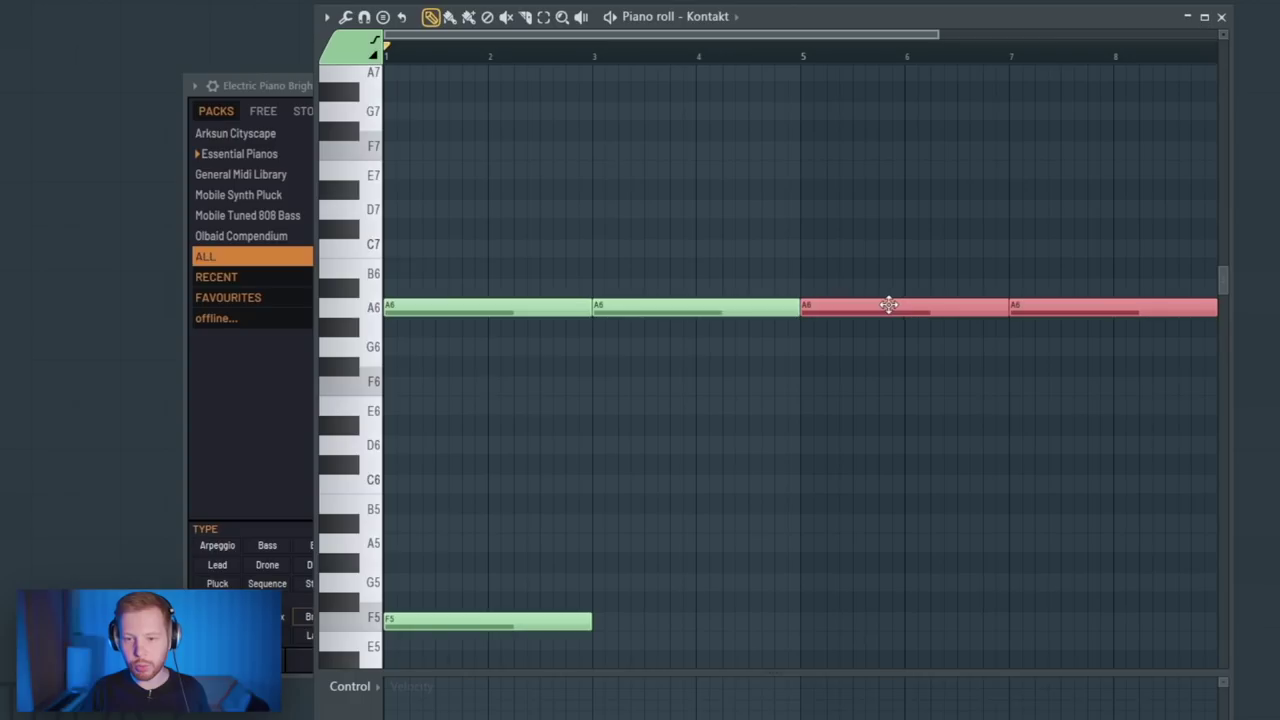
{"action": "left_click", "coordinate": [873, 396]}
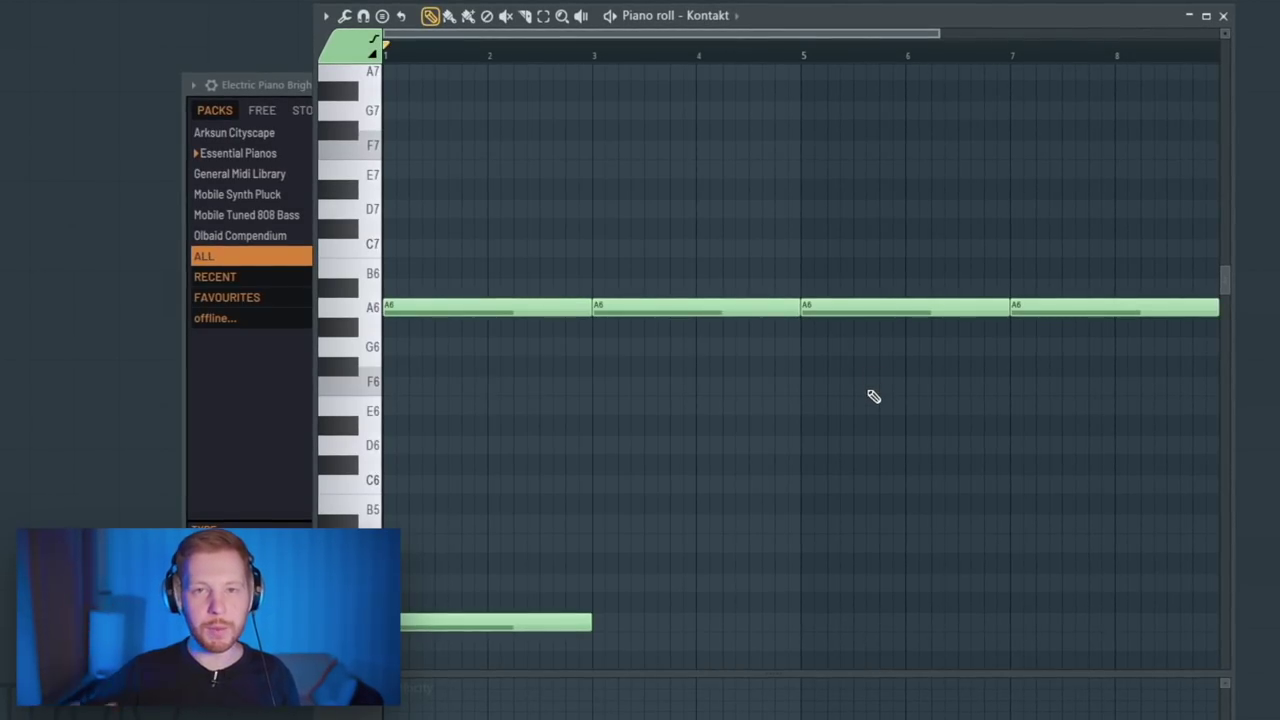
Step: Enter one-bar chord notes: D5, F5 and A5 in bar 2, and A4, C5 and E5 in bars 3 and 4
{"action": "scroll", "coordinate": [694, 489], "scroll_direction": "down", "scroll_amount": 3}
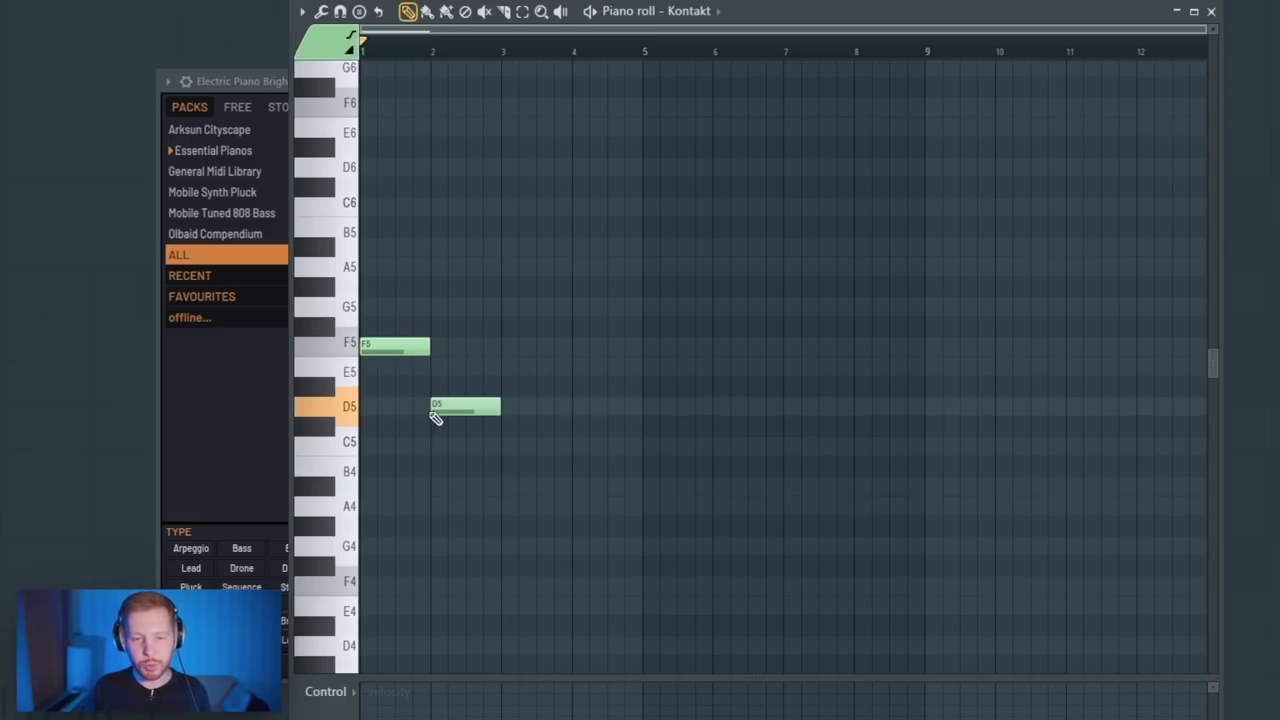
{"action": "left_click", "coordinate": [450, 366]}
{"action": "left_click_drag", "start_coordinate": [452, 358], "coordinate": [449, 341]}
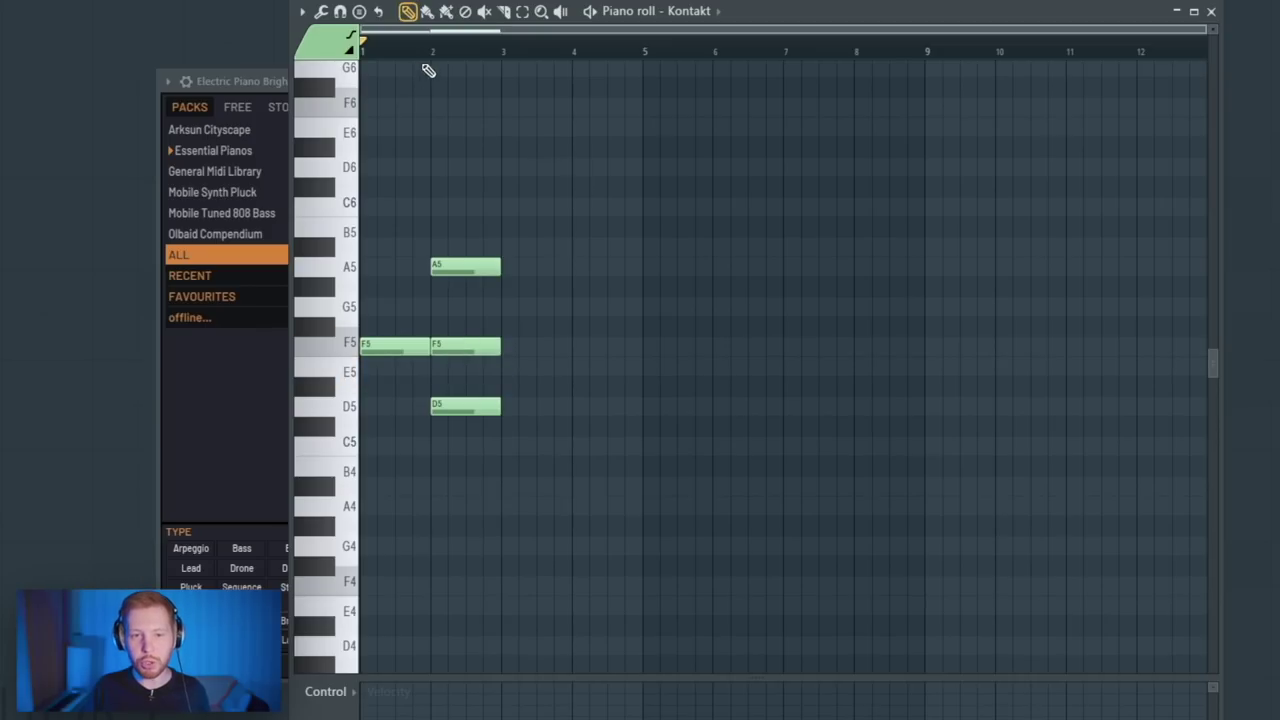
{"action": "key", "text": "space"}
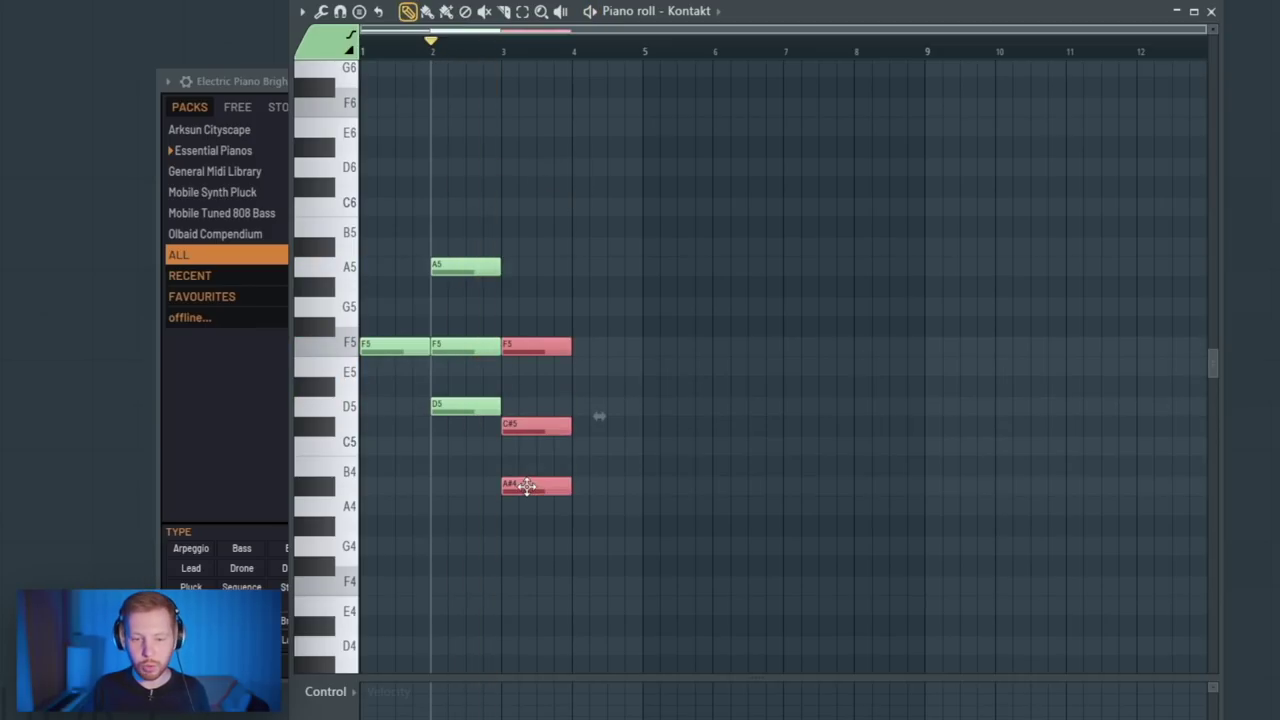
{"action": "key", "text": "shift+Down"}
{"action": "key", "text": "ctrl+b"}
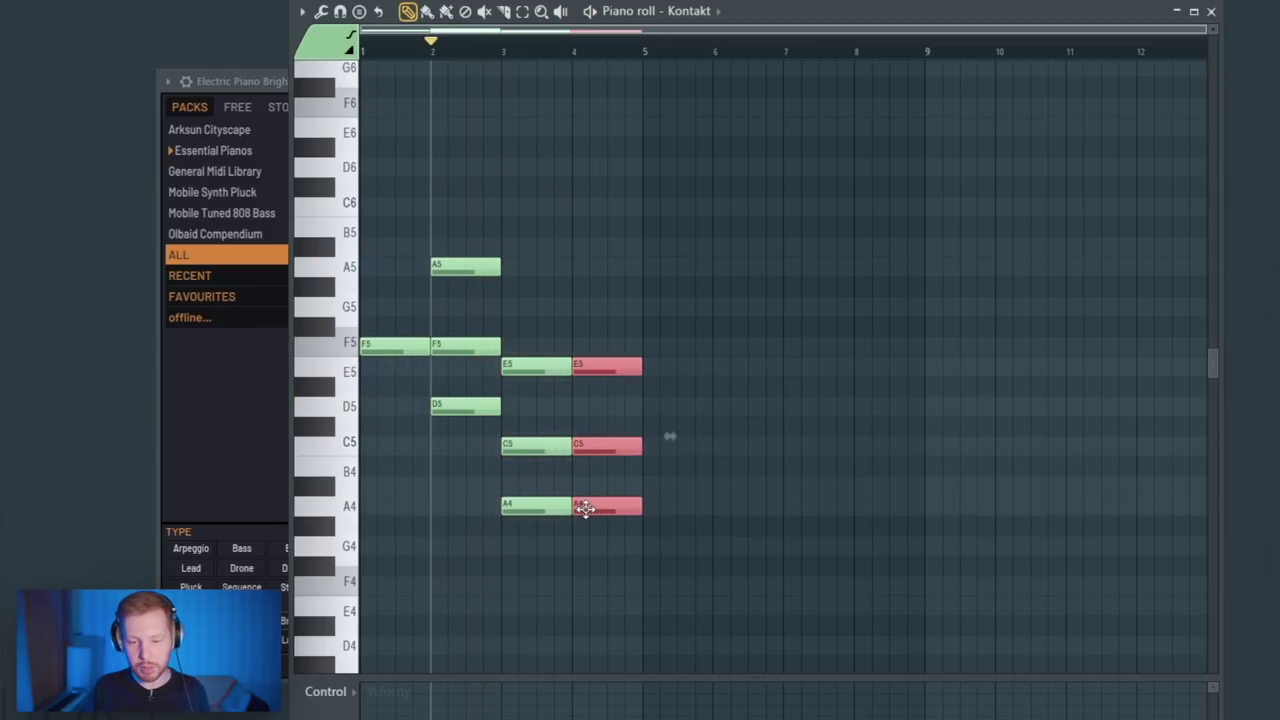
{"action": "key", "text": "ctrl+d"}
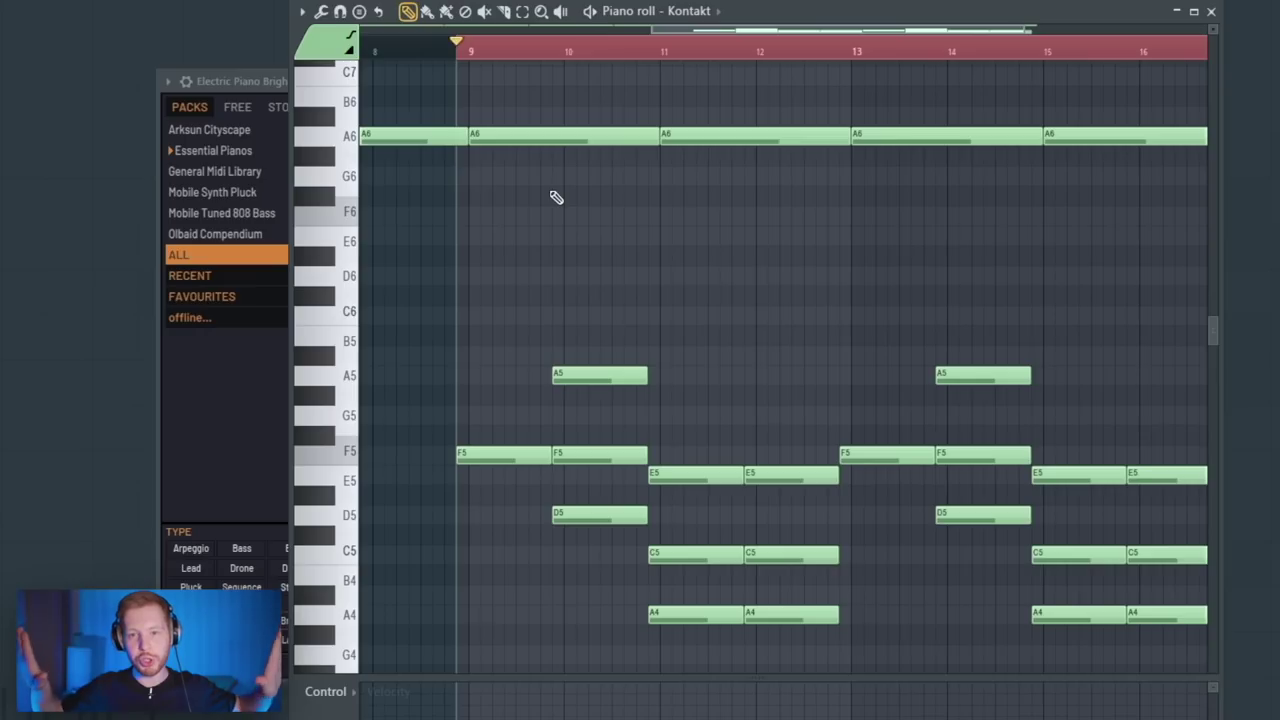
Step: Examine how far ahead of bar 9 the guitar's chord notes start and play the passage
{"action": "scroll", "coordinate": [600, 258], "scroll_direction": "down", "scroll_amount": 2}
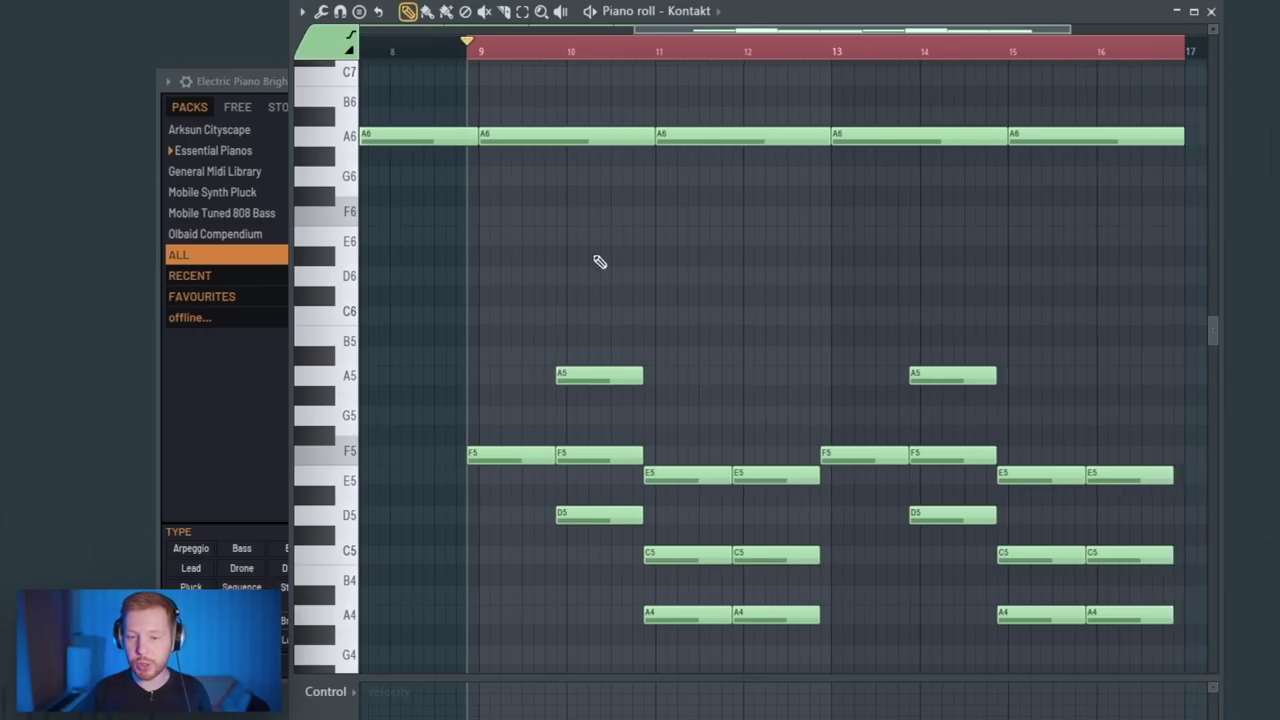
{"action": "scroll", "coordinate": [540, 420], "scroll_direction": "up", "scroll_amount": 4}
{"action": "left_click_drag", "start_coordinate": [441, 360], "coordinate": [594, 357]}
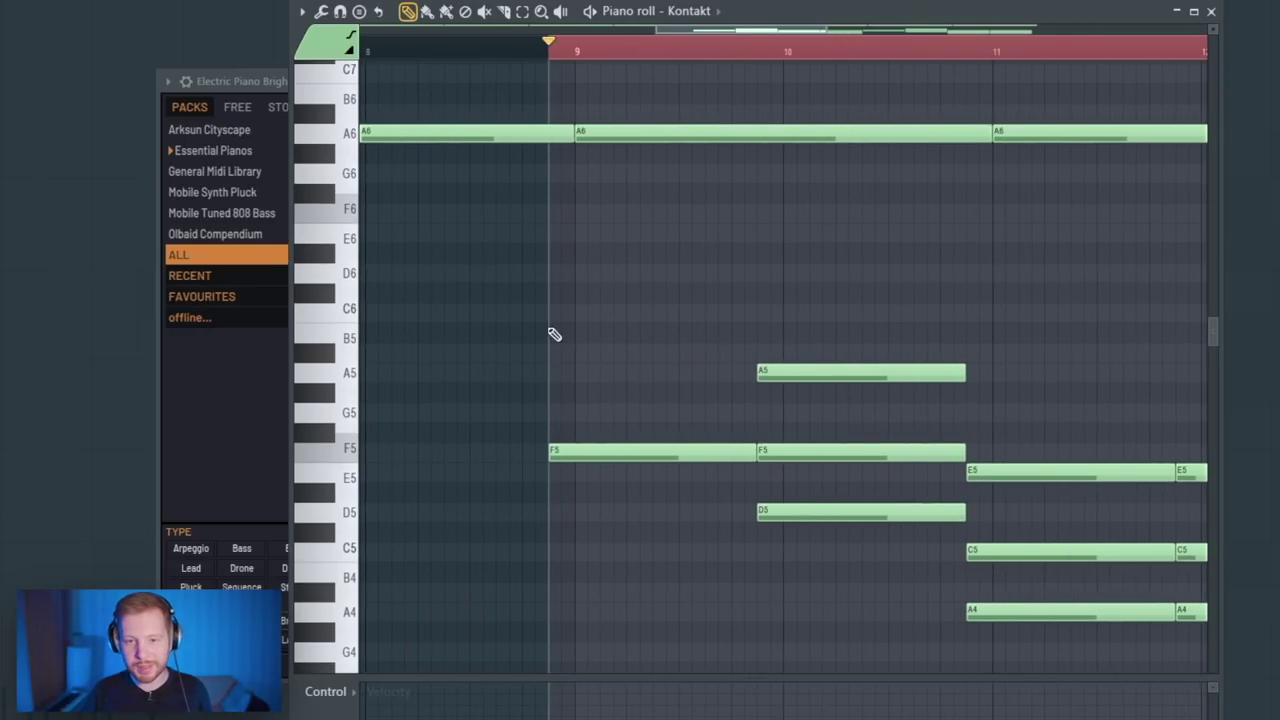
{"action": "scroll", "coordinate": [555, 335], "scroll_direction": "up", "scroll_amount": 2}
{"action": "scroll", "coordinate": [595, 420], "scroll_direction": "up", "scroll_amount": 2}
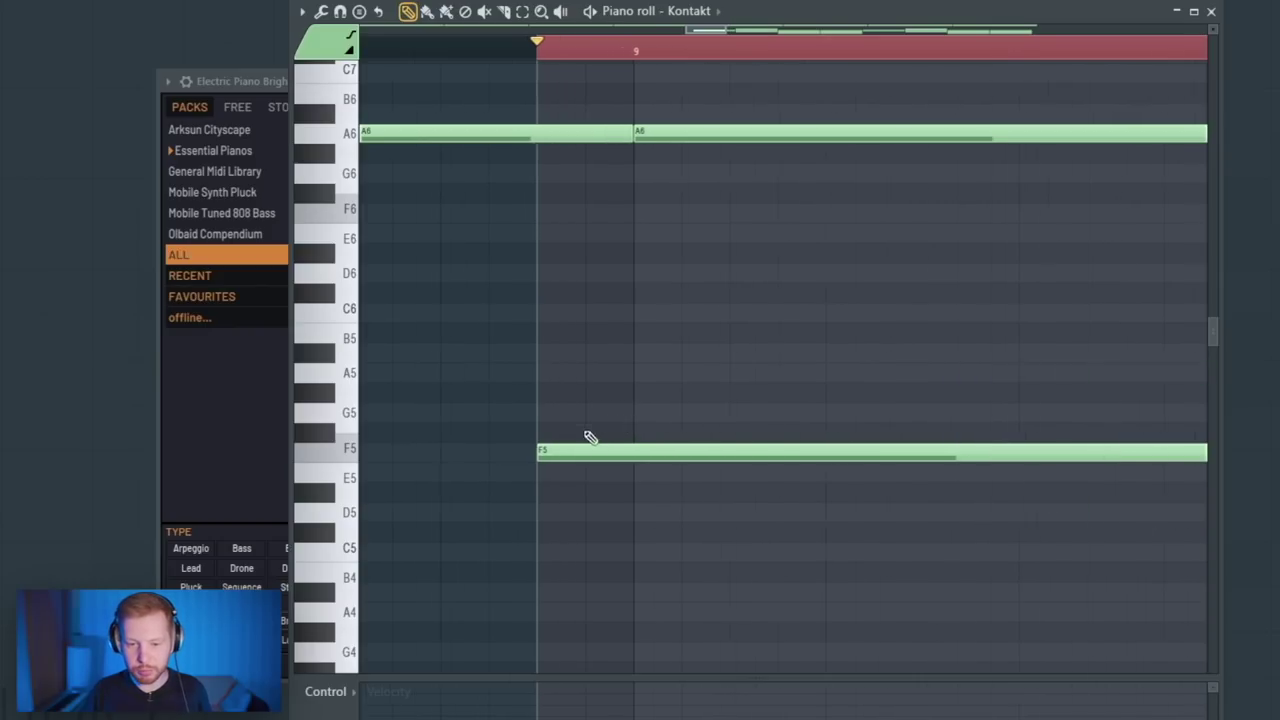
{"action": "scroll", "coordinate": [680, 423], "scroll_direction": "down", "scroll_amount": 2}
{"action": "key", "text": "space"}
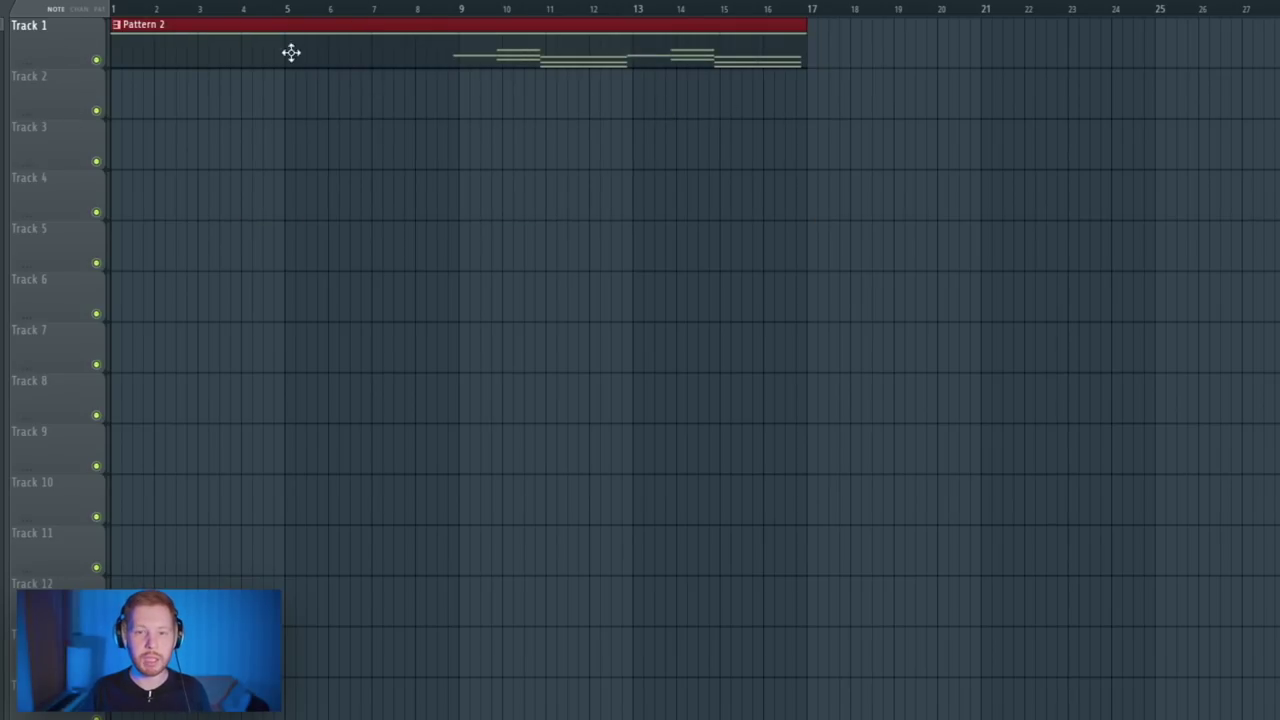
Step: Consolidate Pattern 2 to audio, trim the clip's part before bar 9, and move the clip to bar 1
{"action": "key", "text": "ctrl+alt+c"}
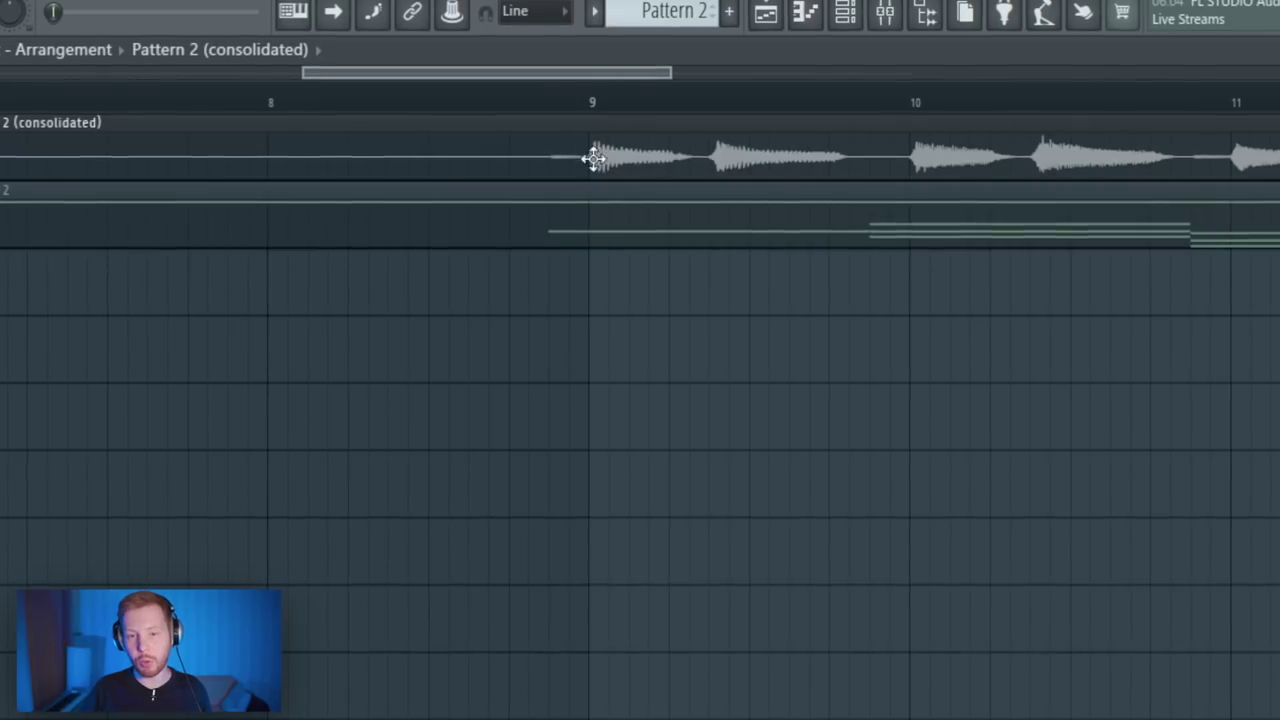
{"action": "scroll", "coordinate": [650, 383], "scroll_direction": "down", "scroll_amount": 5}
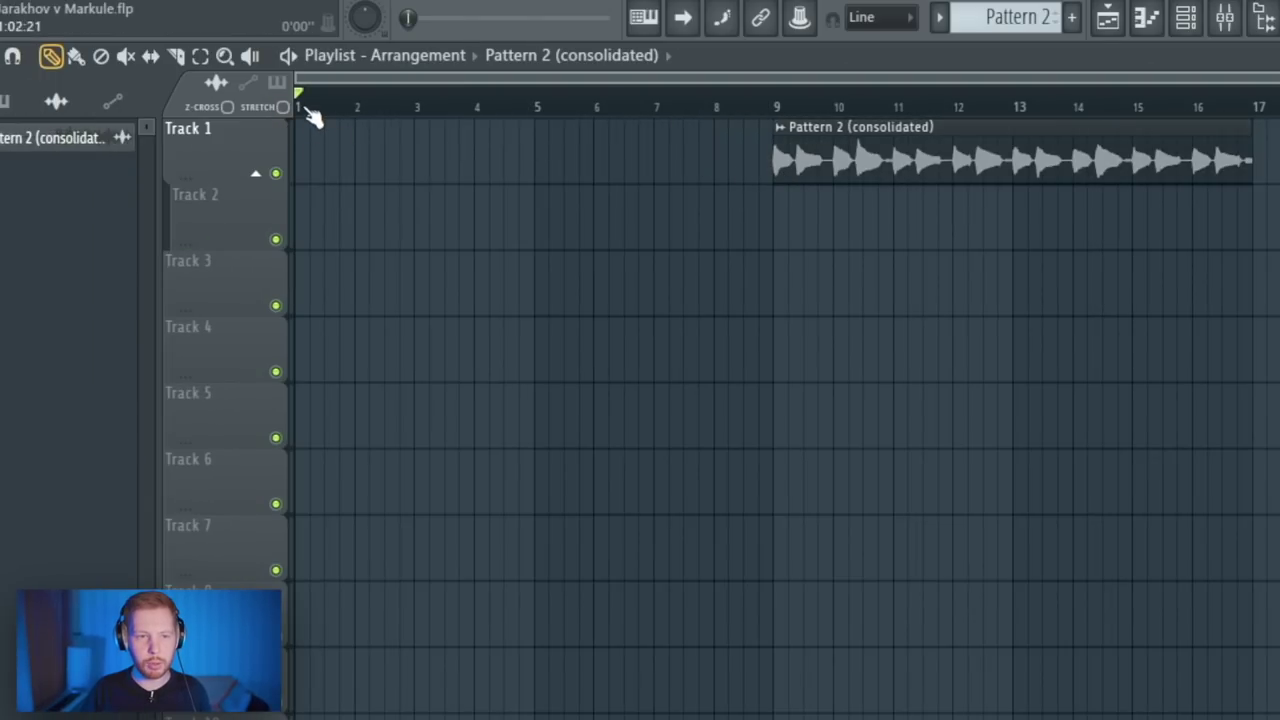
{"action": "left_click_drag", "start_coordinate": [843, 127], "coordinate": [362, 127]}
{"action": "key", "text": "space"}
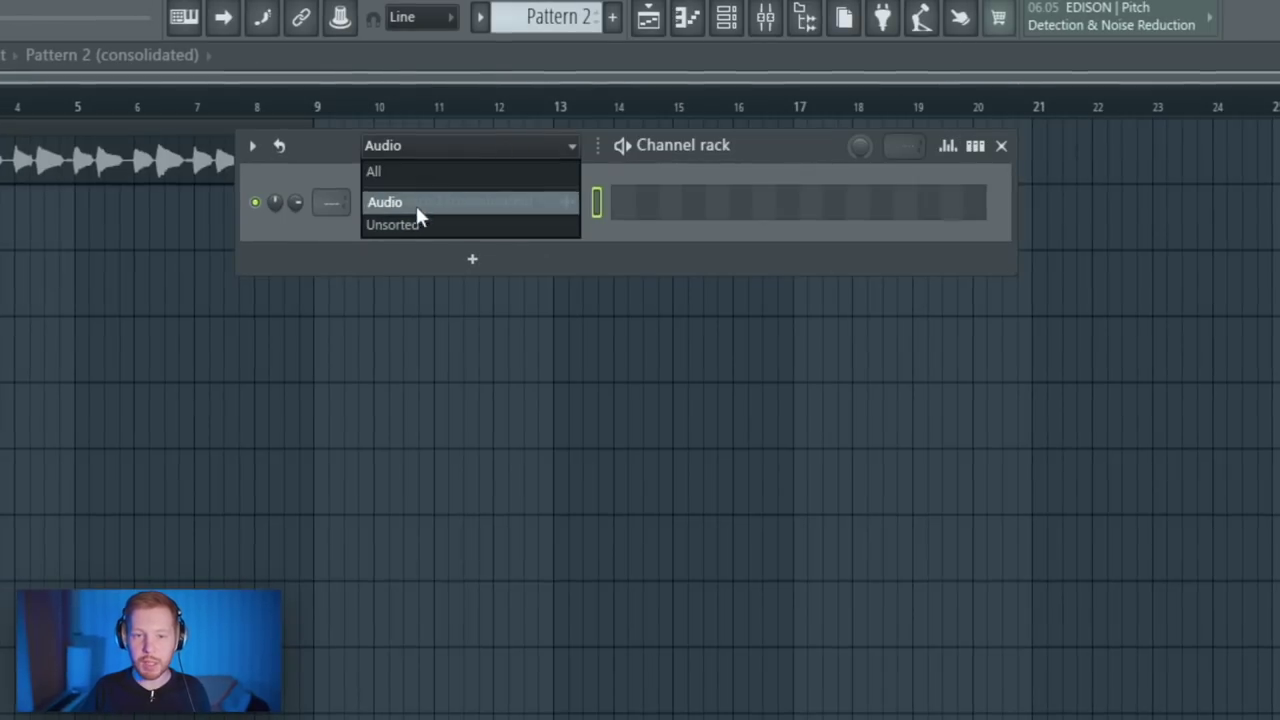
Step: Clone the Kontakt channel, pan the original to the left and pan the clone 70% right
{"action": "left_click", "coordinate": [410, 220]}
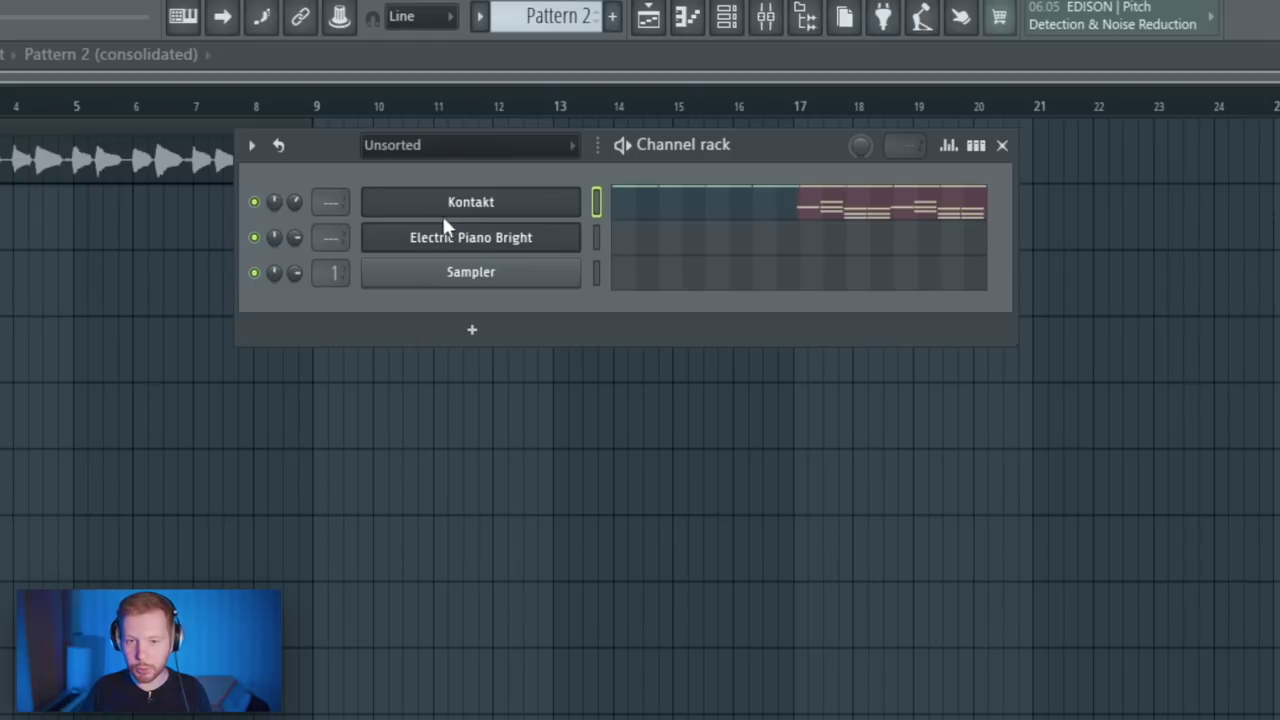
{"action": "right_click", "coordinate": [487, 205]}
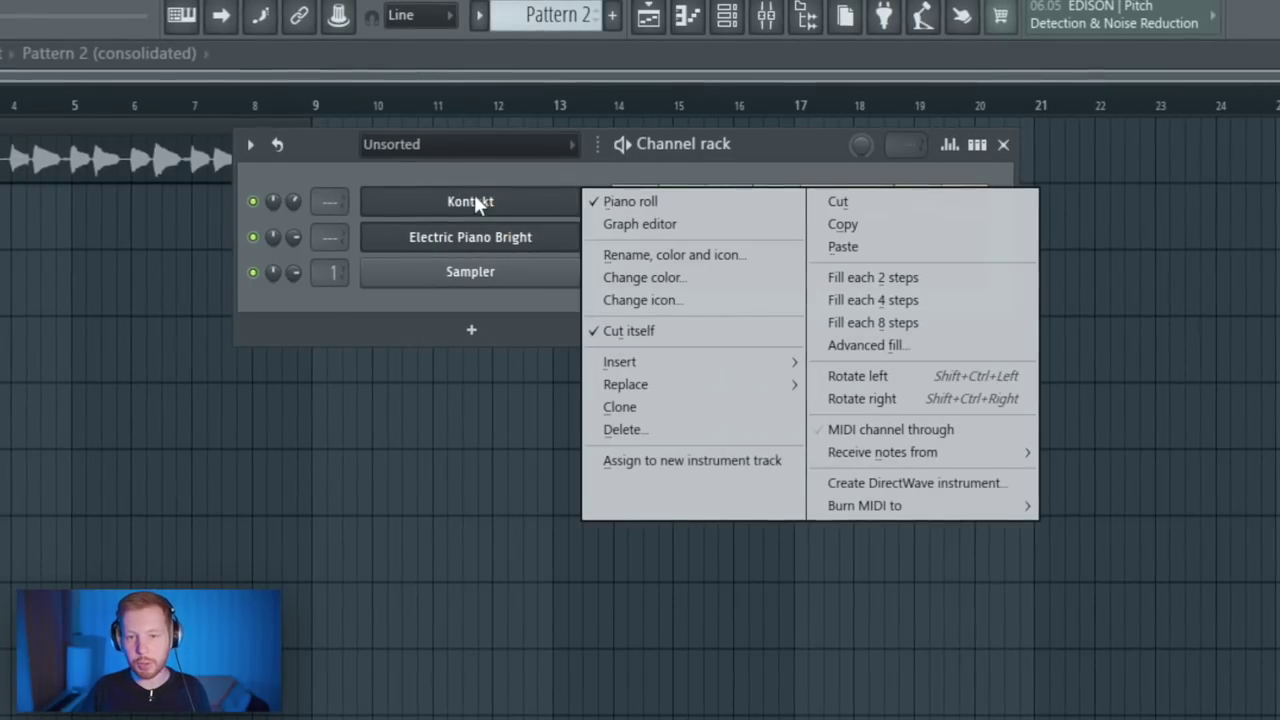
{"action": "left_click", "coordinate": [646, 404]}
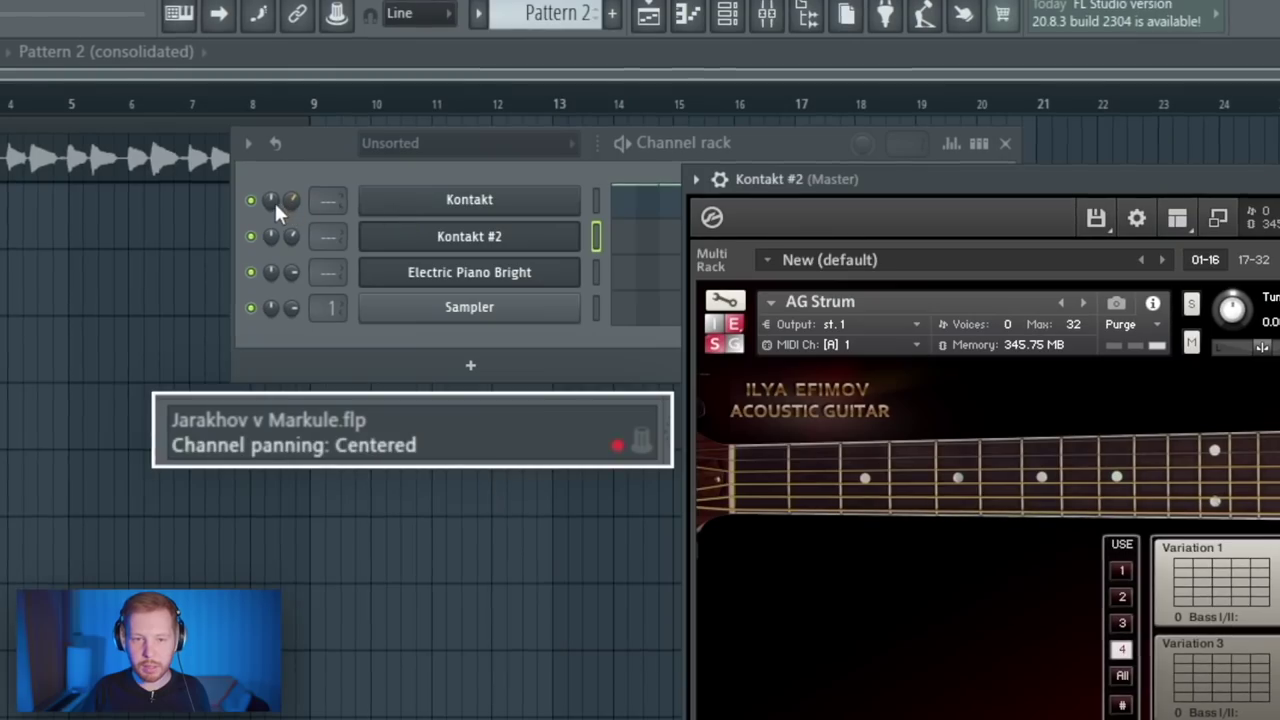
{"action": "left_click_drag", "start_coordinate": [271, 201], "coordinate": [271, 250]}
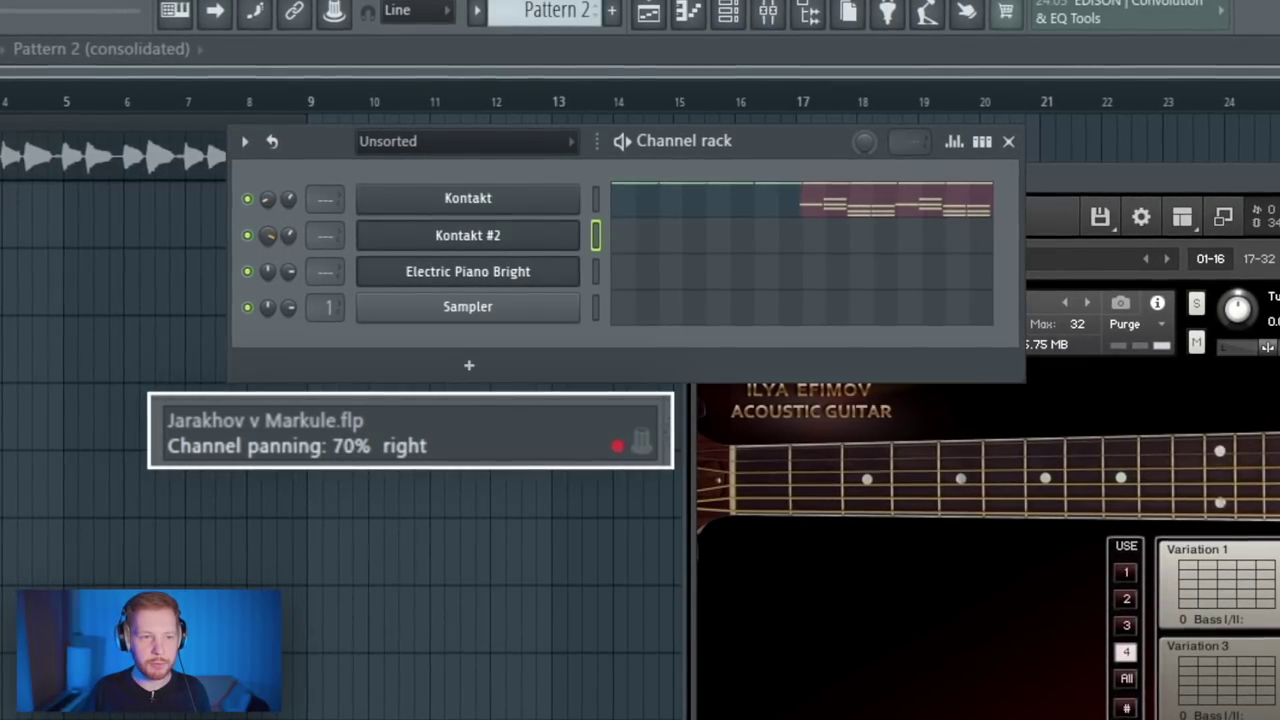
Step: Copy the notes of the Kontakt channel into the Kontakt #2 channel
{"action": "left_click", "coordinate": [597, 204]}
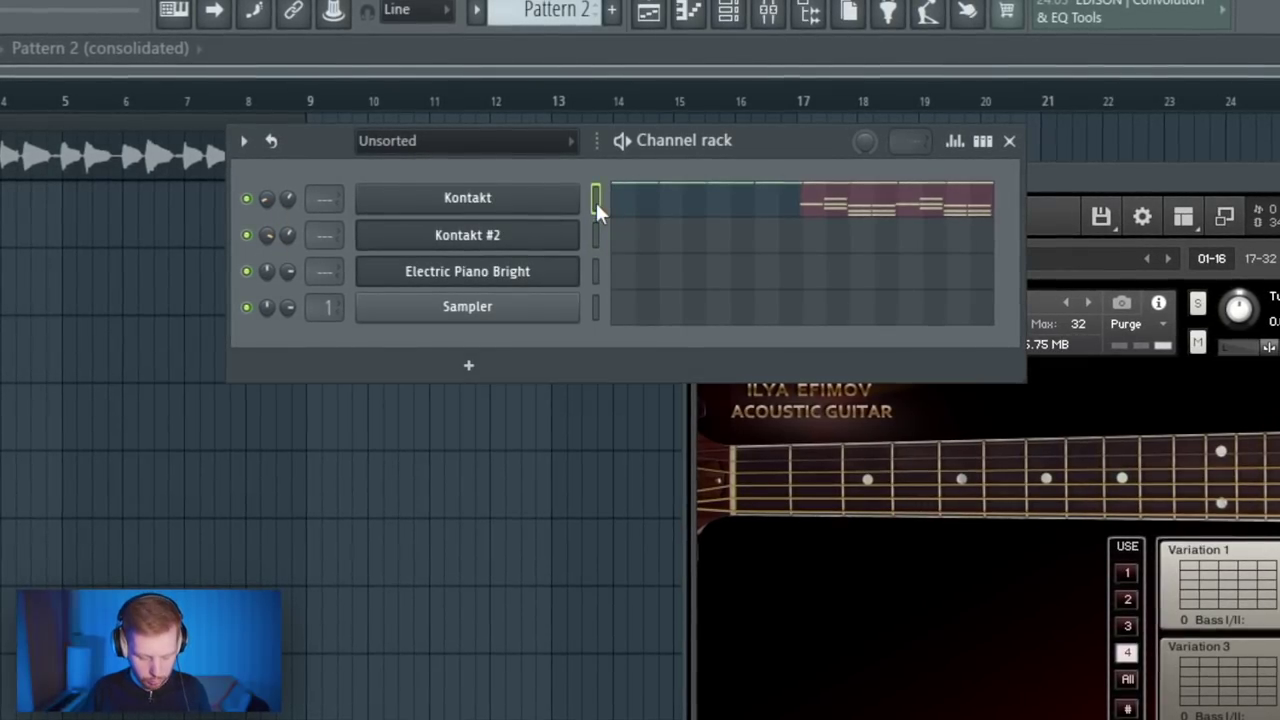
{"action": "key", "text": "ctrl+c"}
{"action": "left_click", "coordinate": [593, 234]}
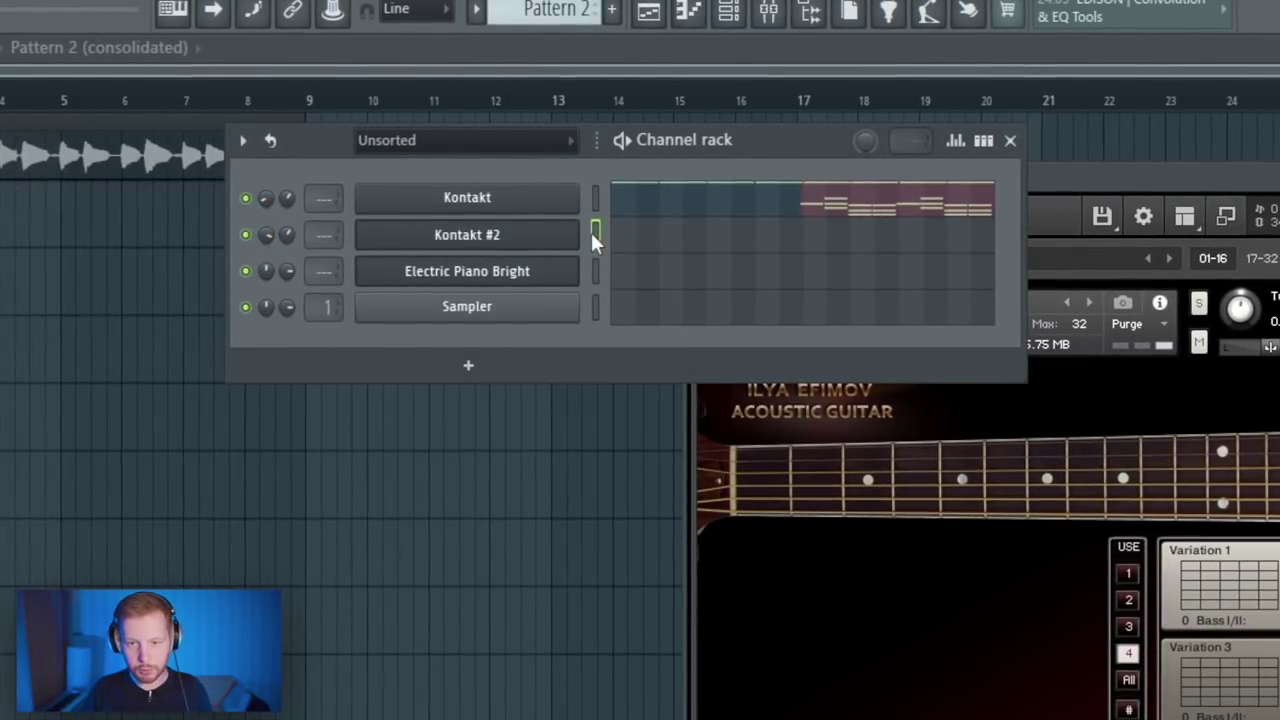
{"action": "key", "text": "ctrl+v"}
Step: Set the Kontakt #2 guitar to the 5 Basic Pop 5 strumming pattern and close its window
{"action": "left_click", "coordinate": [476, 248]}
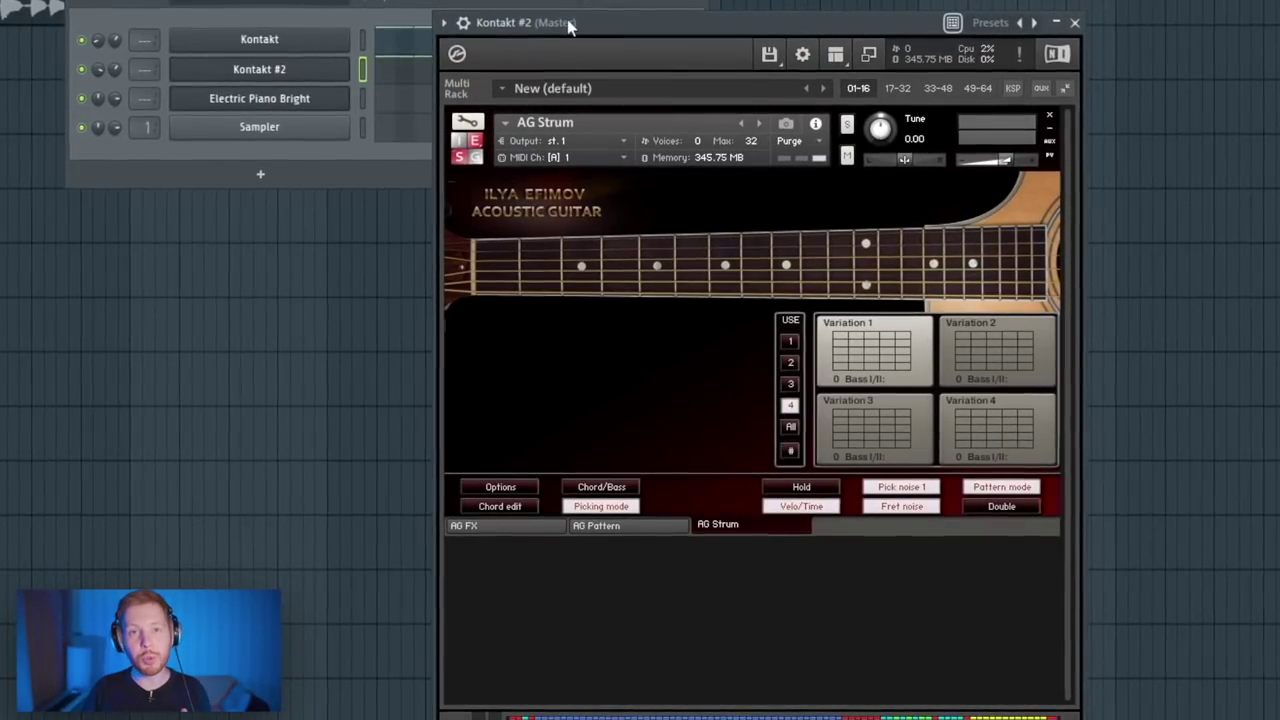
{"action": "left_click_drag", "start_coordinate": [604, 13], "coordinate": [505, 2]}
{"action": "left_click", "coordinate": [578, 518]}
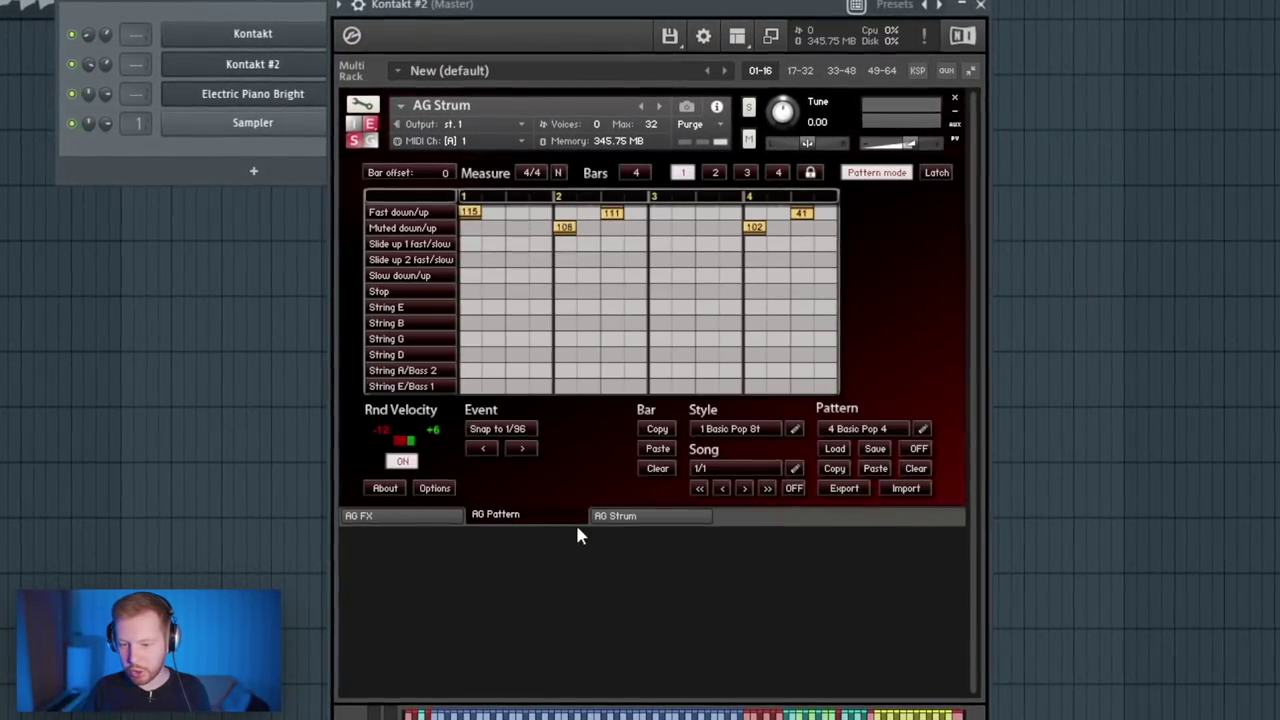
{"action": "left_click", "coordinate": [858, 429]}
{"action": "left_click", "coordinate": [706, 266]}
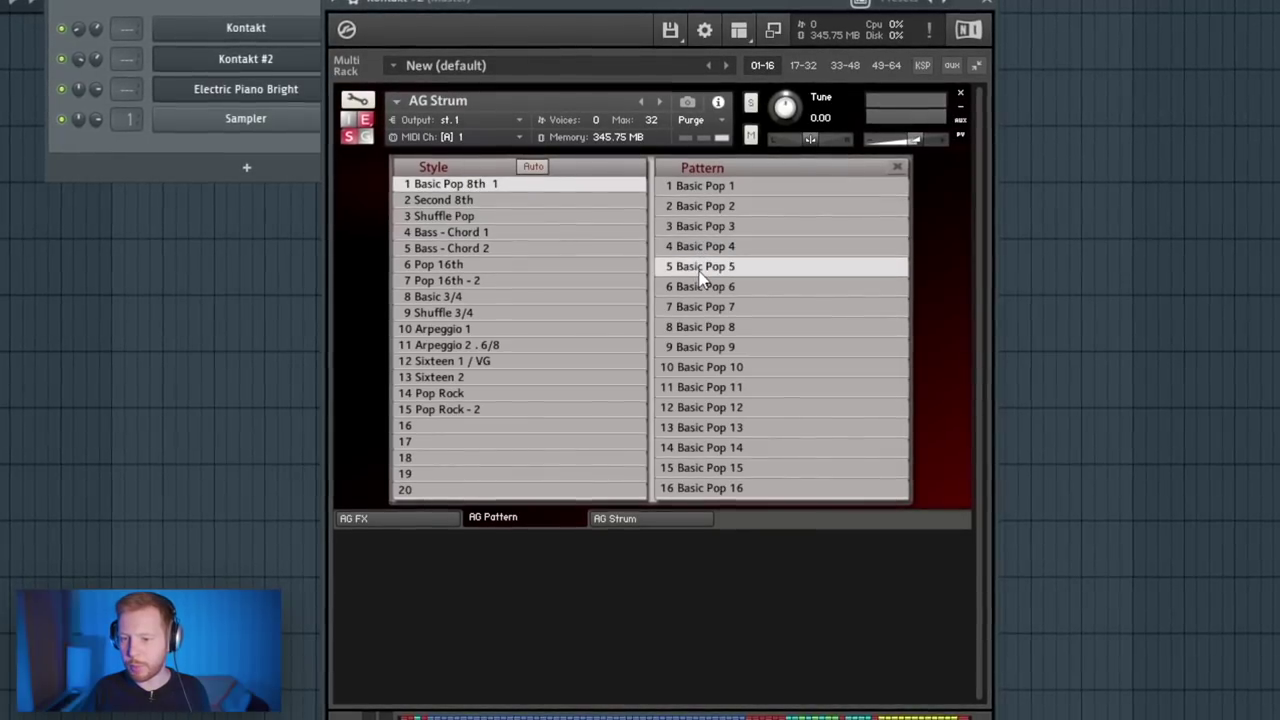
{"action": "left_click", "coordinate": [988, 4]}
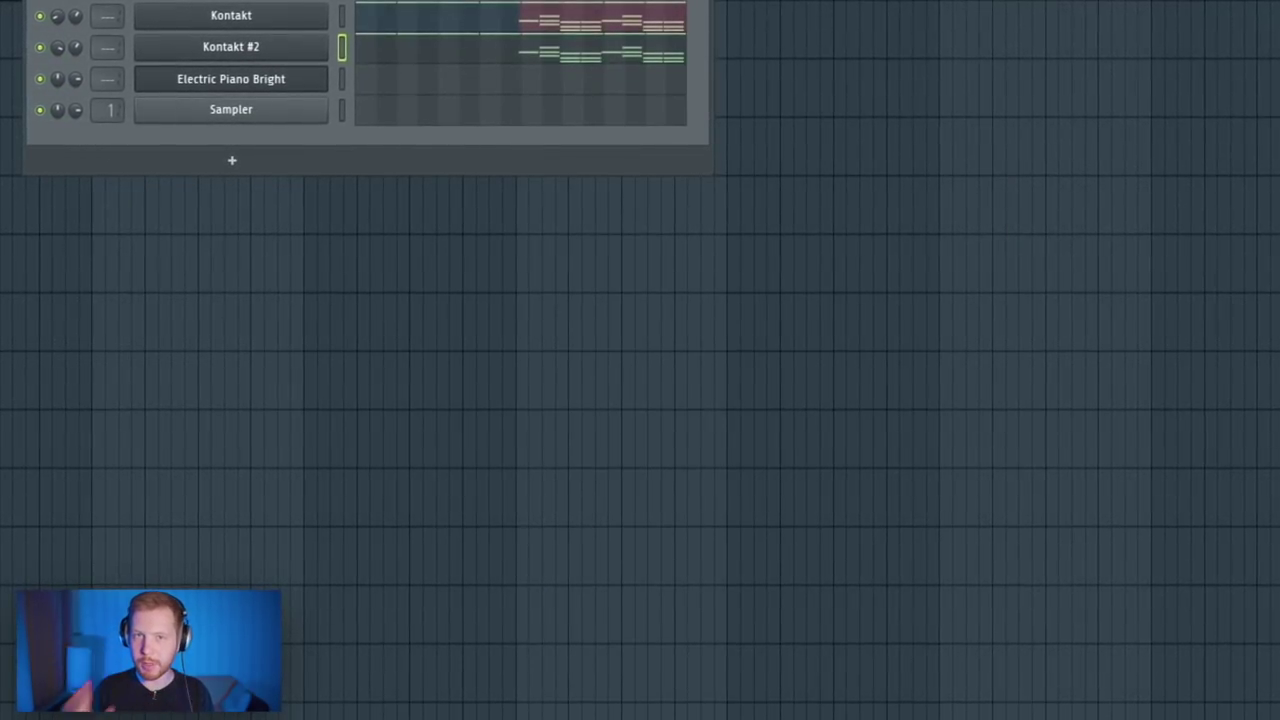
Step: Play both guitar channels together and balance the first Kontakt channel's volume while watching the Master level in the Mixer
{"action": "left_click", "coordinate": [551, 17]}
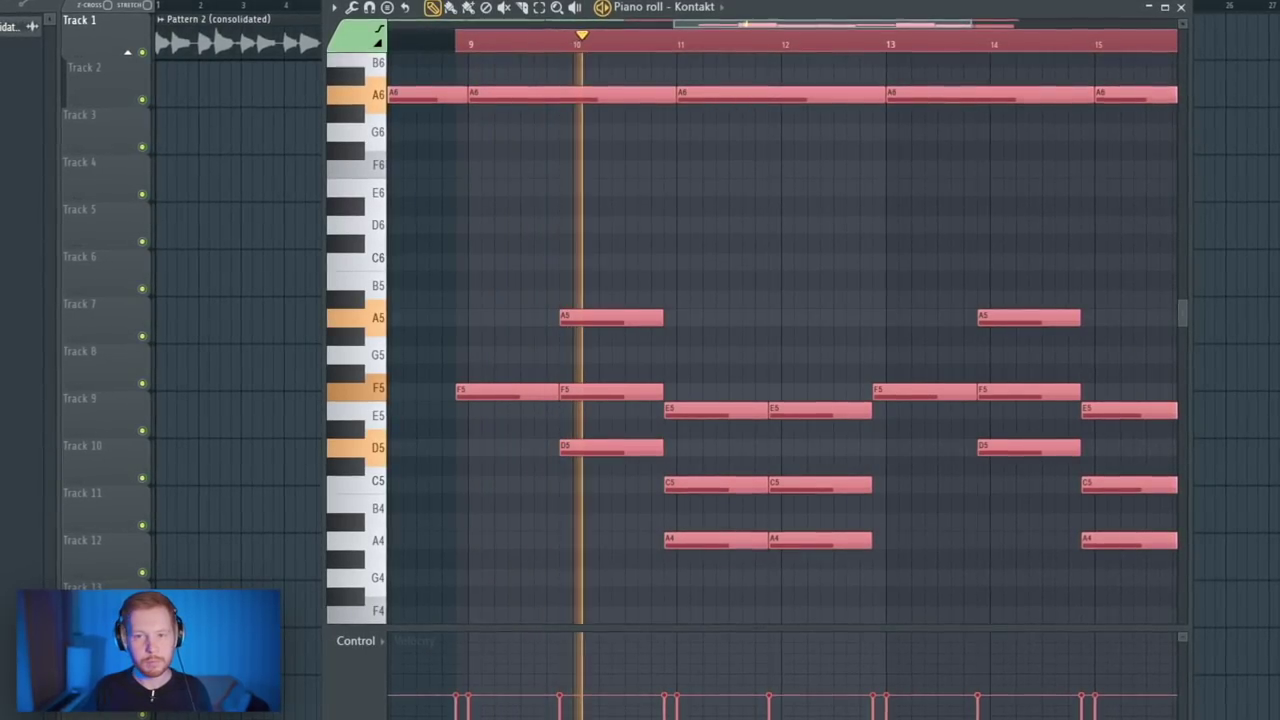
{"action": "key", "text": "F9"}
{"action": "key", "text": "F6"}
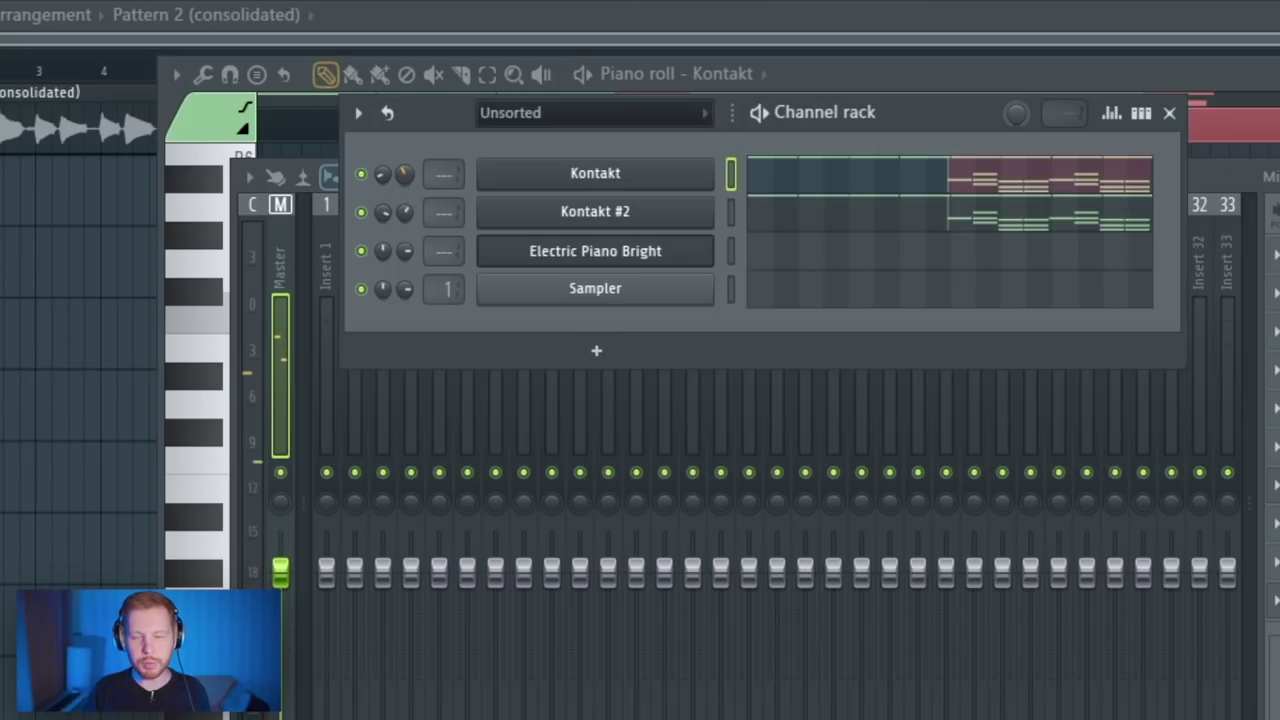
{"action": "key", "text": "space"}
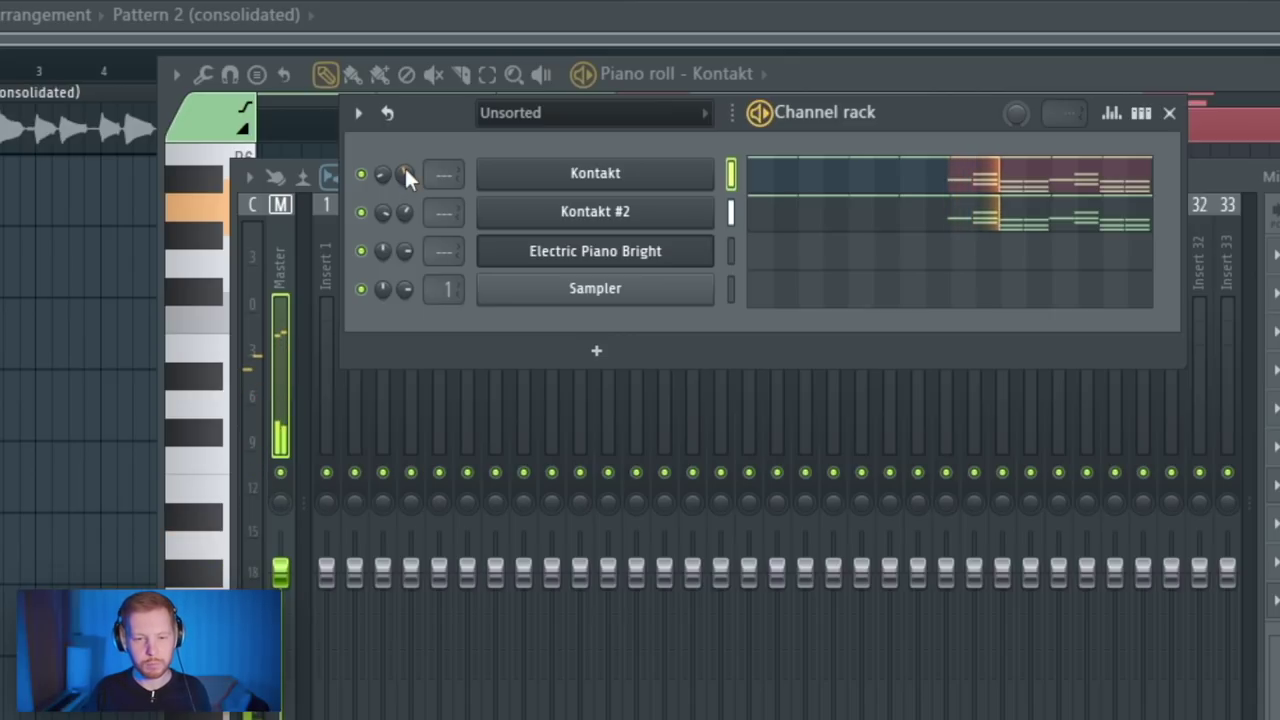
{"action": "key", "text": "space"}
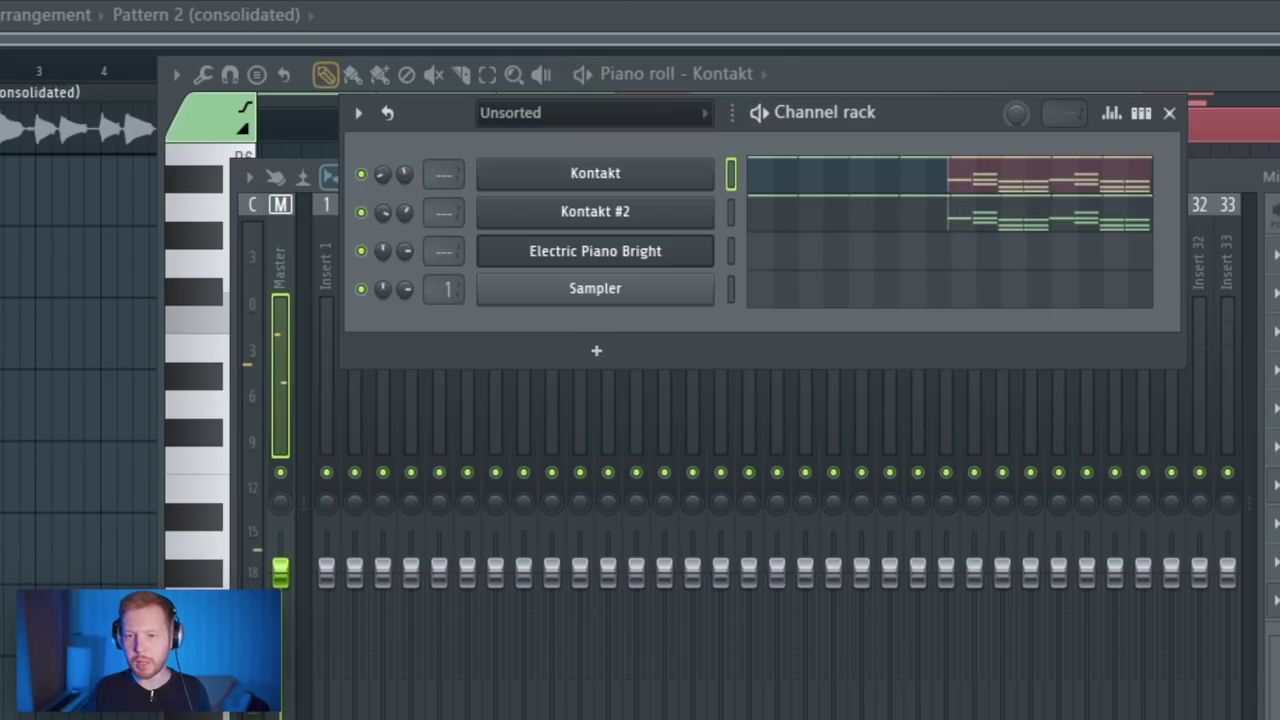
Step: Consolidate the doubled guitar pattern to audio, place the clip on Track 2 at bar 9, and play it
{"action": "key", "text": "F5"}
{"action": "left_click", "coordinate": [510, 174]}
{"action": "right_click", "coordinate": [628, 212]}
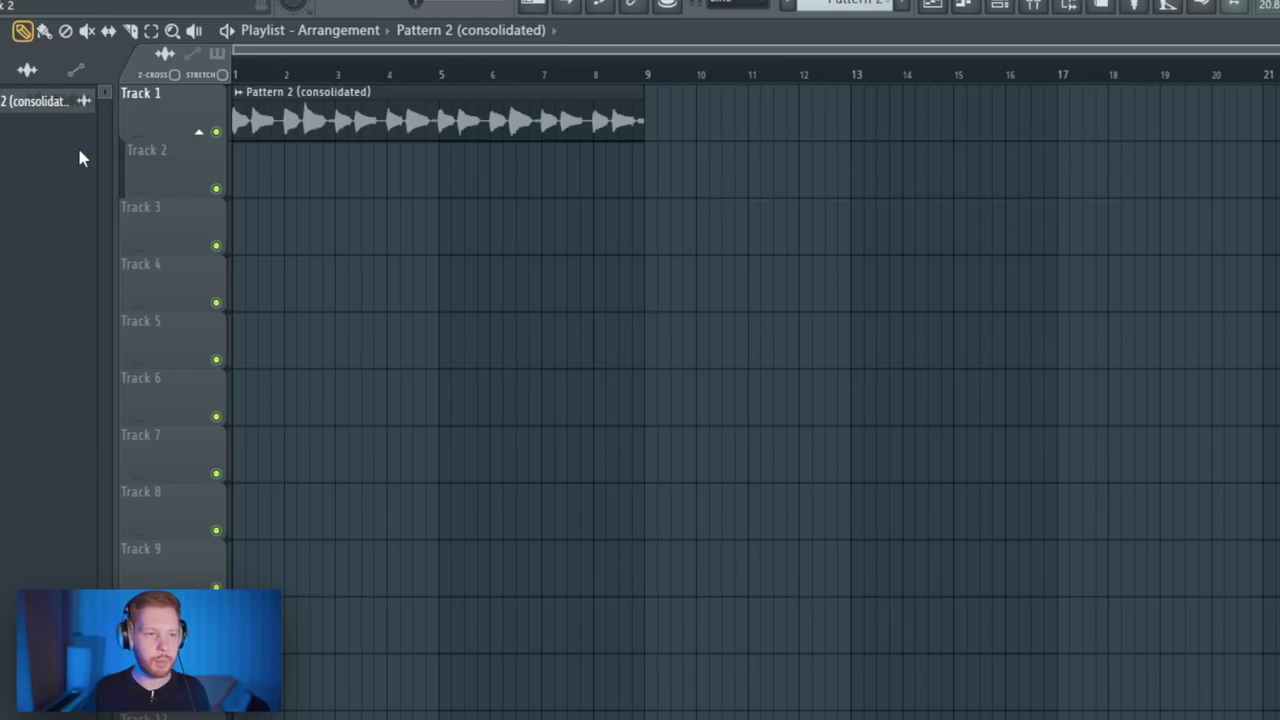
{"action": "left_click_drag", "start_coordinate": [319, 181], "coordinate": [517, 177]}
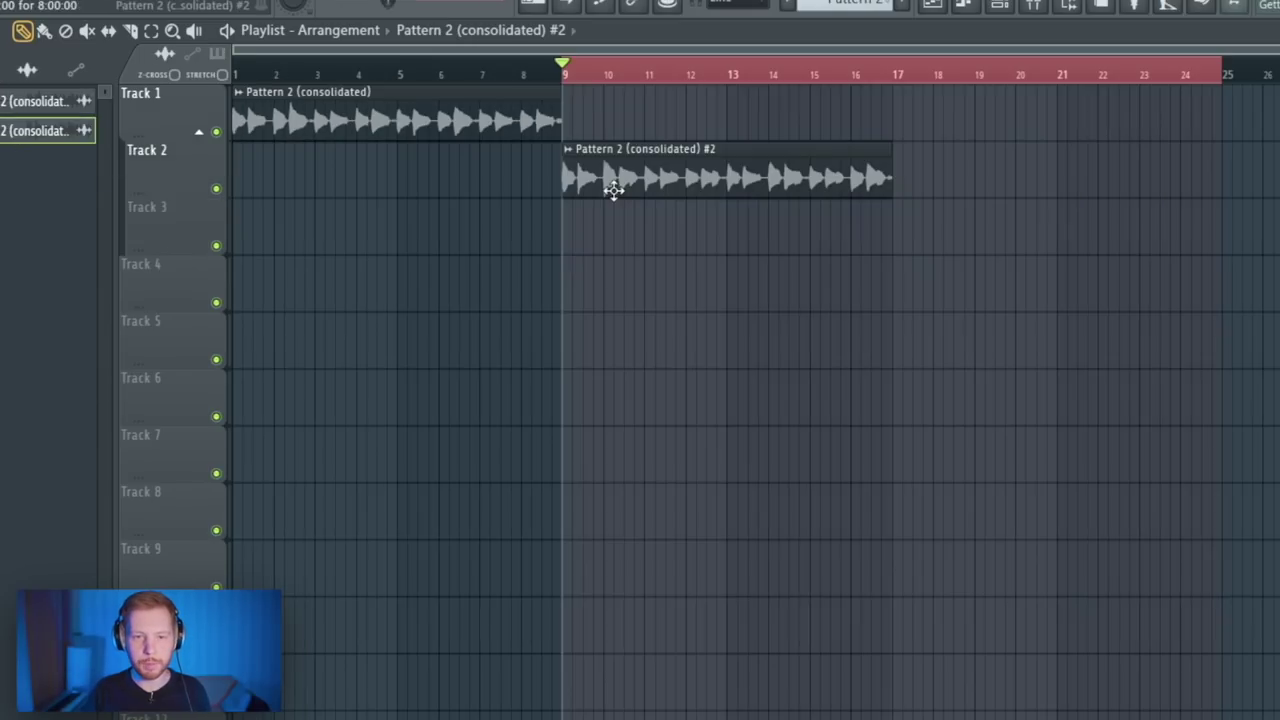
{"action": "key", "text": "space"}
{"action": "key", "text": "space"}
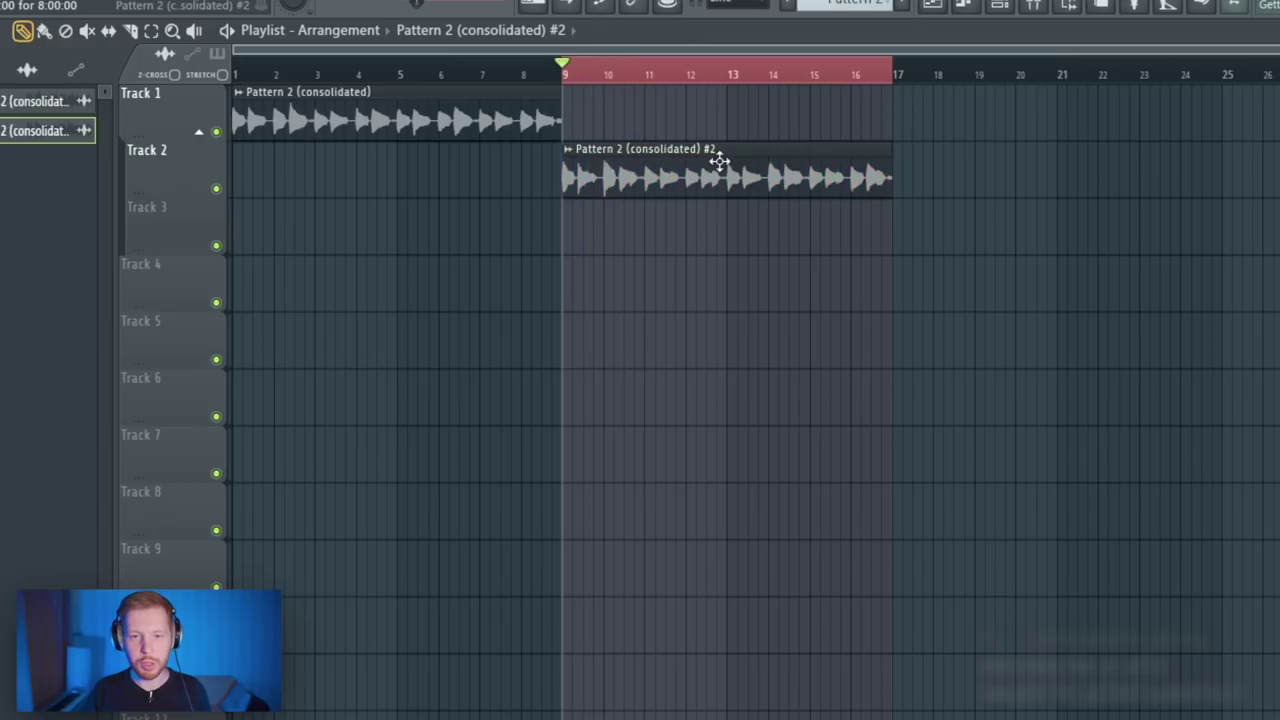
Step: Rename the two consolidated guitar clips in the playlist as Mono GTR and Stereo GTR
{"action": "double_click", "coordinate": [720, 163]}
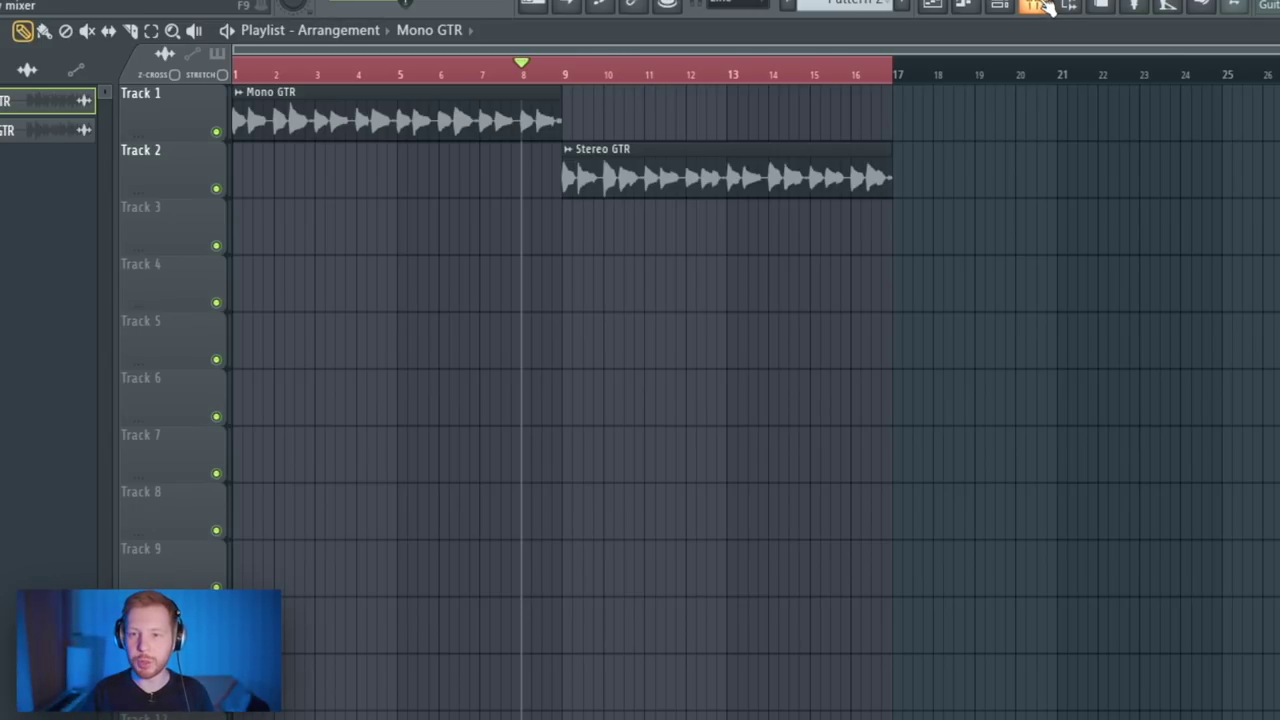
{"action": "left_click", "coordinate": [1038, 6]}
Step: Find KSHMR Whistle 01 (Dm) 85bpm among the ethnic instruments of Sounds of KSHMR Vol. 2 and open it in the audio editor
{"action": "scroll", "coordinate": [110, 428], "scroll_direction": "up", "scroll_amount": 5}
{"action": "left_click", "coordinate": [86, 499]}
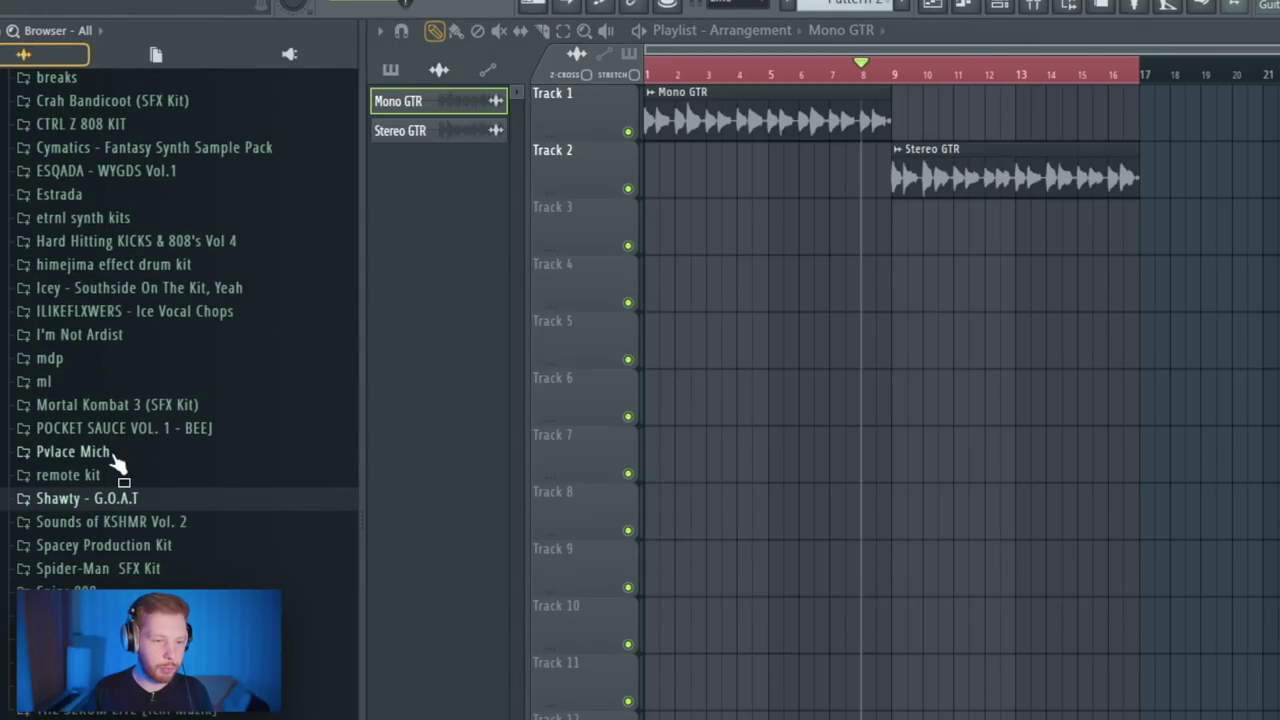
{"action": "scroll", "coordinate": [130, 404], "scroll_direction": "up", "scroll_amount": 3}
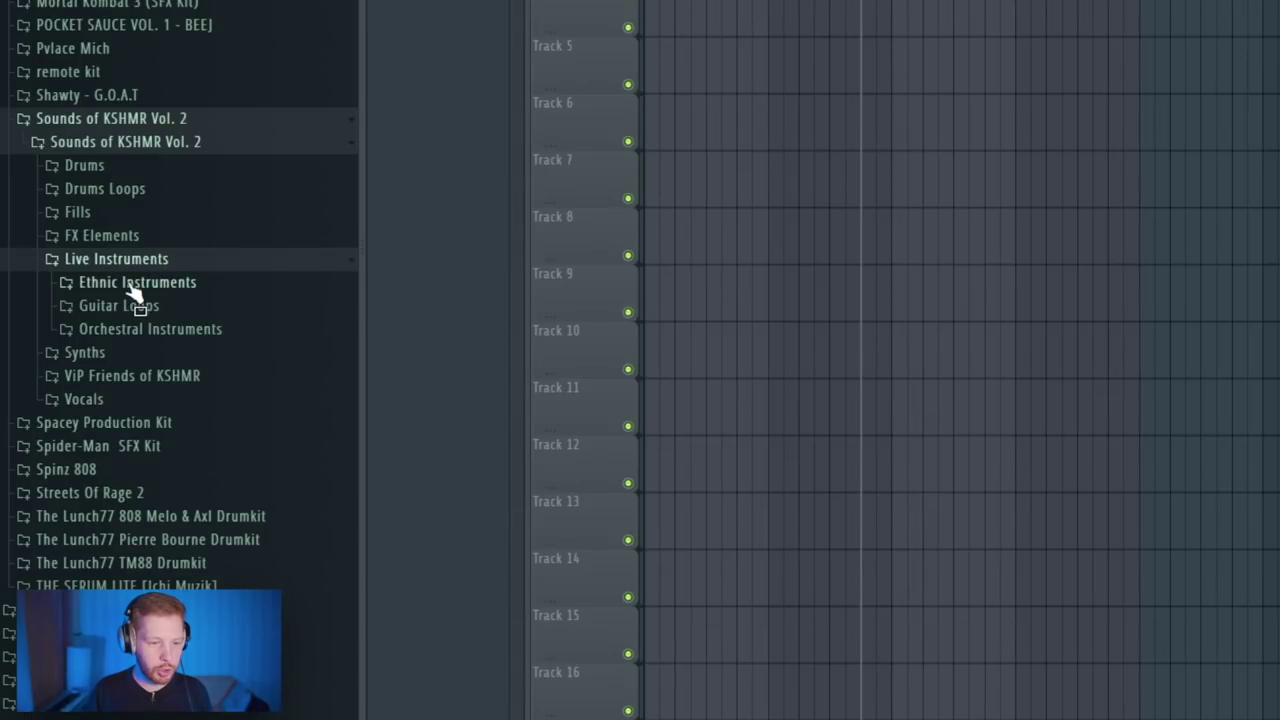
{"action": "left_click", "coordinate": [132, 287]}
{"action": "scroll", "coordinate": [143, 314], "scroll_direction": "down", "scroll_amount": 4}
{"action": "left_click", "coordinate": [136, 38]}
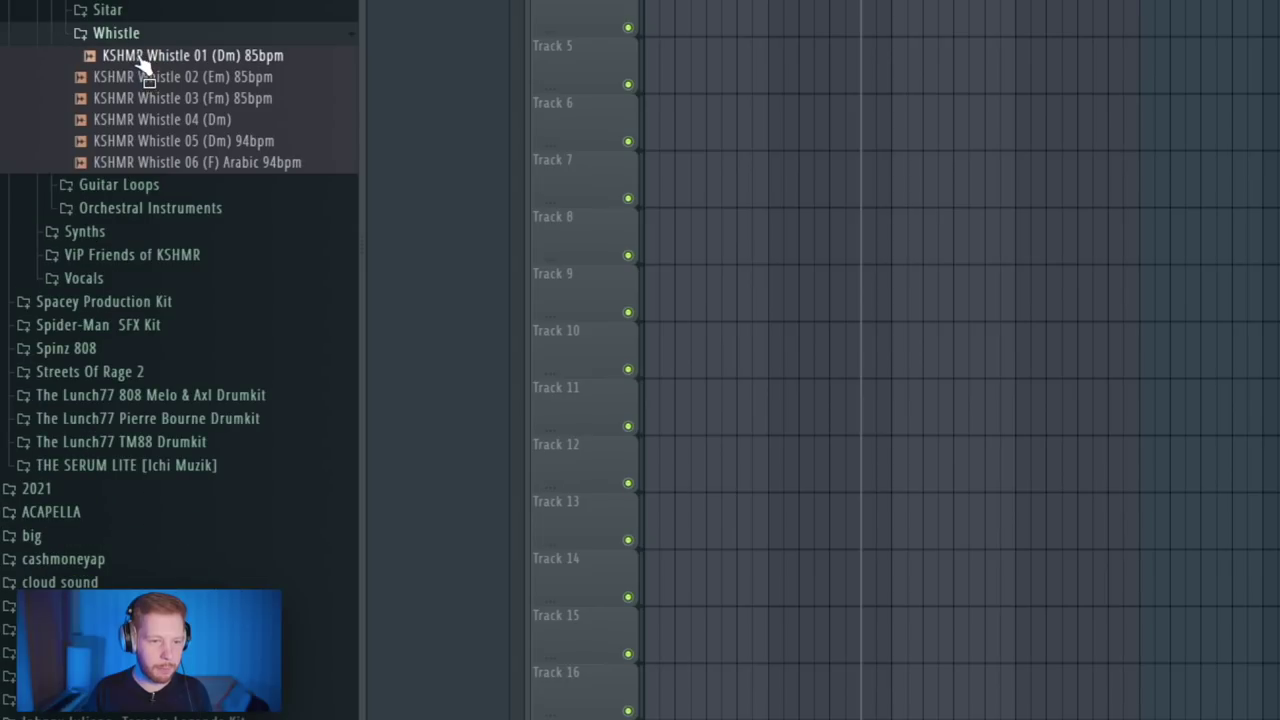
{"action": "right_click", "coordinate": [141, 60]}
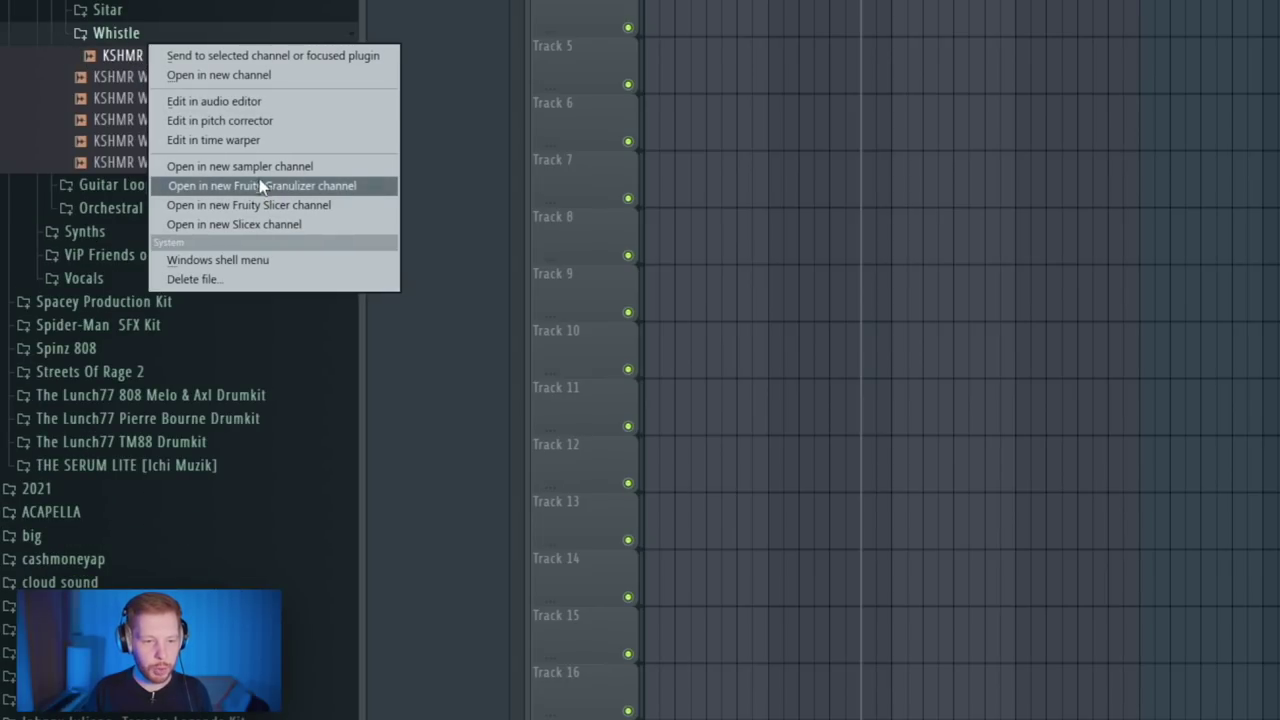
{"action": "left_click", "coordinate": [200, 102]}
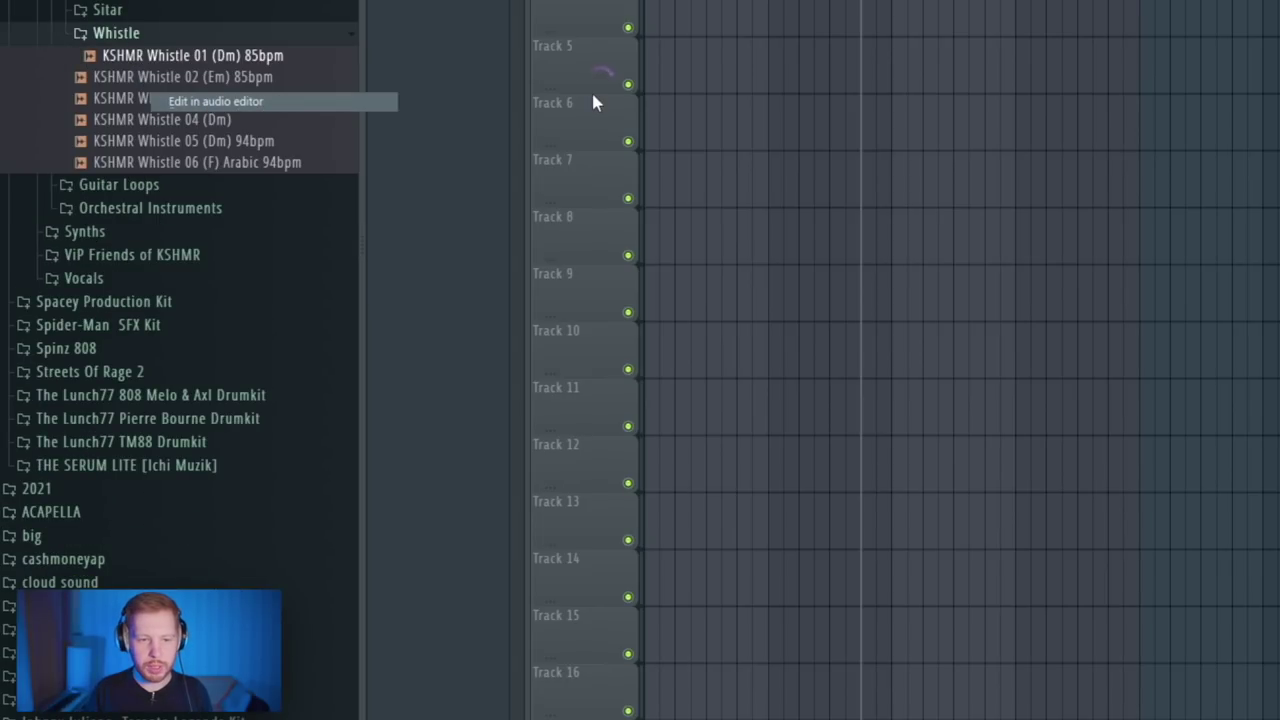
Step: Detect the whistle sample's pitch regions and select the first phrase's final sustained note, from 1:033 to 1:455
{"action": "left_click", "coordinate": [447, 130]}
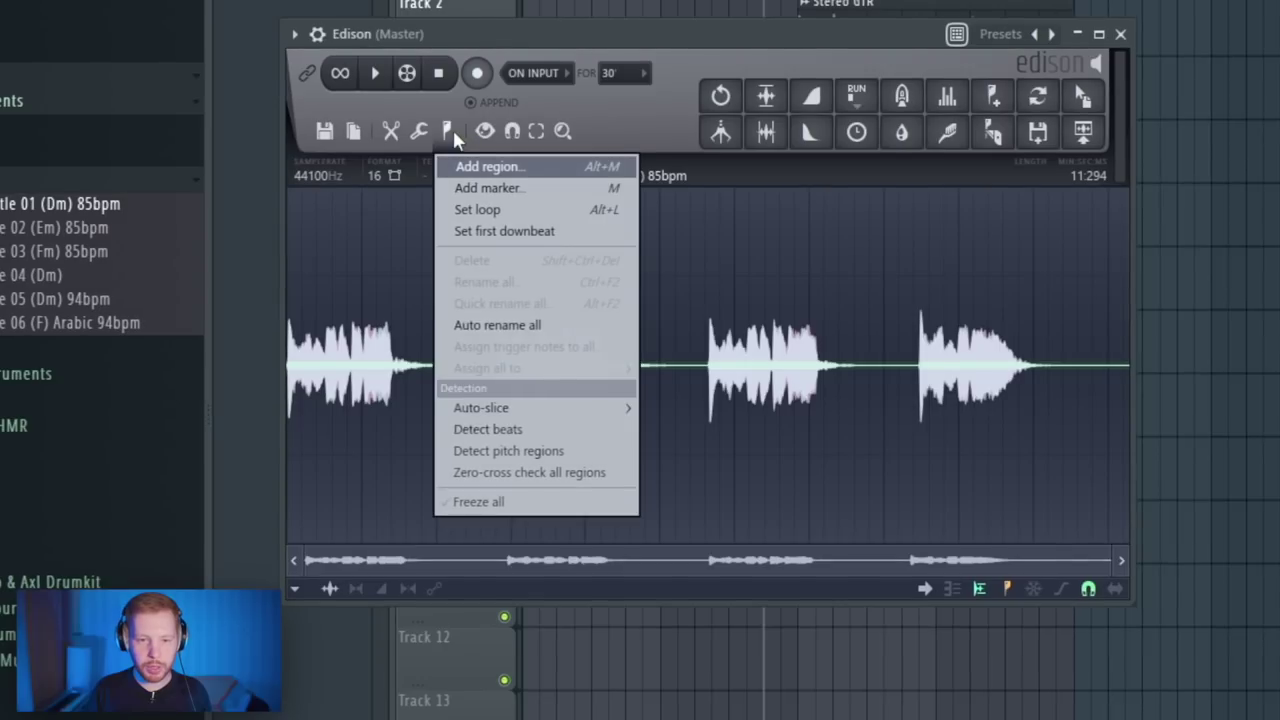
{"action": "left_click", "coordinate": [530, 452]}
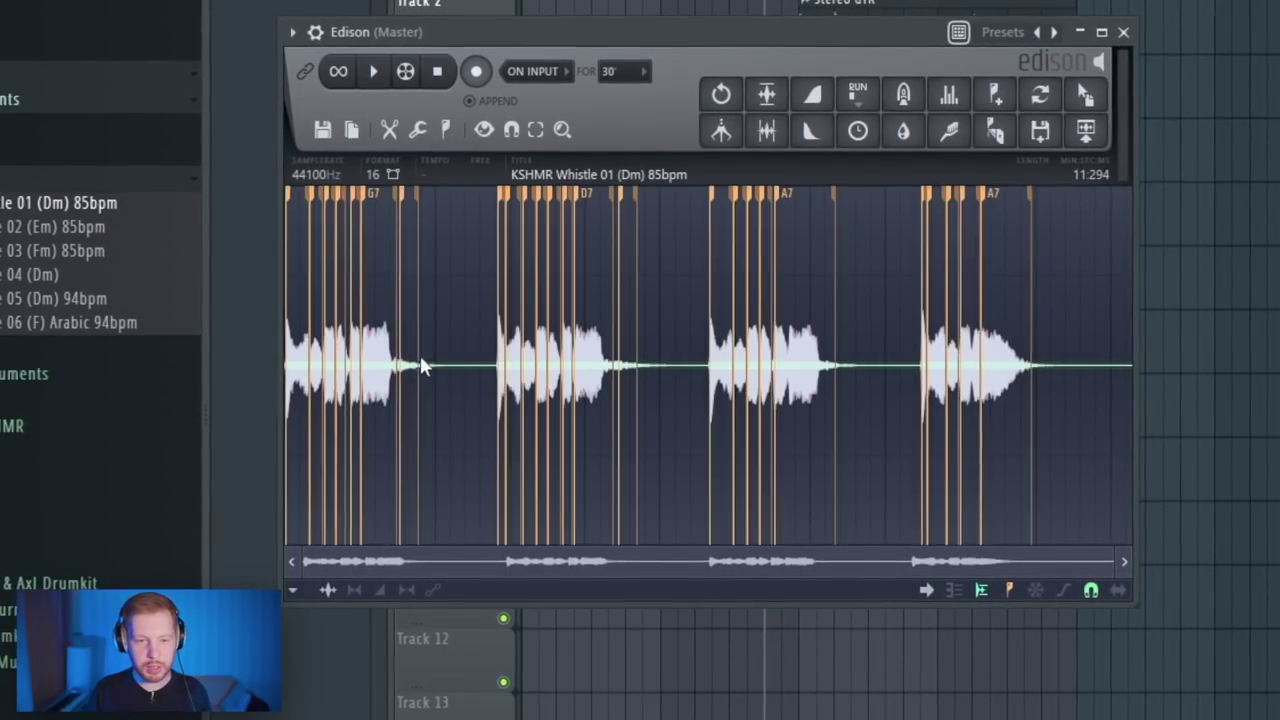
{"action": "scroll", "coordinate": [358, 372], "scroll_direction": "up", "scroll_amount": 3}
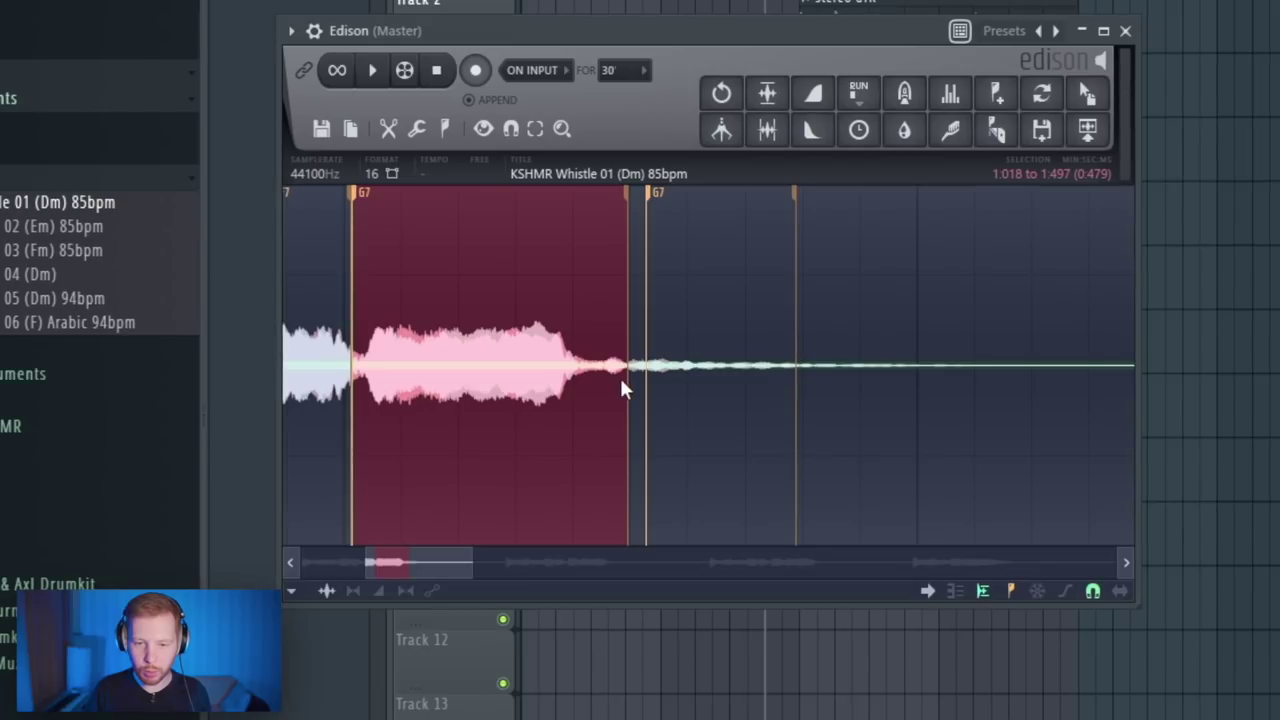
{"action": "scroll", "coordinate": [619, 378], "scroll_direction": "down", "scroll_amount": 5}
Step: Paste the copied whistle note into a new empty Edison sample and play it
{"action": "left_click", "coordinate": [338, 163]}
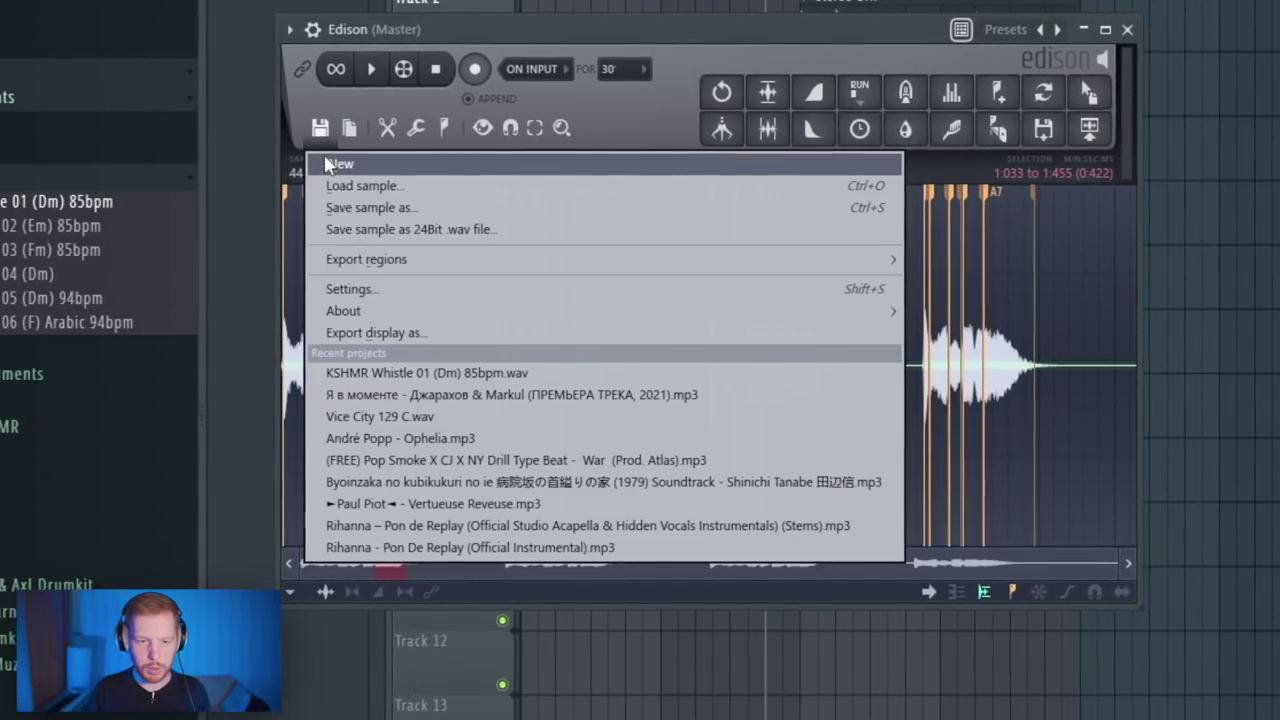
{"action": "left_click", "coordinate": [342, 166]}
{"action": "key", "text": "ctrl+v"}
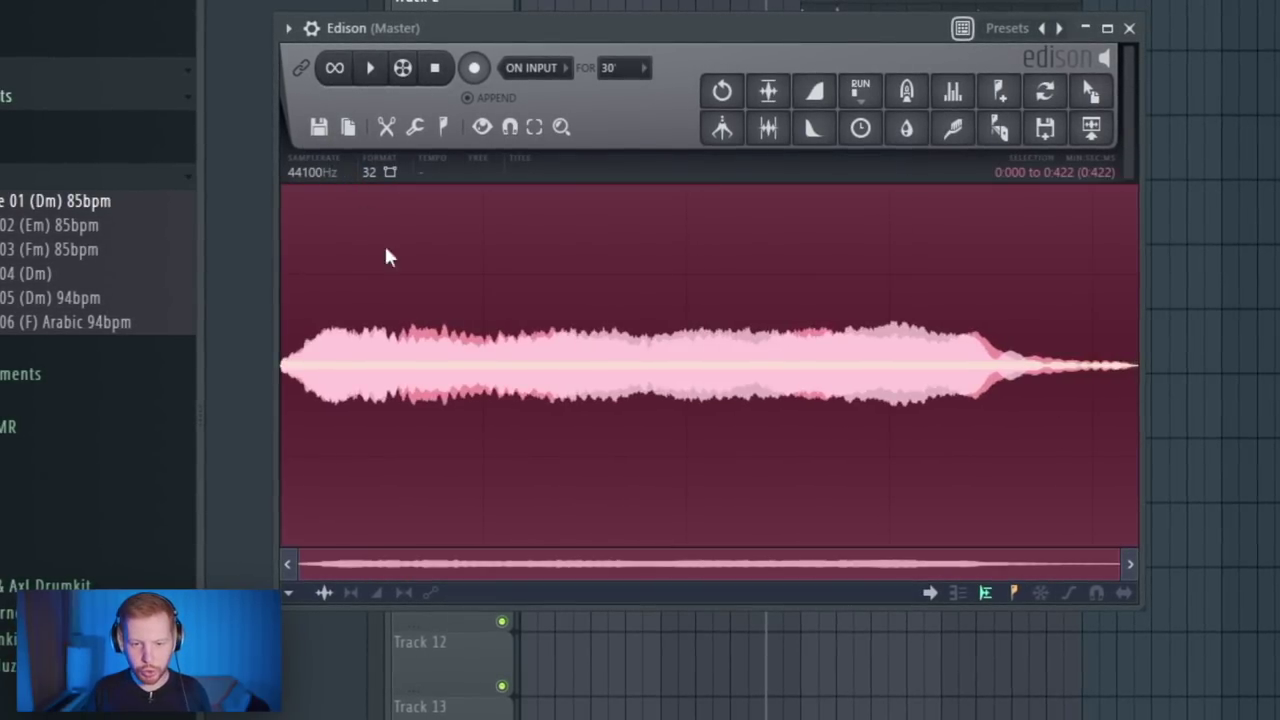
{"action": "key", "text": "space"}
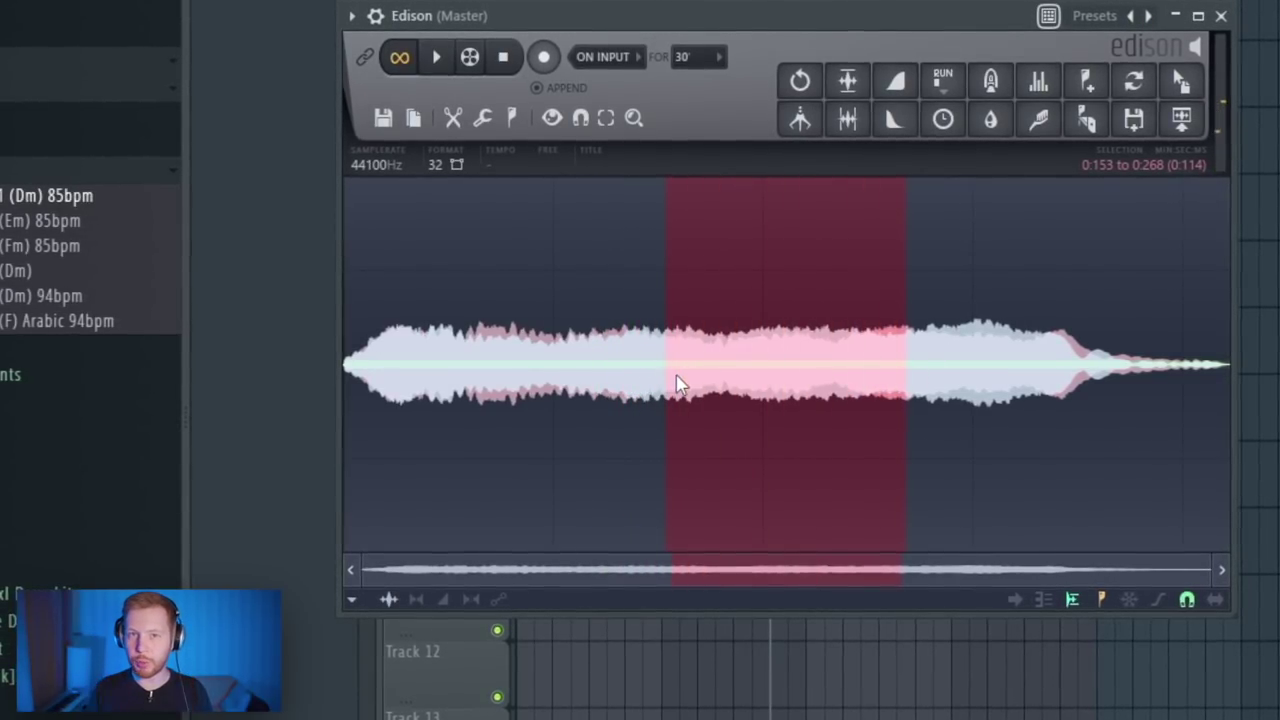
Step: Select the steady middle of the note from 0:160 to 0:287, audition it, and set it as the loop
{"action": "scroll", "coordinate": [770, 392], "scroll_direction": "up", "scroll_amount": 3}
{"action": "left_click_drag", "start_coordinate": [630, 394], "coordinate": [1062, 396]}
{"action": "key", "text": "space"}
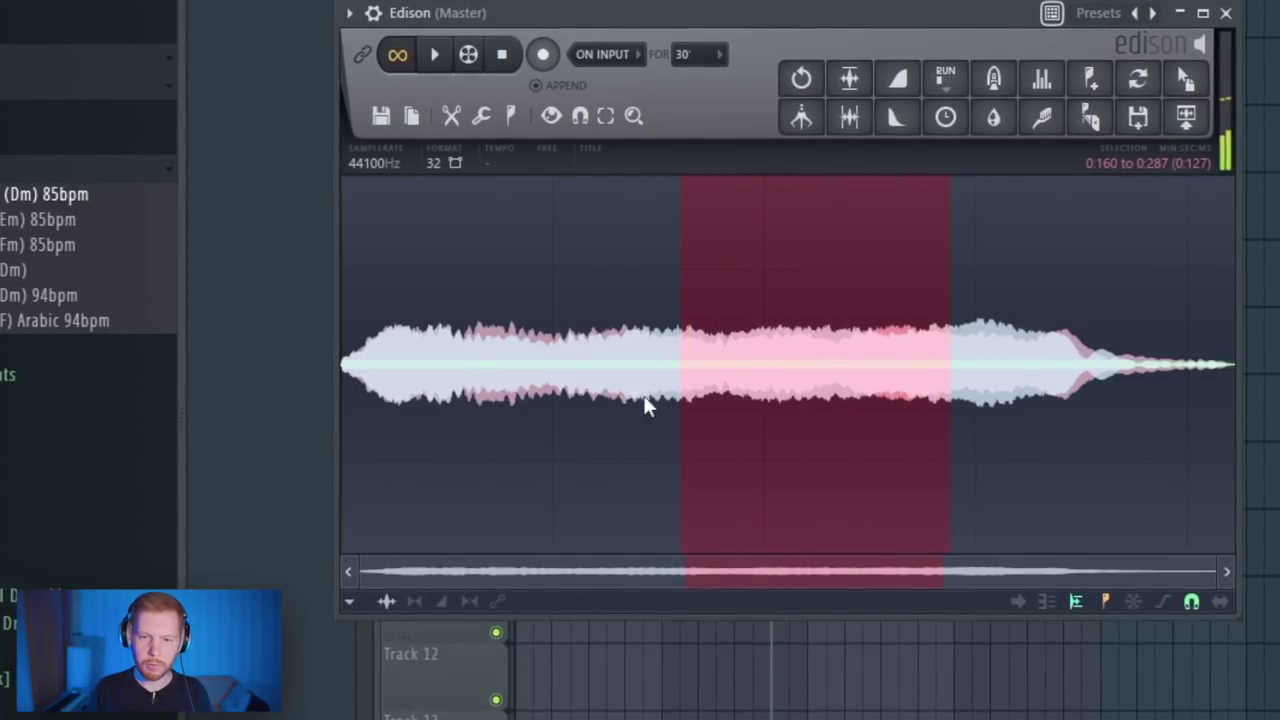
{"action": "left_click", "coordinate": [512, 116]}
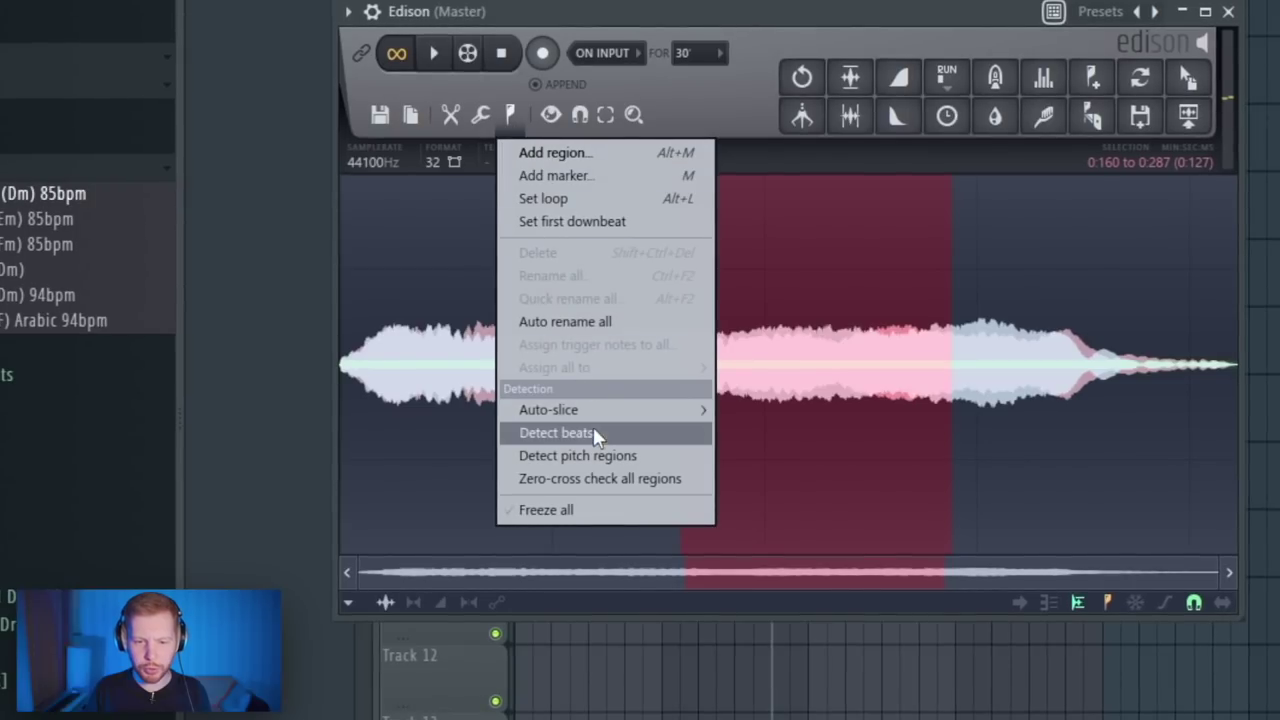
{"action": "left_click", "coordinate": [565, 199]}
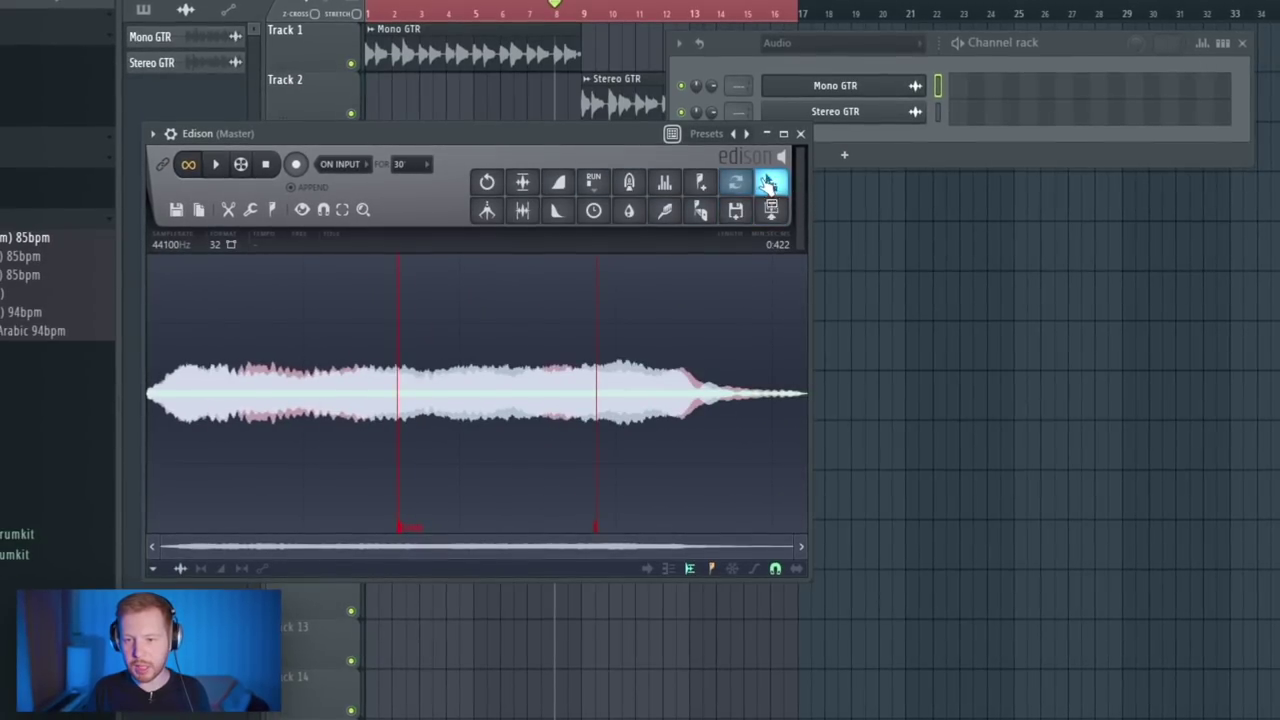
Step: Load the looped whistle note into a sampler channel and set its root note to G4
{"action": "left_click_drag", "start_coordinate": [771, 188], "coordinate": [880, 133]}
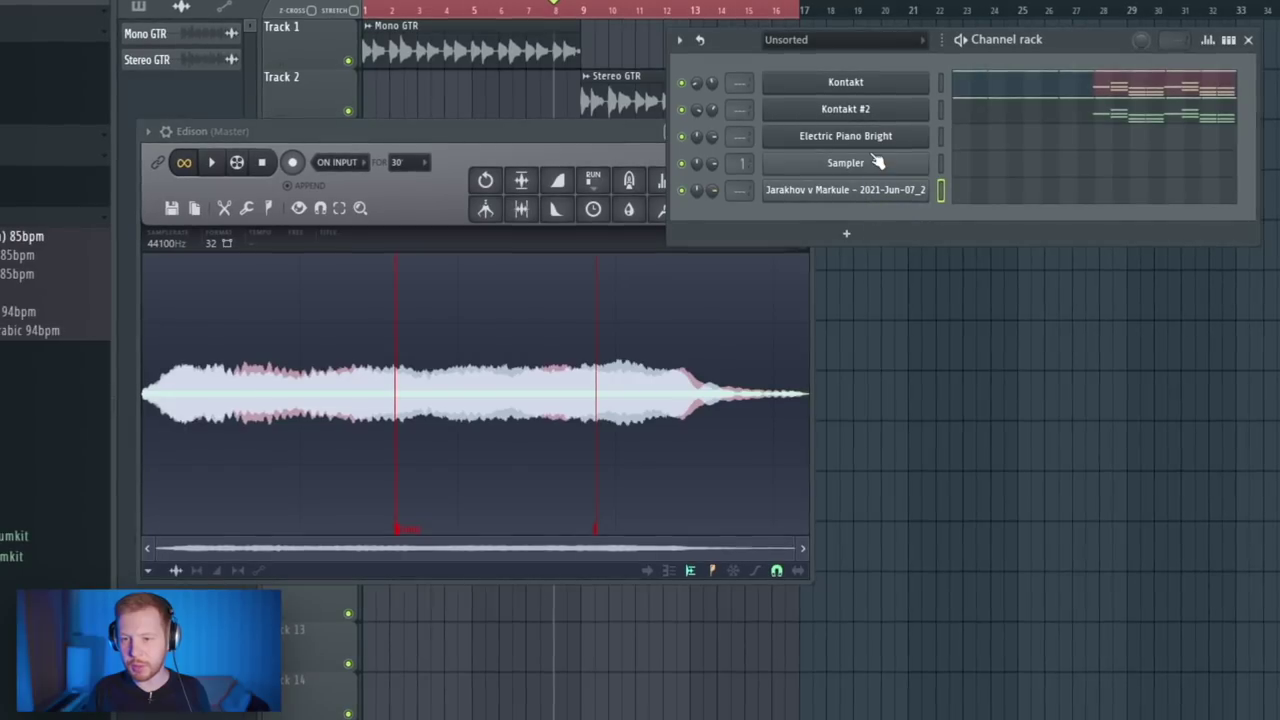
{"action": "left_click", "coordinate": [405, 77]}
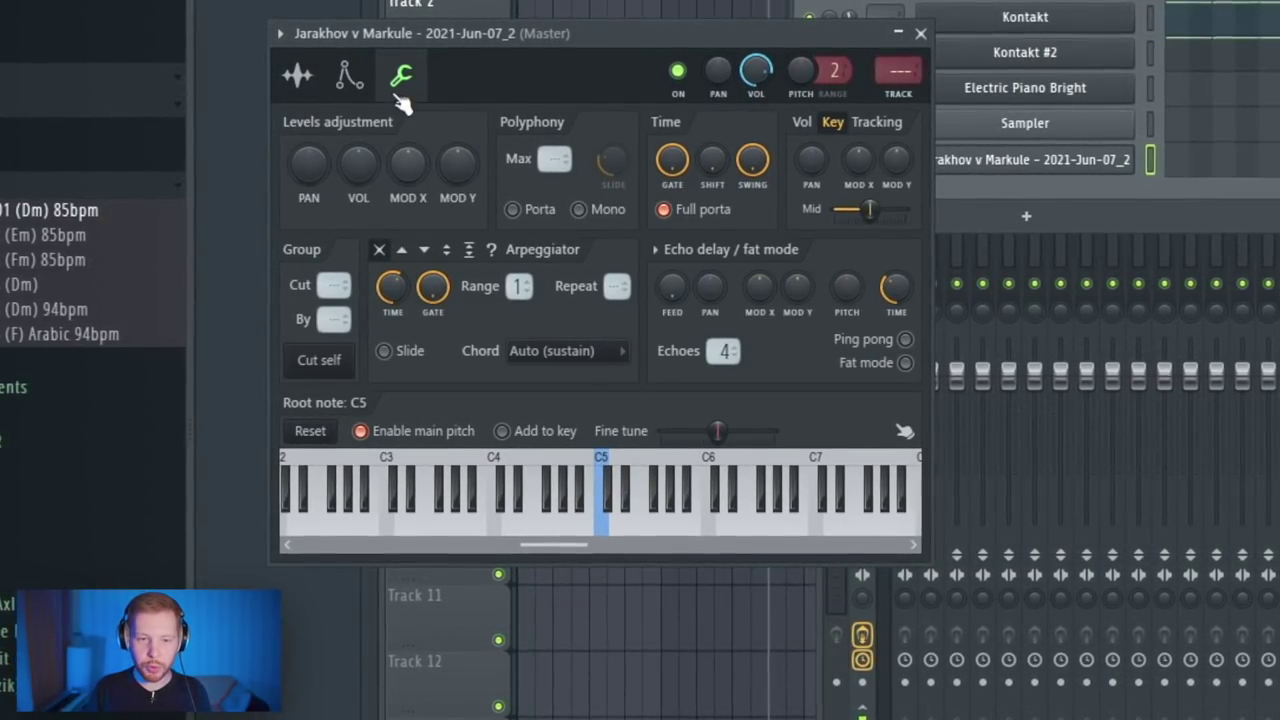
{"action": "right_click", "coordinate": [558, 525]}
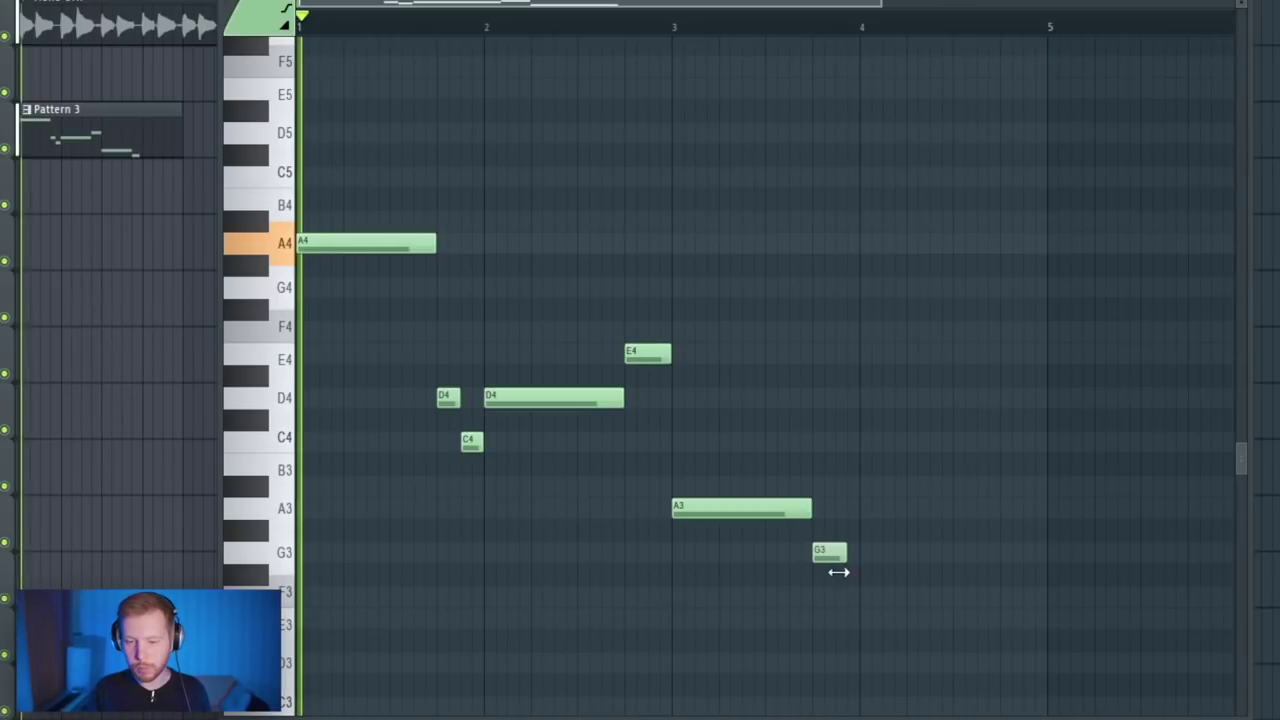
Step: Finish the four-bar whistle melody by shortening the G3 and adding two A3 notes, a C4 and an E4
{"action": "mouse_move", "coordinate": [849, 559]}
{"action": "left_mouse_down"}
{"action": "mouse_move", "coordinate": [853, 511]}
{"action": "mouse_move", "coordinate": [936, 512]}
{"action": "left_mouse_up"}
{"action": "left_click", "coordinate": [966, 443]}
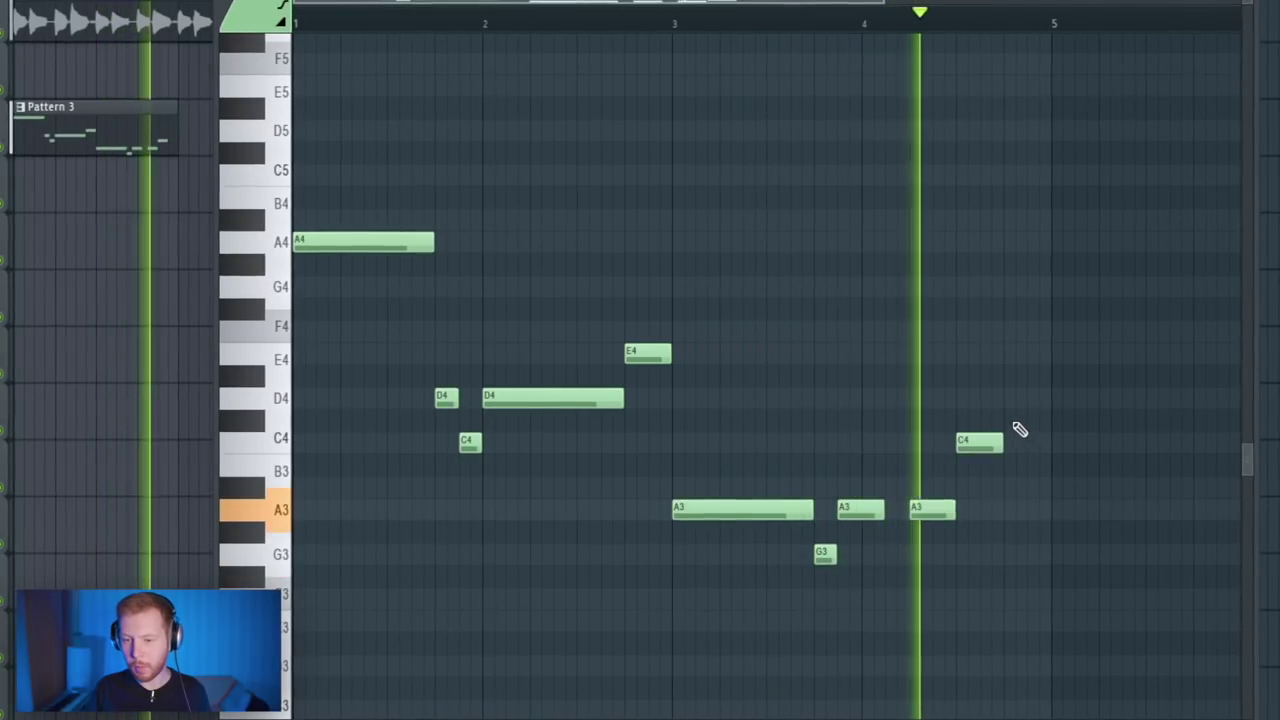
{"action": "left_click", "coordinate": [1005, 355]}
Step: Try repeating the four-bar melody from bar 5 and remove the copied notes
{"action": "left_click_drag", "start_coordinate": [969, 272], "coordinate": [893, 270]}
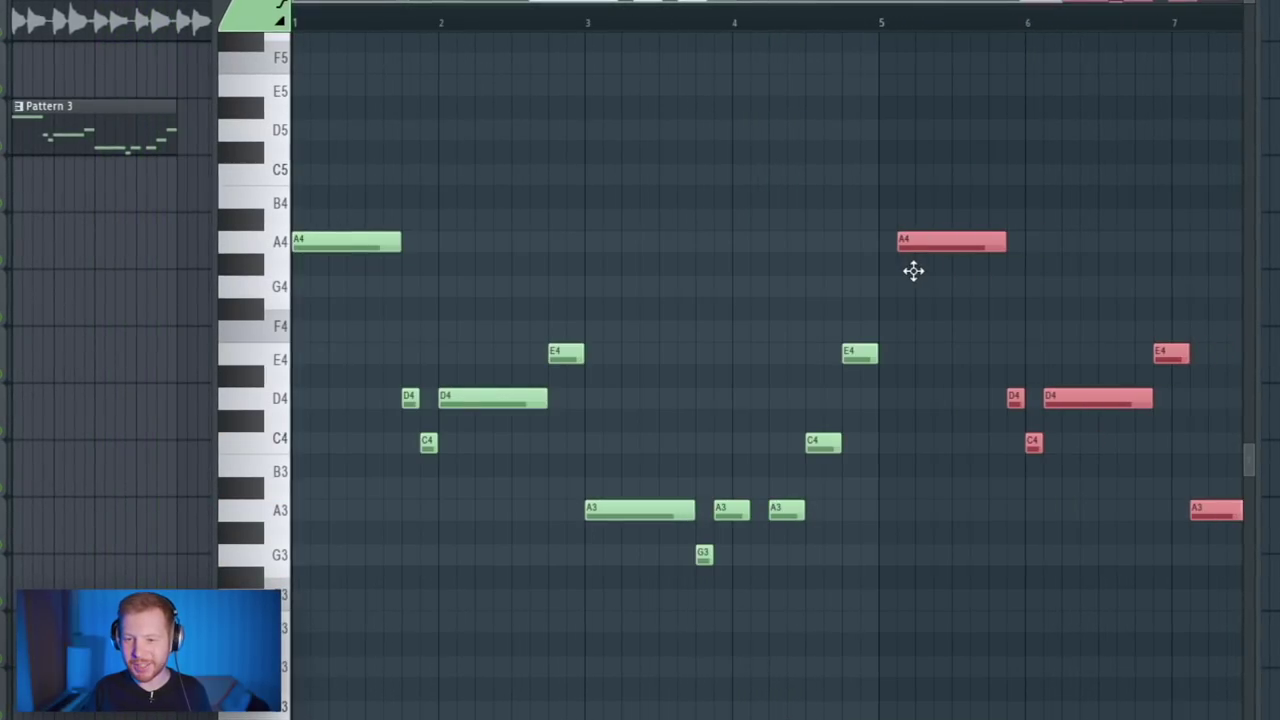
{"action": "left_click", "coordinate": [723, 255], "text": "ctrl"}
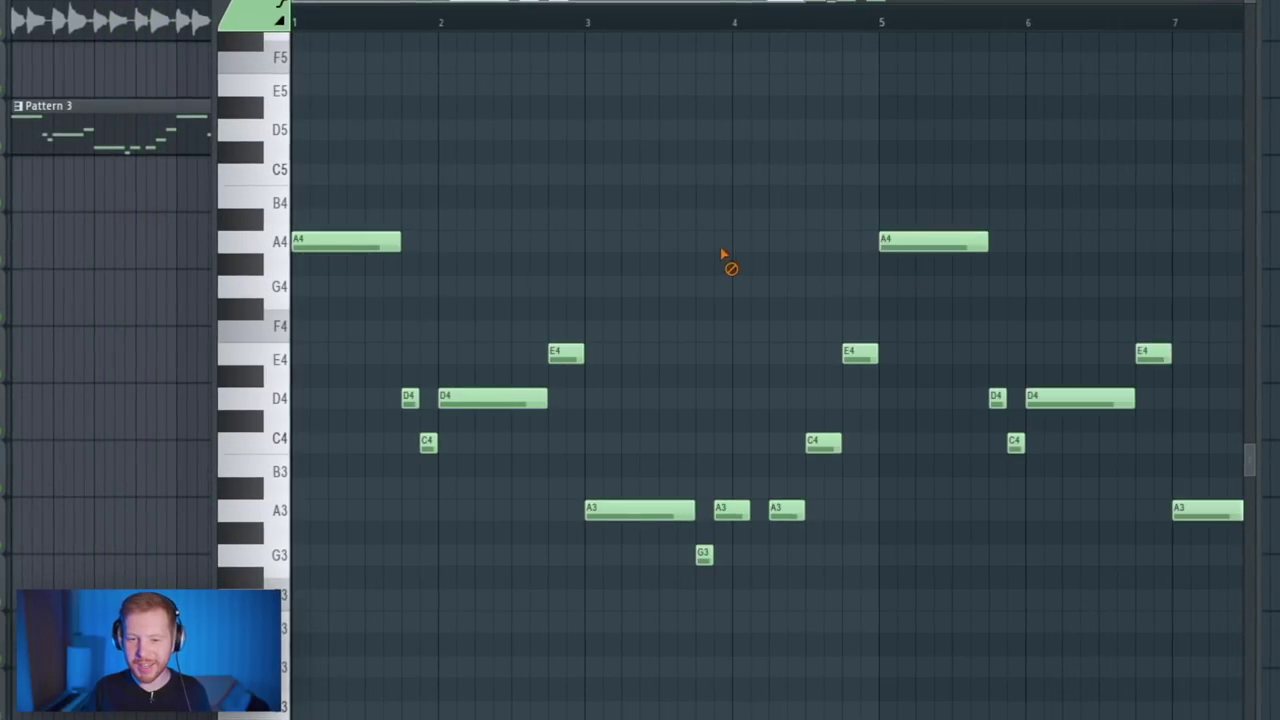
{"action": "scroll", "coordinate": [758, 305], "scroll_direction": "down", "scroll_amount": 2}
{"action": "left_click_drag", "start_coordinate": [794, 143], "coordinate": [1134, 560]}
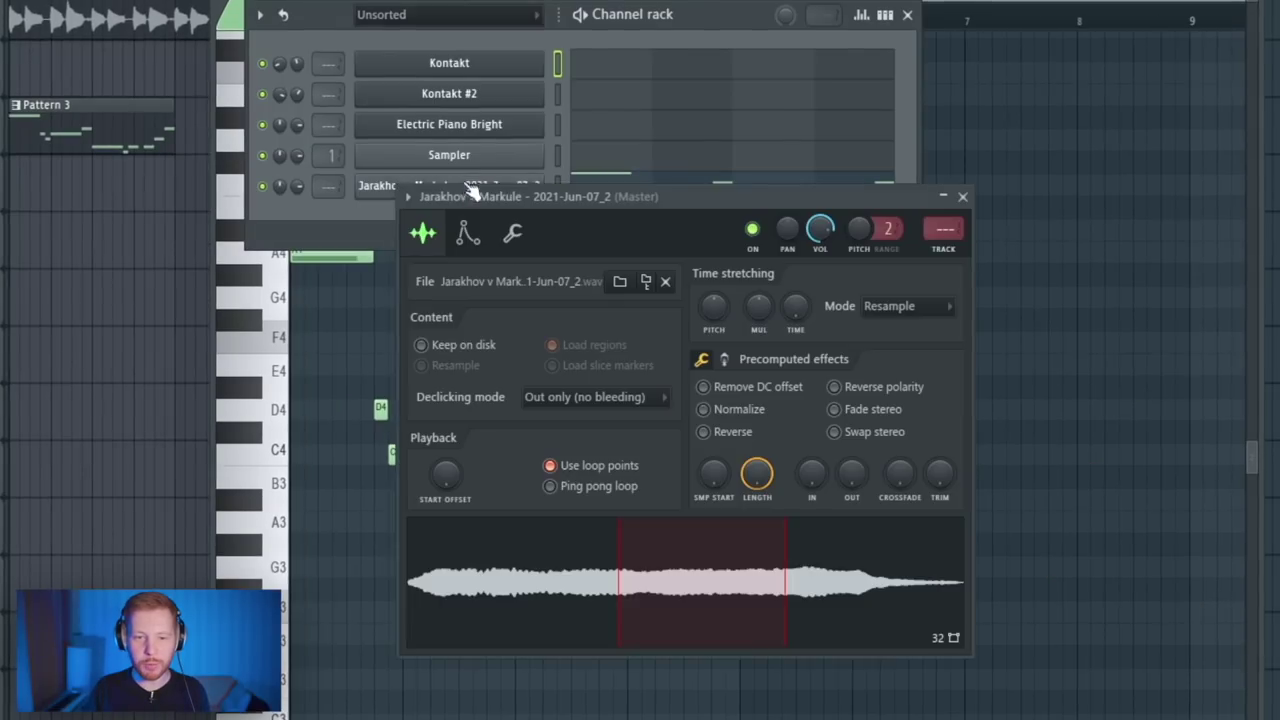
Step: Enable Porta and Mono on the whistle channel and lengthen the first phrase's D4, C4, D4 and E4 notes slightly so they overlap
{"action": "left_click", "coordinate": [512, 233]}
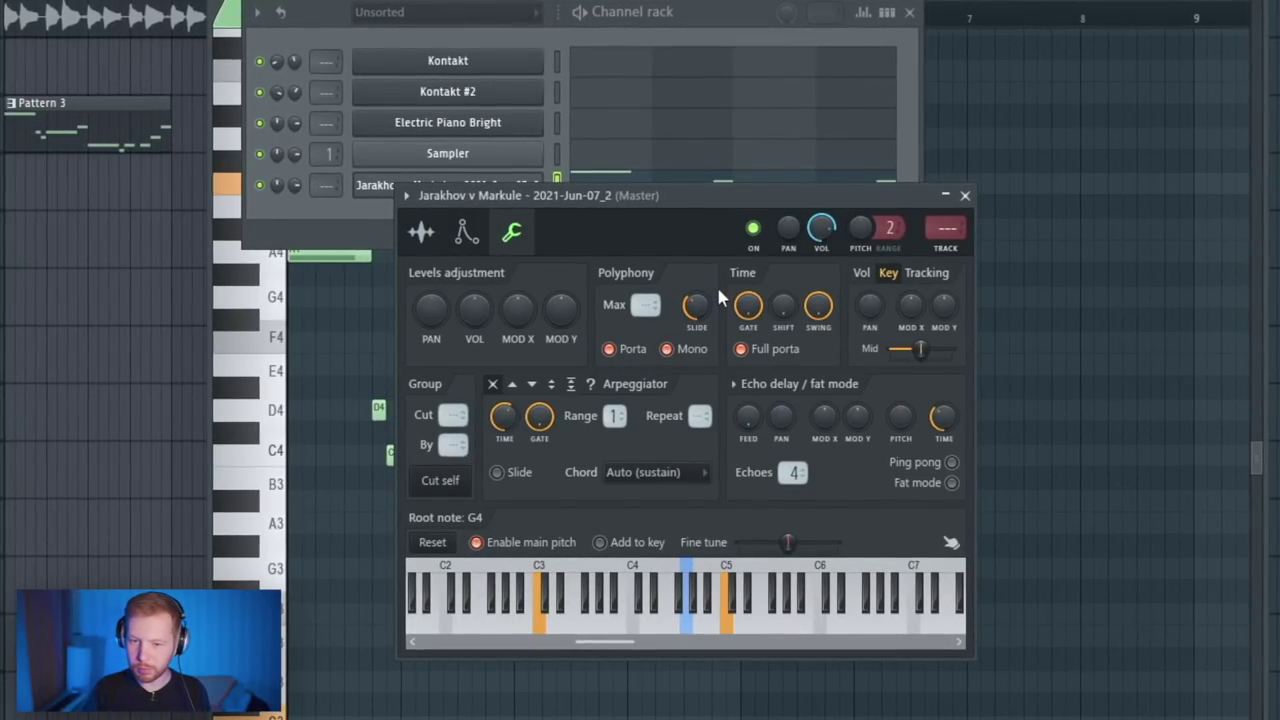
{"action": "left_click_drag", "start_coordinate": [466, 309], "coordinate": [700, 474]}
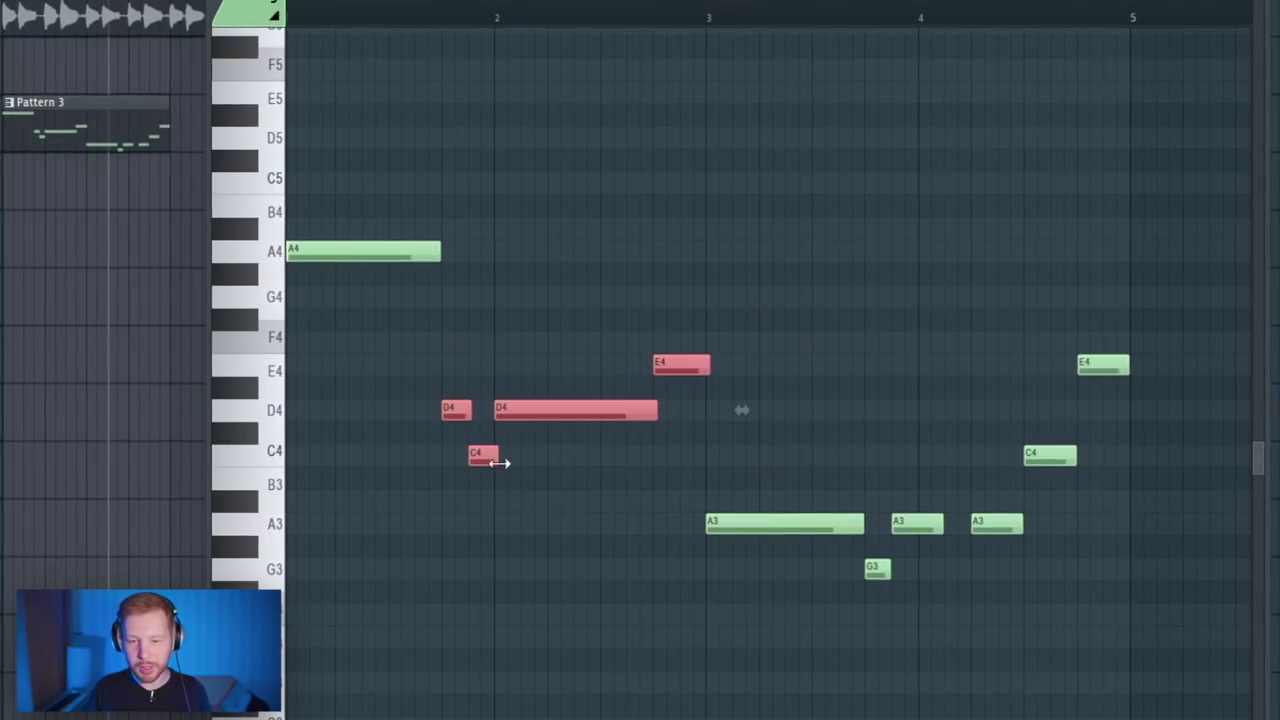
{"action": "key", "text": "space"}
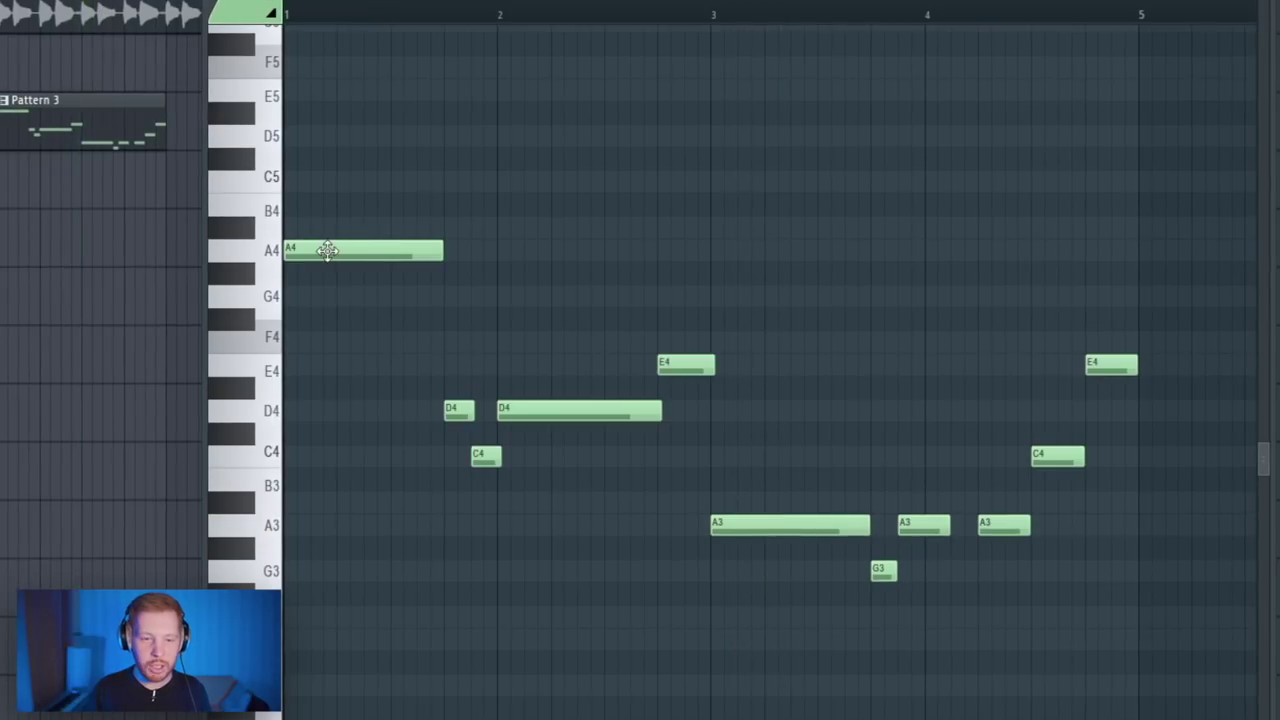
Step: Add an A3 note below the opening A4 and turn the A4 into a slide note so the melody glides up
{"action": "left_click_drag", "start_coordinate": [313, 470], "coordinate": [313, 538]}
{"action": "double_click", "coordinate": [314, 246]}
{"action": "left_click", "coordinate": [584, 343]}
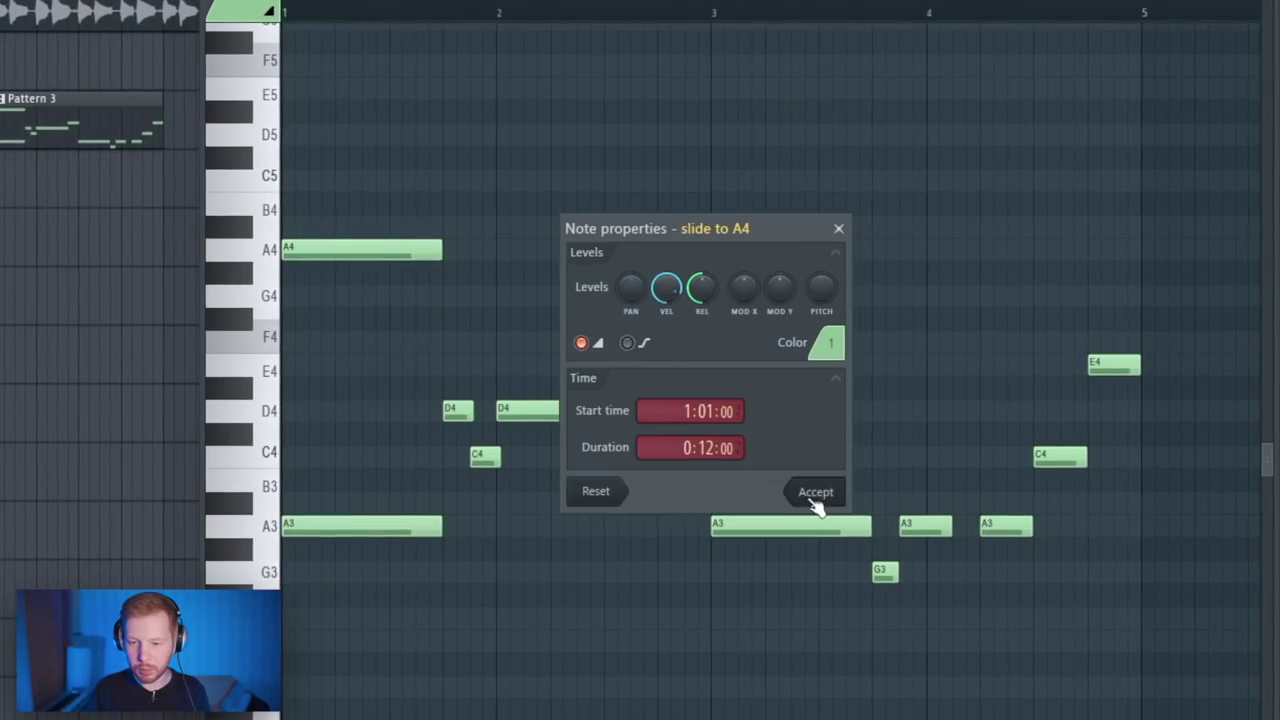
{"action": "left_click", "coordinate": [815, 503]}
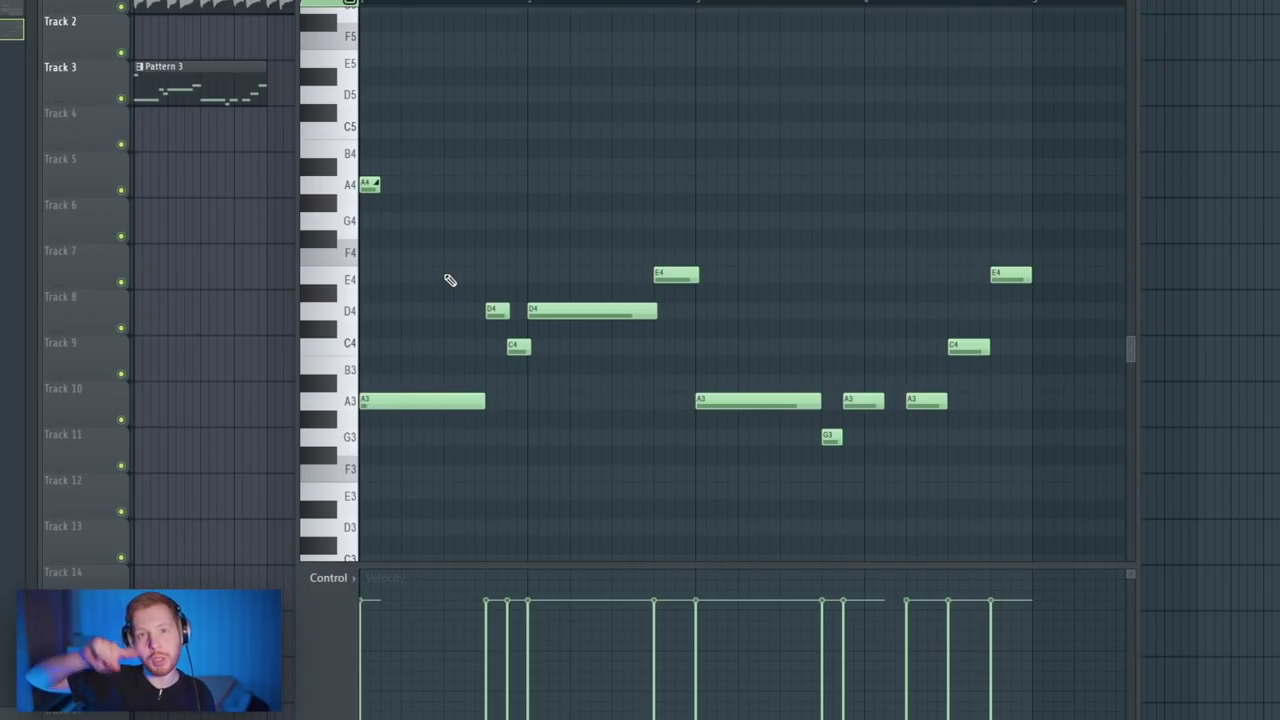
{"action": "key", "text": "space"}
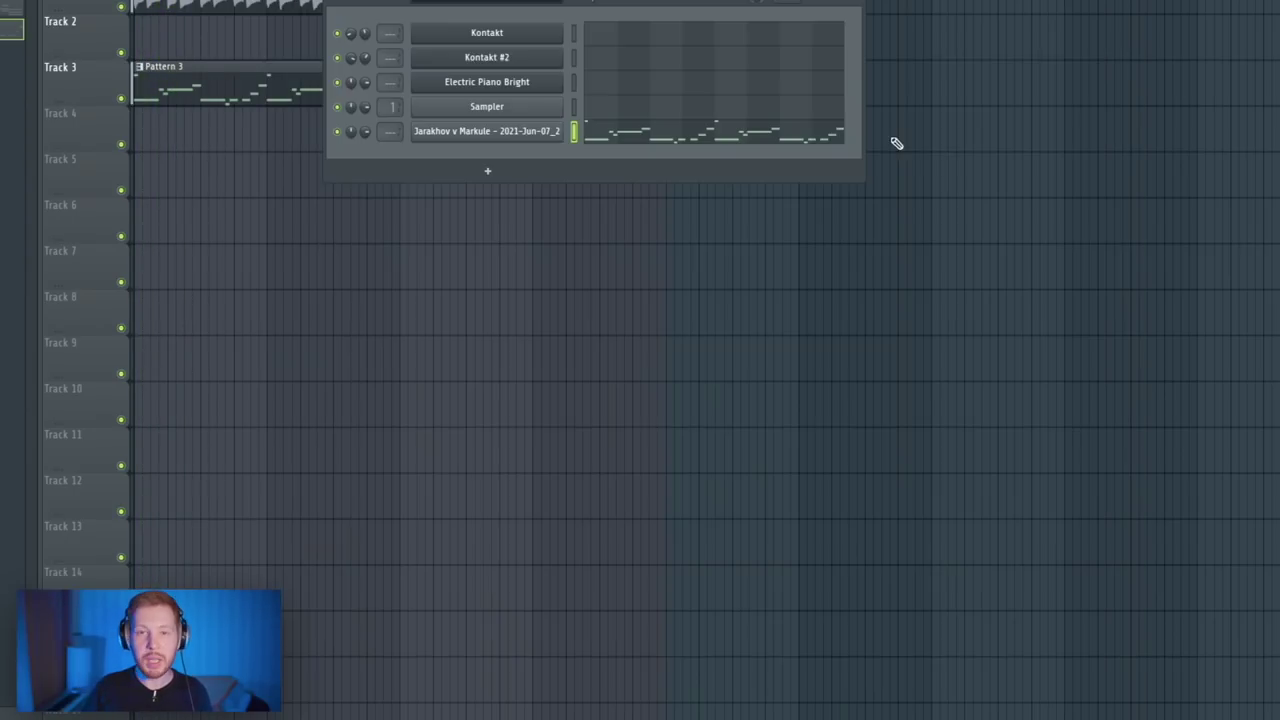
Step: Insert an Omnisphere channel and load the Gospel Choir Ohs patch from Human Voices
{"action": "right_click", "coordinate": [511, 131]}
{"action": "mouse_move", "coordinate": [634, 260]}
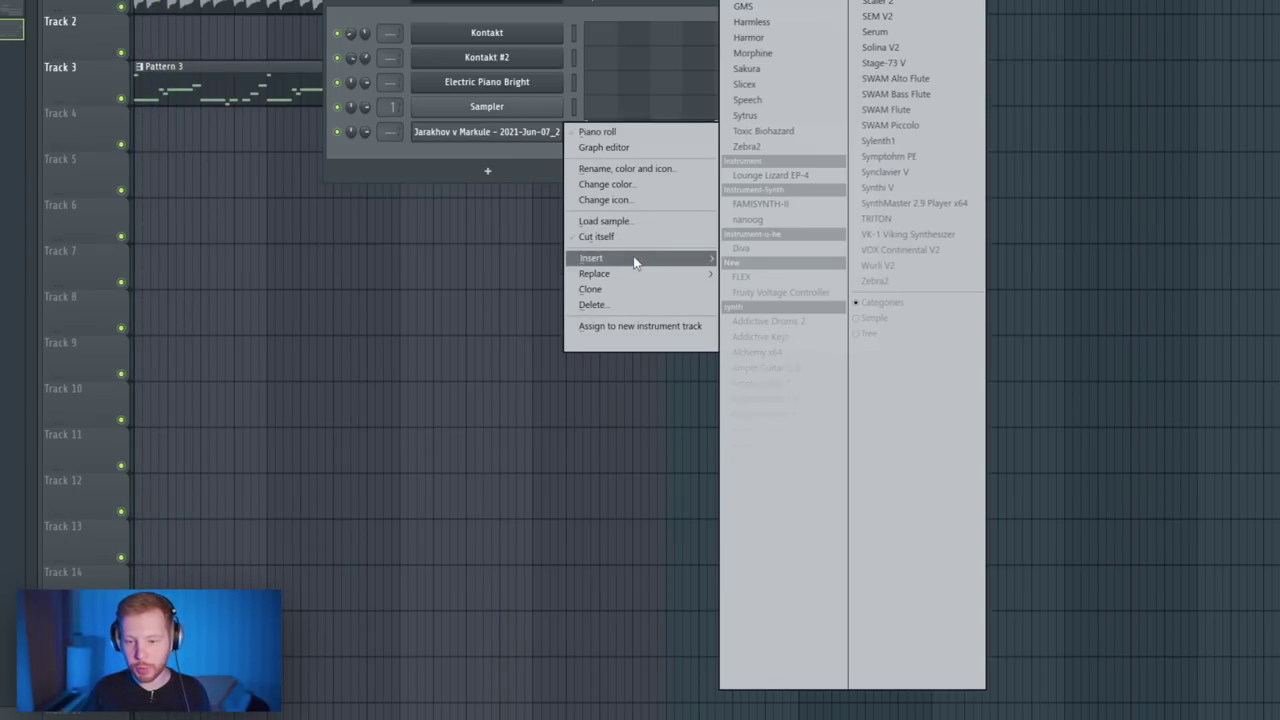
{"action": "left_click", "coordinate": [757, 648]}
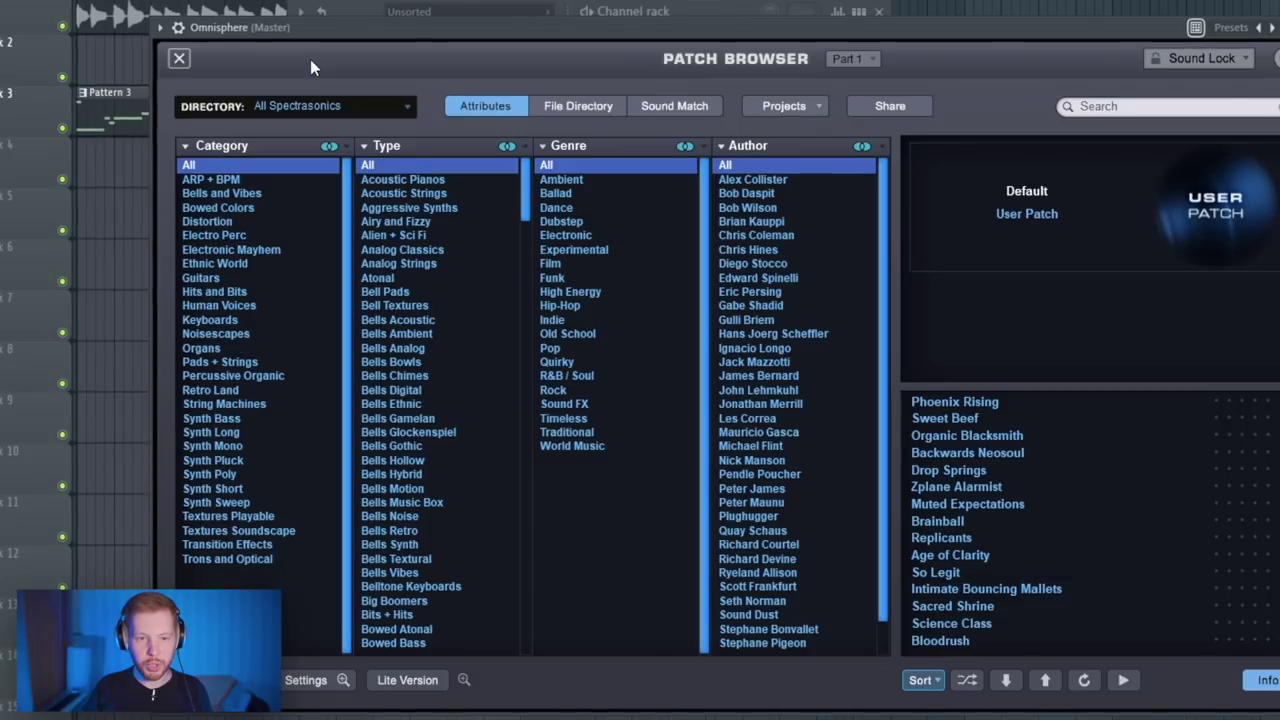
{"action": "left_click", "coordinate": [216, 305]}
{"action": "left_click", "coordinate": [392, 236]}
{"action": "left_click", "coordinate": [963, 452]}
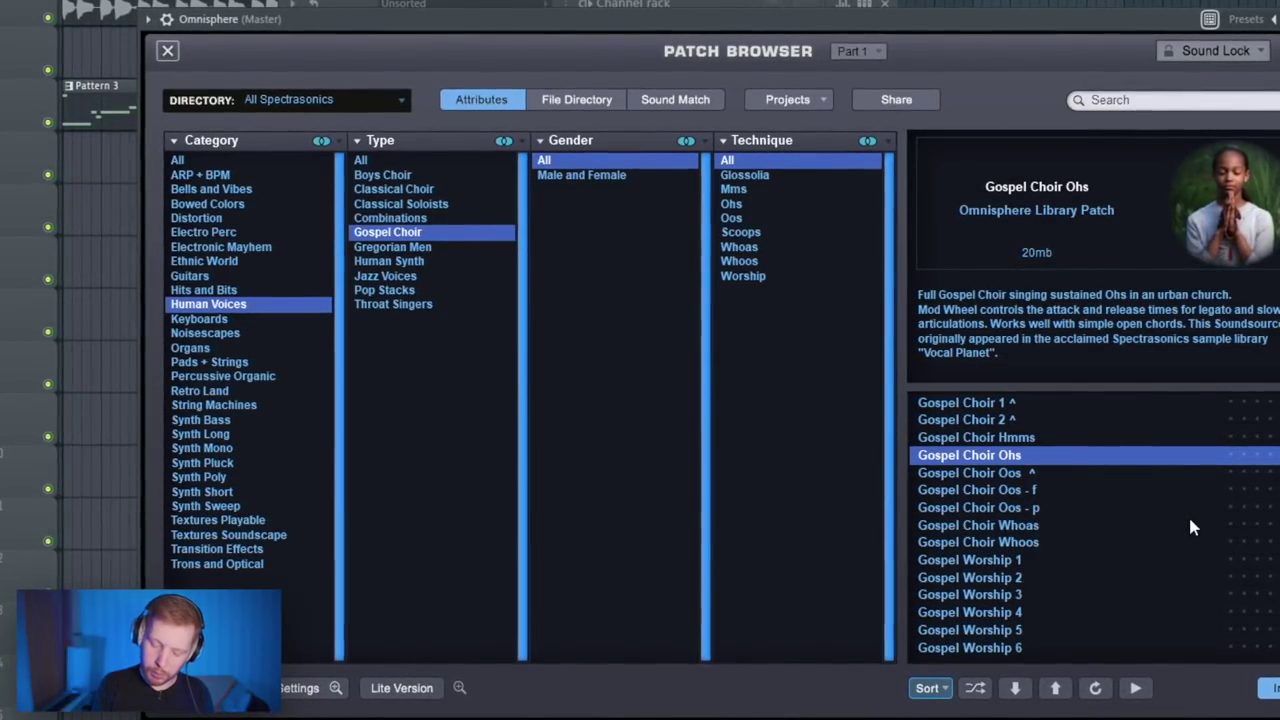
Step: Copy the whistle channel's melody into the Omnisphere channel
{"action": "key", "text": "F6"}
{"action": "left_click", "coordinate": [565, 187]}
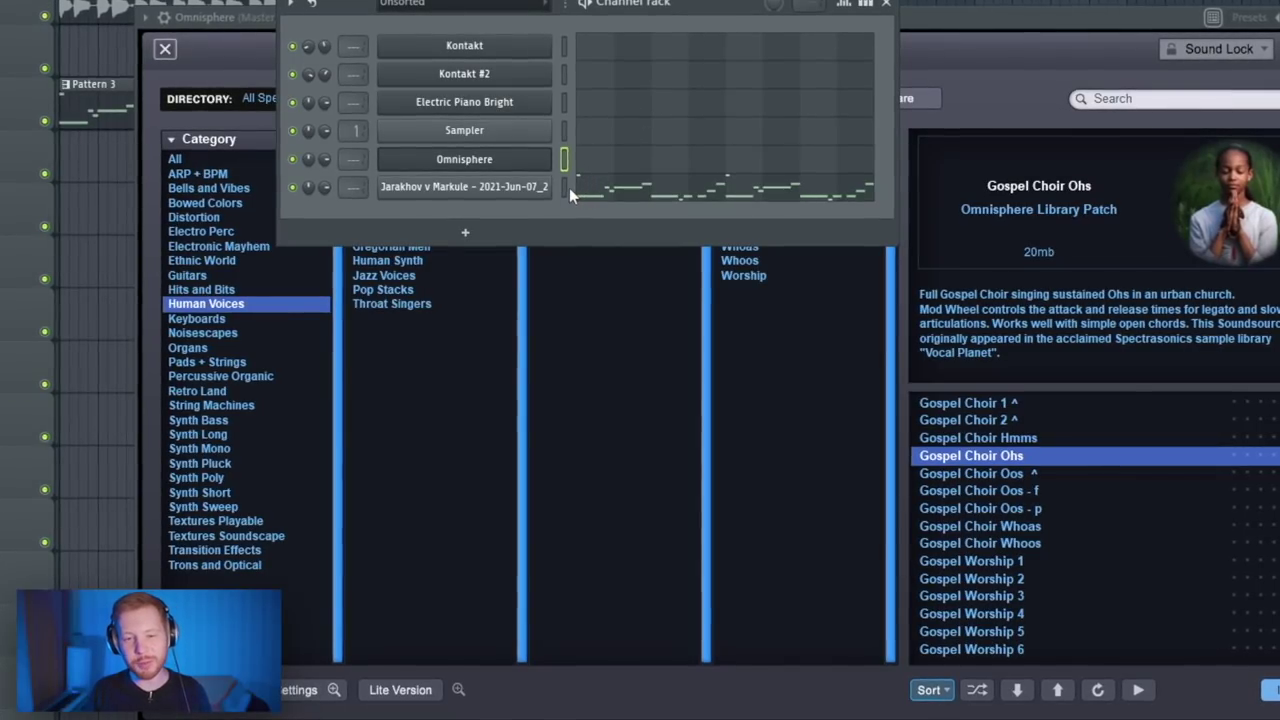
{"action": "key", "text": "ctrl+c"}
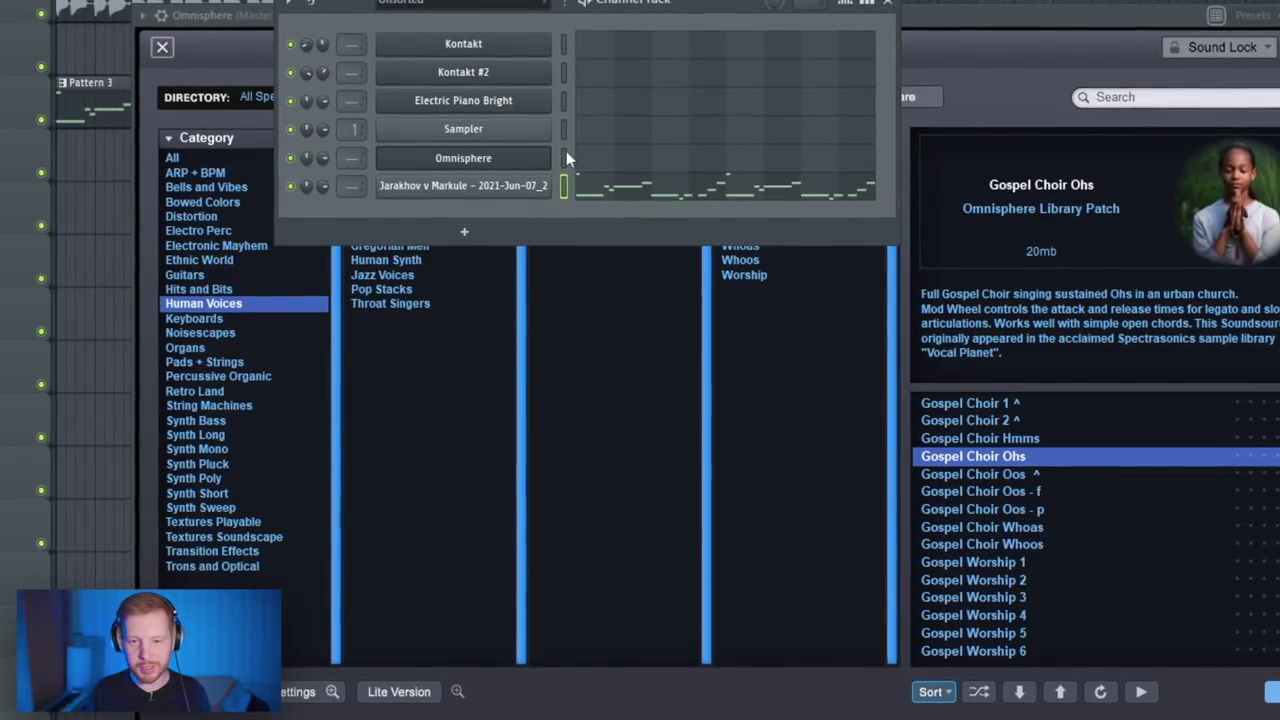
{"action": "left_click", "coordinate": [566, 154]}
{"action": "key", "text": "ctrl+v"}
Step: Transpose the Omnisphere melody up two octaves in the piano roll
{"action": "left_click", "coordinate": [595, 158]}
{"action": "key", "text": "ctrl+Up"}
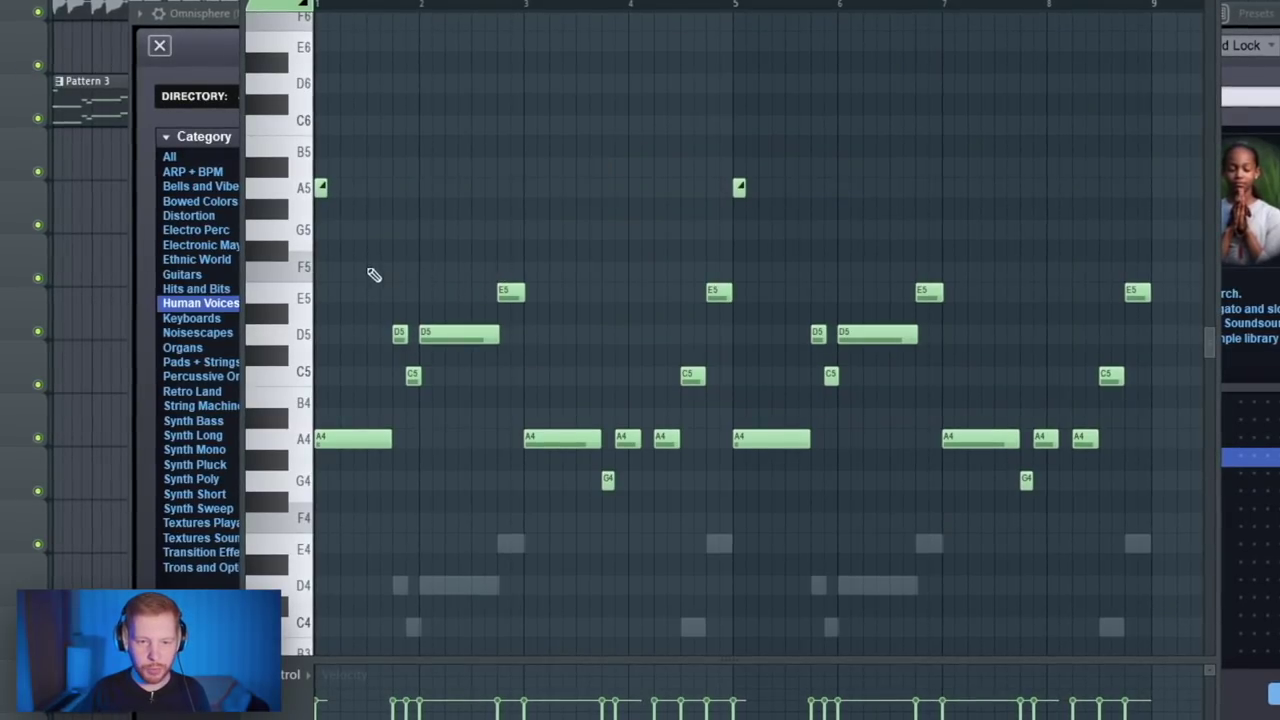
{"action": "key", "text": "ctrl+Up"}
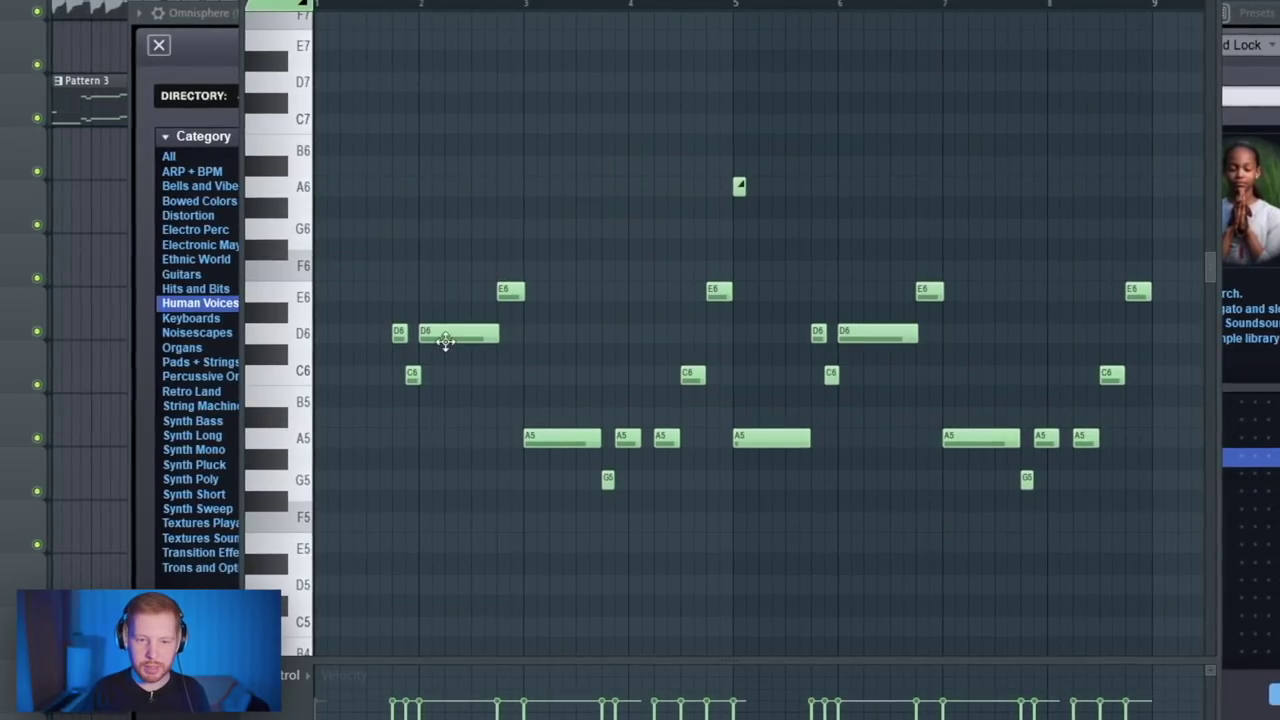
Step: Replace the choir melody's slide notes with full notes opening bars 1 and 5, and lower the whole melody one octave
{"action": "left_click_drag", "start_coordinate": [446, 340], "coordinate": [298, 186]}
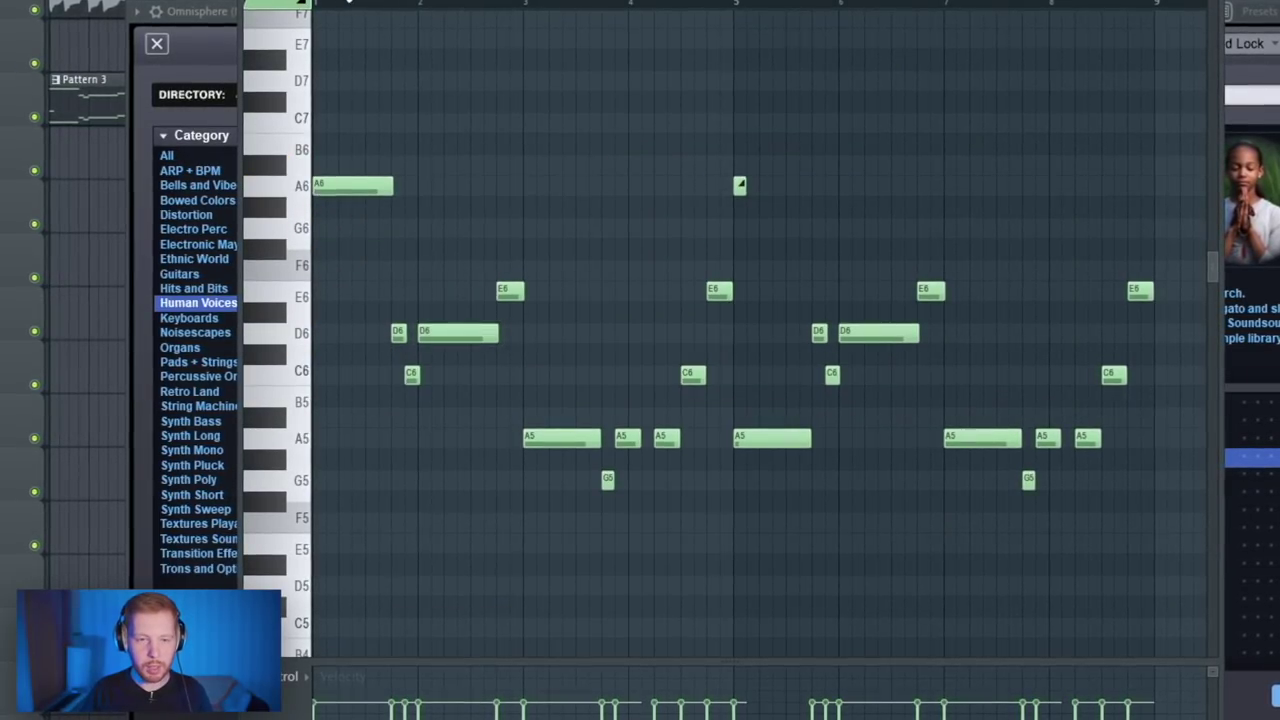
{"action": "key", "text": "ctrl+Down"}
{"action": "key", "text": "space"}
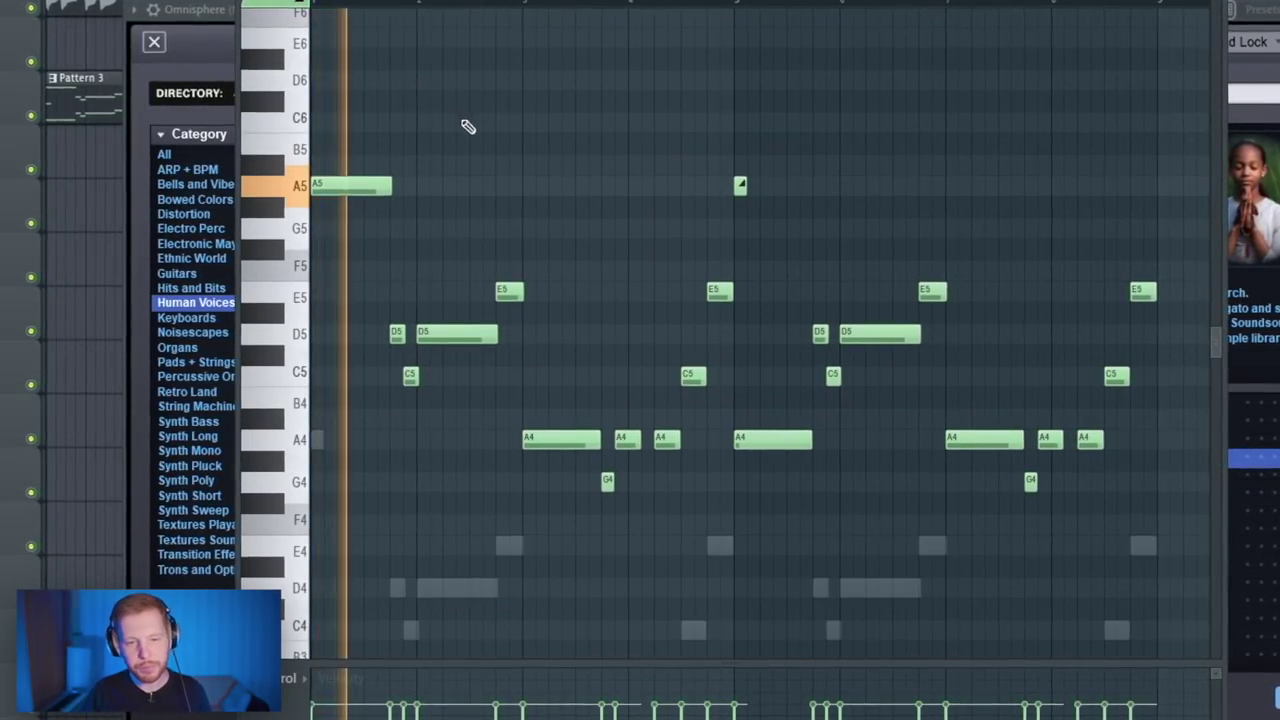
{"action": "key", "text": "ctrl+a"}
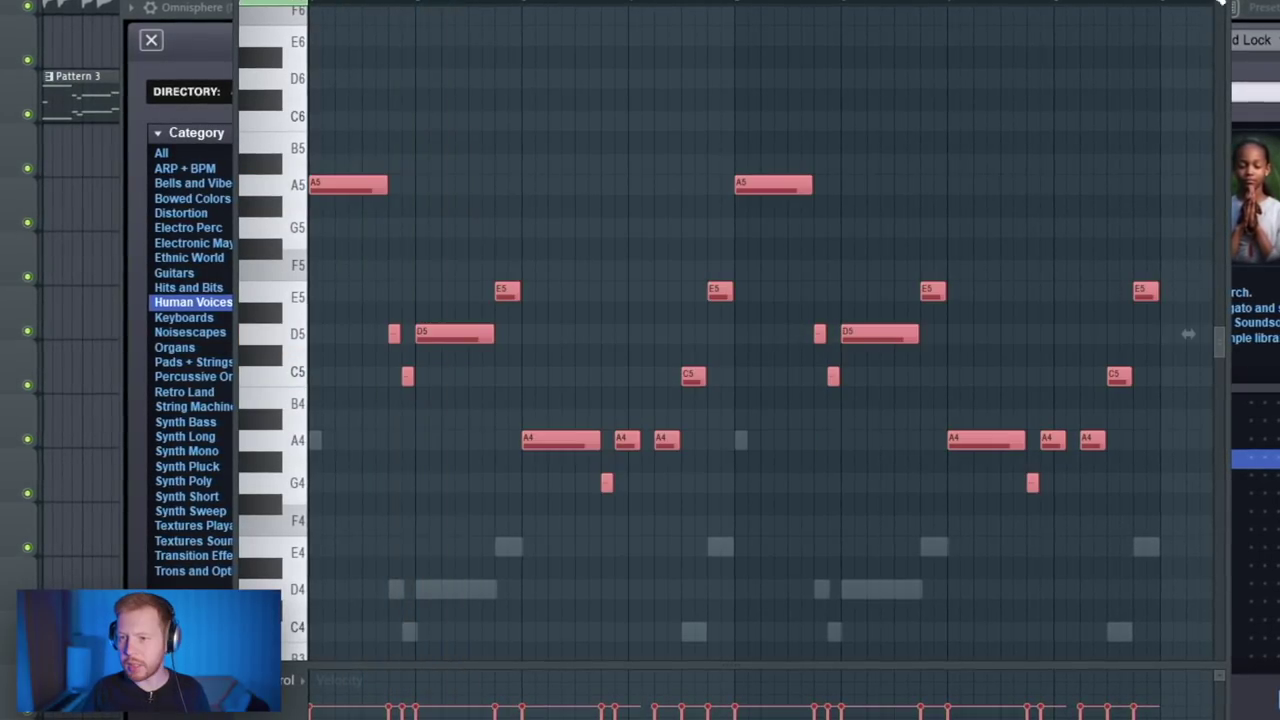
Step: Place the Pattern 4 choir clip at bar 25 in the playlist and consolidate it into an audio clip
{"action": "key", "text": "F7"}
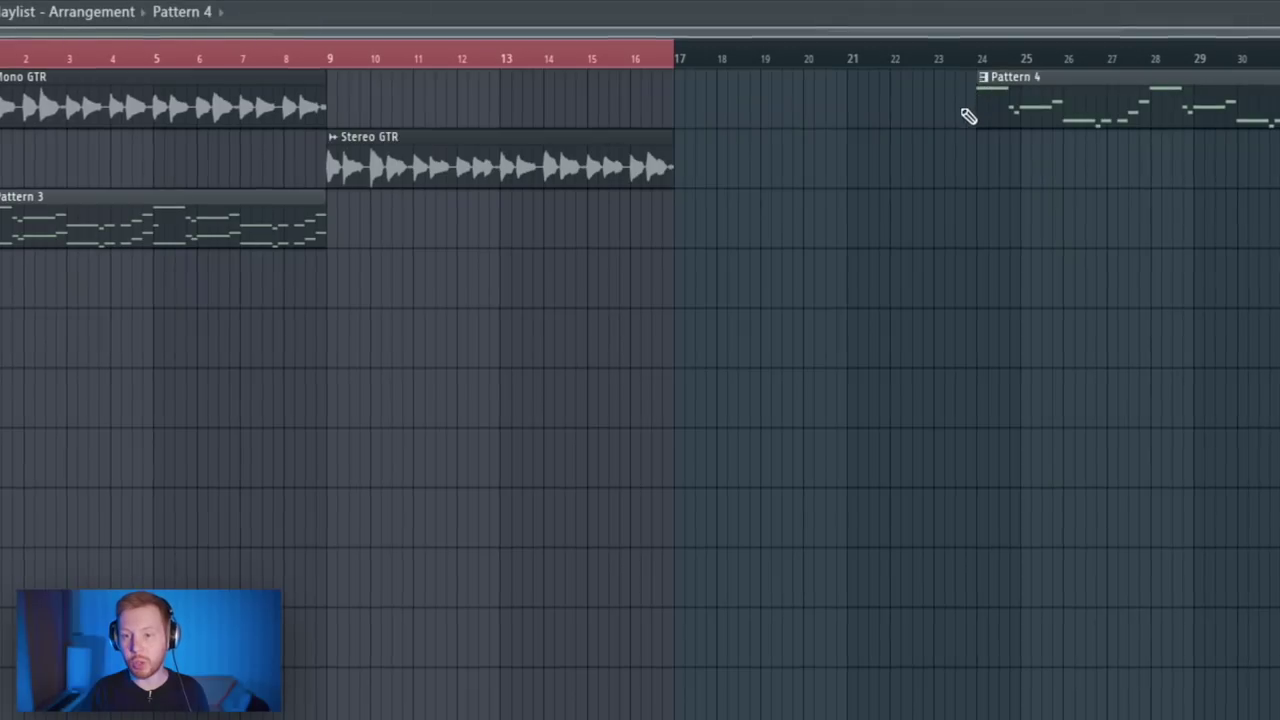
{"action": "left_click_drag", "start_coordinate": [966, 114], "coordinate": [1101, 178]}
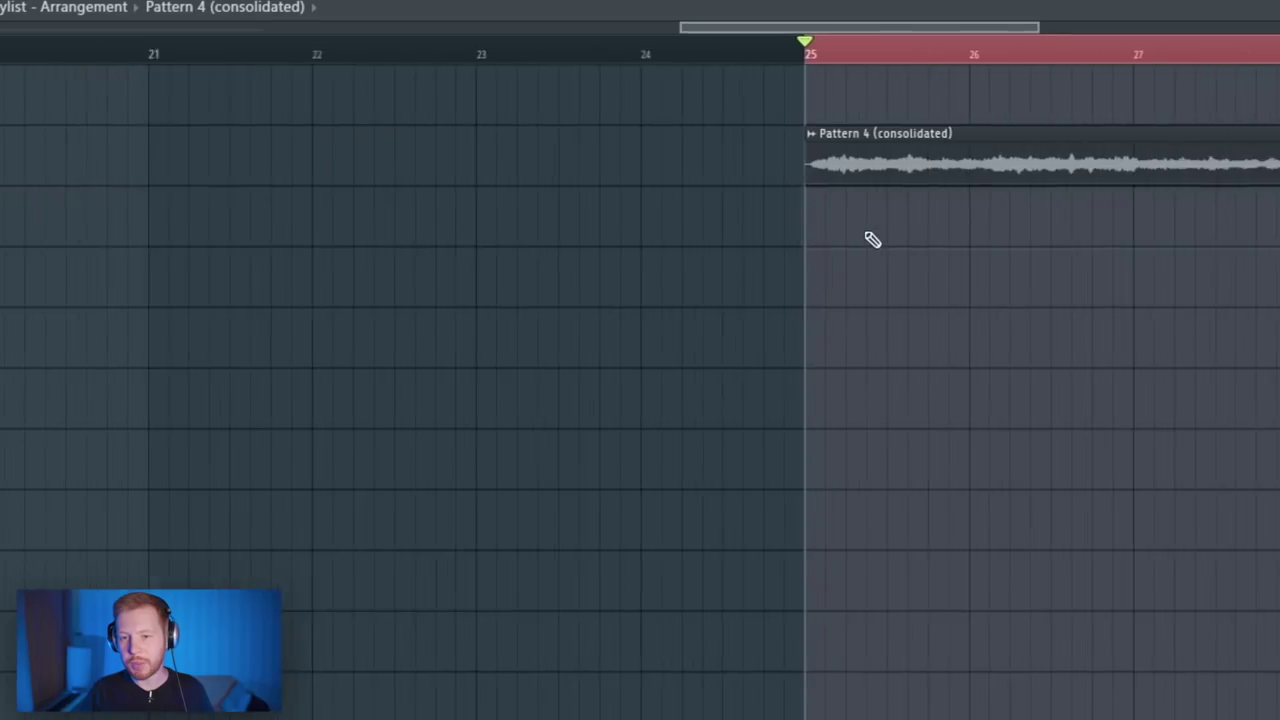
Step: Slip the consolidated choir audio slightly earlier inside its clip, ignoring the grid snap, so the sound starts right at bar 25
{"action": "scroll", "coordinate": [830, 222], "scroll_direction": "up", "scroll_amount": 5}
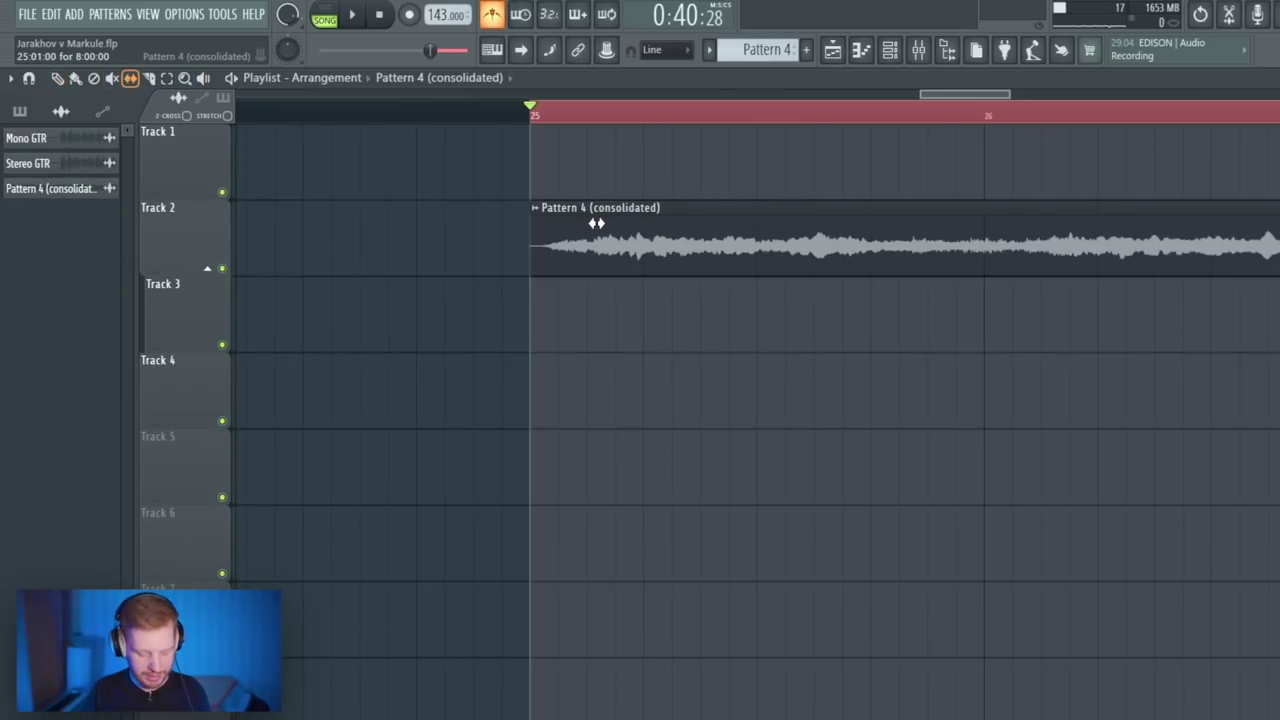
{"action": "left_click_drag", "start_coordinate": [612, 245], "coordinate": [599, 249]}
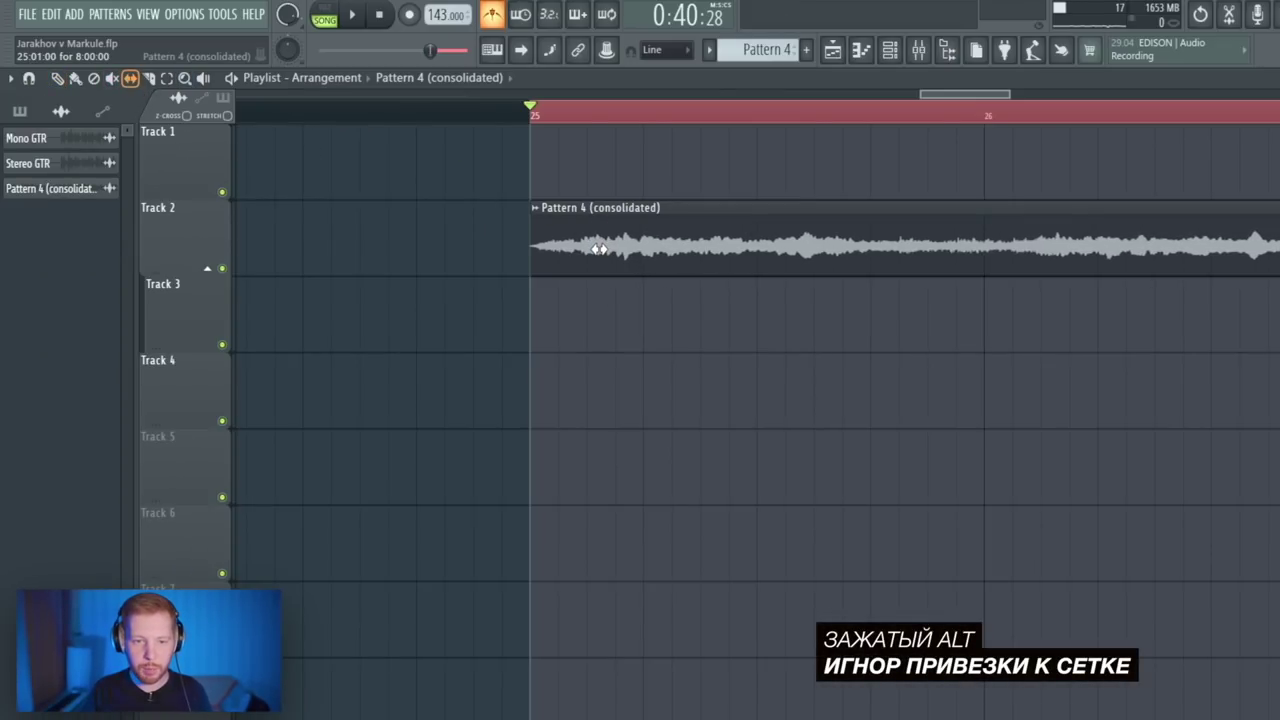
{"action": "key", "text": "space"}
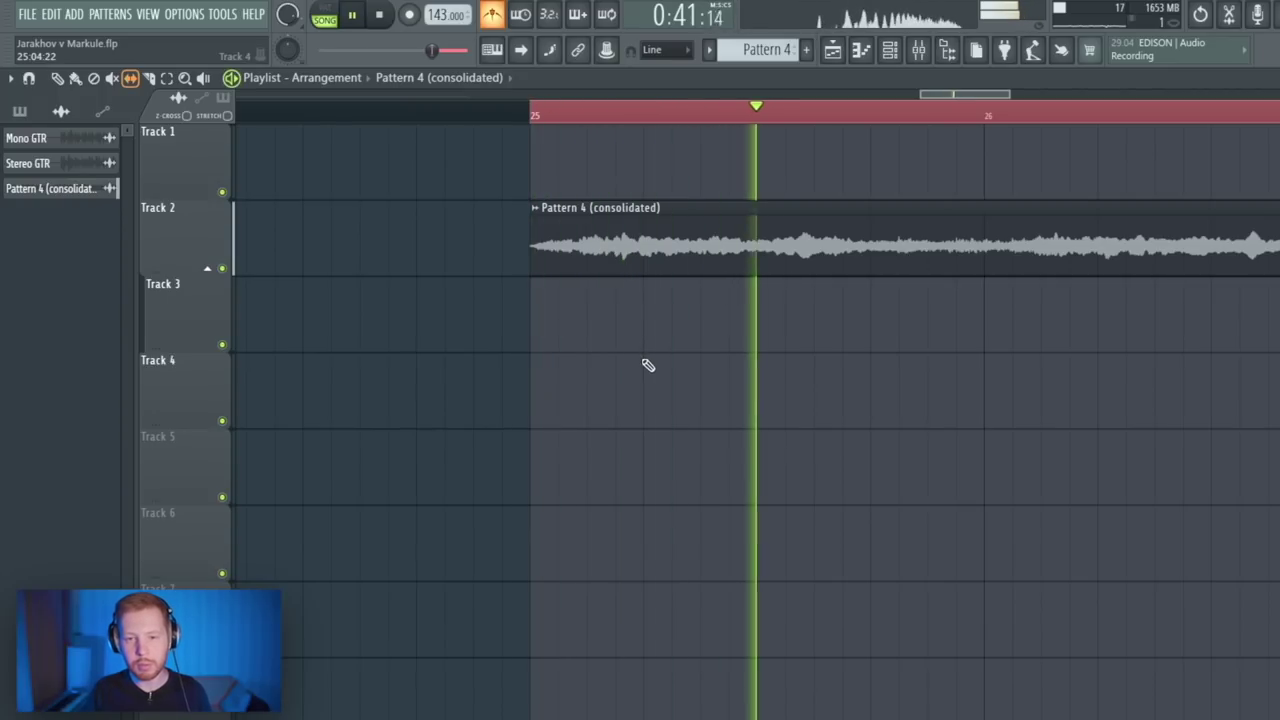
Step: Cut the choir audio at bar 29, delete its second half, and lay two copies of the four-bar clip end to end on Track 5
{"action": "scroll", "coordinate": [646, 363], "scroll_direction": "down", "scroll_amount": 2}
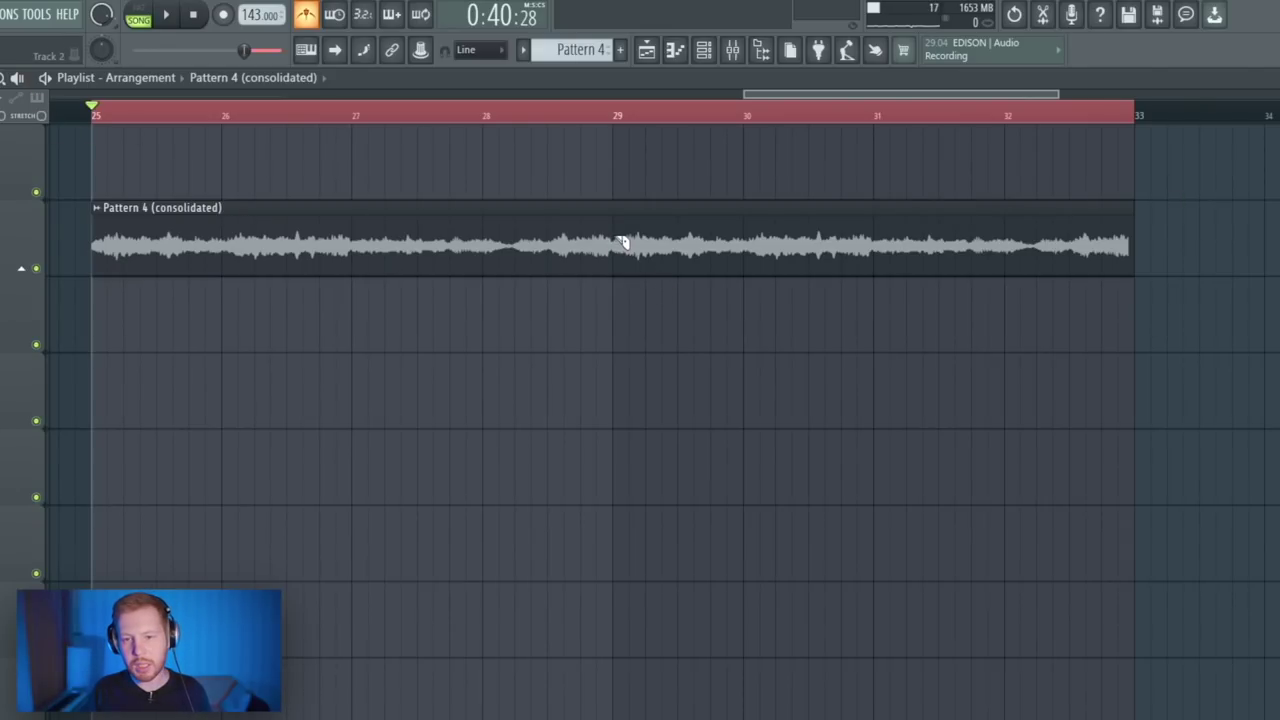
{"action": "right_click", "coordinate": [617, 219]}
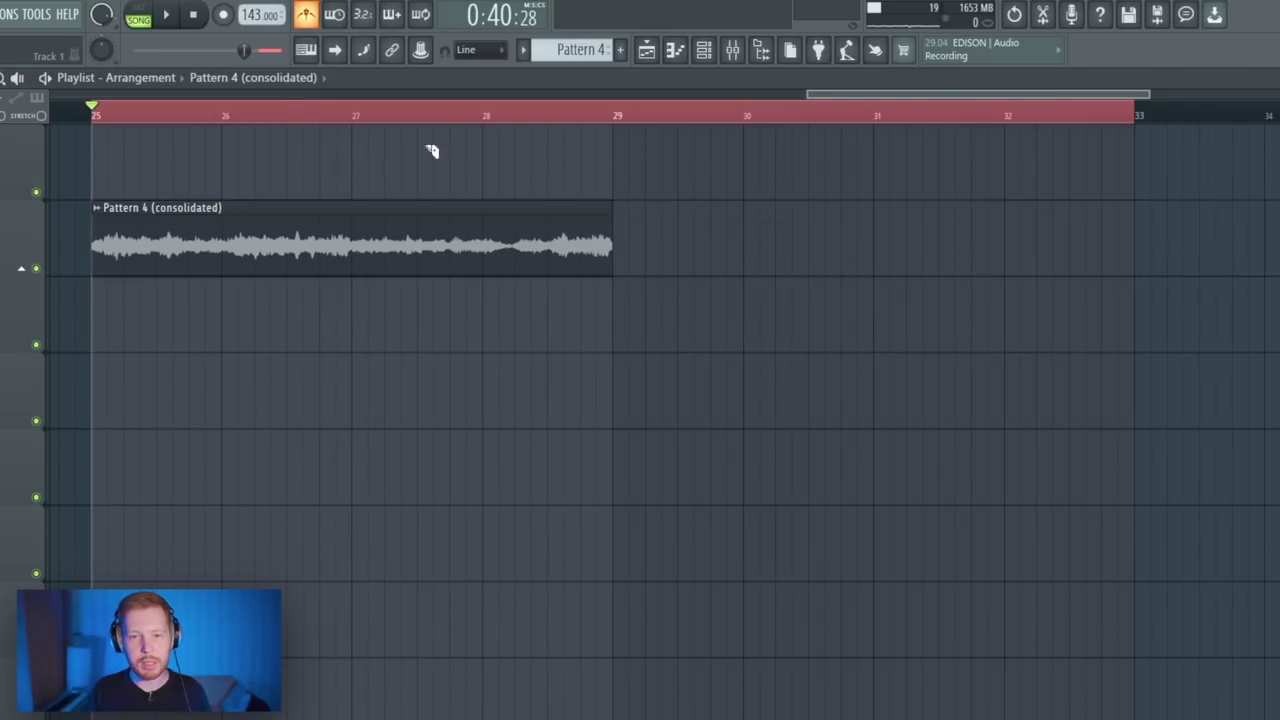
{"action": "left_click_drag", "start_coordinate": [1106, 116], "coordinate": [631, 173]}
{"action": "scroll", "coordinate": [633, 177], "scroll_direction": "down", "scroll_amount": 5}
{"action": "left_click_drag", "start_coordinate": [854, 246], "coordinate": [834, 246]}
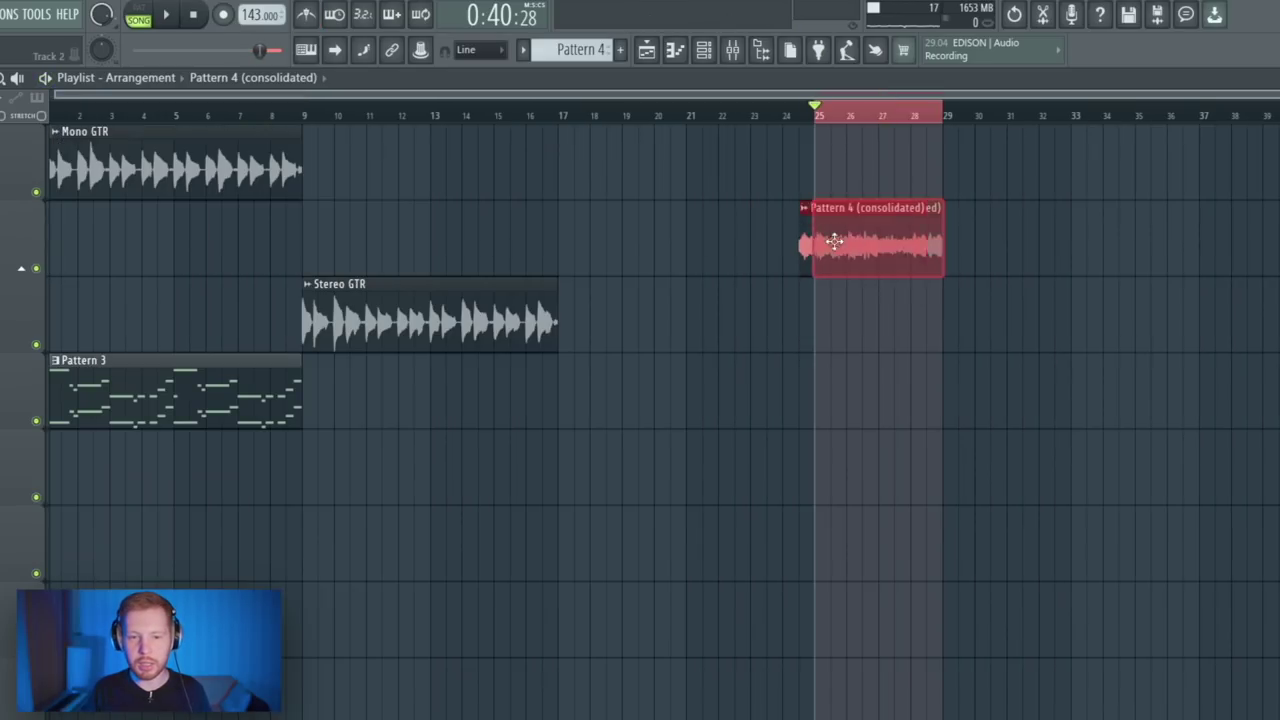
{"action": "left_click_drag", "start_coordinate": [834, 246], "coordinate": [217, 457]}
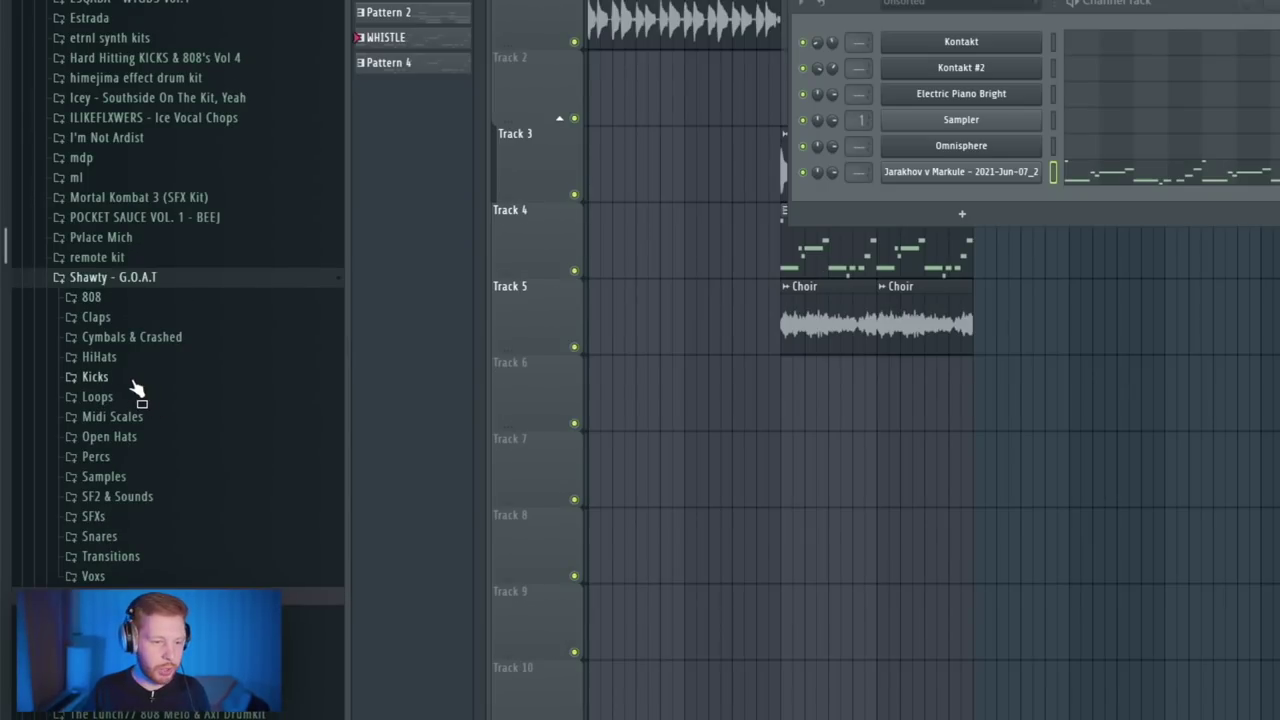
Step: Add channels for three kicks (amped up, 90s, deemoney), four snares including Phonked Snare, the dancehall I hi-hat and 808_ballin from the drum kits
{"action": "left_click", "coordinate": [95, 377]}
{"action": "scroll", "coordinate": [200, 343], "scroll_direction": "up", "scroll_amount": 5}
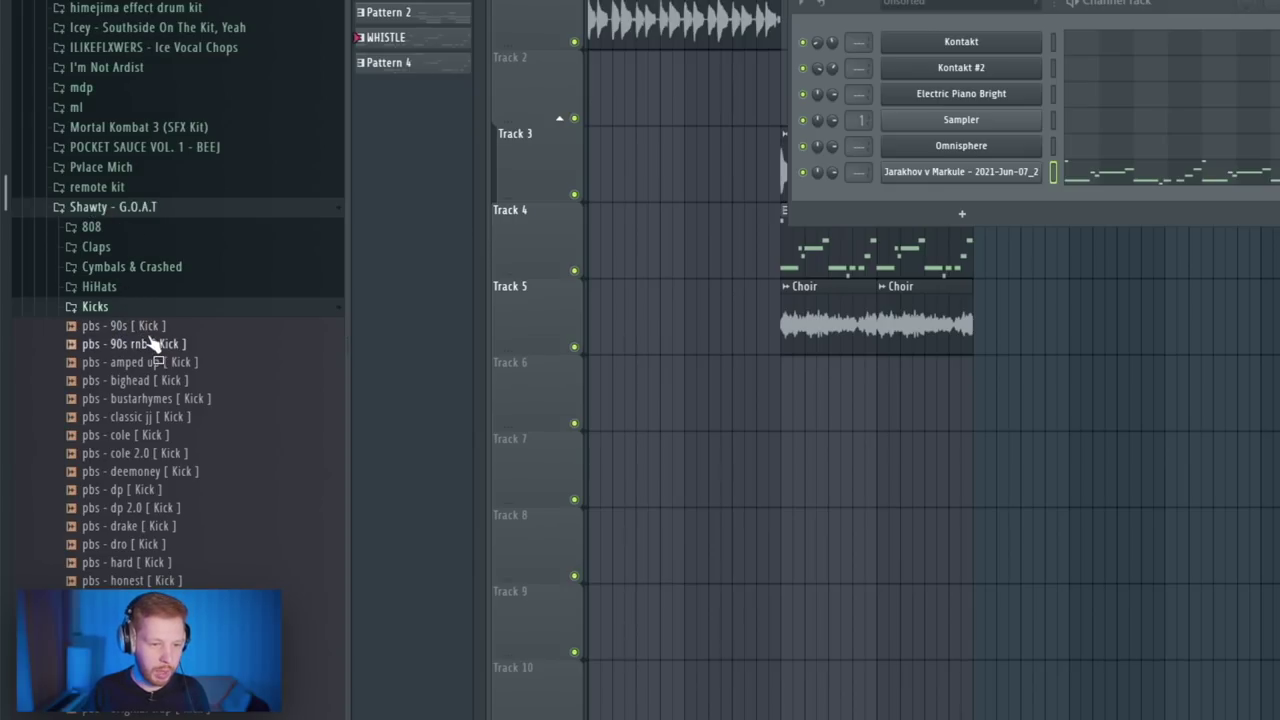
{"action": "left_click_drag", "start_coordinate": [148, 343], "coordinate": [932, 195]}
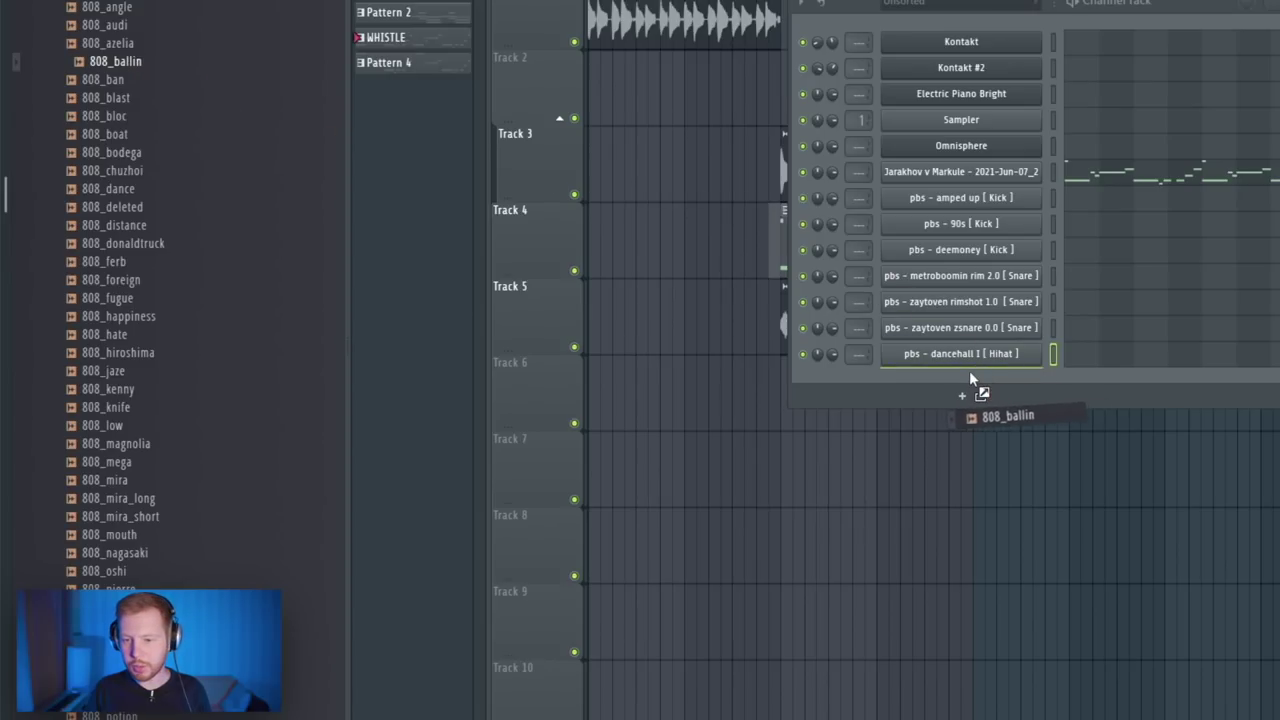
{"action": "left_click_drag", "start_coordinate": [969, 370], "coordinate": [969, 372]}
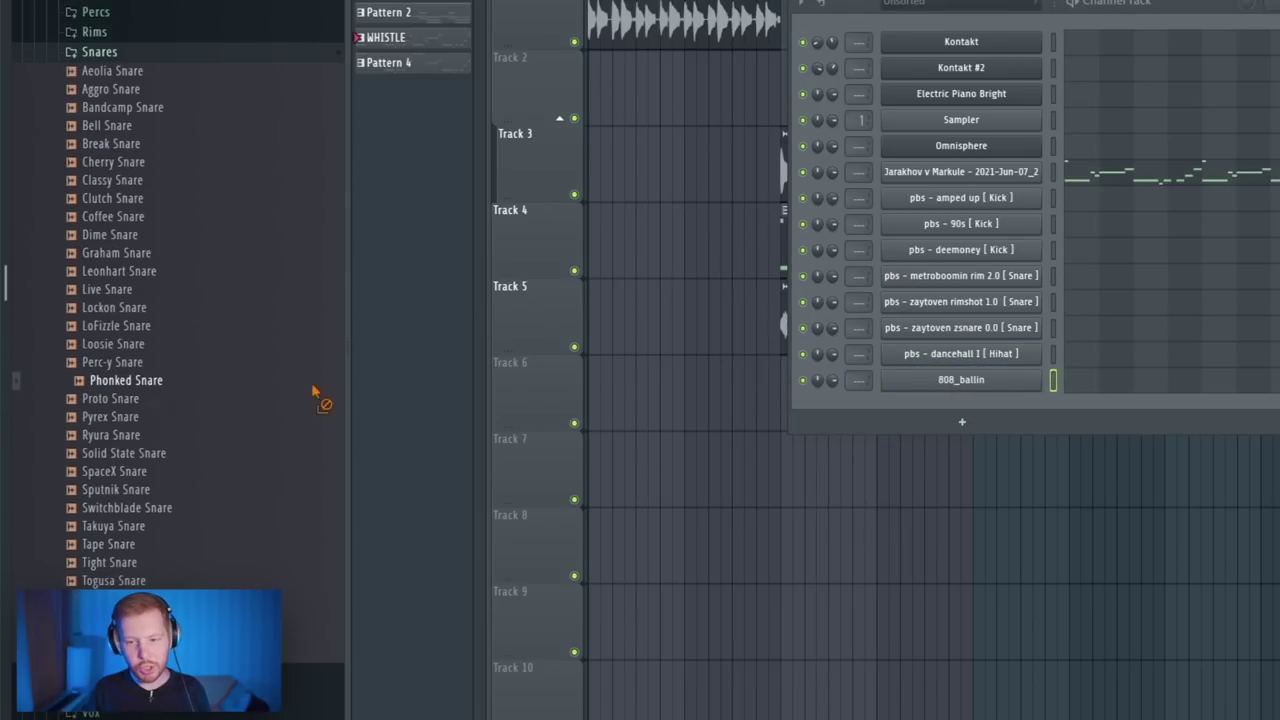
{"action": "left_click_drag", "start_coordinate": [323, 393], "coordinate": [983, 349]}
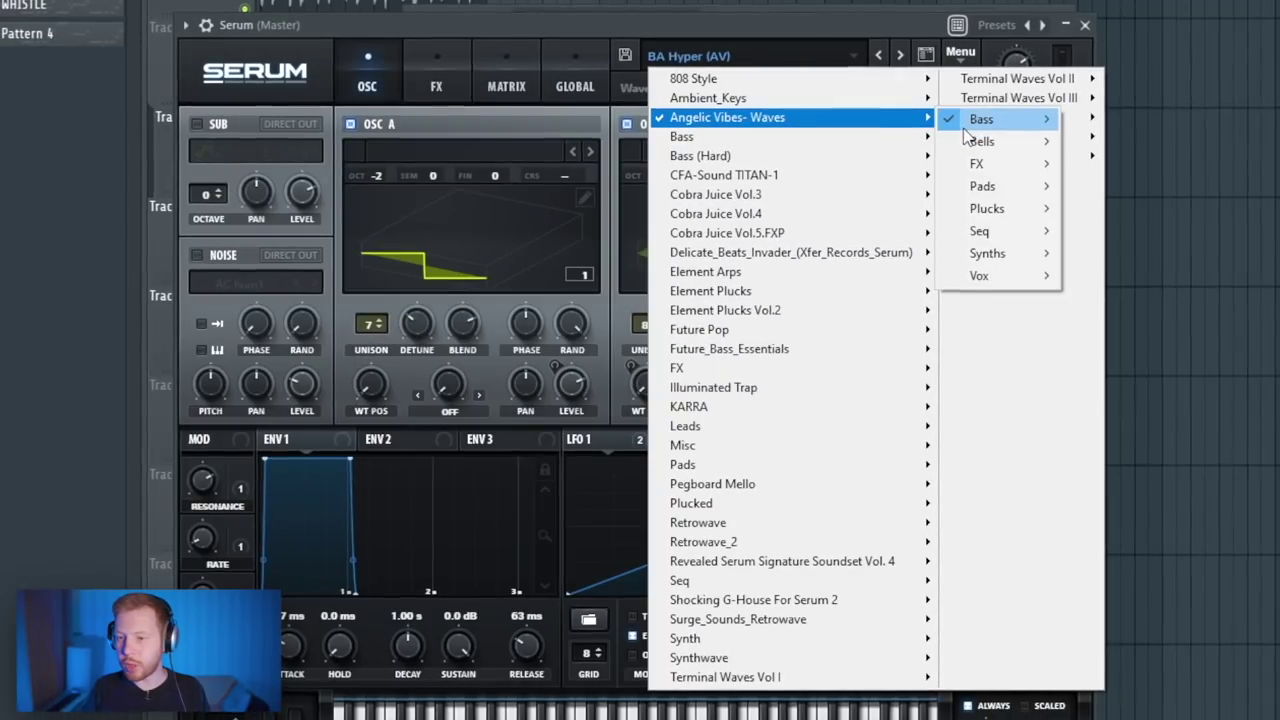
Step: Add a Serum channel with the BA Hyper (AV) bass preset from Angelic Vibes- Waves
{"action": "mouse_move", "coordinate": [983, 117]}
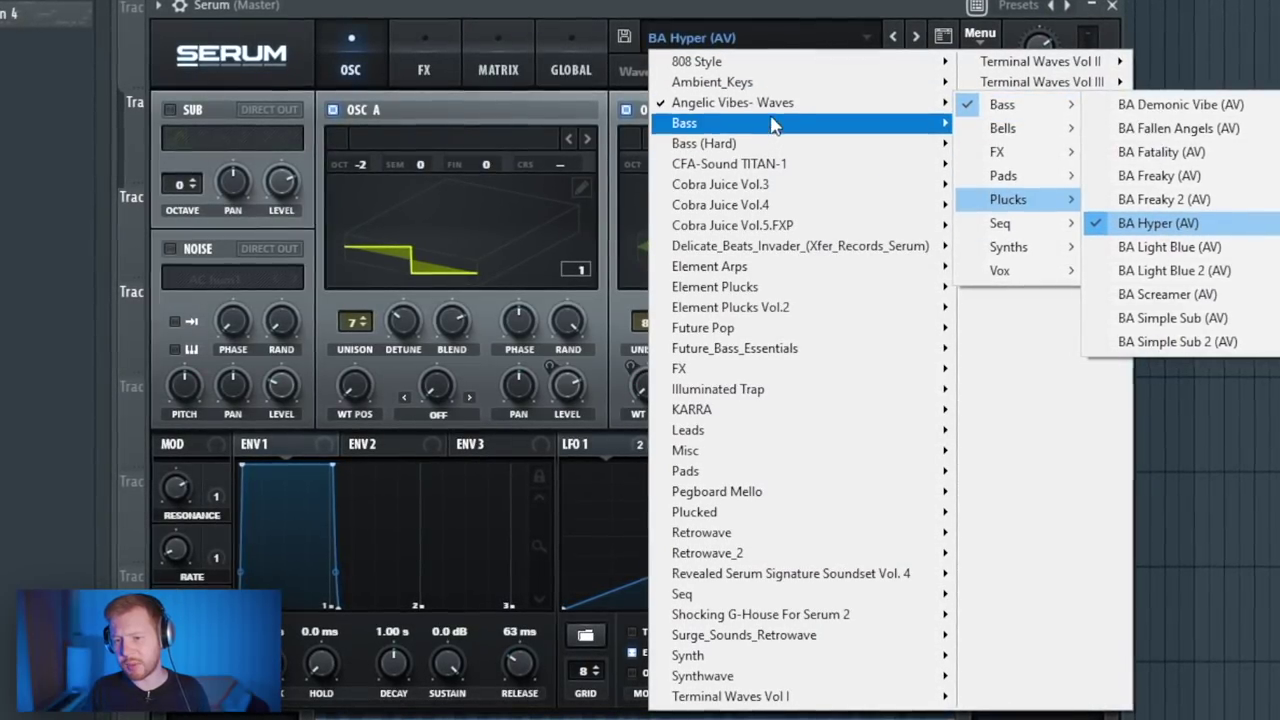
{"action": "mouse_move", "coordinate": [909, 106]}
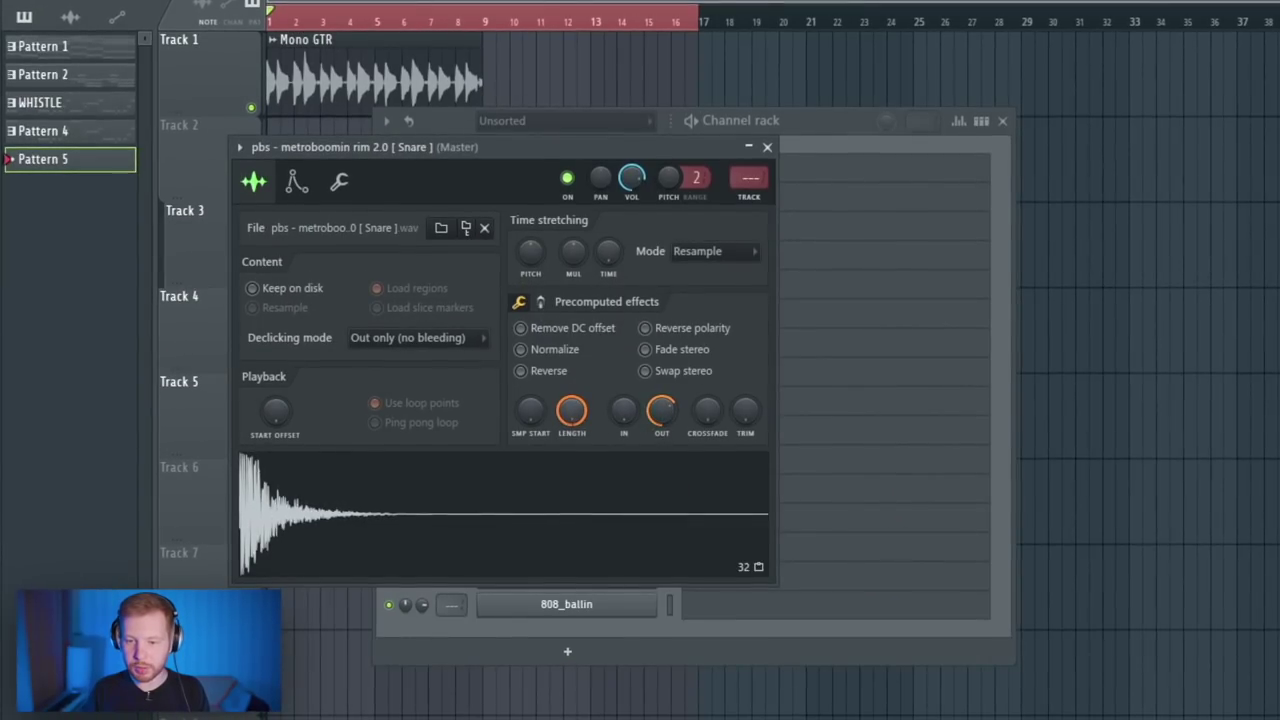
Step: Shorten the metroboomin rim 2.0 snare sample and place a C5 hit on the third beat of each of eight bars
{"action": "left_click_drag", "start_coordinate": [571, 410], "coordinate": [571, 438]}
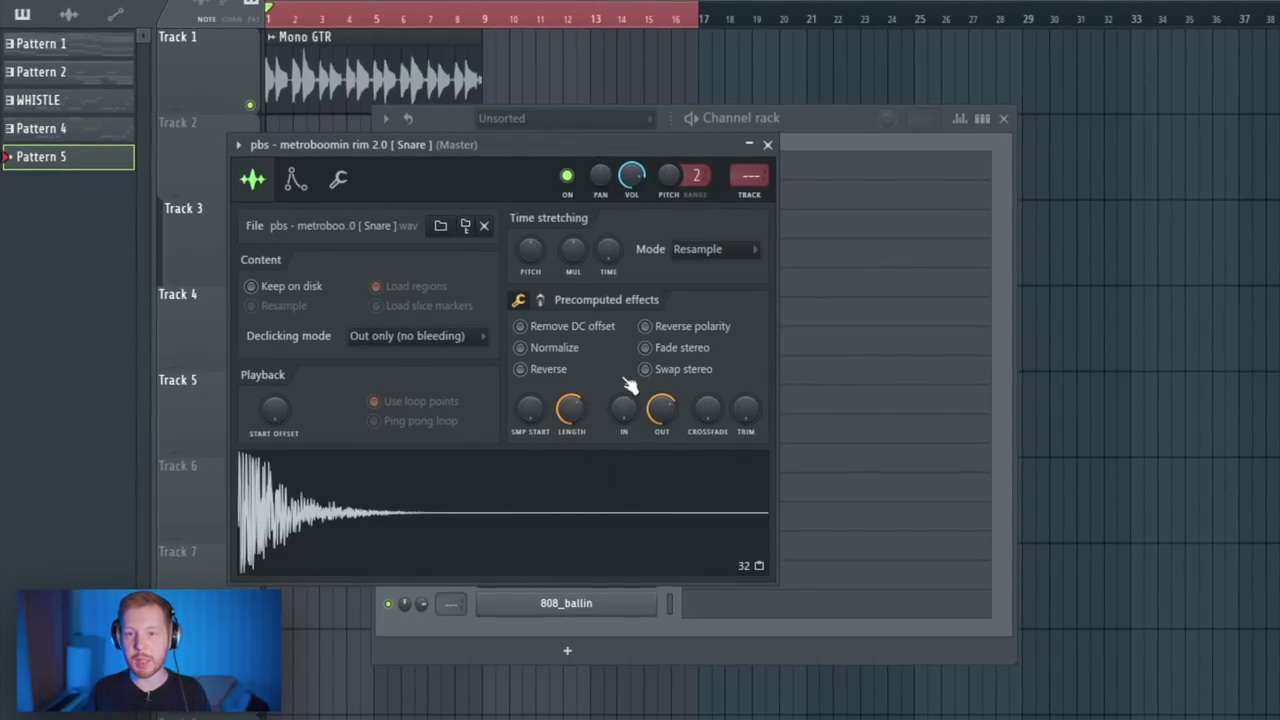
{"action": "left_click", "coordinate": [768, 143]}
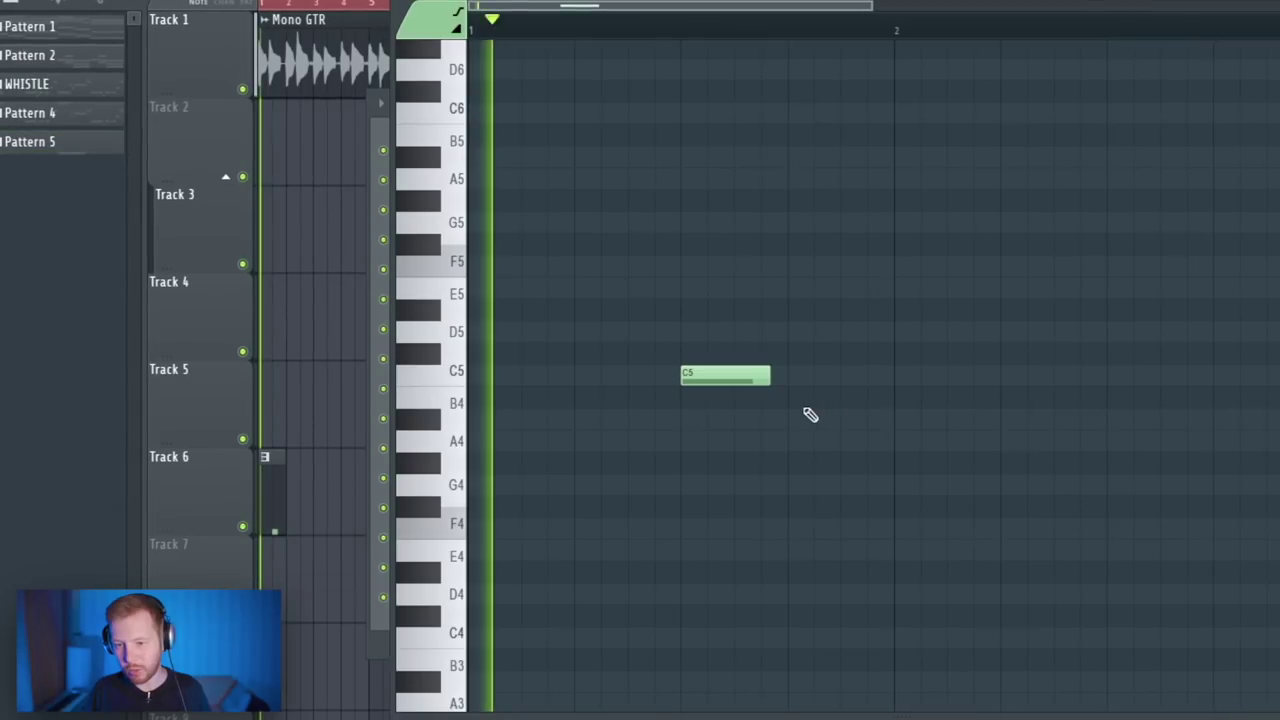
{"action": "scroll", "coordinate": [804, 417], "scroll_direction": "down", "scroll_amount": 2}
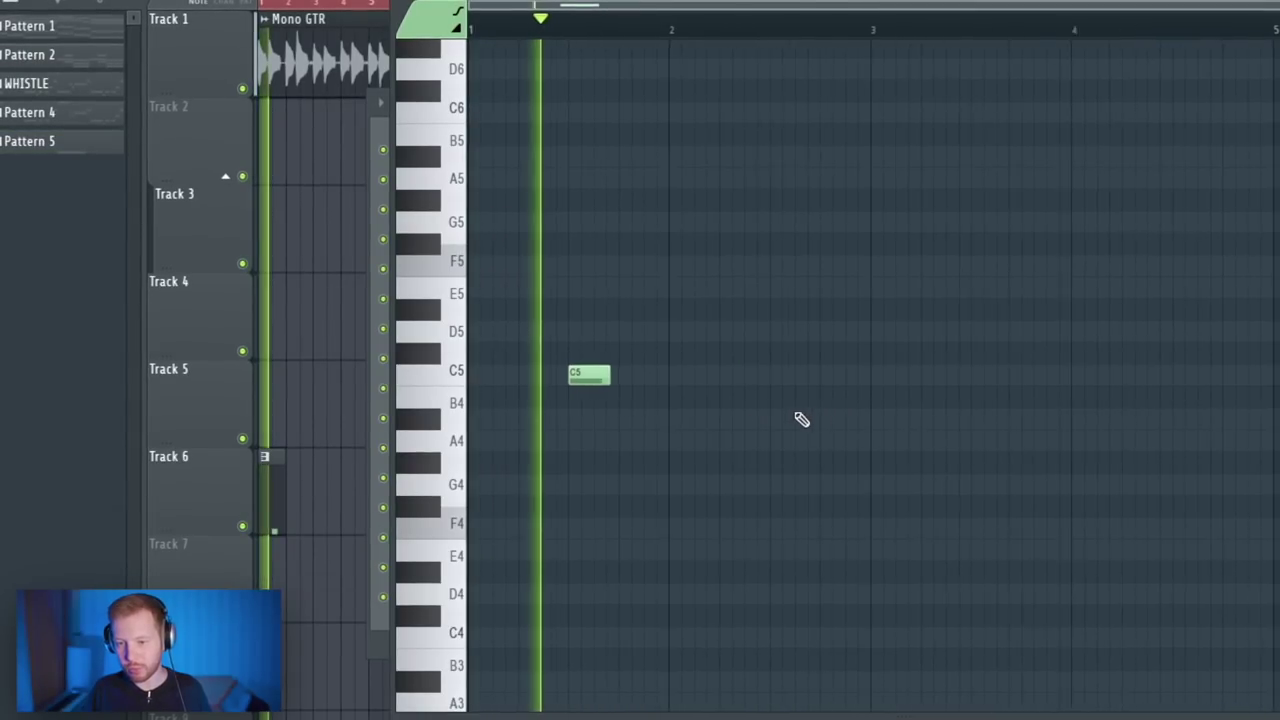
{"action": "left_click", "coordinate": [765, 374]}
Step: Copy the rim snare's notes to the zaytoven rimshot 1.0 channel and boost its sample
{"action": "key", "text": "ctrl+a"}
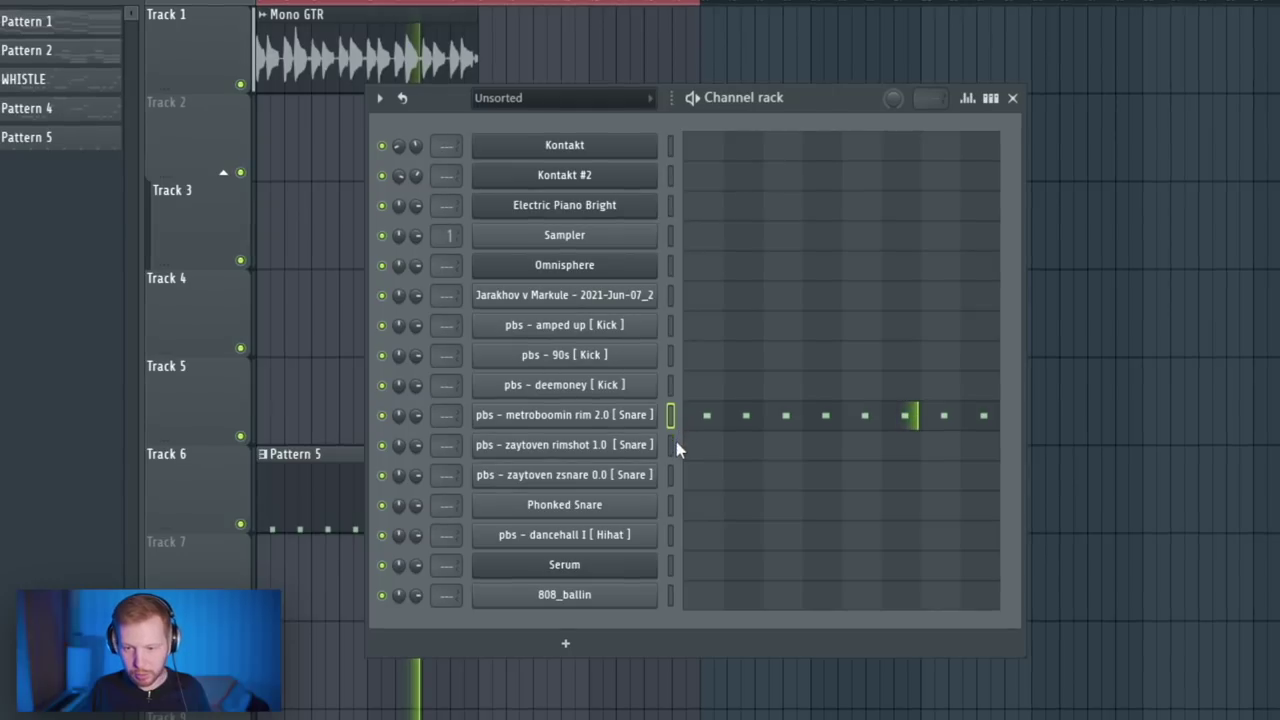
{"action": "left_click", "coordinate": [675, 442]}
{"action": "key", "text": "ctrl+v"}
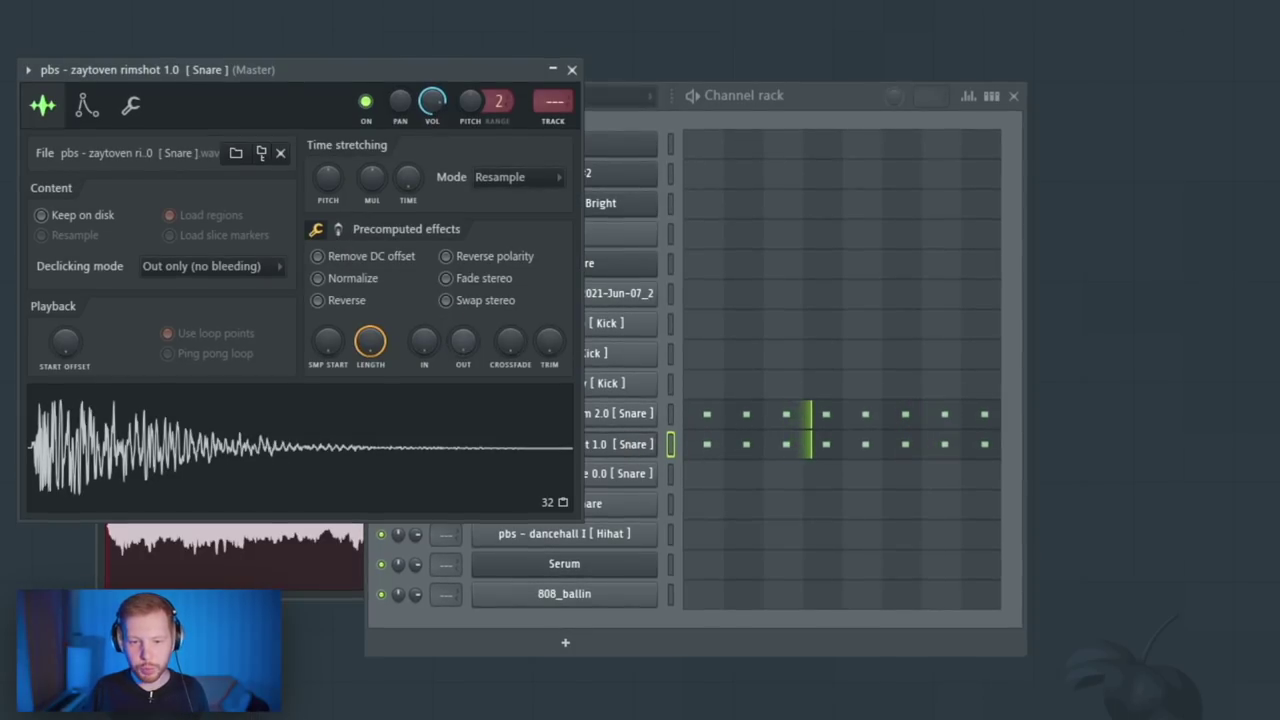
{"action": "left_click", "coordinate": [339, 230]}
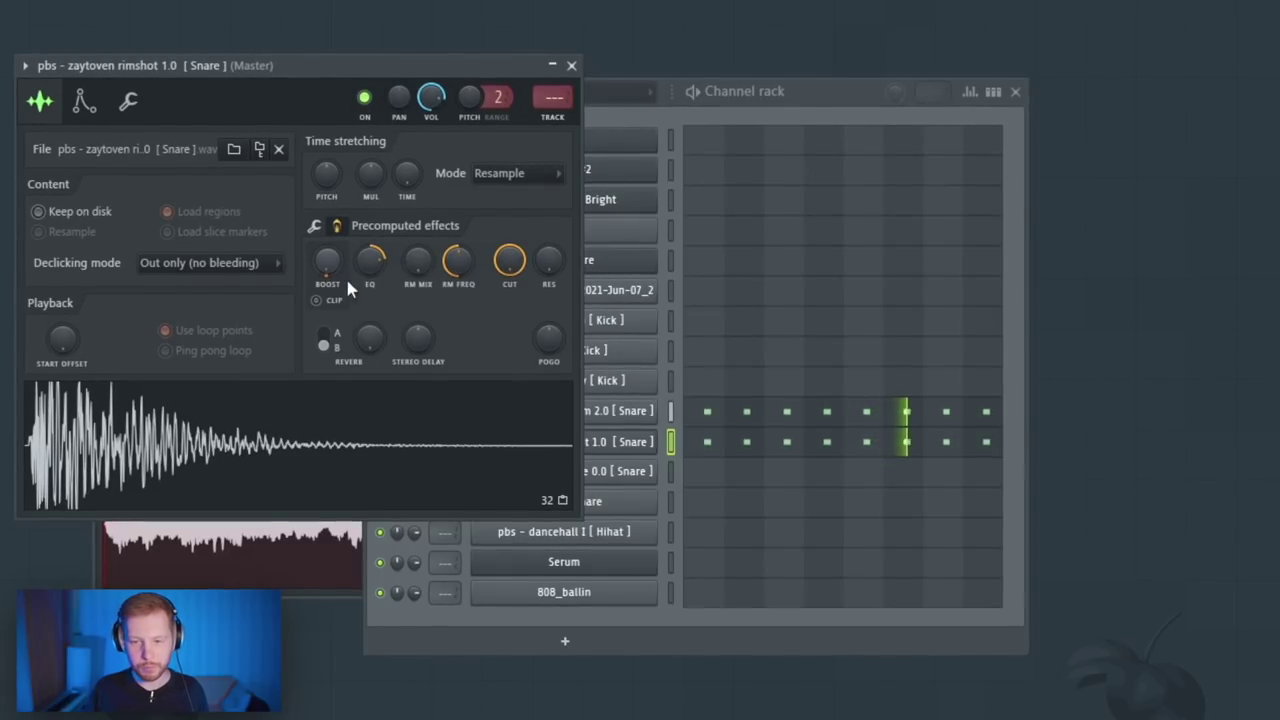
Step: Copy the snare notes to the zaytoven zsnare 0.0 channel, trim its sample start and add a slight fade-out
{"action": "left_click", "coordinate": [672, 444]}
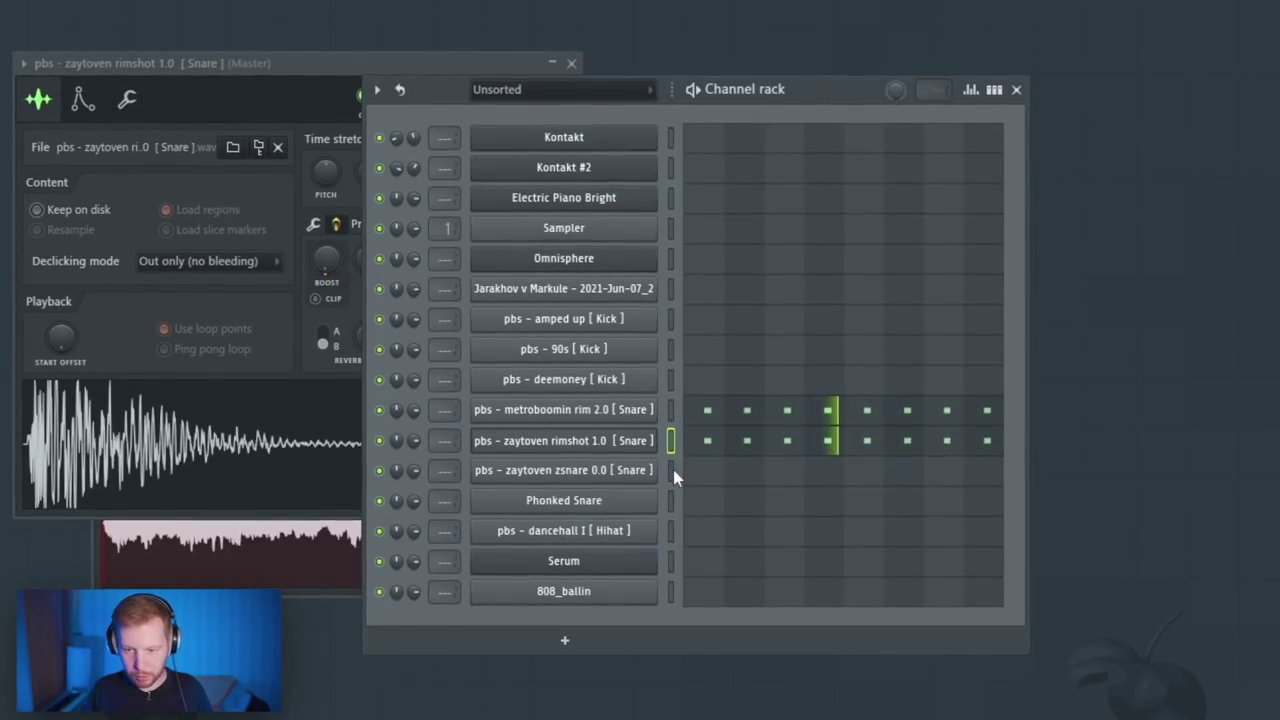
{"action": "left_click", "coordinate": [671, 469]}
{"action": "left_click", "coordinate": [651, 470]}
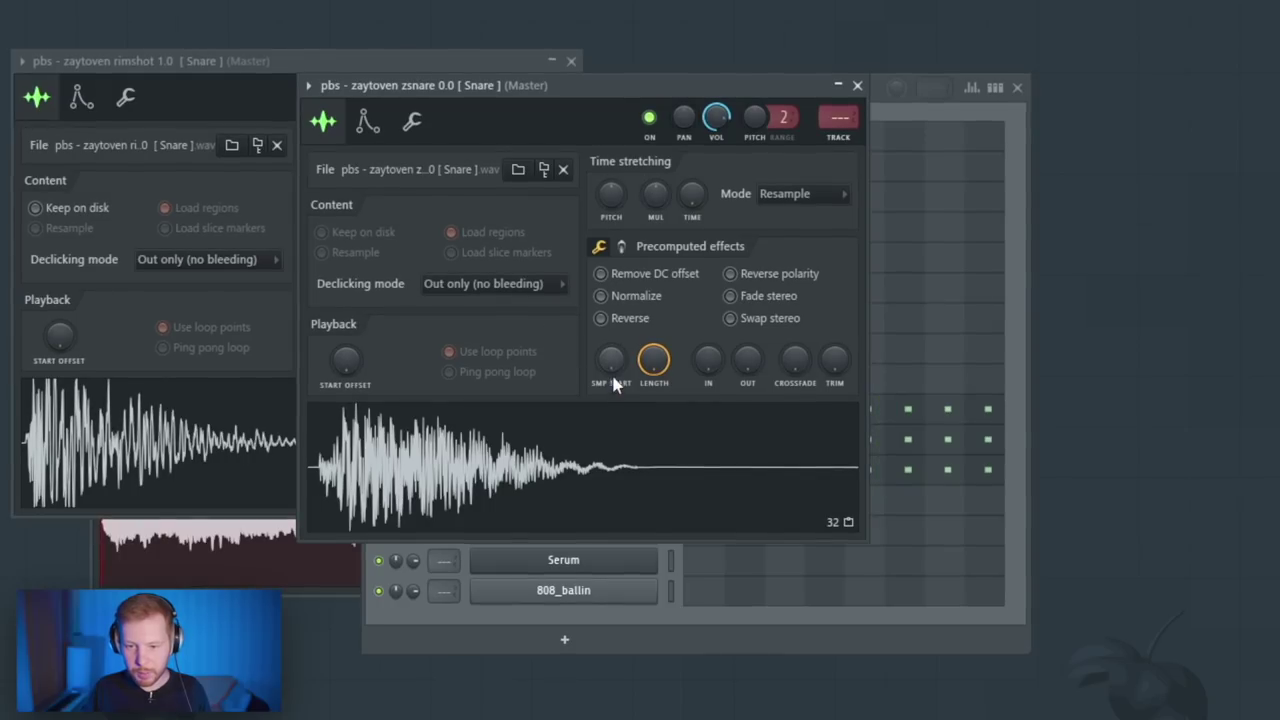
{"action": "left_click_drag", "start_coordinate": [612, 366], "coordinate": [612, 352]}
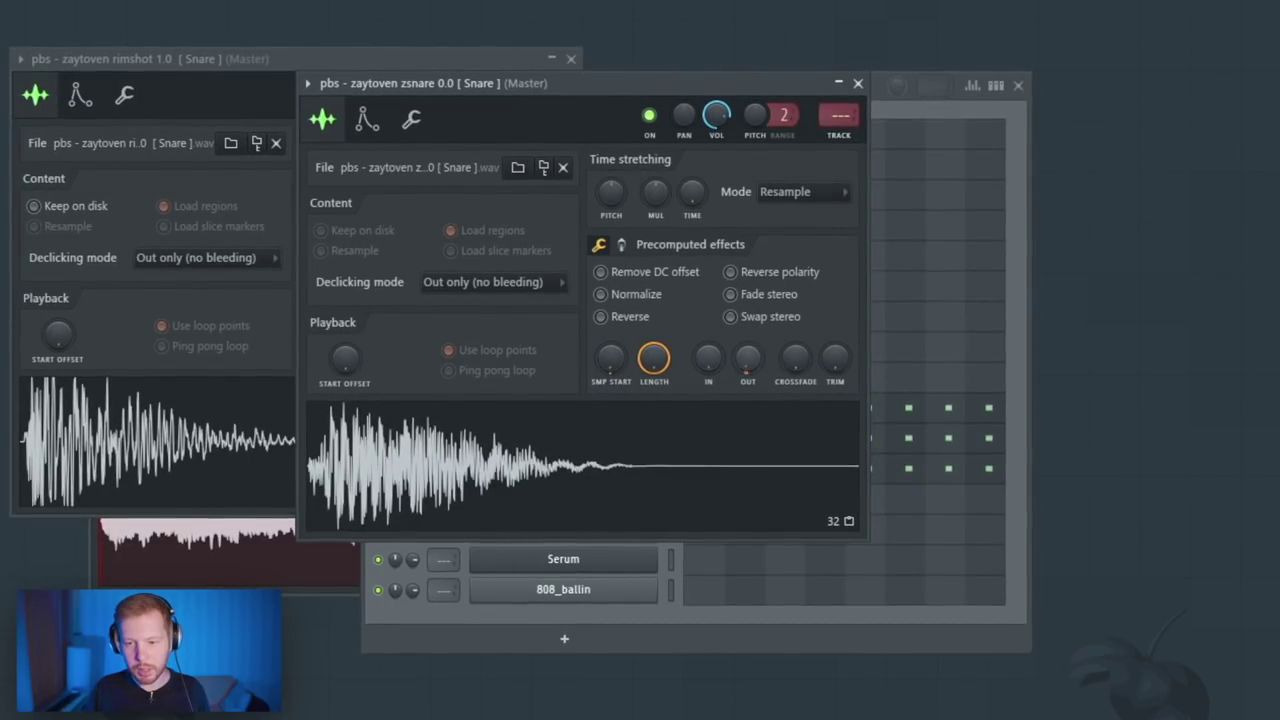
{"action": "left_click_drag", "start_coordinate": [745, 369], "coordinate": [745, 355]}
Step: Copy the snare notes to the Phonked Snare channel, fade out its tail and show its boost and EQ effects
{"action": "key", "text": "F6"}
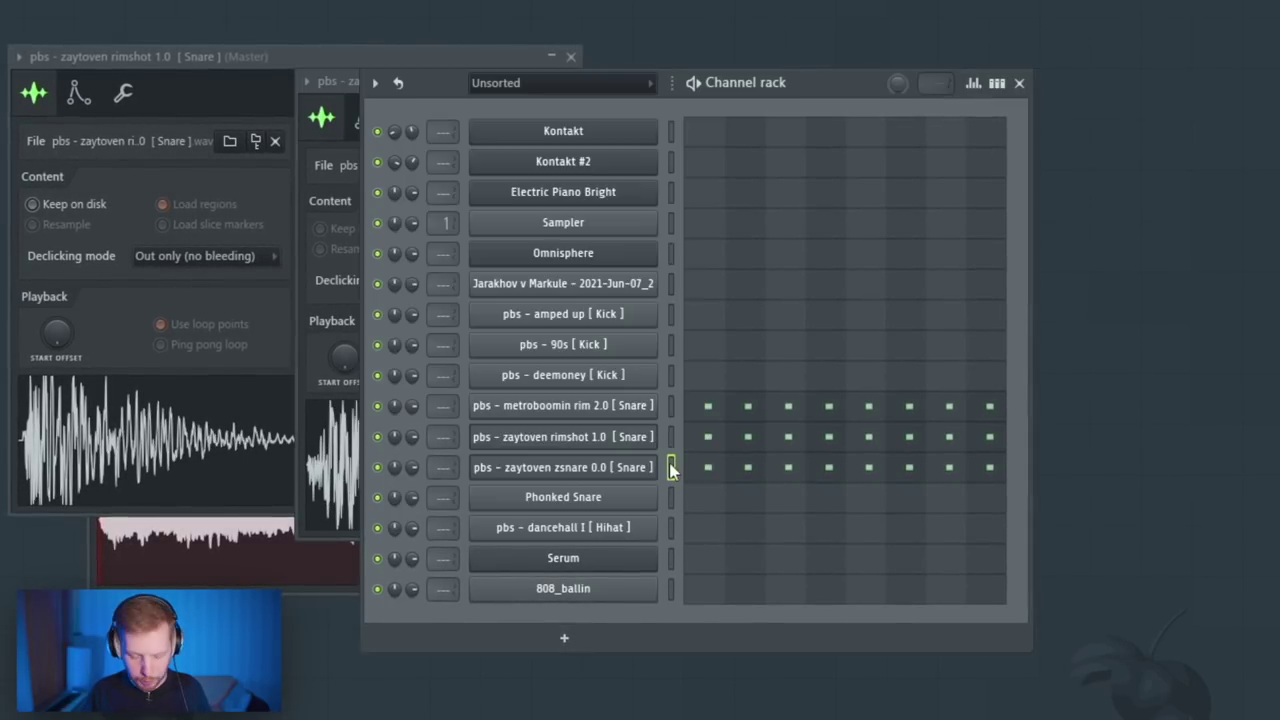
{"action": "left_click", "coordinate": [646, 499]}
{"action": "key", "text": "space"}
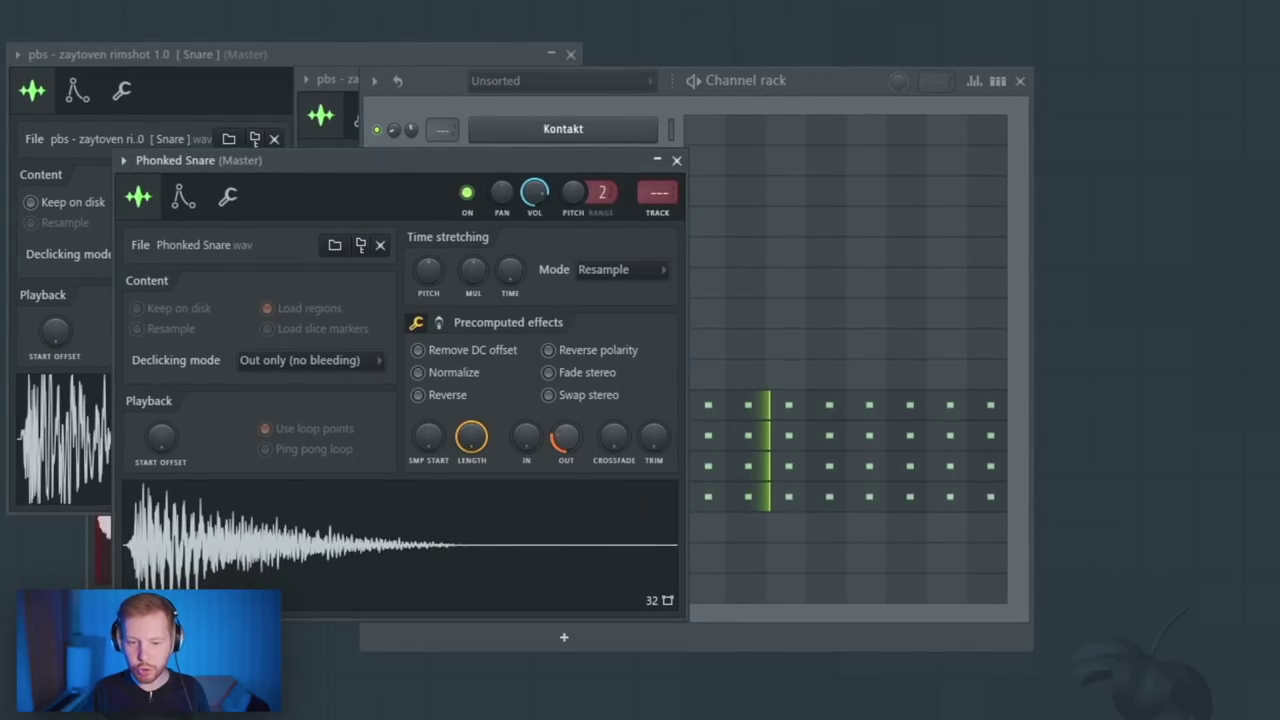
{"action": "left_click", "coordinate": [438, 321]}
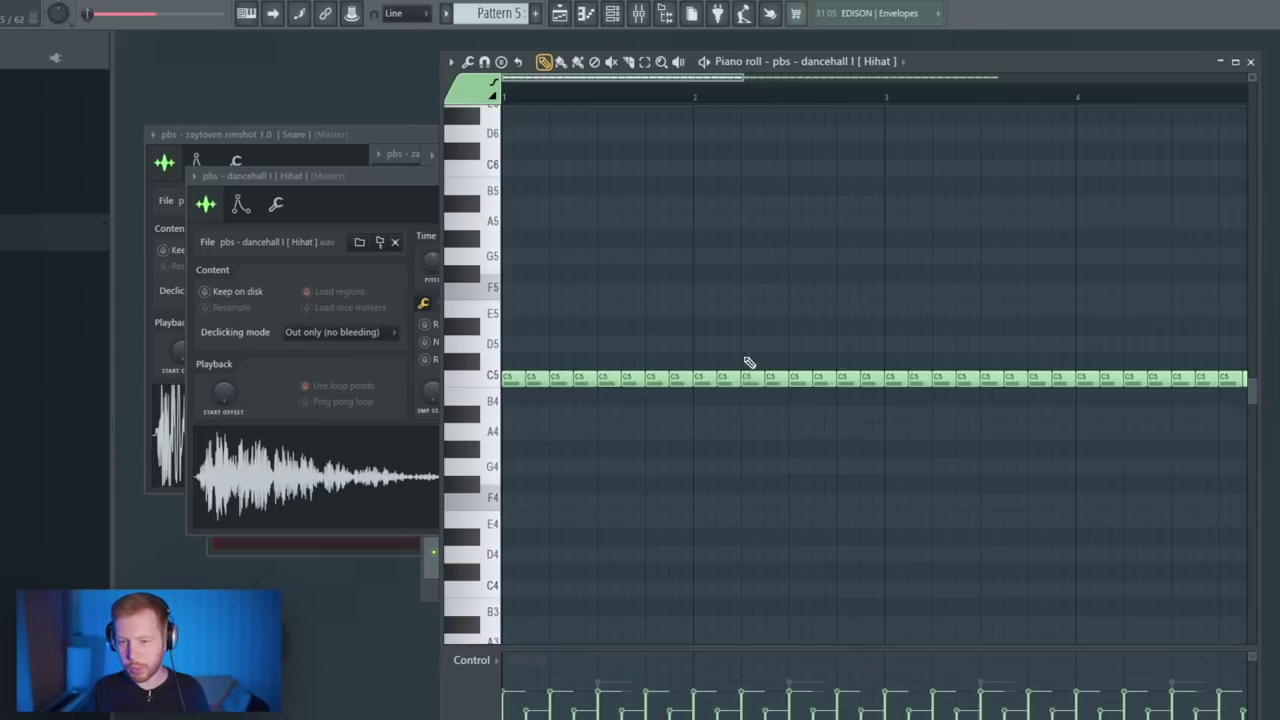
Step: Add a D5 hi-hat roll on beat two of bar 2, matching one hat's length and chopped into 1/2-step notes
{"action": "scroll", "coordinate": [745, 358], "scroll_direction": "up", "scroll_amount": 3}
{"action": "left_click", "coordinate": [717, 346]}
{"action": "left_click", "coordinate": [420, 14]}
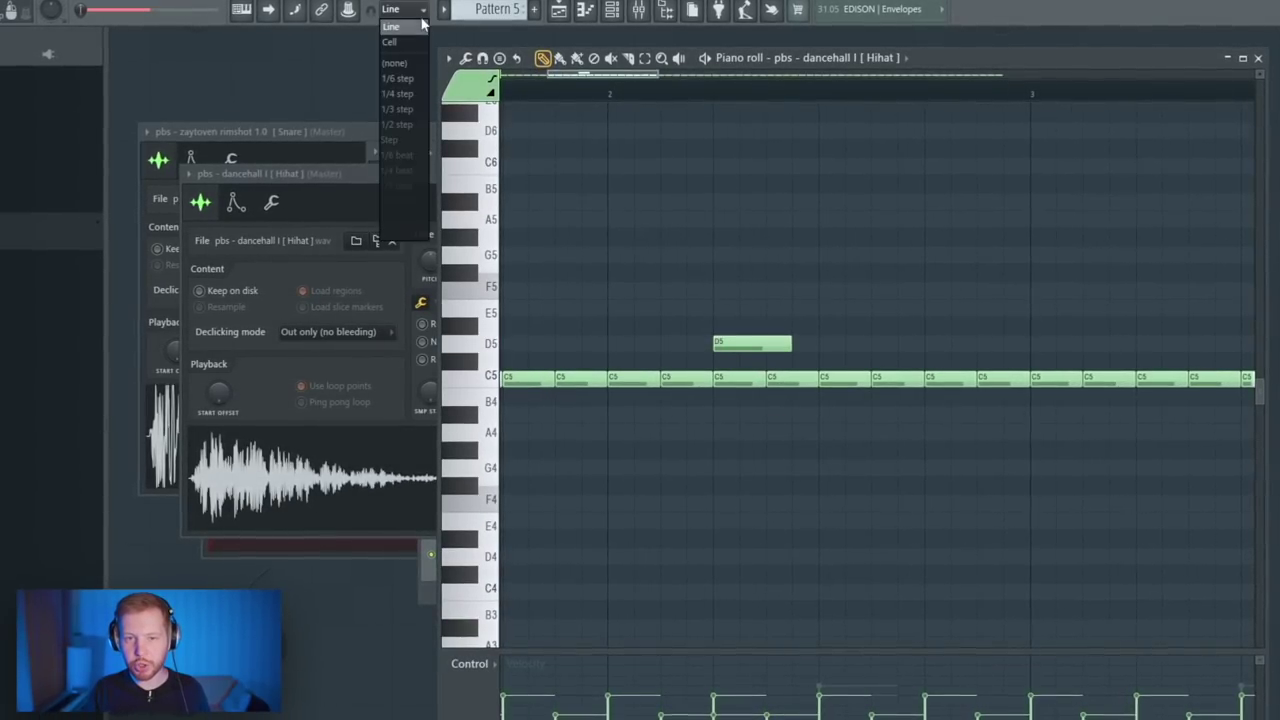
{"action": "left_click", "coordinate": [398, 123]}
{"action": "left_click_drag", "start_coordinate": [792, 343], "coordinate": [766, 343]}
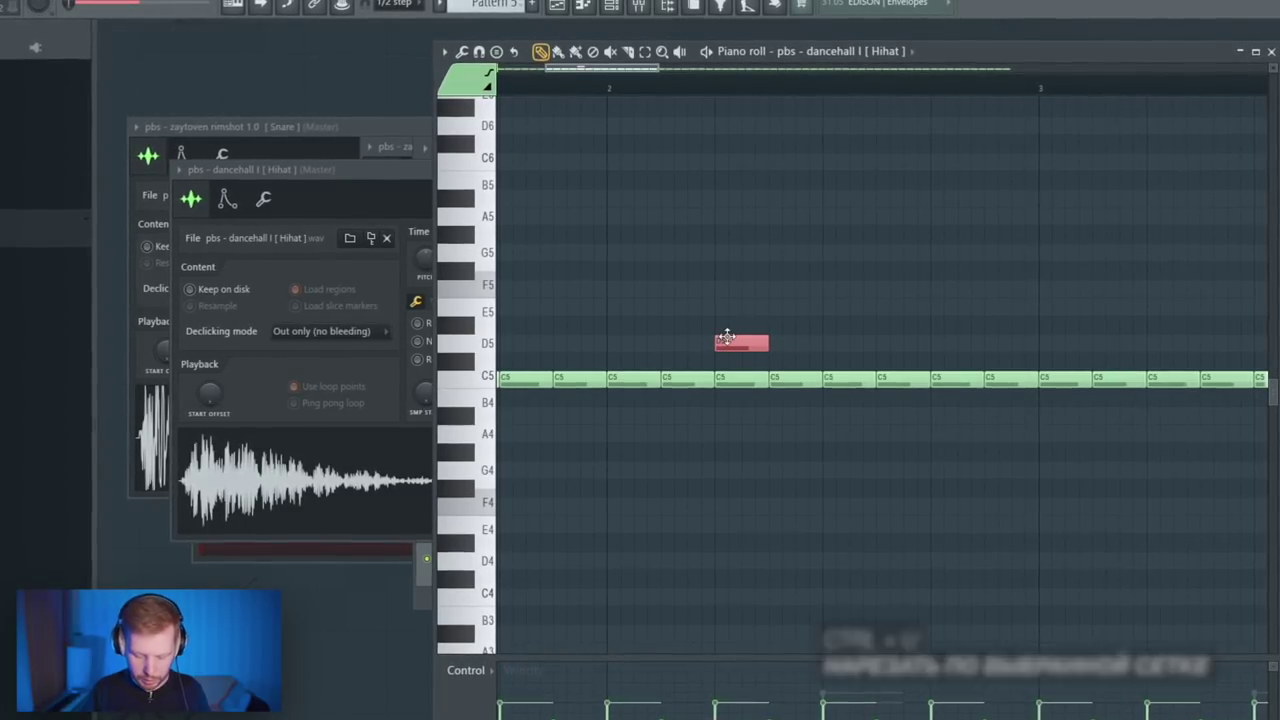
{"action": "key", "text": "ctrl+u"}
{"action": "scroll", "coordinate": [778, 389], "scroll_direction": "down", "scroll_amount": 3}
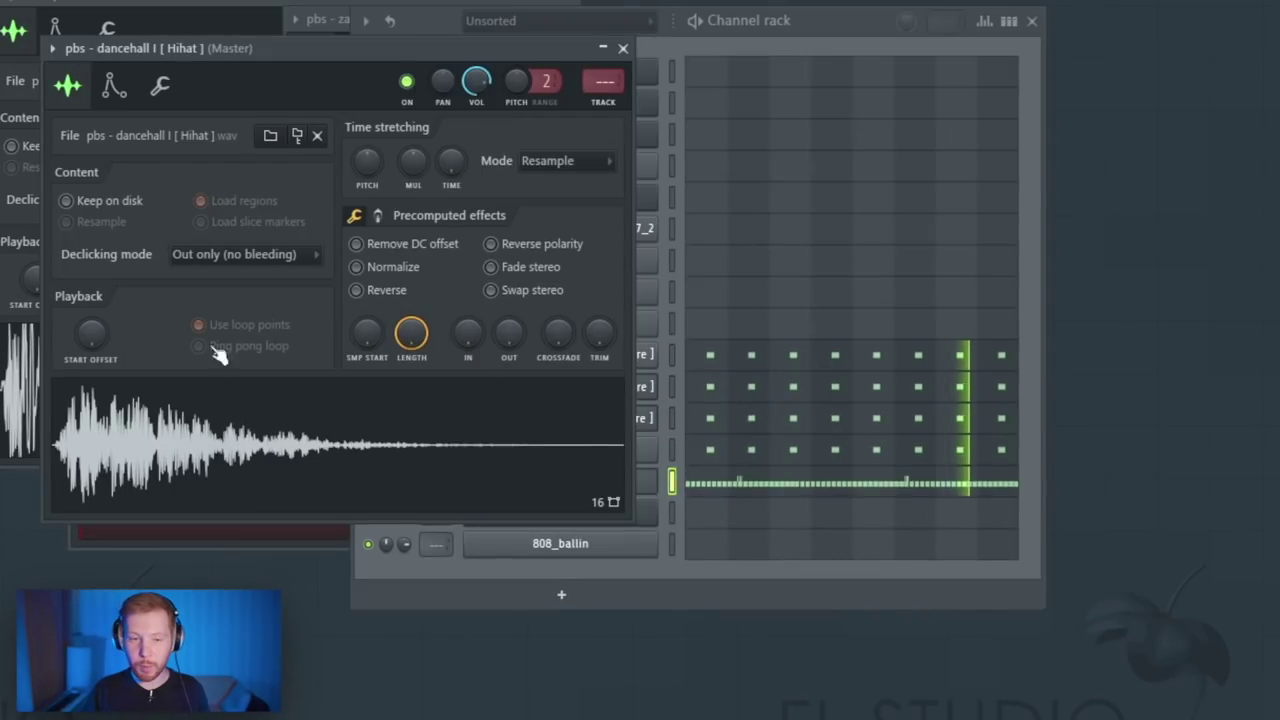
Step: Raise the time Shift of the dancehall I hi-hat channel slightly and play the drum pattern
{"action": "left_click", "coordinate": [160, 88]}
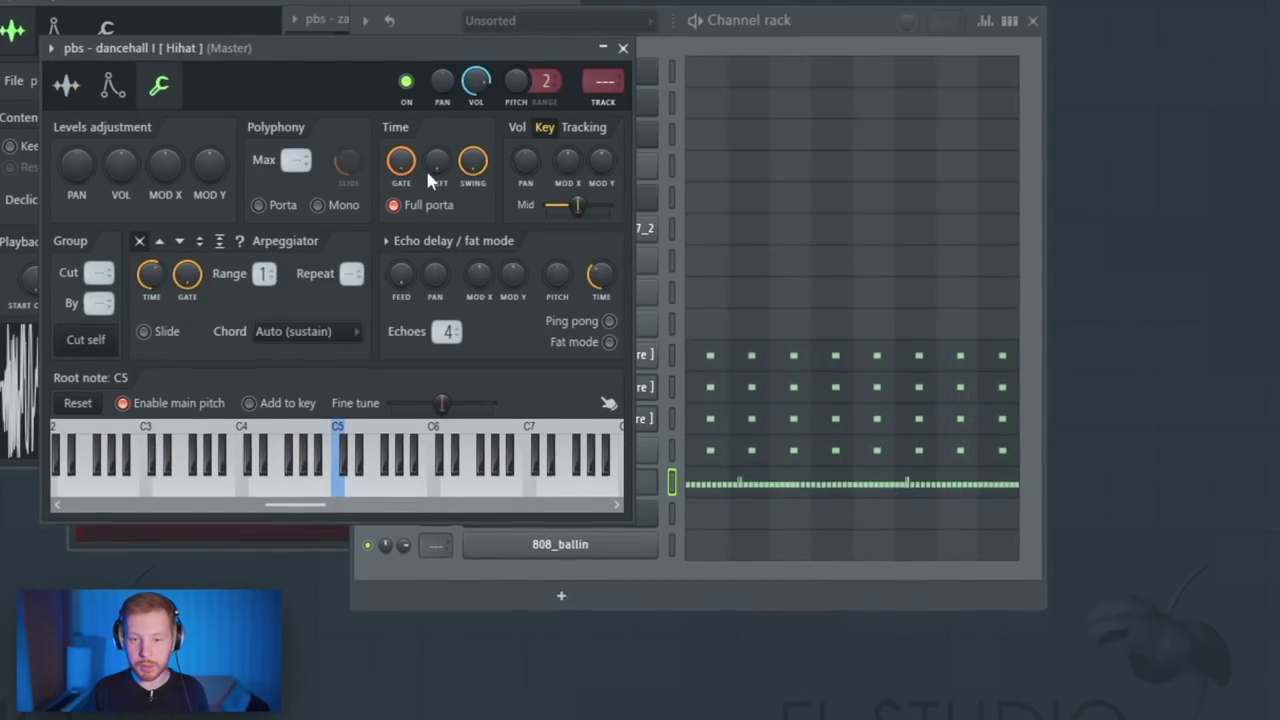
{"action": "key", "text": "space"}
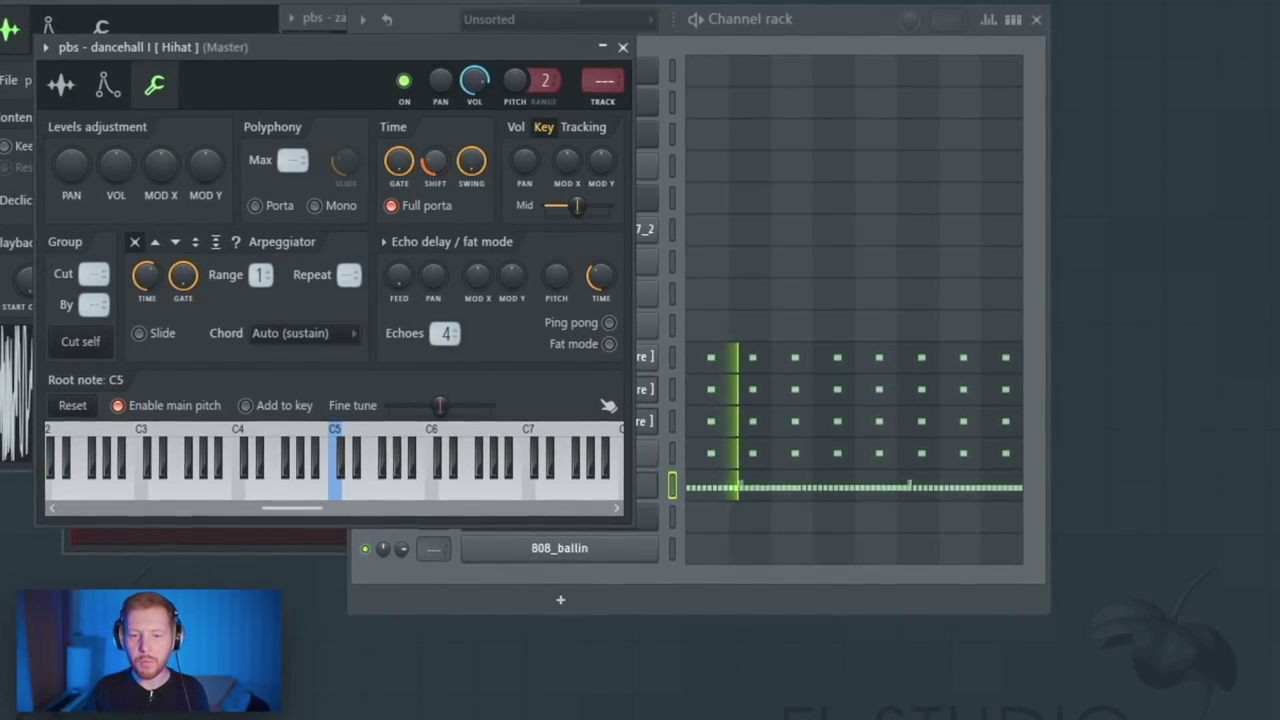
Step: Draw C5 kick notes on the pbs - amped up channel, one at the start of bar 1 and two in bar 2
{"action": "left_click", "coordinate": [621, 48]}
{"action": "left_click", "coordinate": [559, 261]}
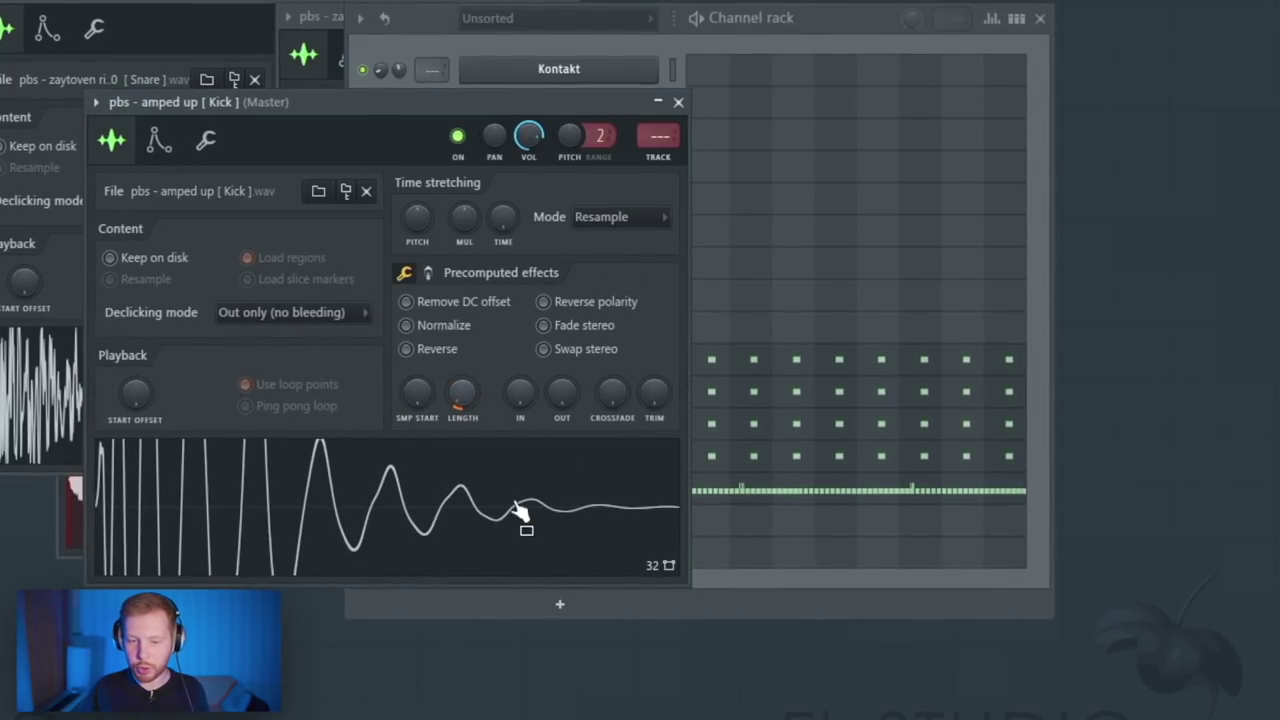
{"action": "left_click", "coordinate": [1054, 227]}
{"action": "left_click", "coordinate": [717, 270]}
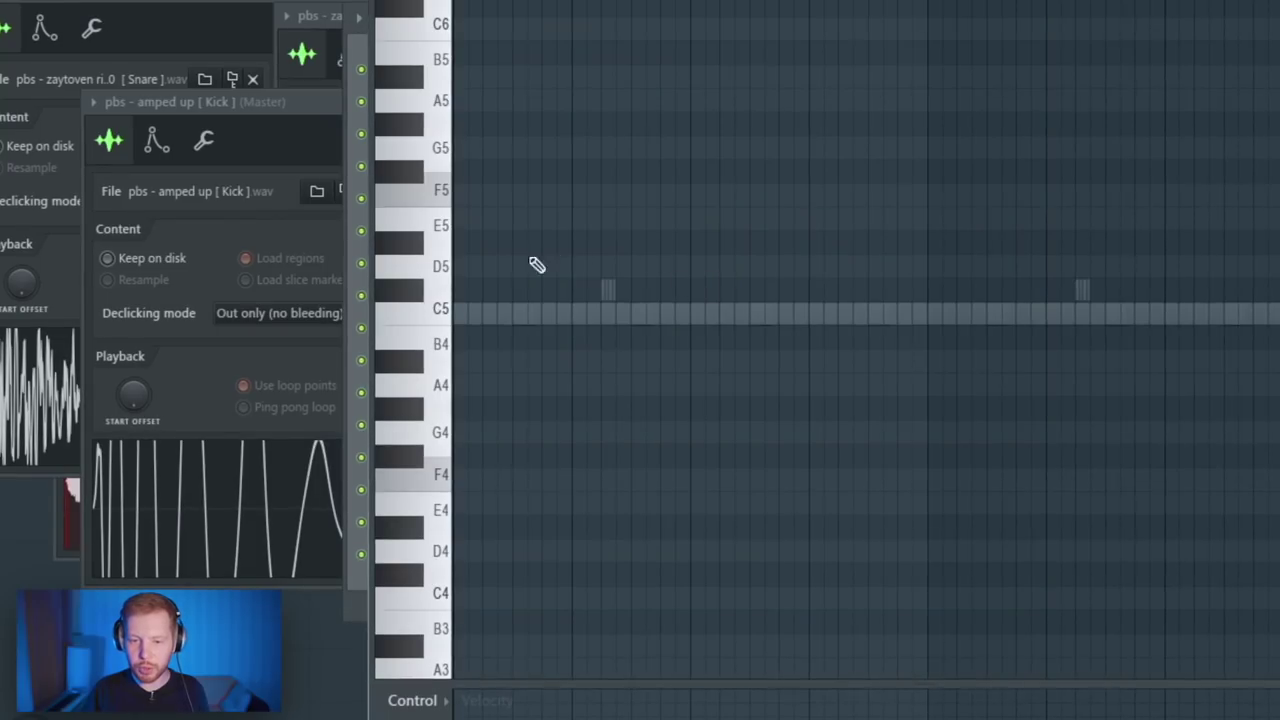
{"action": "left_click", "coordinate": [466, 314]}
{"action": "left_click", "coordinate": [541, 316]}
{"action": "left_click_drag", "start_coordinate": [541, 316], "coordinate": [659, 322]}
{"action": "left_click", "coordinate": [674, 321]}
Step: Duplicate the amped up kick notes and shift the copies into line until the pattern fills all eight bars
{"action": "key", "text": "ctrl+a"}
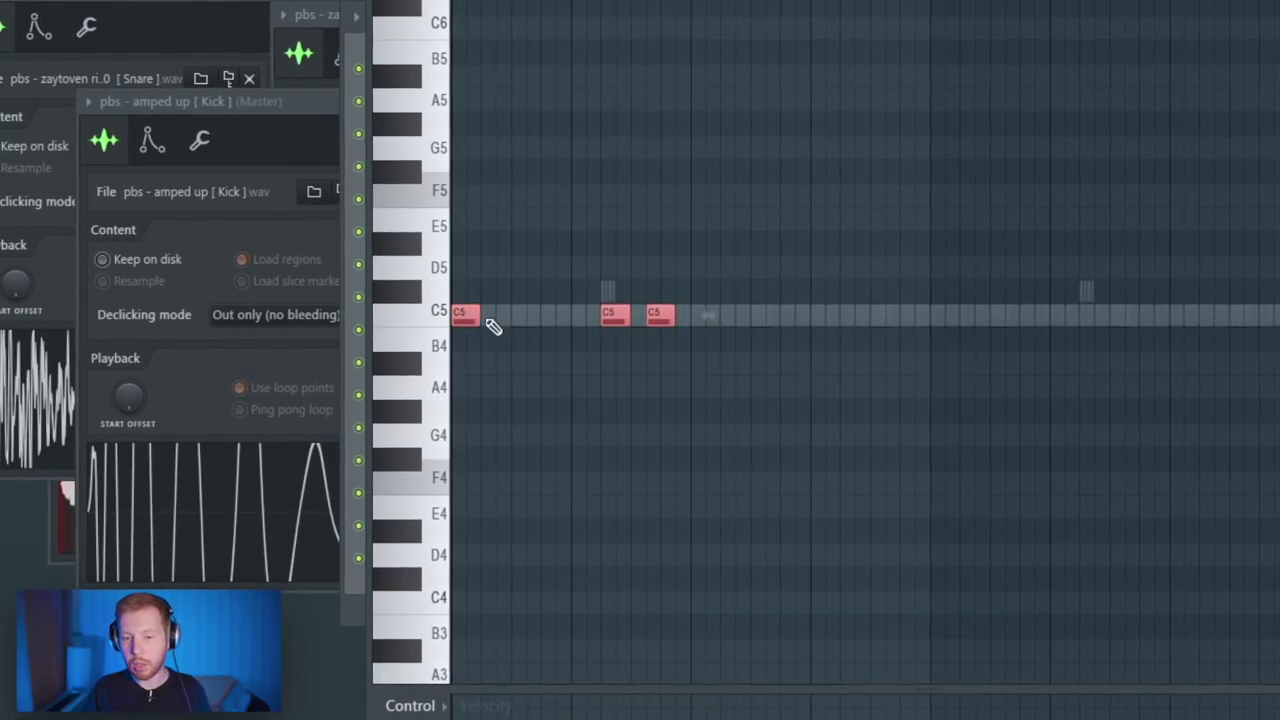
{"action": "key", "text": "ctrl+b"}
{"action": "key", "text": "shift+Left"}
{"action": "key", "text": "space"}
{"action": "key", "text": "ctrl+a"}
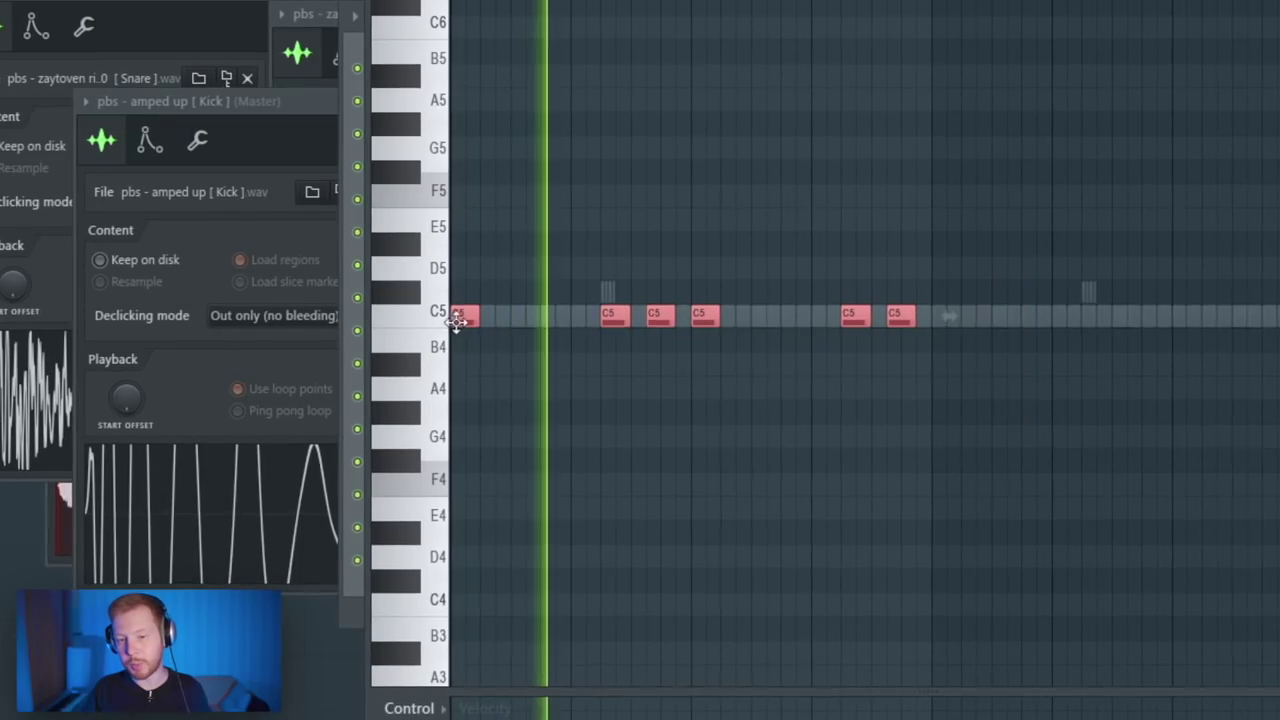
{"action": "key", "text": "ctrl+b"}
{"action": "key", "text": "shift+Left"}
{"action": "key", "text": "F6"}
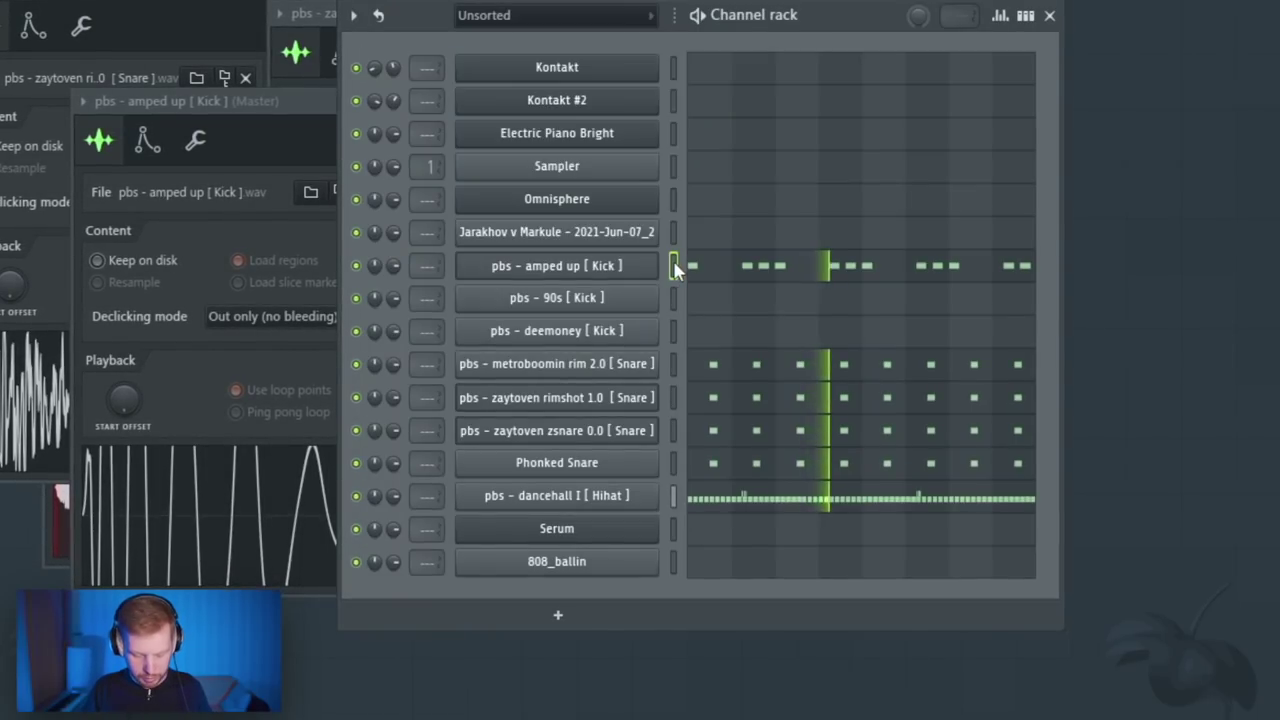
Step: Copy the kick notes to the pbs - 90s kick channel and open that channel's settings
{"action": "left_click", "coordinate": [674, 298]}
{"action": "key", "text": "ctrl+v"}
{"action": "left_click", "coordinate": [556, 298]}
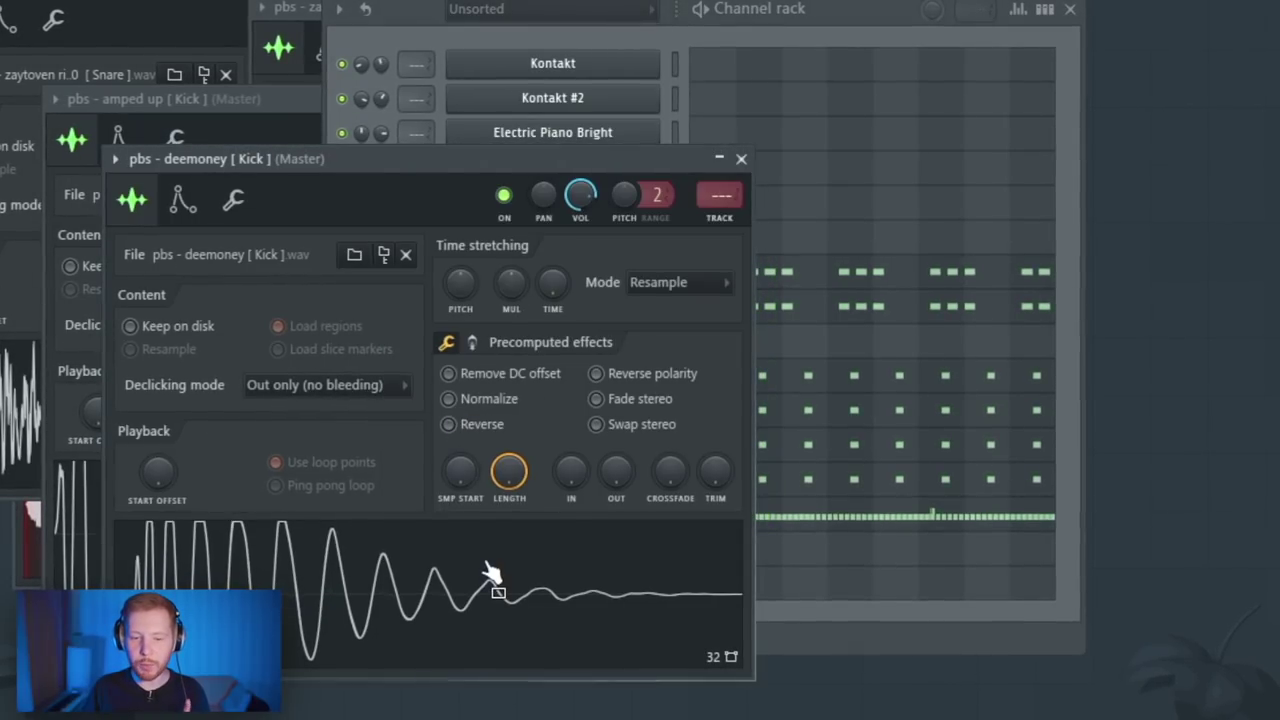
Step: Show the boost and EQ effects of the pbs - deemoney kick sample and adjust its stereo delay slightly
{"action": "left_click", "coordinate": [472, 343]}
{"action": "left_click_drag", "start_coordinate": [558, 166], "coordinate": [577, 0]}
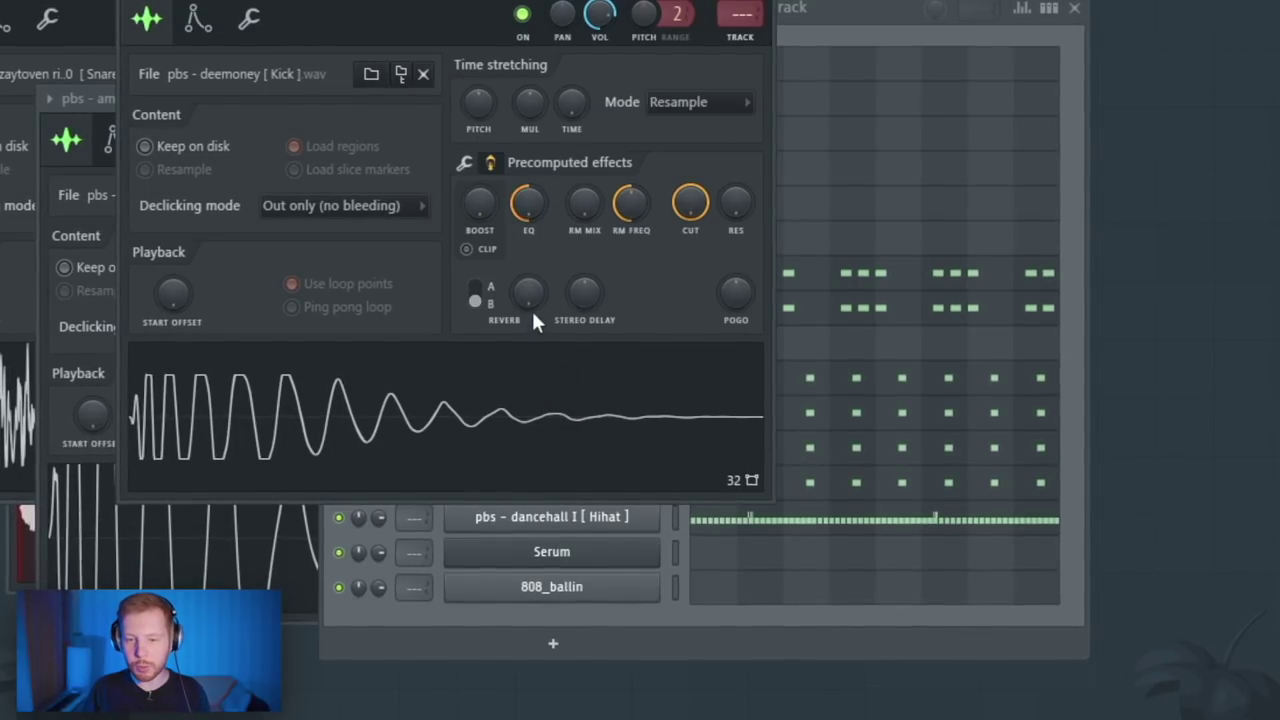
{"action": "left_click_drag", "start_coordinate": [585, 292], "coordinate": [585, 282]}
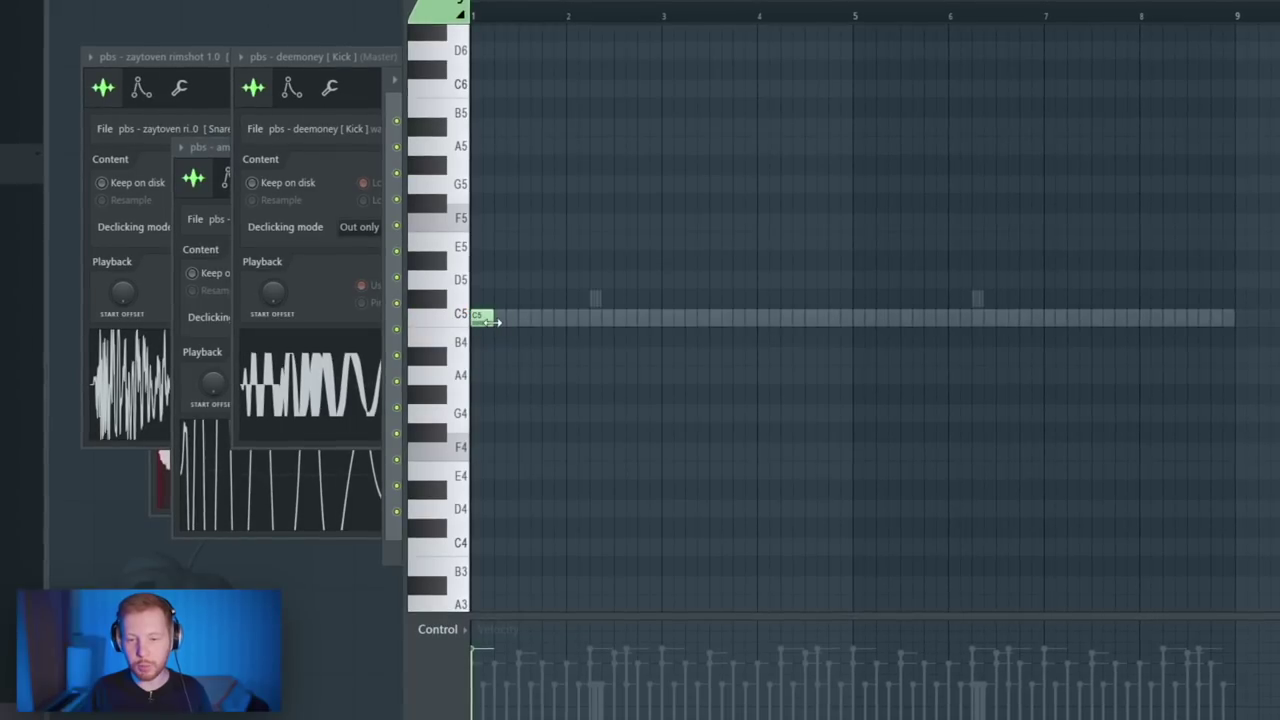
Step: Draw short C5 kick notes in bars 1 and 2 of the deemoney channel and duplicate them across all eight bars
{"action": "left_click", "coordinate": [593, 318]}
{"action": "key", "text": "space"}
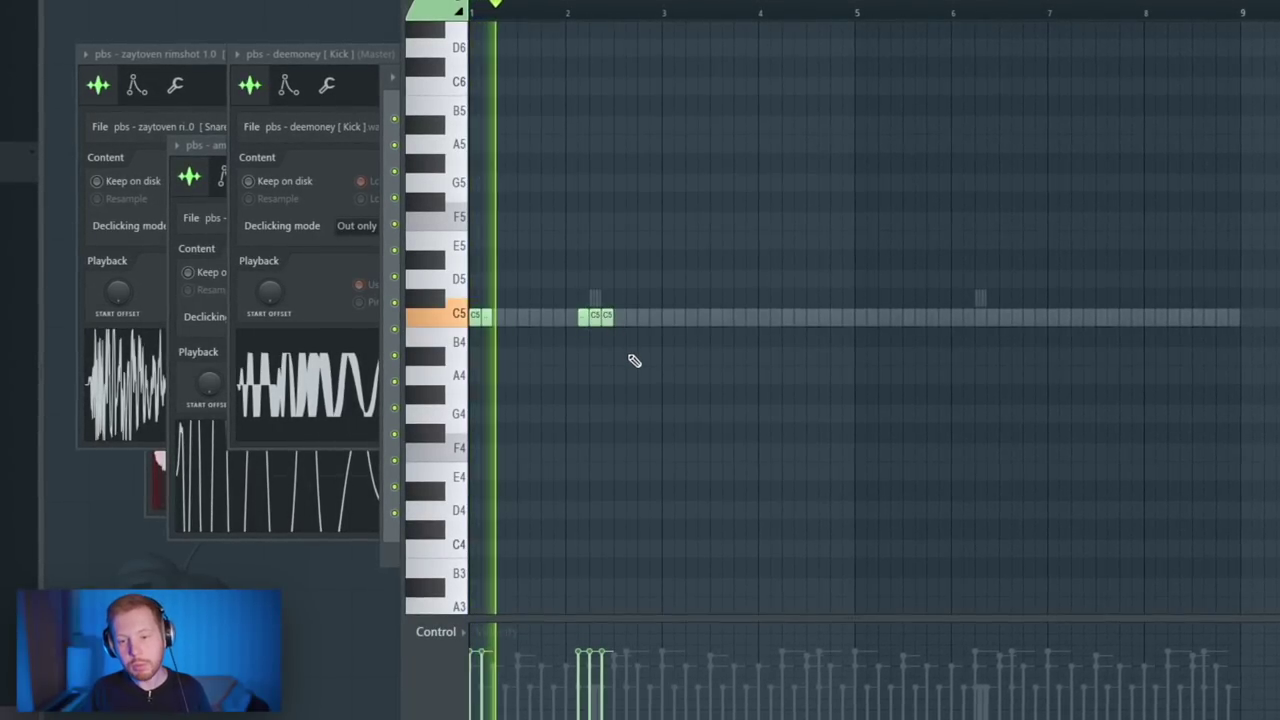
{"action": "key", "text": "ctrl+a"}
{"action": "left_click_drag", "start_coordinate": [483, 316], "coordinate": [694, 326]}
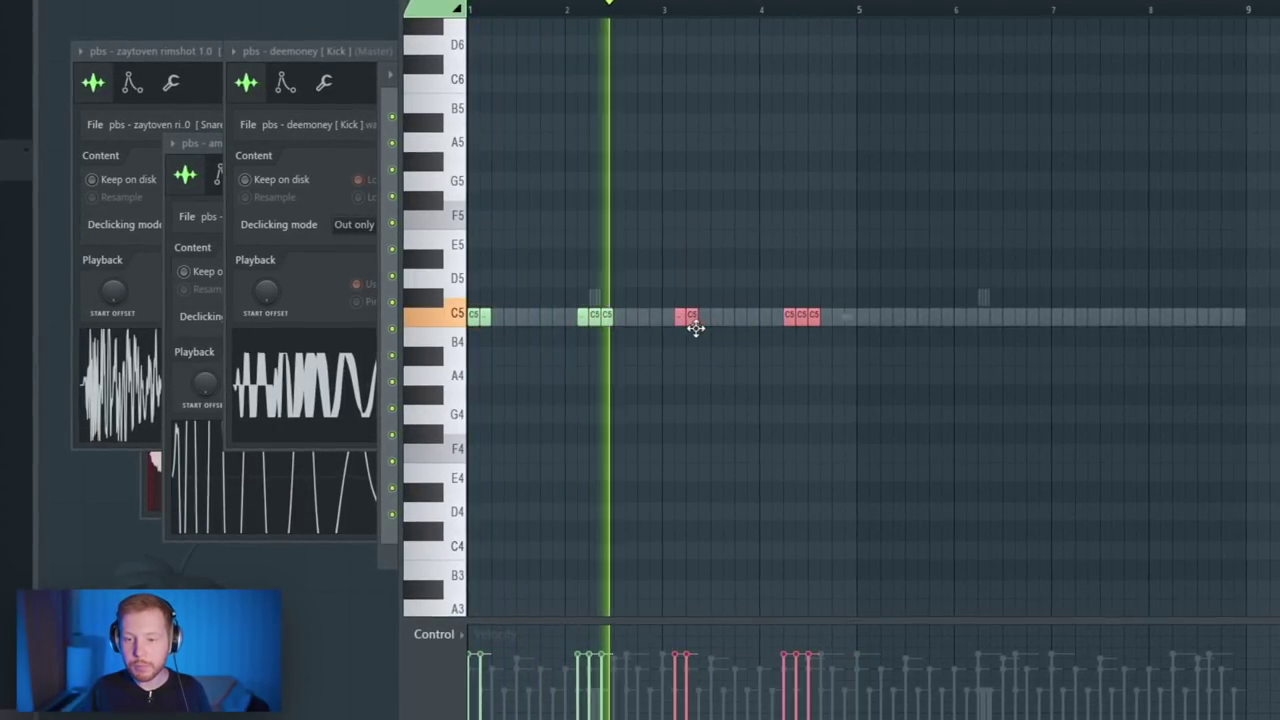
{"action": "key", "text": "space"}
{"action": "key", "text": "ctrl+a"}
{"action": "left_click_drag", "start_coordinate": [481, 317], "coordinate": [860, 337]}
{"action": "key", "text": "ctrl+d"}
{"action": "key", "text": "Escape"}
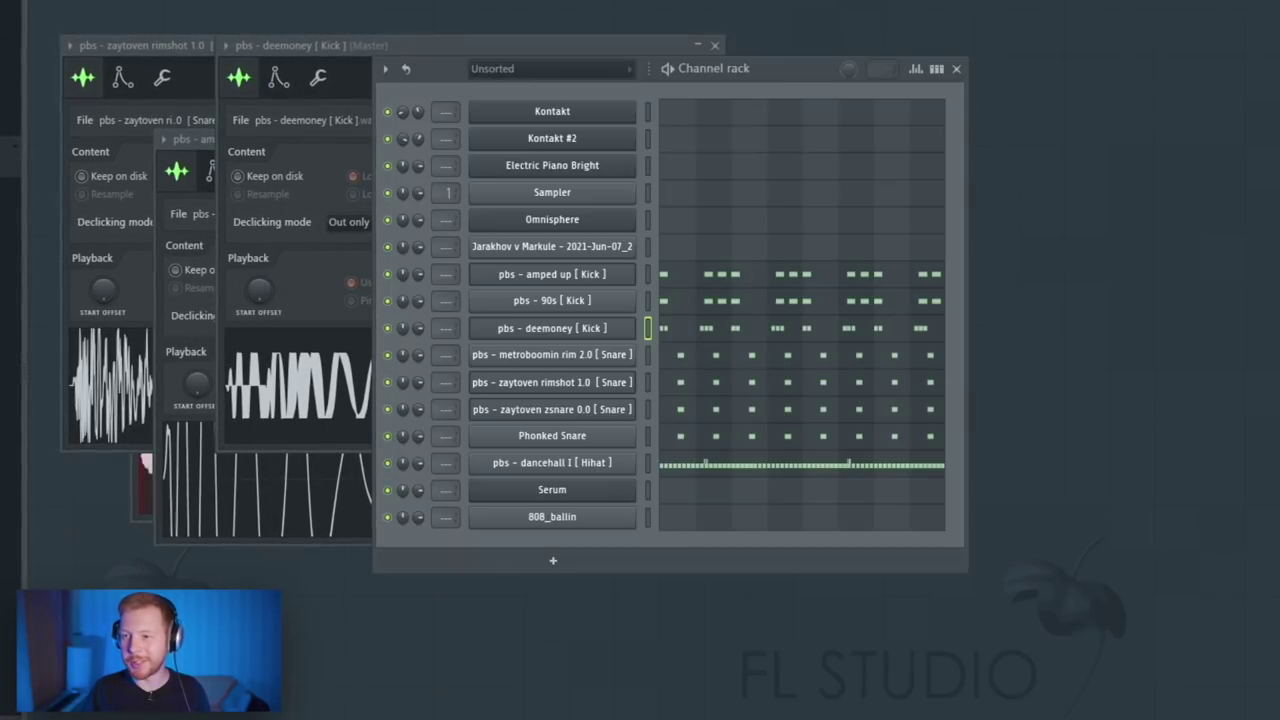
Step: Write an 808_ballin bassline opening with a one-bar F5 and shorter D5 notes in bar 2, and copy it to Serum
{"action": "left_click", "coordinate": [603, 518]}
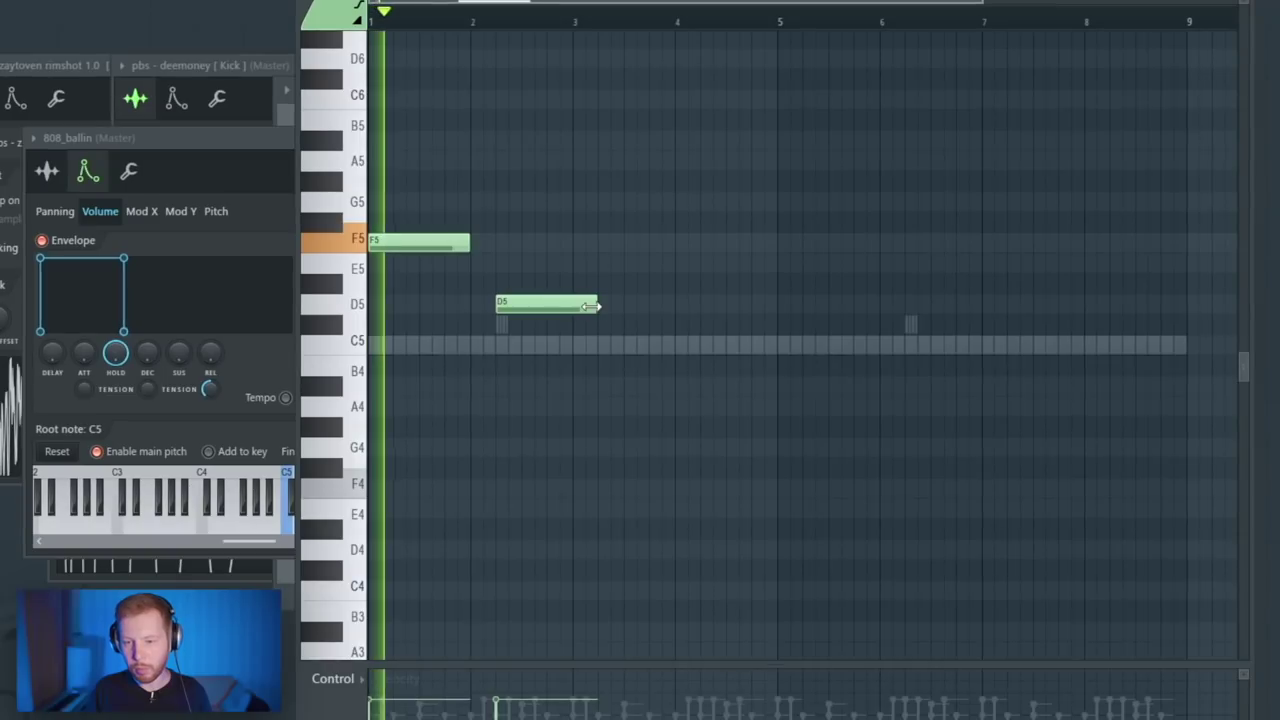
{"action": "left_click_drag", "start_coordinate": [597, 306], "coordinate": [521, 308]}
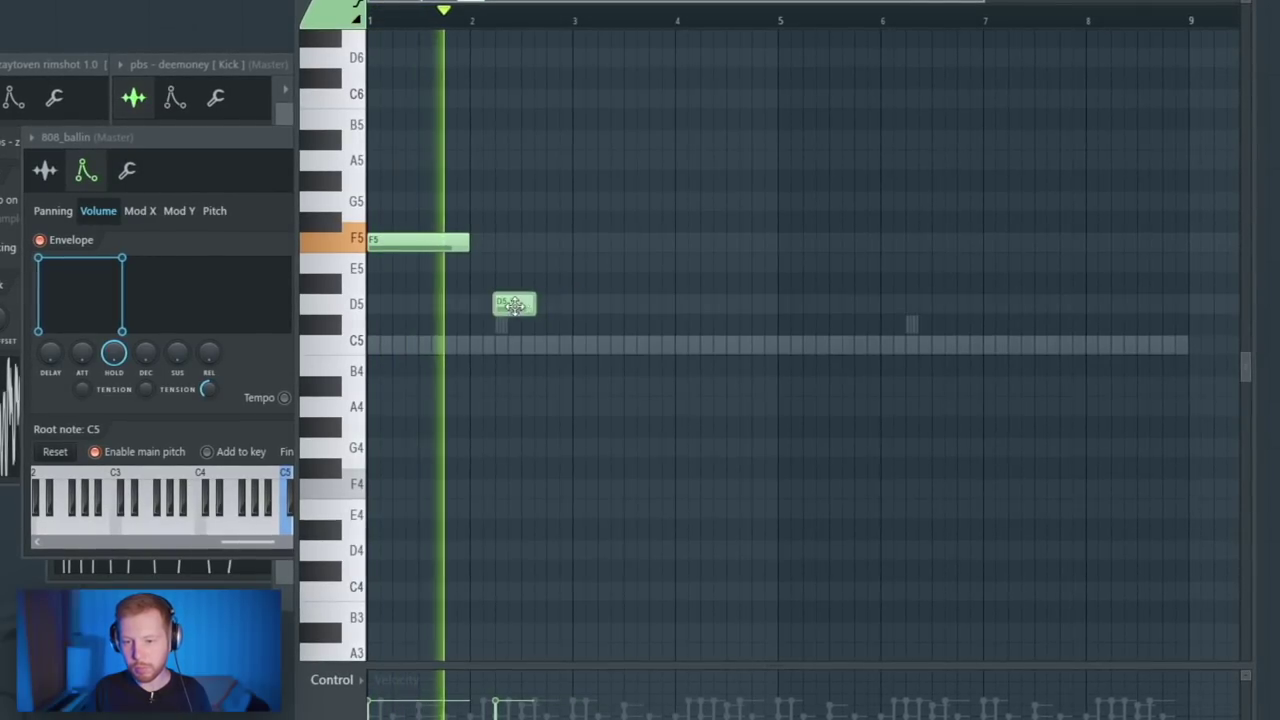
{"action": "left_click", "coordinate": [542, 308]}
{"action": "key", "text": "ctrl+a"}
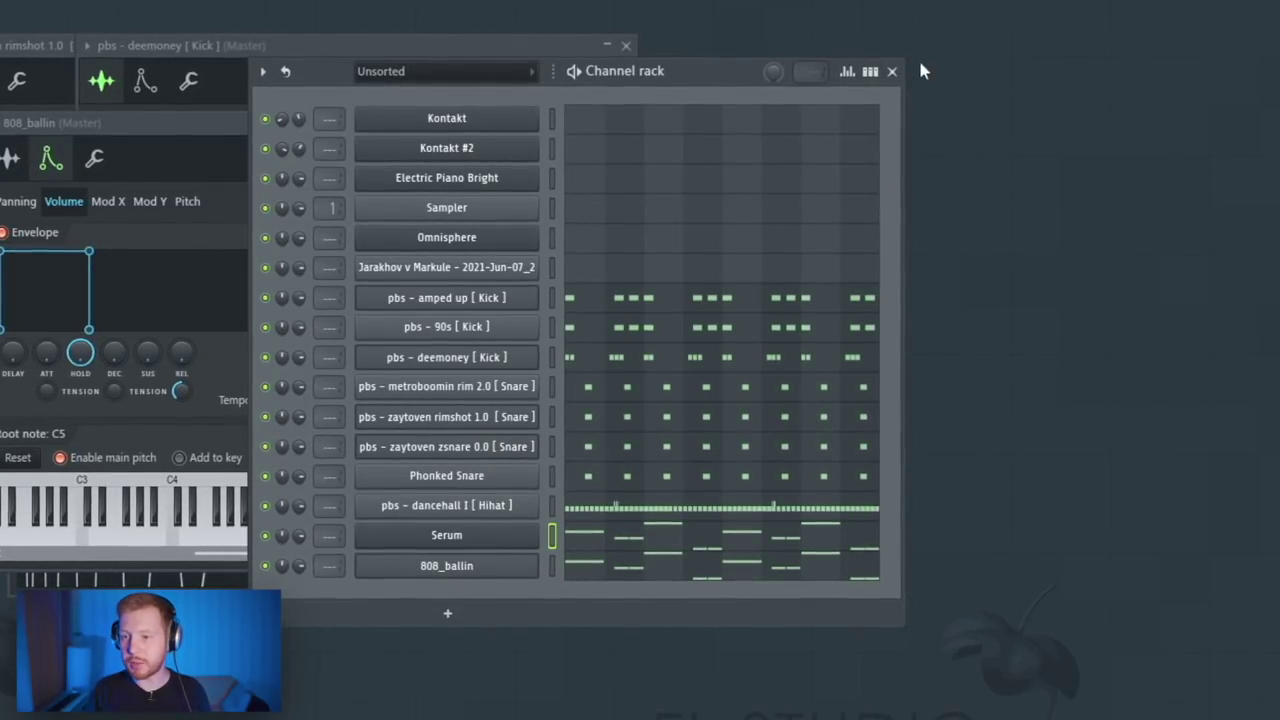
{"action": "left_click", "coordinate": [893, 72]}
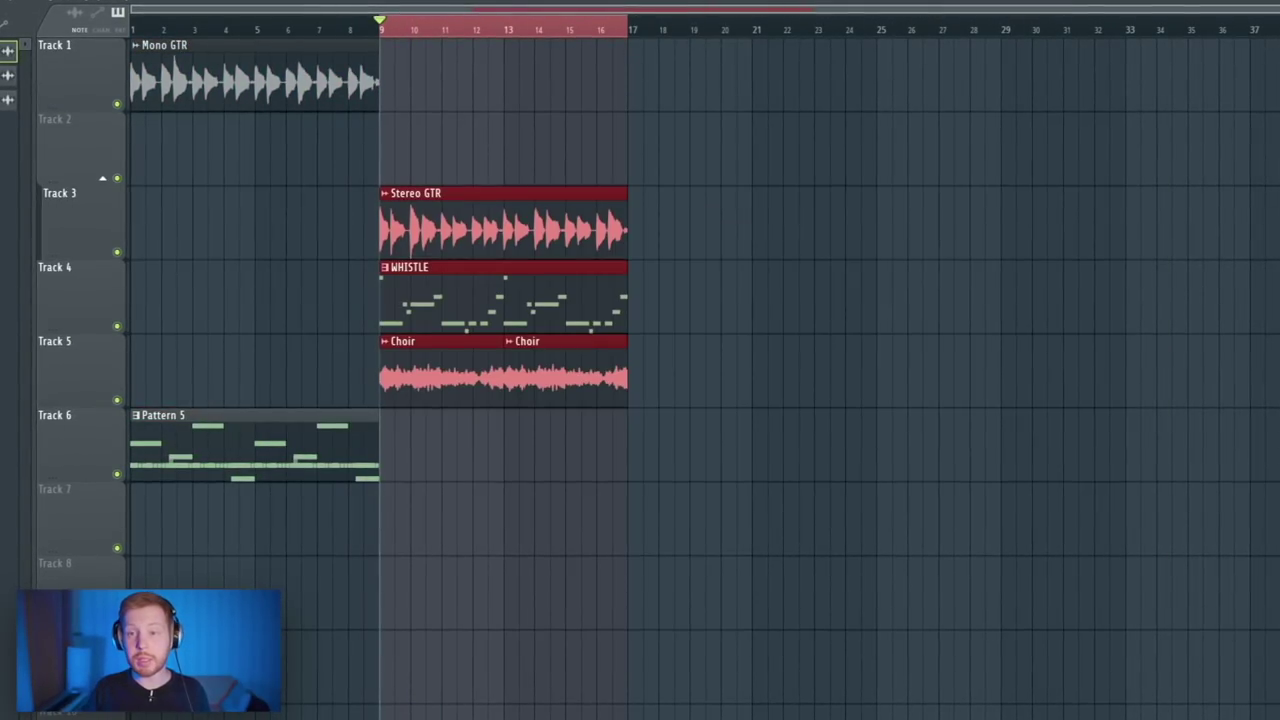
Step: Add A1StereoControl to the Stereo GTR mixer track and enable Safe Bass at 500 Hz
{"action": "key", "text": "F9"}
{"action": "left_click", "coordinate": [388, 181]}
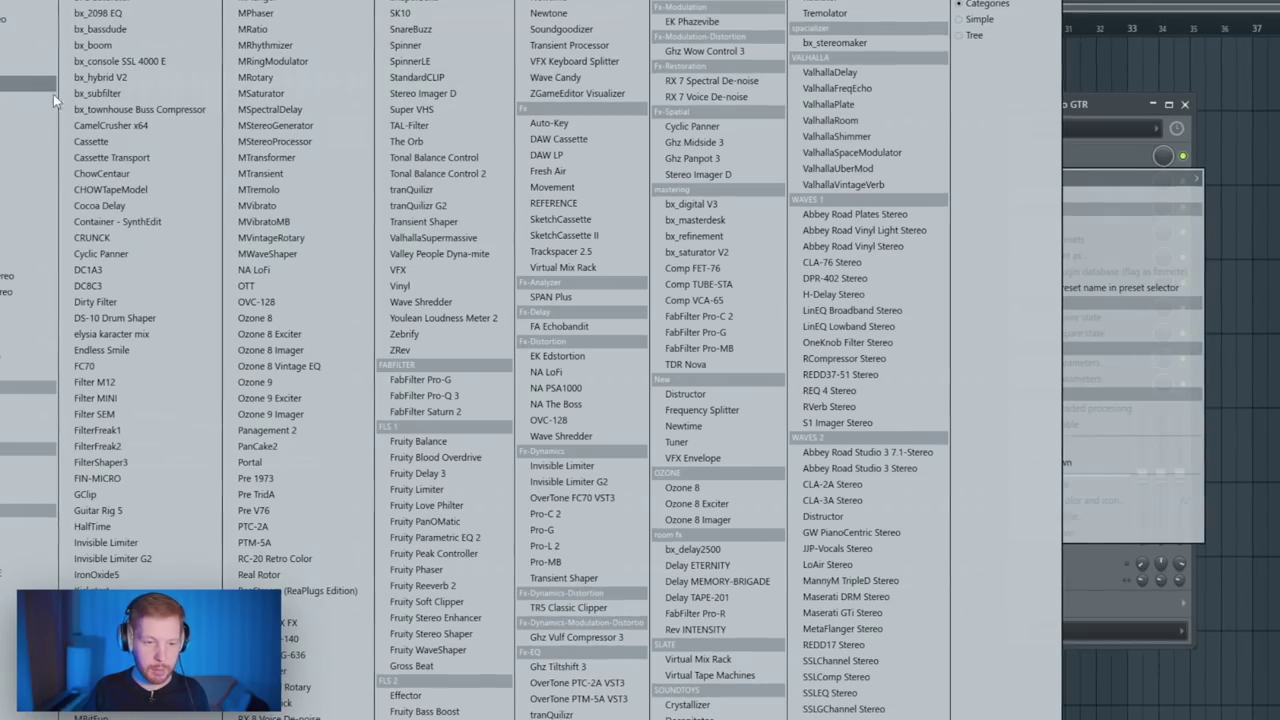
{"action": "left_click", "coordinate": [403, 205]}
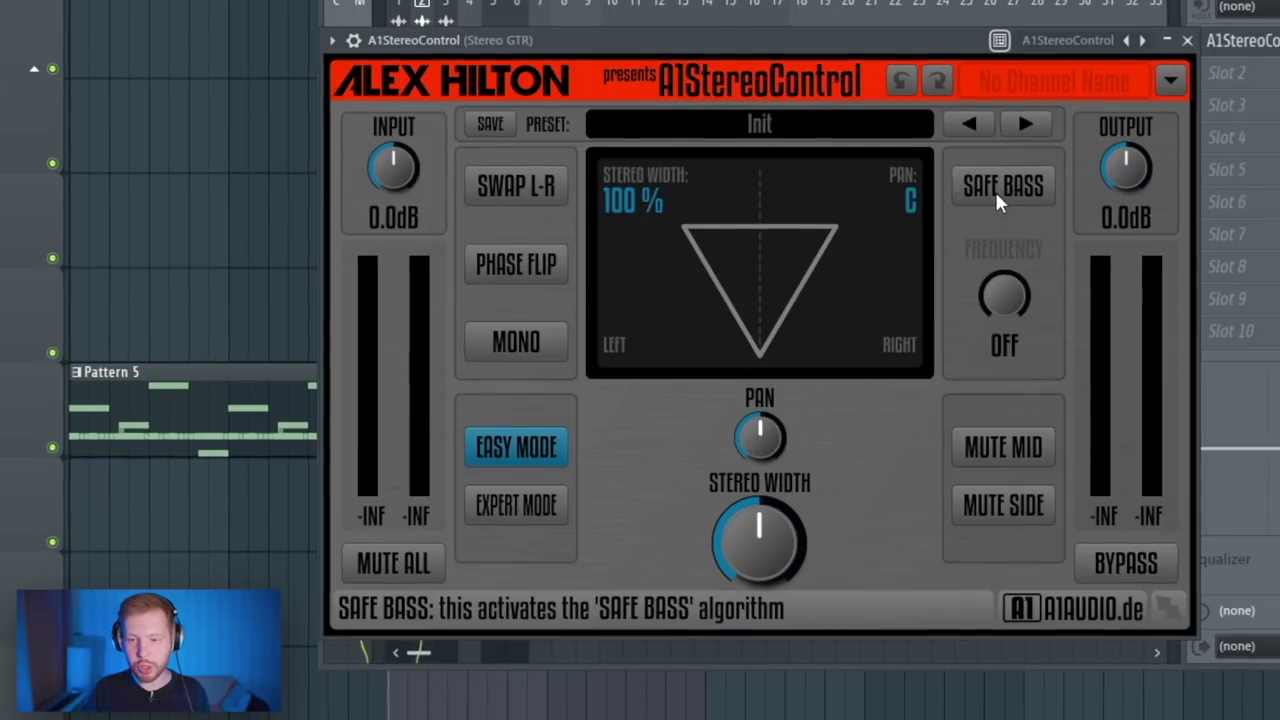
{"action": "left_click", "coordinate": [568, 318]}
{"action": "left_click_drag", "start_coordinate": [1004, 295], "coordinate": [1004, 275]}
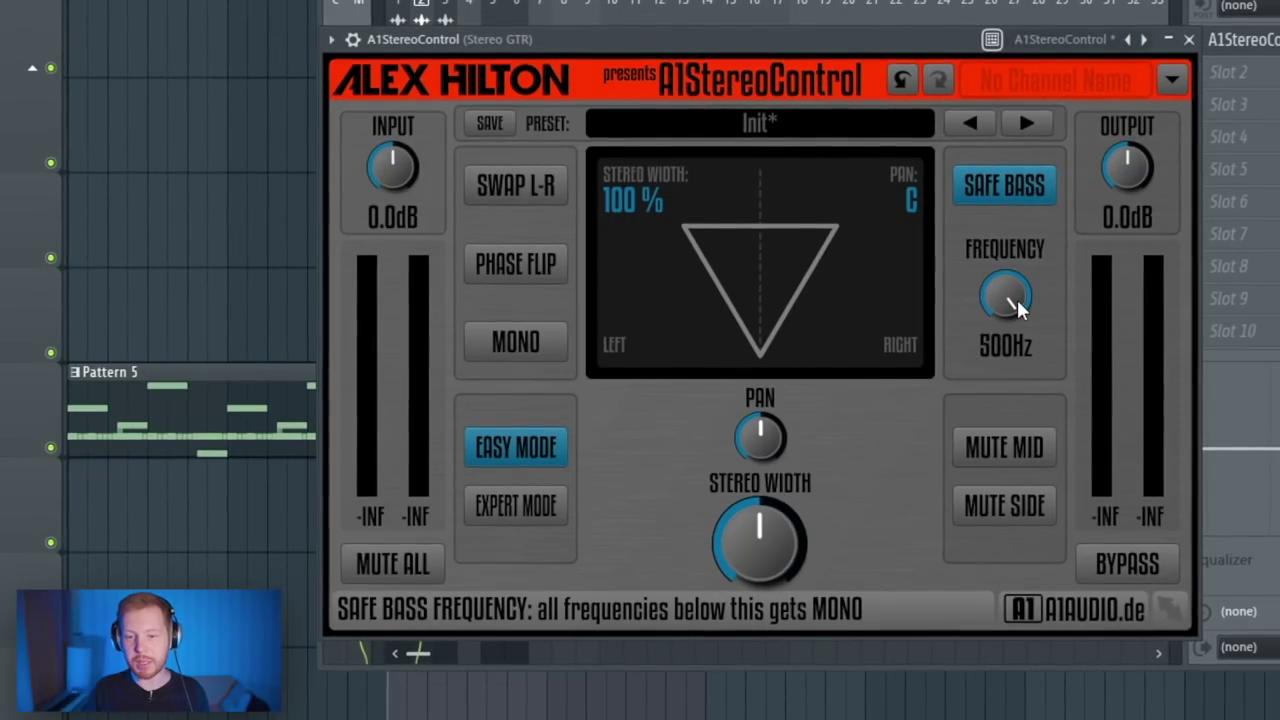
{"action": "key", "text": "space"}
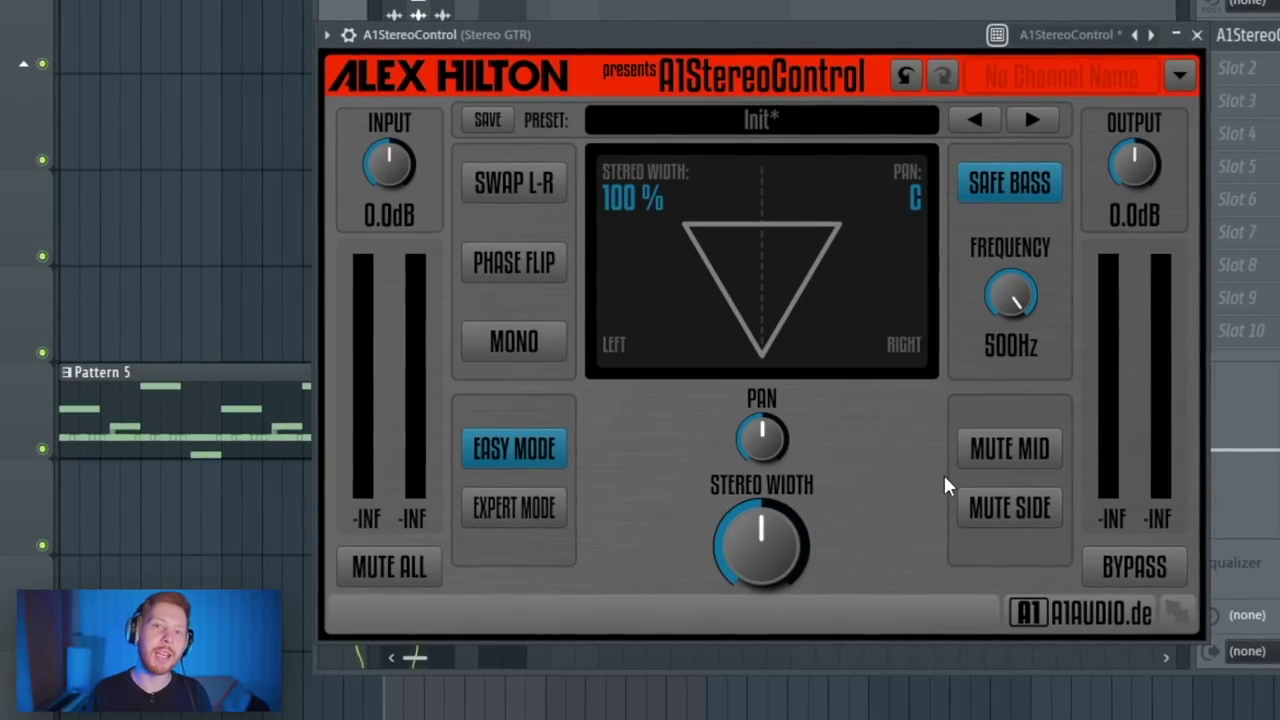
Step: Widen the stereo guitar to a stereo width of 180% while listening, and close A1StereoControl
{"action": "left_click_drag", "start_coordinate": [762, 545], "coordinate": [764, 450]}
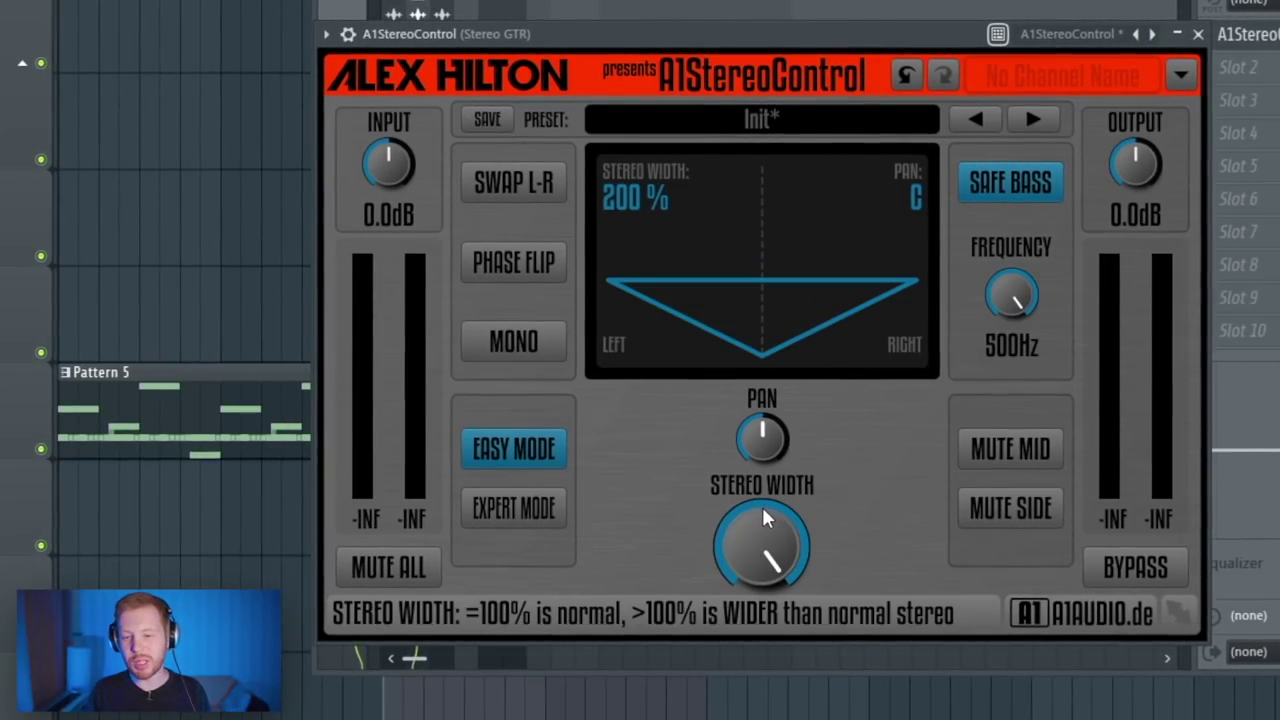
{"action": "key", "text": "space"}
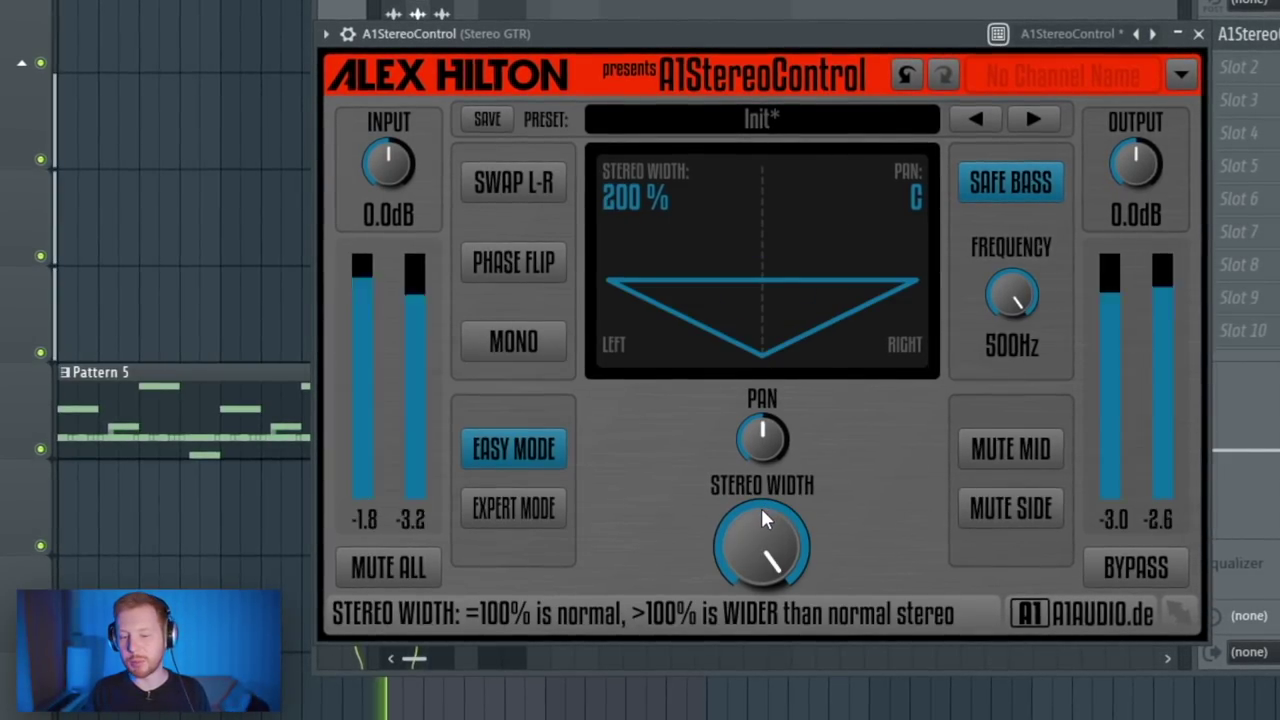
{"action": "left_click_drag", "start_coordinate": [762, 518], "coordinate": [766, 527]}
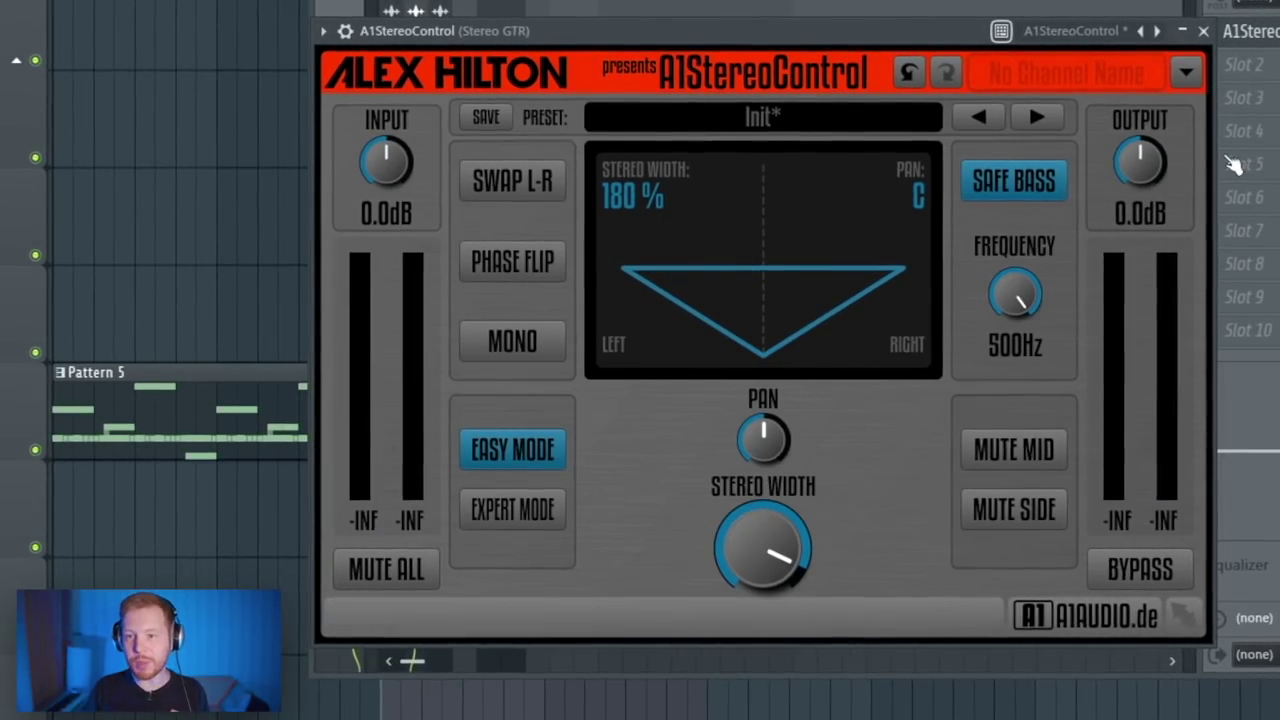
{"action": "left_click", "coordinate": [1204, 31]}
Step: Add DS-10 Drum Shaper to the Stereo GTR track, raise the attack and reduce the sustain to about -78%
{"action": "left_click", "coordinate": [1245, 63]}
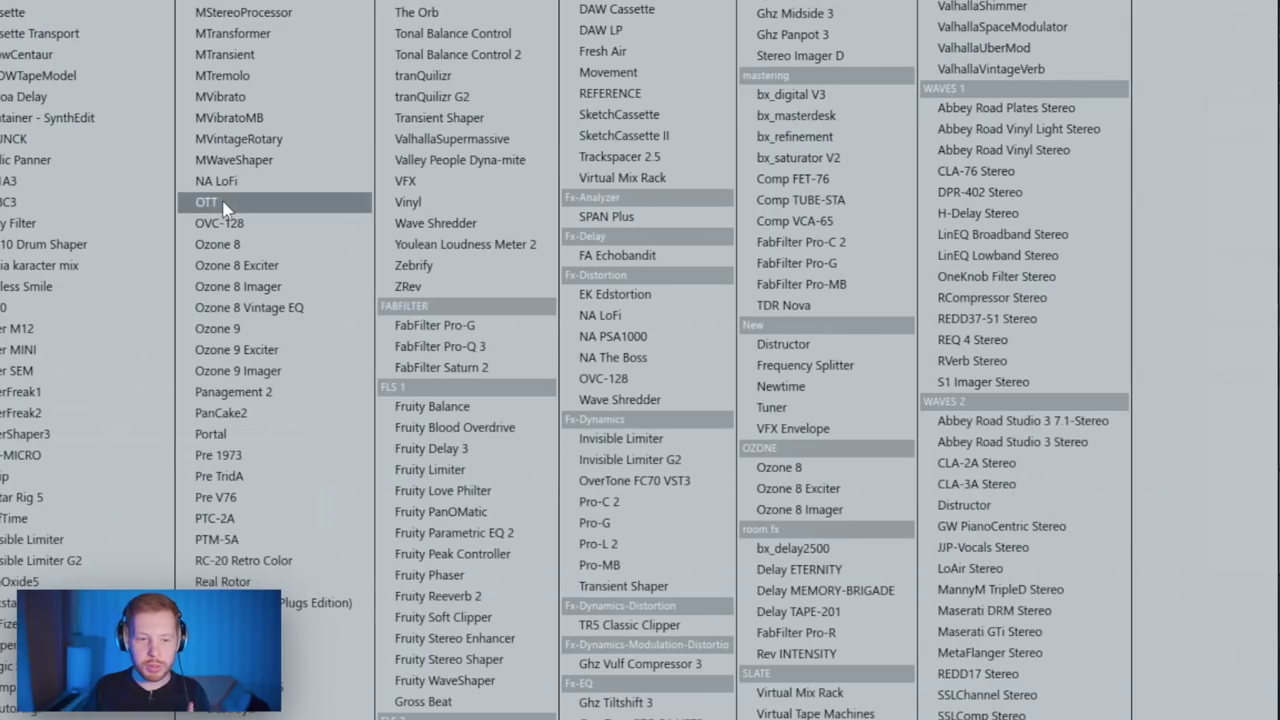
{"action": "left_click", "coordinate": [122, 445]}
{"action": "left_click_drag", "start_coordinate": [147, 120], "coordinate": [462, 81]}
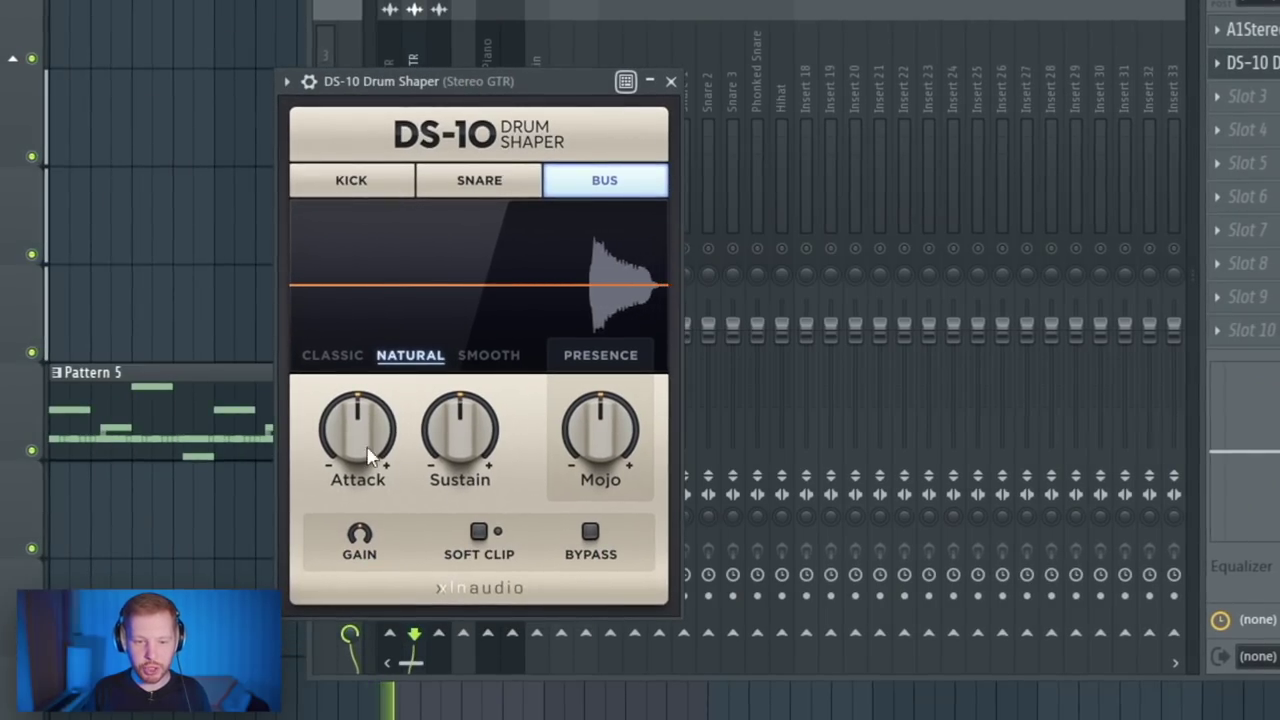
{"action": "left_click_drag", "start_coordinate": [409, 283], "coordinate": [401, 244]}
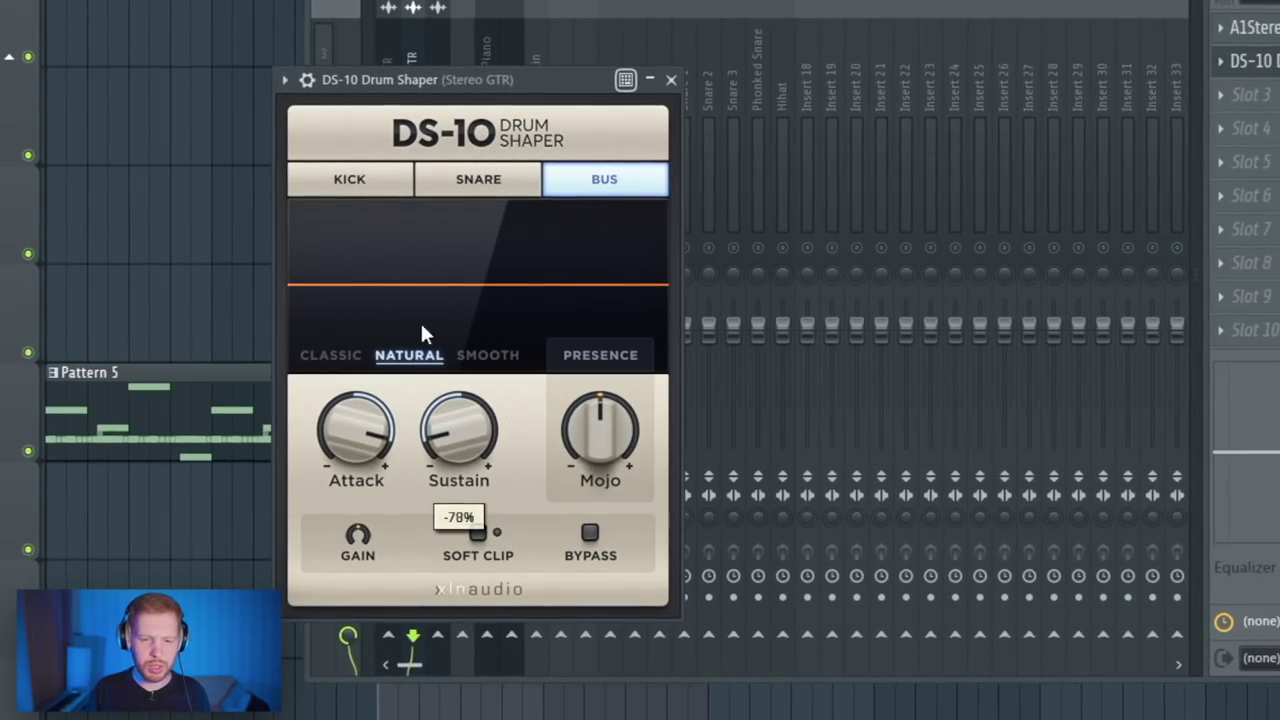
{"action": "key", "text": "space"}
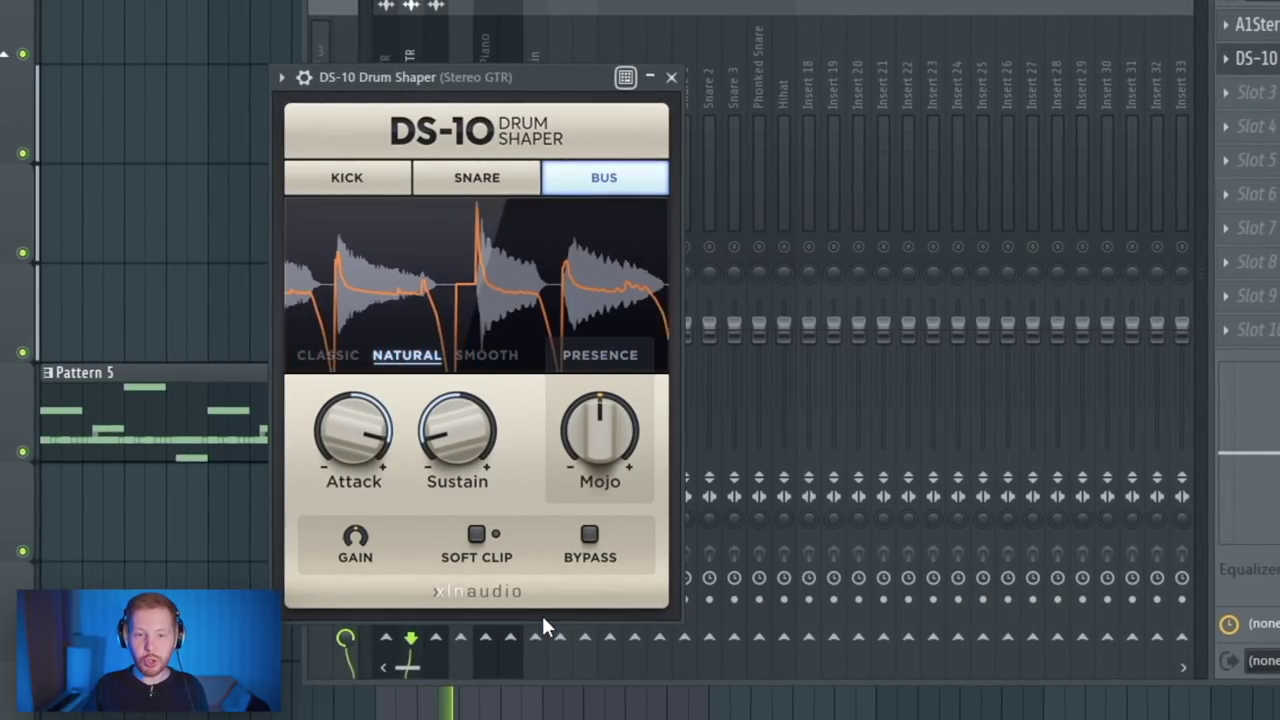
Step: Add FabFilter Pro-Q 3 to the Stereo GTR track and shape its low end with an EQ band
{"action": "key", "text": "space"}
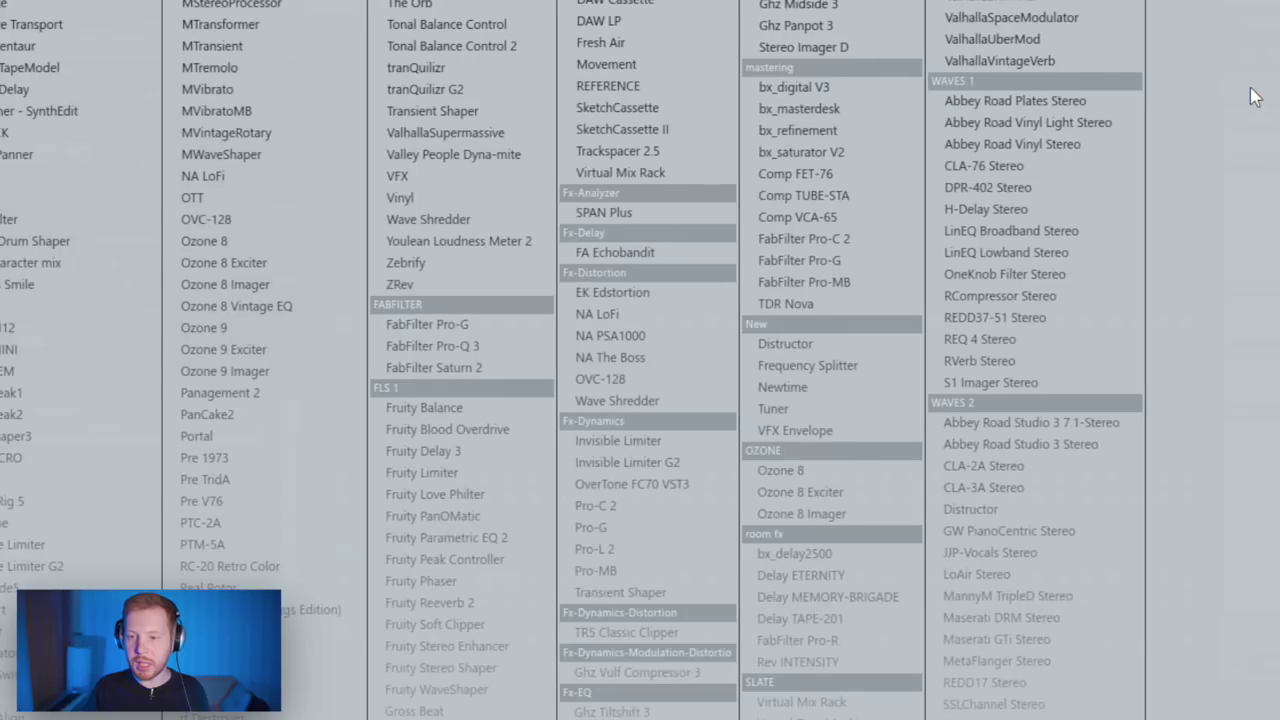
{"action": "left_click", "coordinate": [503, 346]}
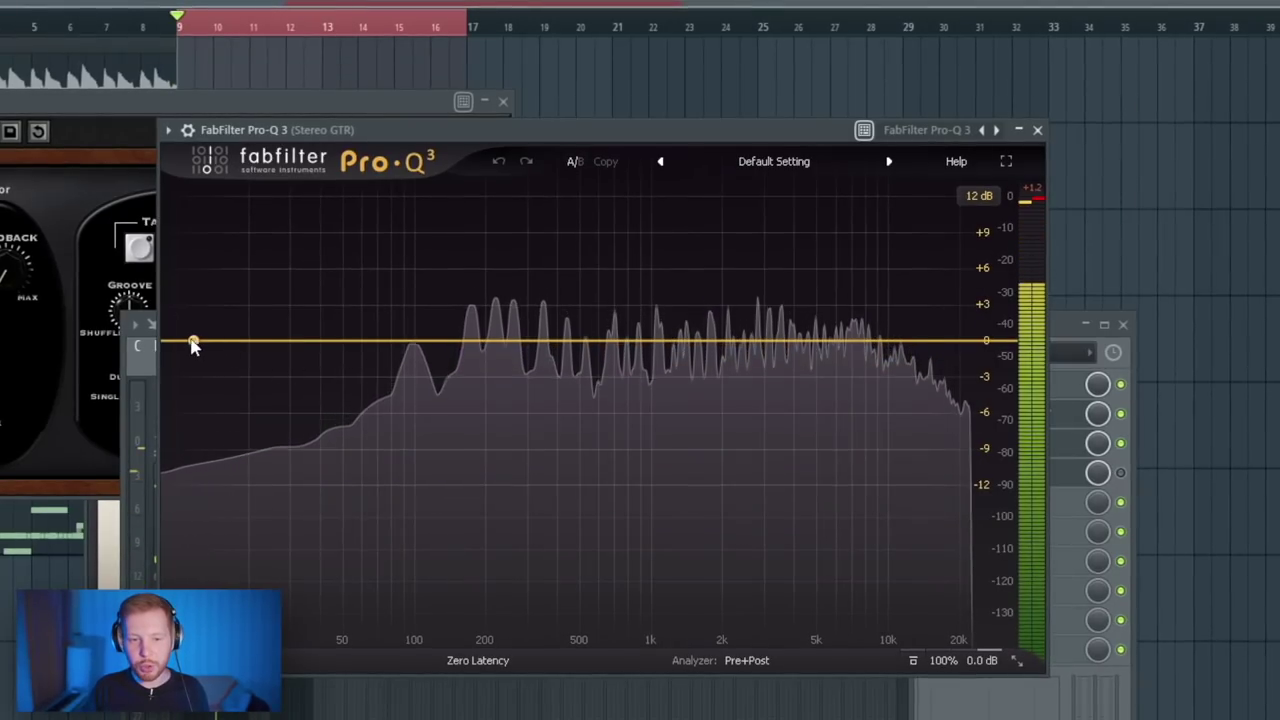
{"action": "left_click_drag", "start_coordinate": [193, 345], "coordinate": [497, 385]}
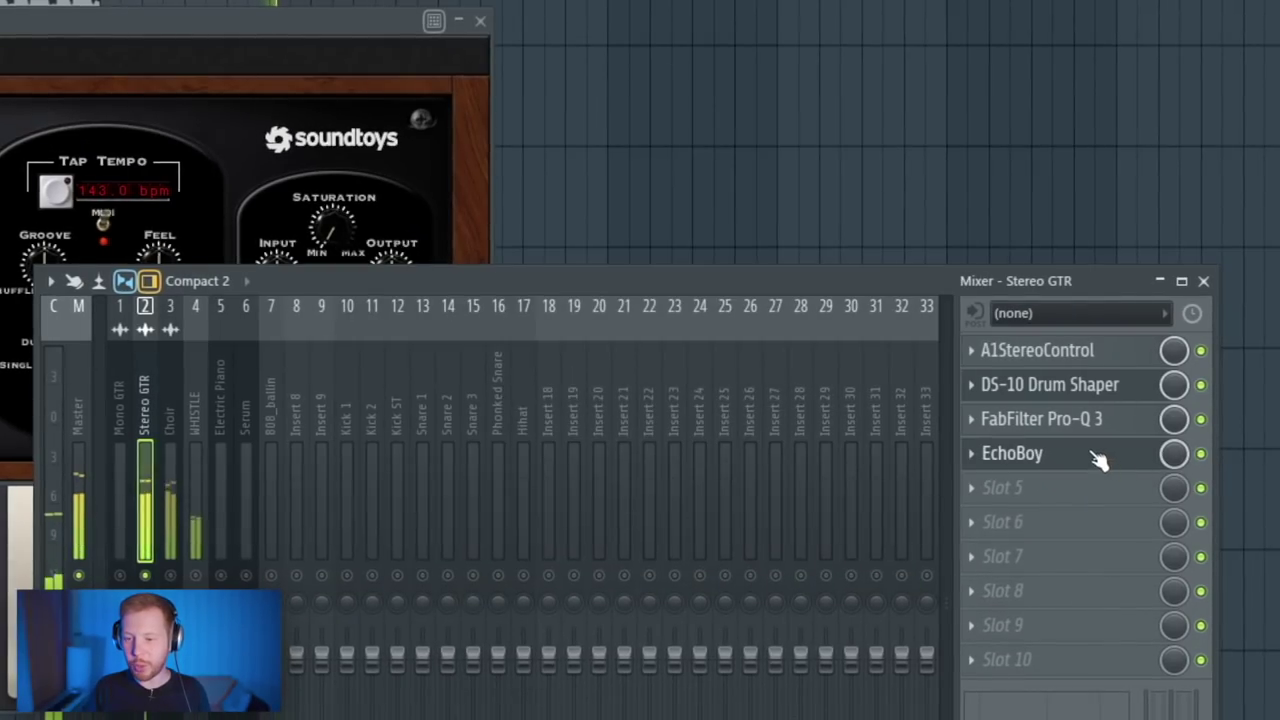
Step: Lower the mix and raise the low cut of EchoBoy on the Stereo GTR track
{"action": "left_click", "coordinate": [1098, 457]}
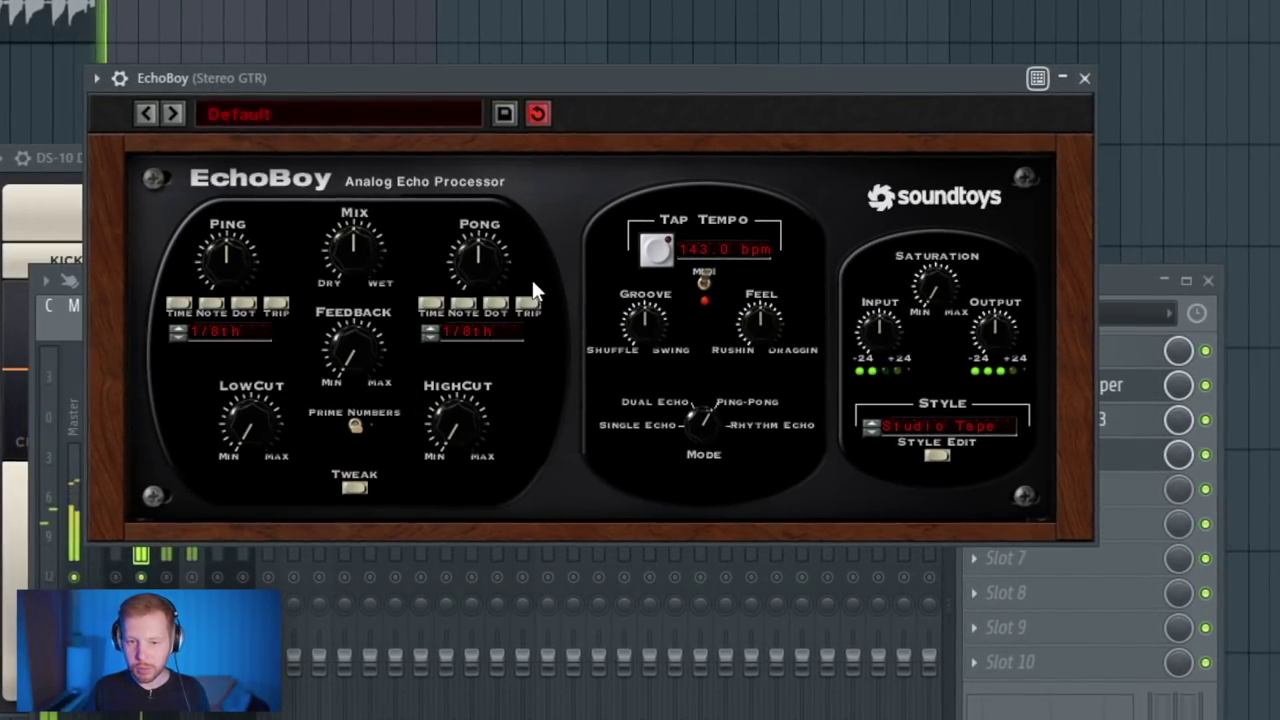
{"action": "left_click_drag", "start_coordinate": [341, 297], "coordinate": [344, 321]}
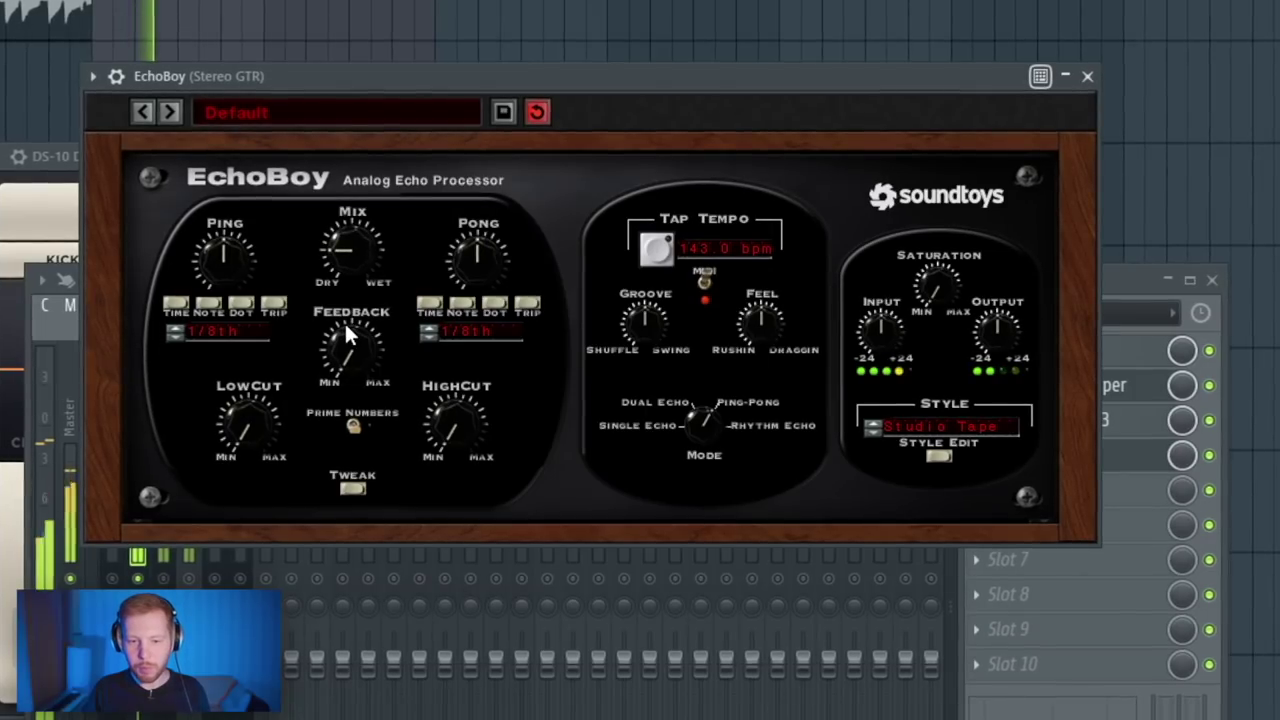
{"action": "left_click_drag", "start_coordinate": [257, 424], "coordinate": [264, 364]}
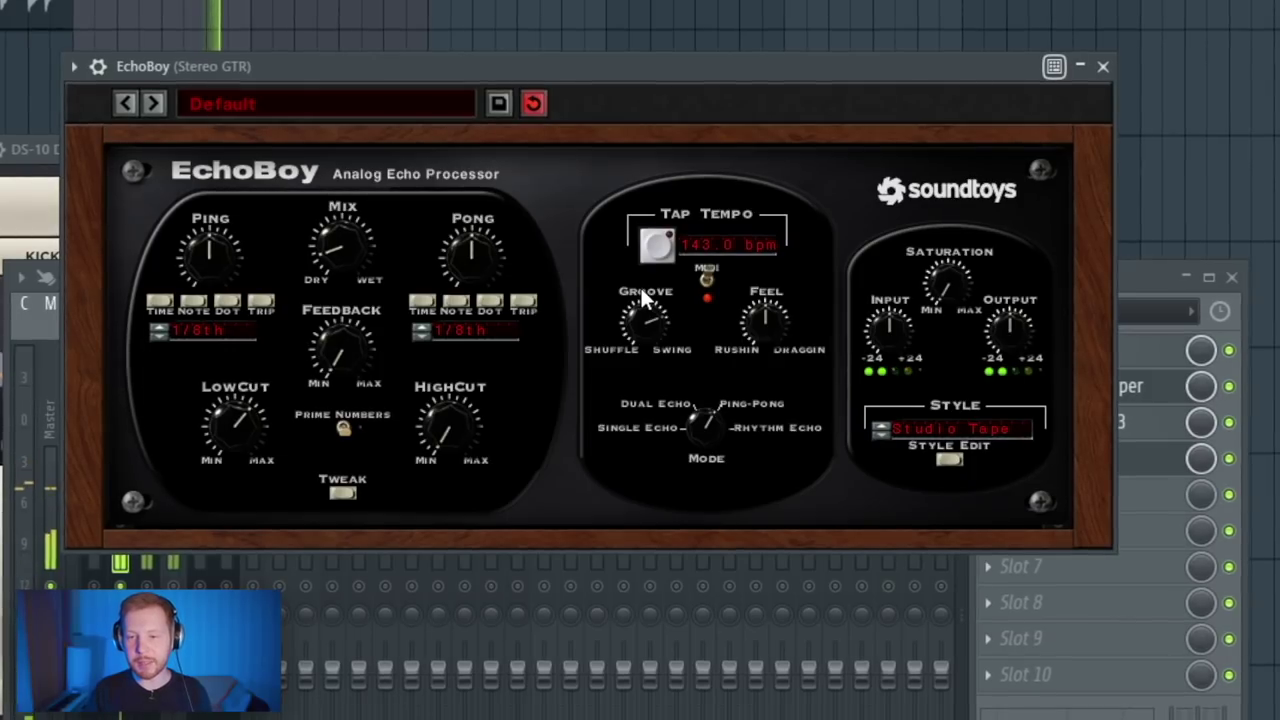
{"action": "left_click", "coordinate": [1100, 68]}
Step: Add ValhallaVintageVerb to the Stereo GTR track and set its color to NOW
{"action": "left_click", "coordinate": [1022, 494]}
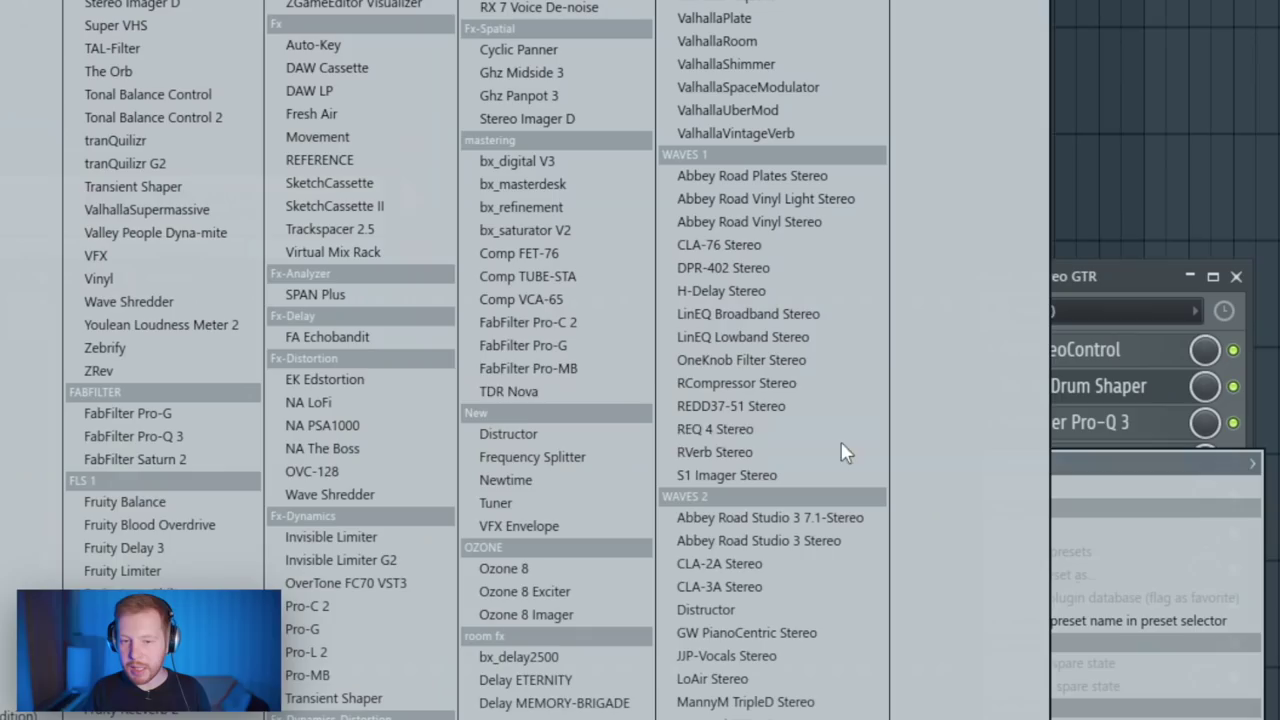
{"action": "left_click", "coordinate": [772, 134]}
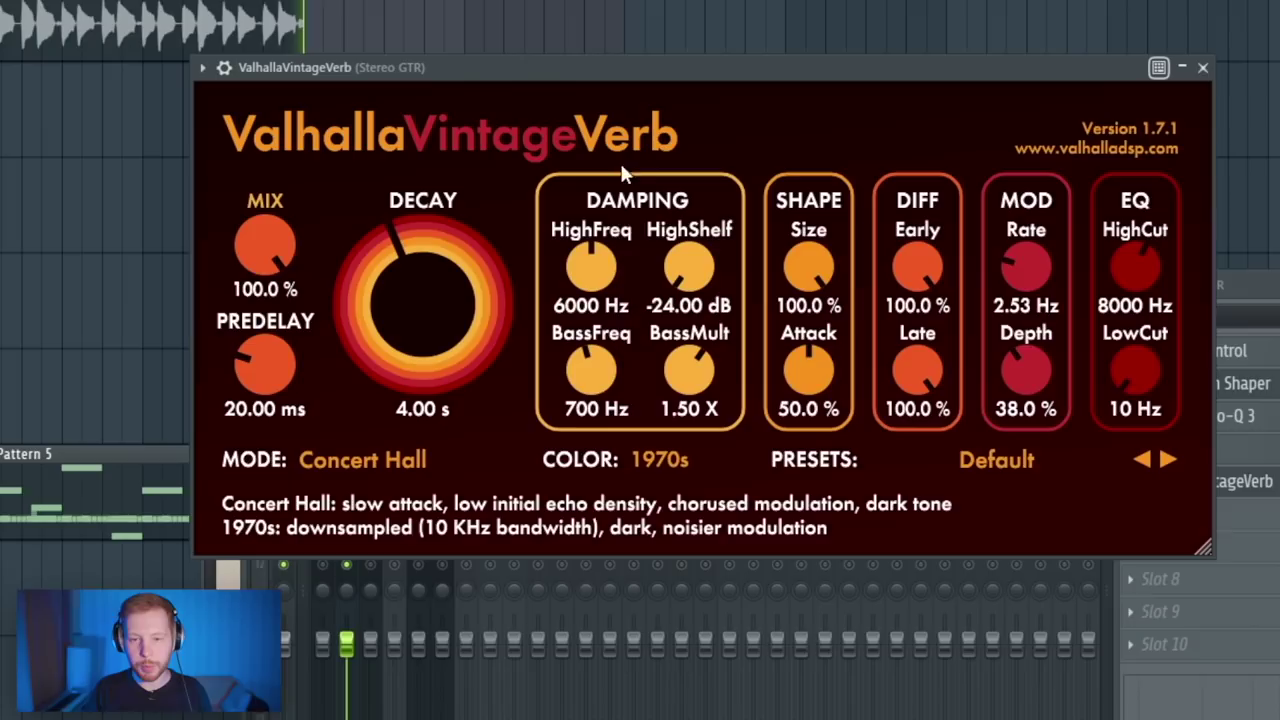
{"action": "left_click", "coordinate": [660, 460]}
{"action": "left_click", "coordinate": [675, 540]}
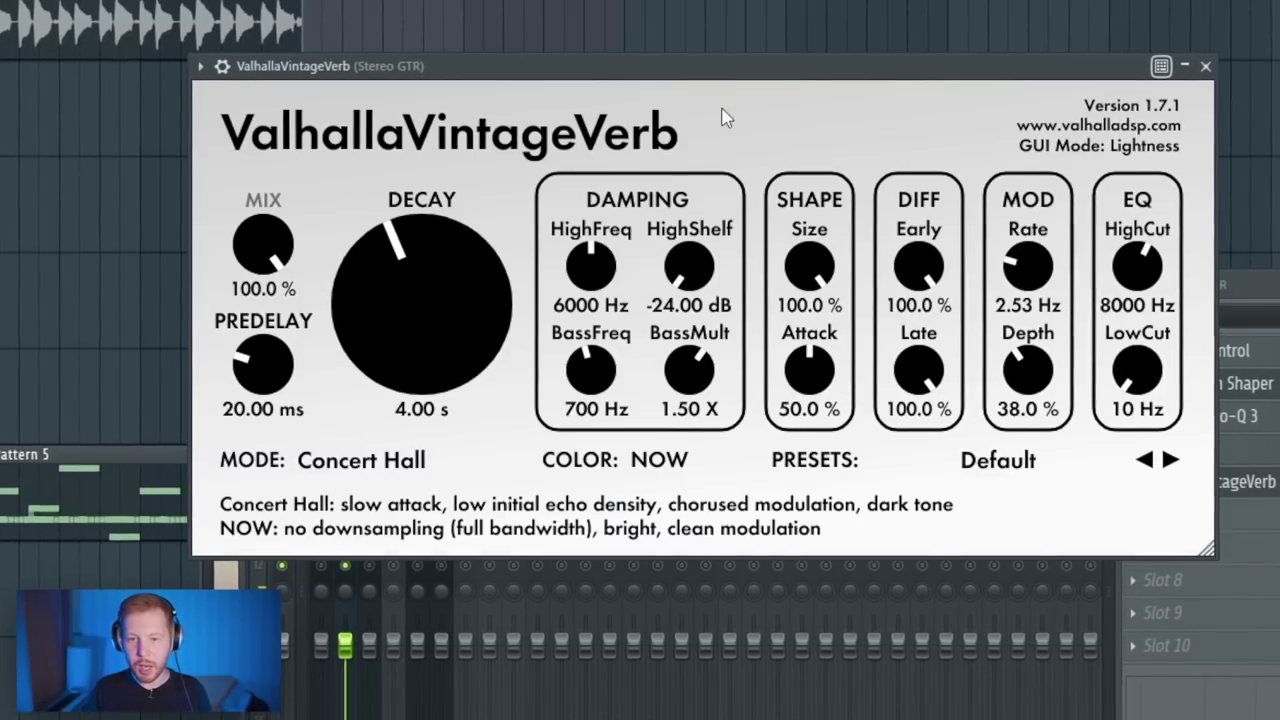
Step: Set the decay of ValhallaVintageVerb on the Stereo GTR track to 2.46 s and its low cut to 580 Hz
{"action": "left_click_drag", "start_coordinate": [459, 288], "coordinate": [459, 300]}
{"action": "left_click_drag", "start_coordinate": [1141, 372], "coordinate": [1180, 285]}
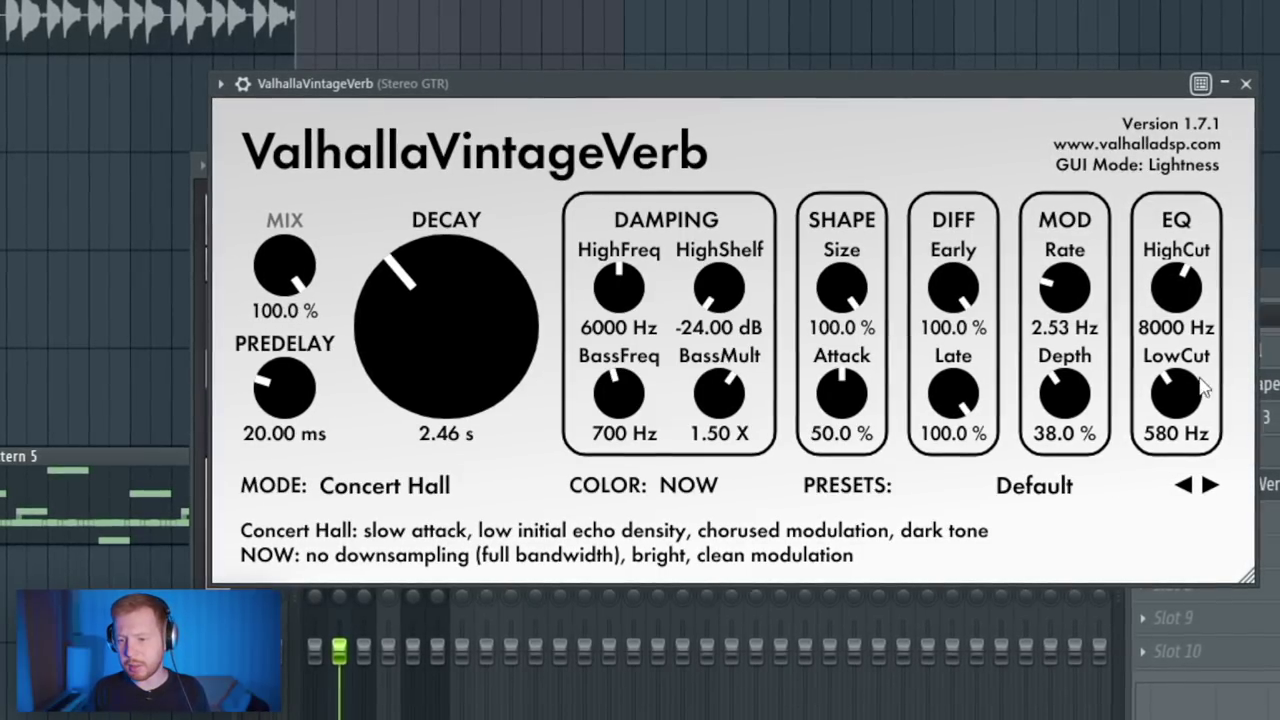
{"action": "left_click_drag", "start_coordinate": [322, 220], "coordinate": [313, 503]}
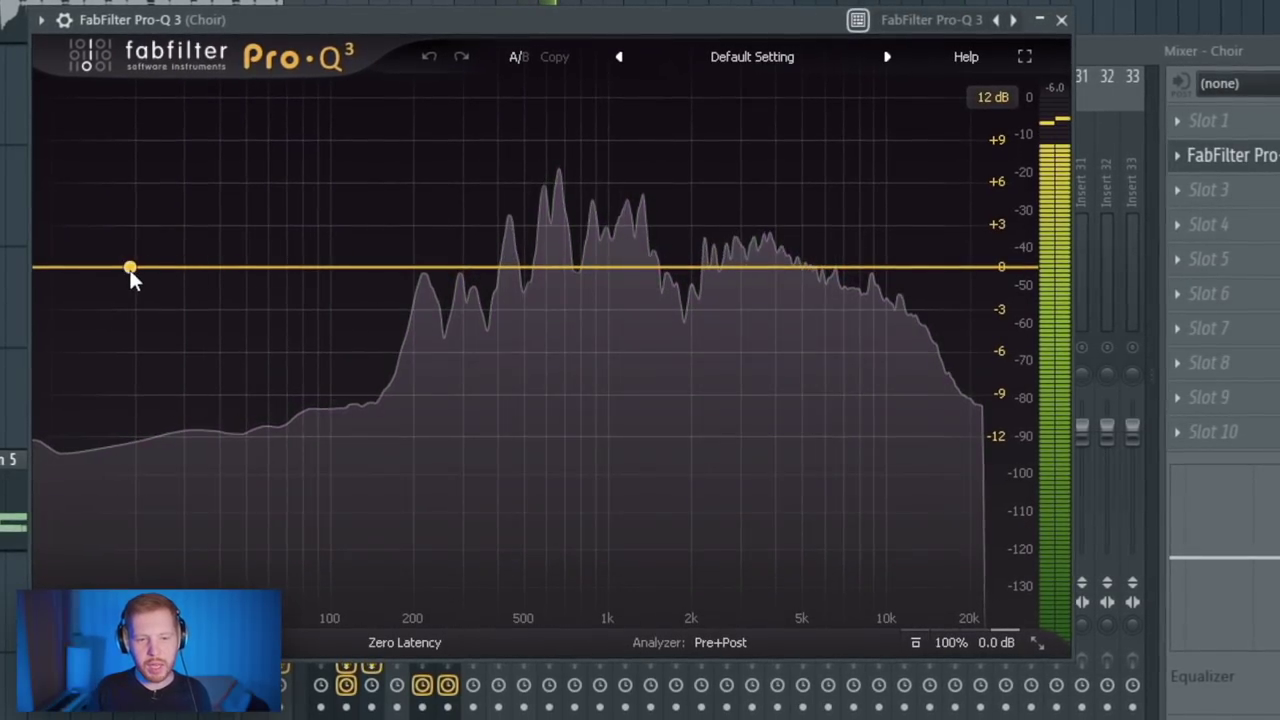
Step: Reduce the Choir track's low end in FabFilter Pro-Q 3 and pull down a band in the midrange
{"action": "left_click_drag", "start_coordinate": [129, 271], "coordinate": [333, 331]}
{"action": "mouse_move", "coordinate": [590, 312]}
{"action": "left_mouse_down"}
{"action": "mouse_move", "coordinate": [614, 323]}
{"action": "mouse_move", "coordinate": [605, 328]}
{"action": "left_mouse_up"}
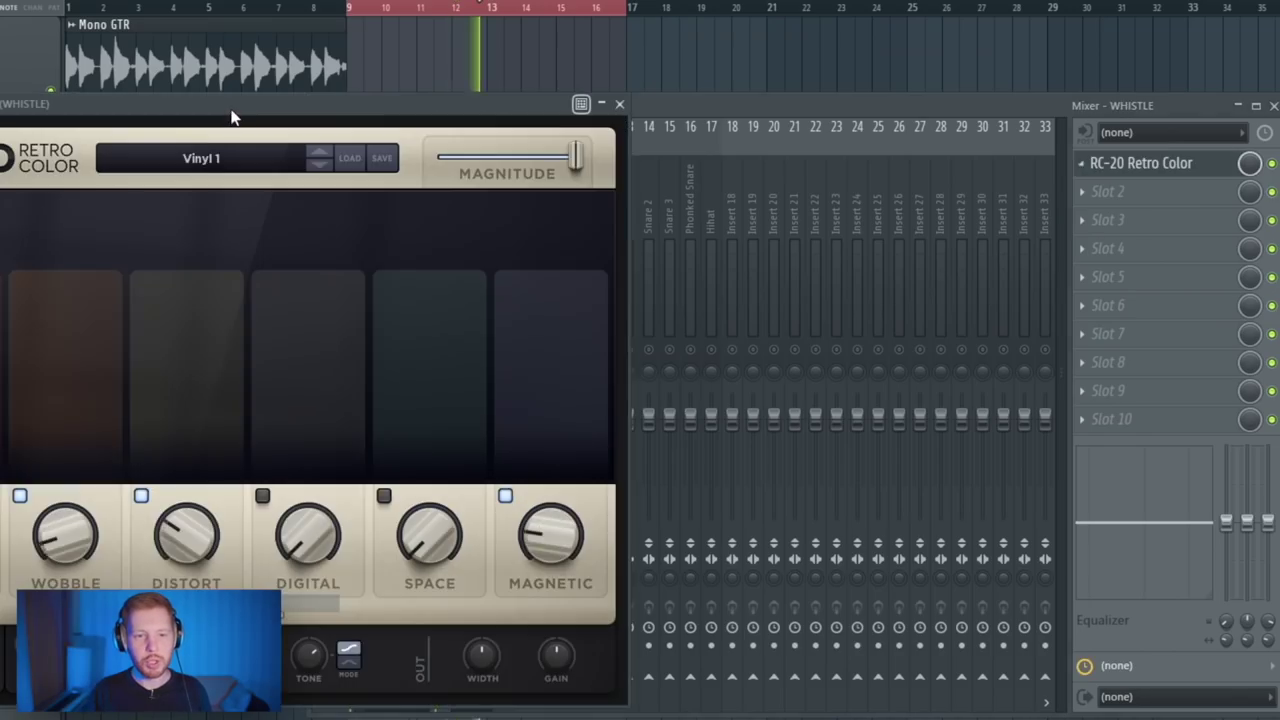
Step: Extend the second band of the WHISTLE track's Ozone 8 Imager up to 4.42k and set its width to 55.7
{"action": "left_click_drag", "start_coordinate": [234, 120], "coordinate": [449, 116]}
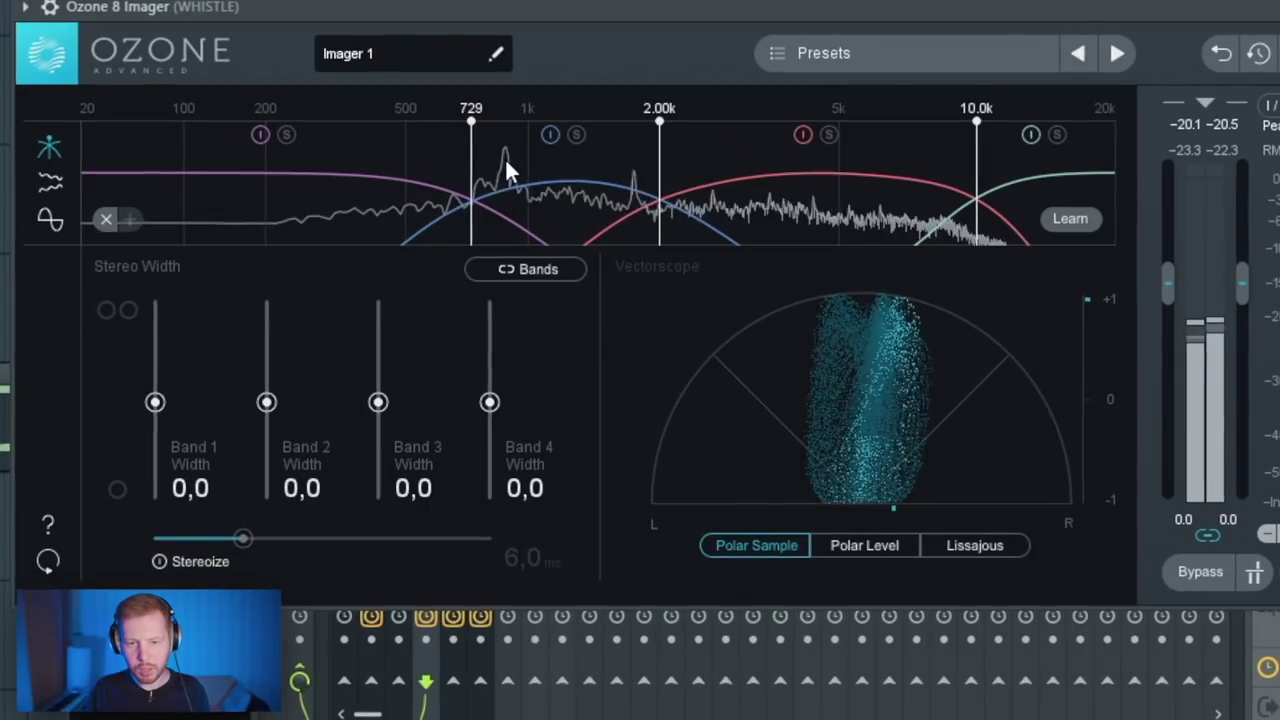
{"action": "key", "text": "space"}
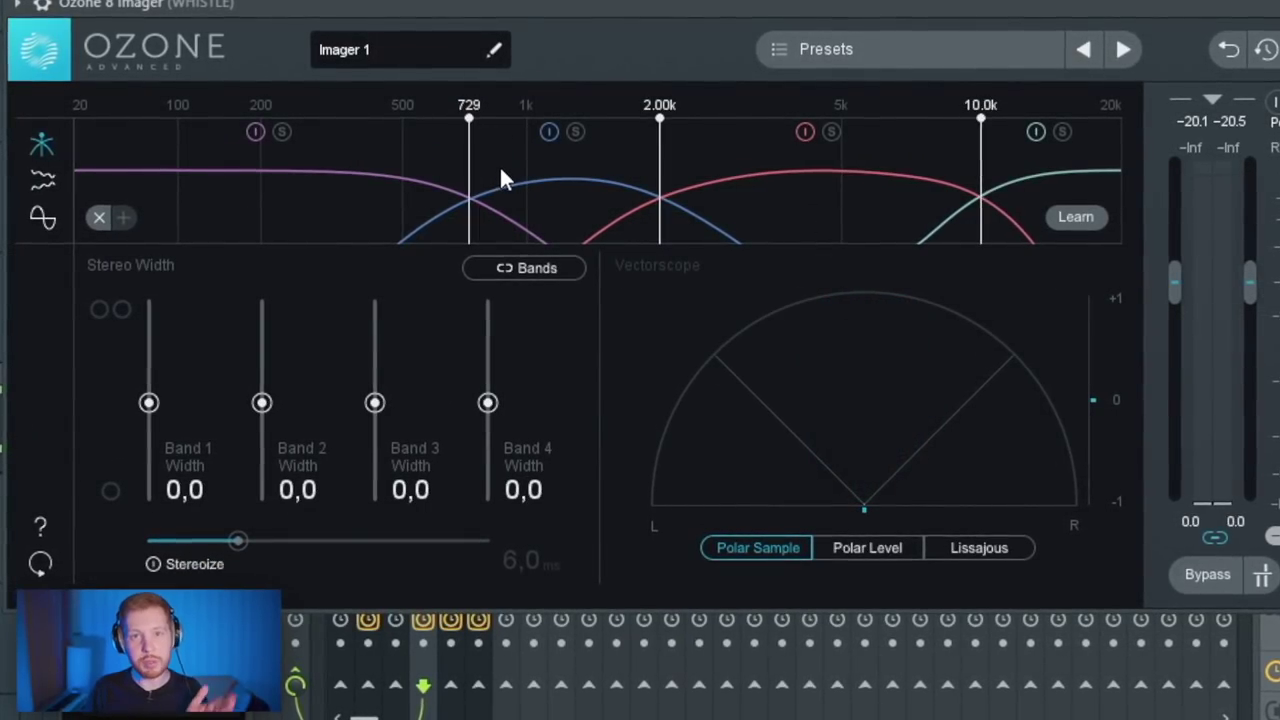
{"action": "key", "text": "space"}
{"action": "left_click_drag", "start_coordinate": [655, 175], "coordinate": [851, 163]}
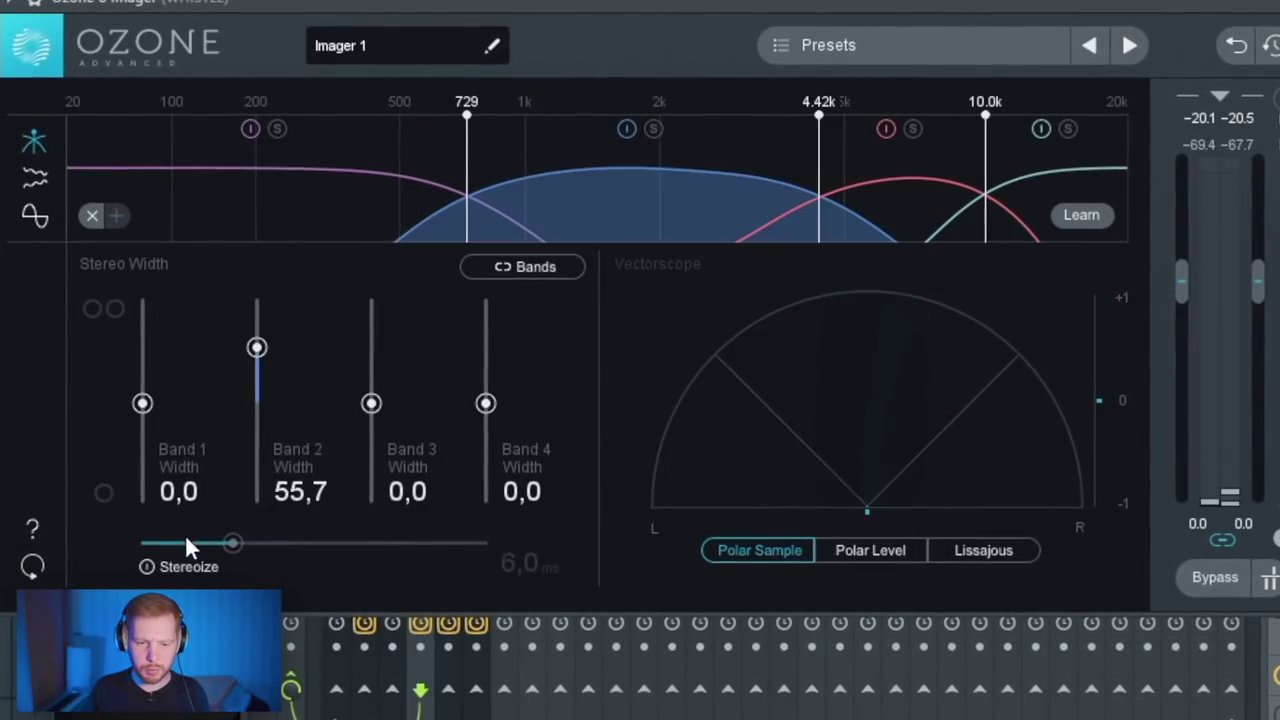
Step: Enable Stereoize in the WHISTLE imager, widen the third band and move its upper crossover higher
{"action": "left_click", "coordinate": [176, 559]}
{"action": "key", "text": "space"}
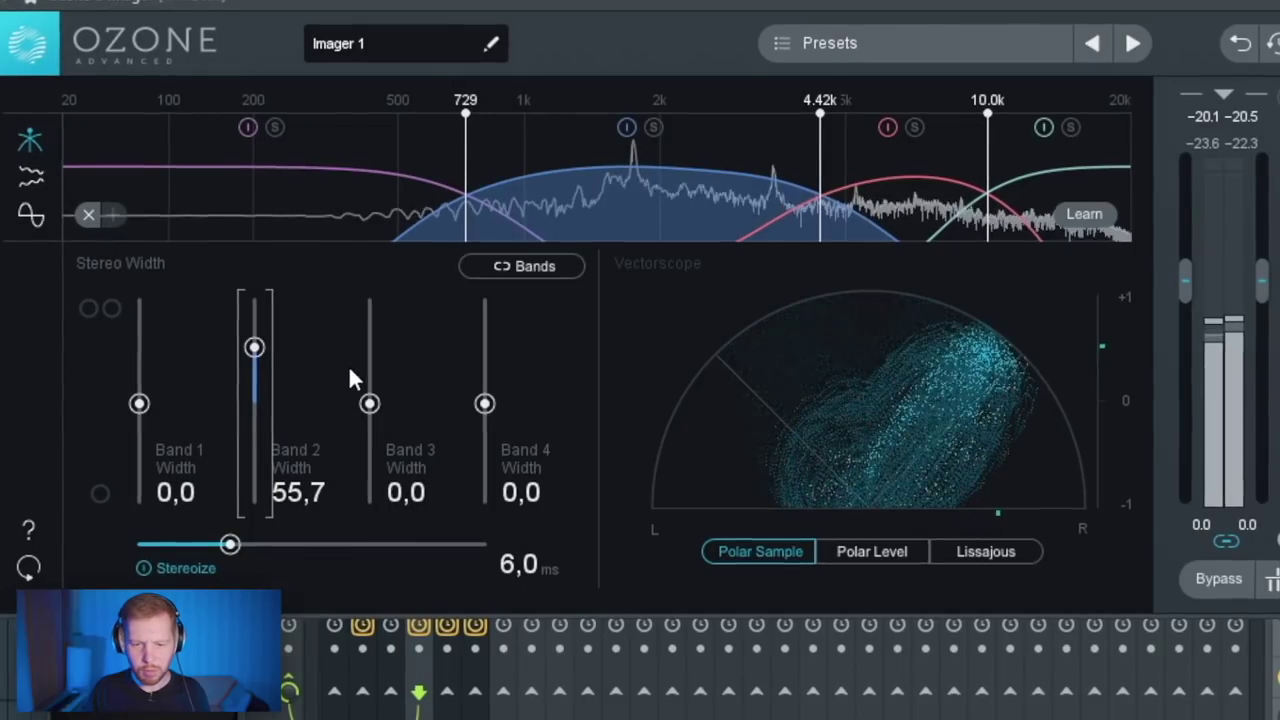
{"action": "left_click_drag", "start_coordinate": [370, 403], "coordinate": [376, 358]}
{"action": "left_click_drag", "start_coordinate": [988, 170], "coordinate": [1058, 170]}
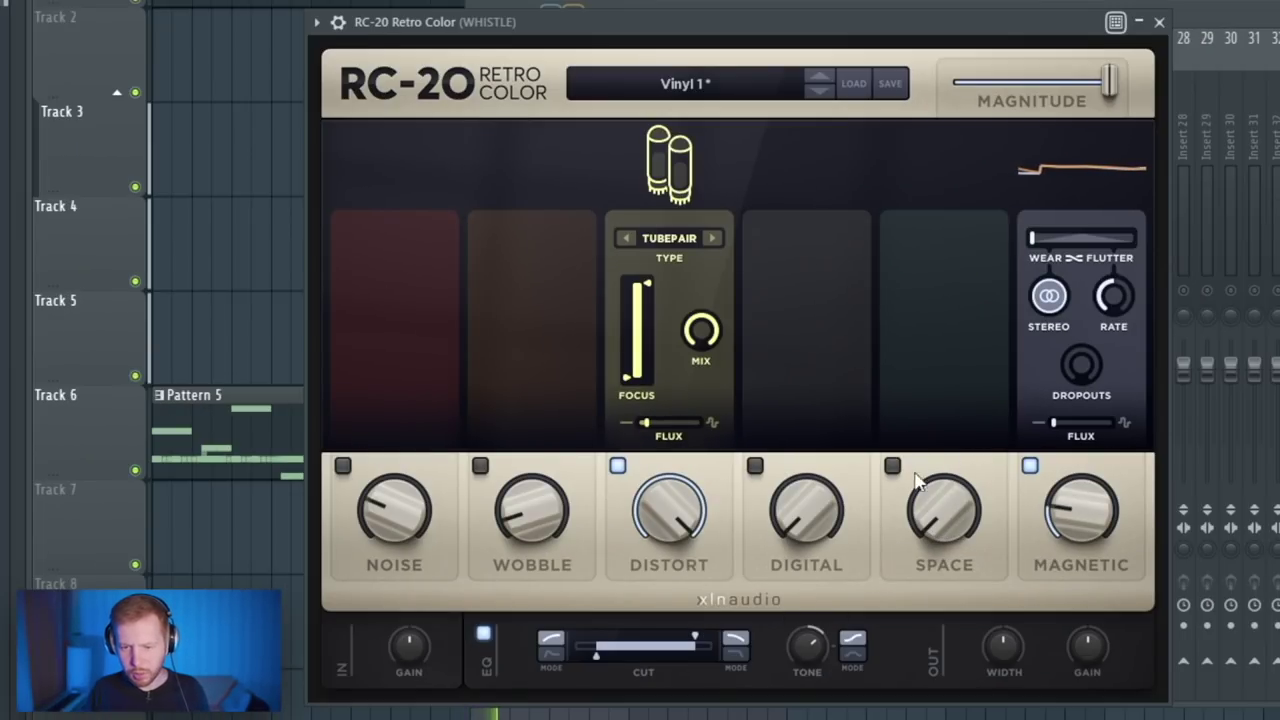
Step: Enable Space in the WHISTLE's RC-20, and adjust the low cut, high cut, damping and wet level of its Fruity Reeverb 2
{"action": "left_click", "coordinate": [892, 465]}
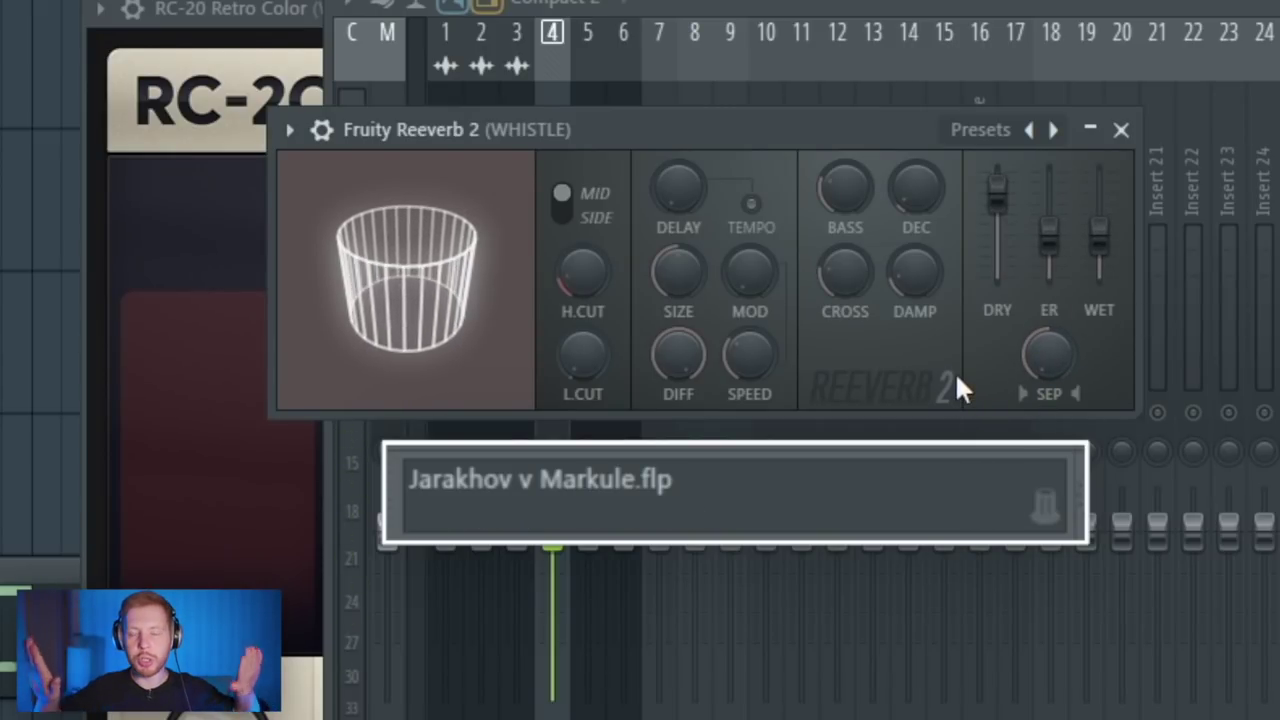
{"action": "left_click_drag", "start_coordinate": [583, 355], "coordinate": [583, 316]}
{"action": "left_click_drag", "start_coordinate": [592, 271], "coordinate": [592, 174]}
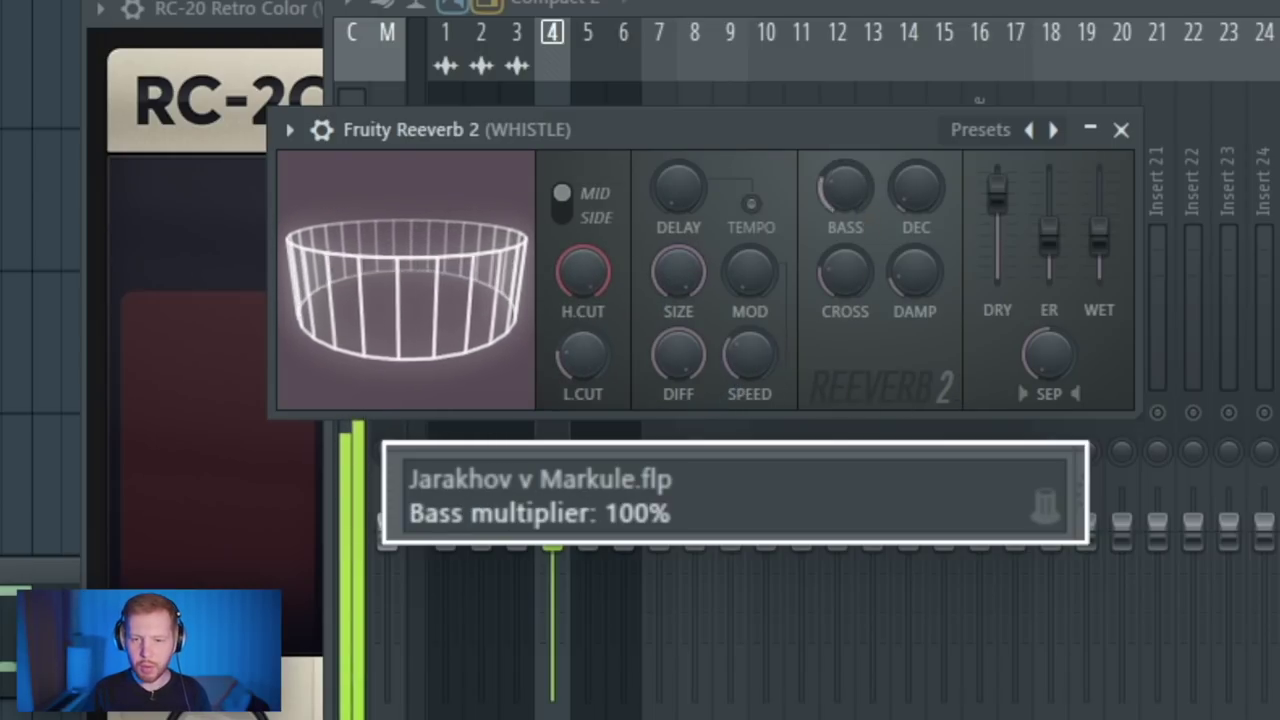
{"action": "left_click_drag", "start_coordinate": [879, 305], "coordinate": [879, 215]}
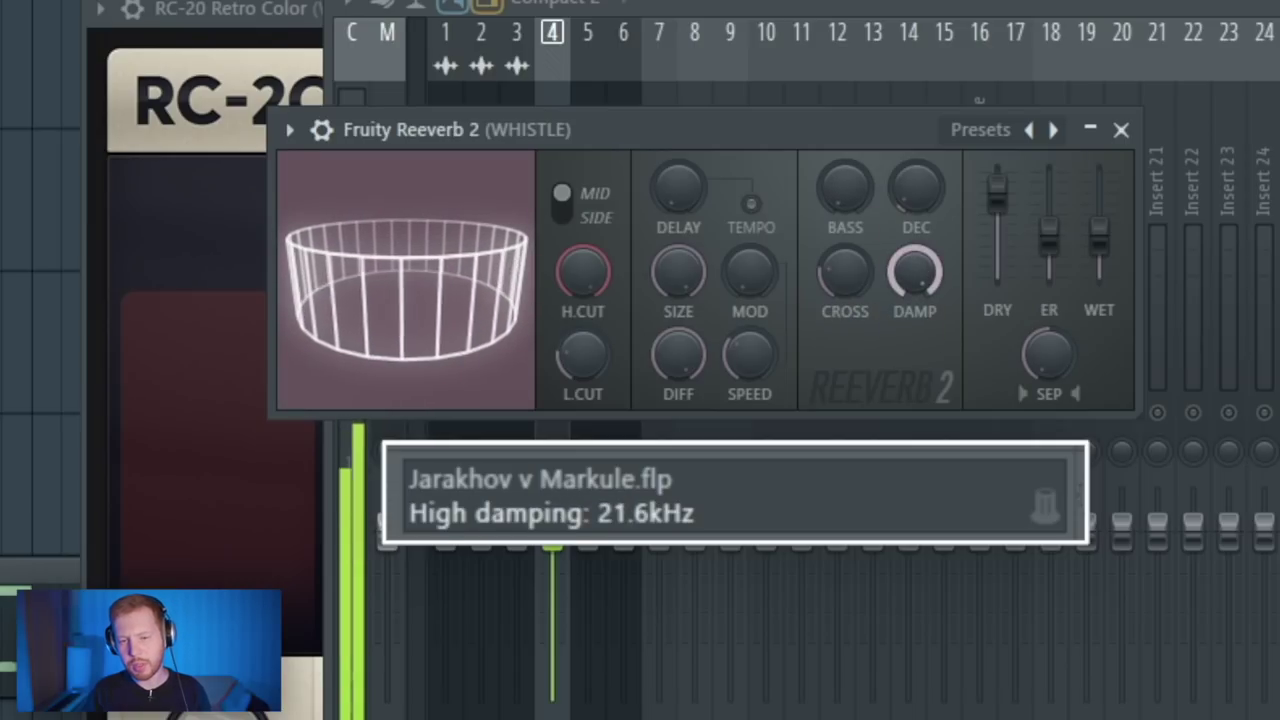
{"action": "left_click_drag", "start_coordinate": [914, 272], "coordinate": [921, 289]}
{"action": "left_click_drag", "start_coordinate": [1099, 235], "coordinate": [1100, 193]}
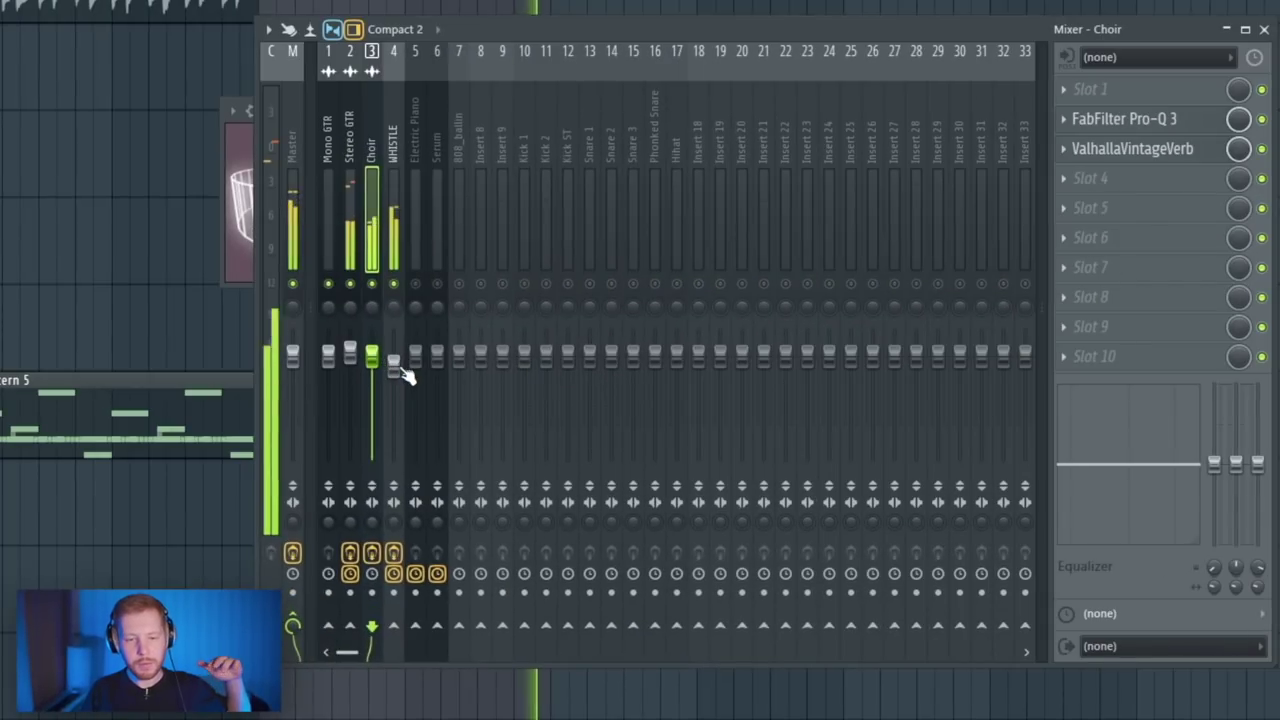
Step: Lower the WHISTLE and Serum levels, and cut Serum's low end at 170 Hz with Fruity parametric EQ 2
{"action": "left_click", "coordinate": [400, 371]}
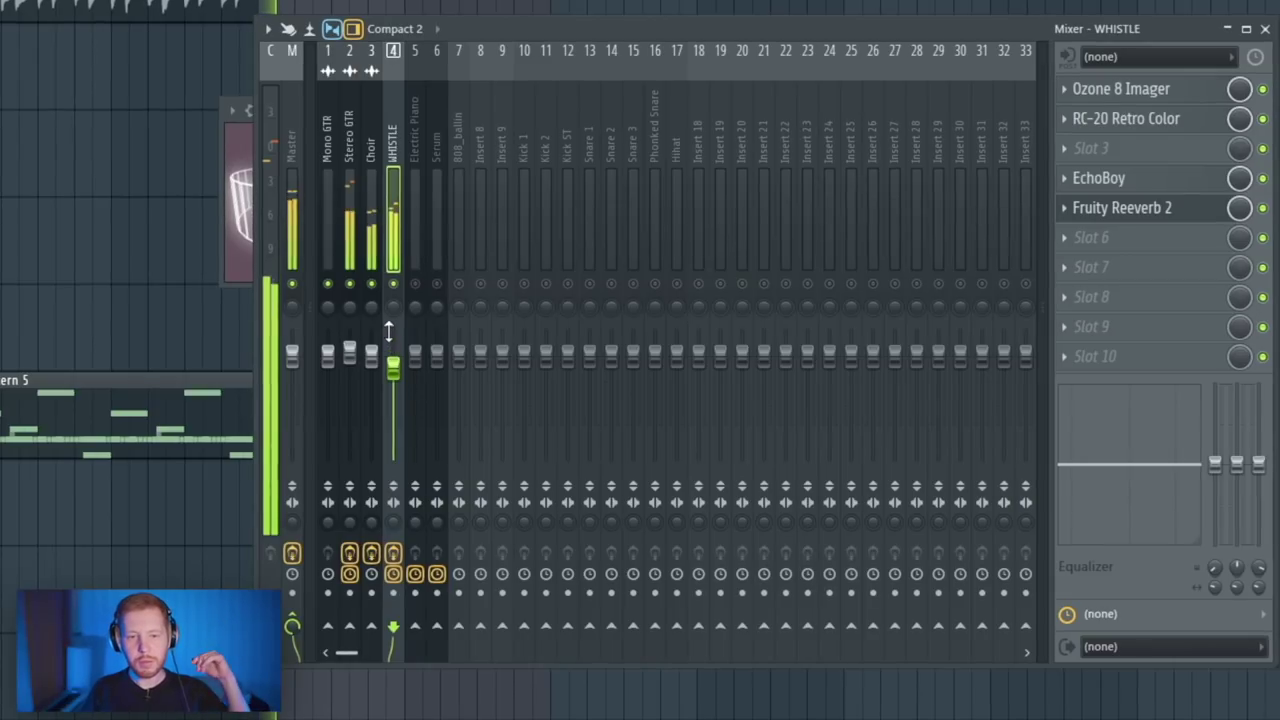
{"action": "left_click", "coordinate": [358, 357]}
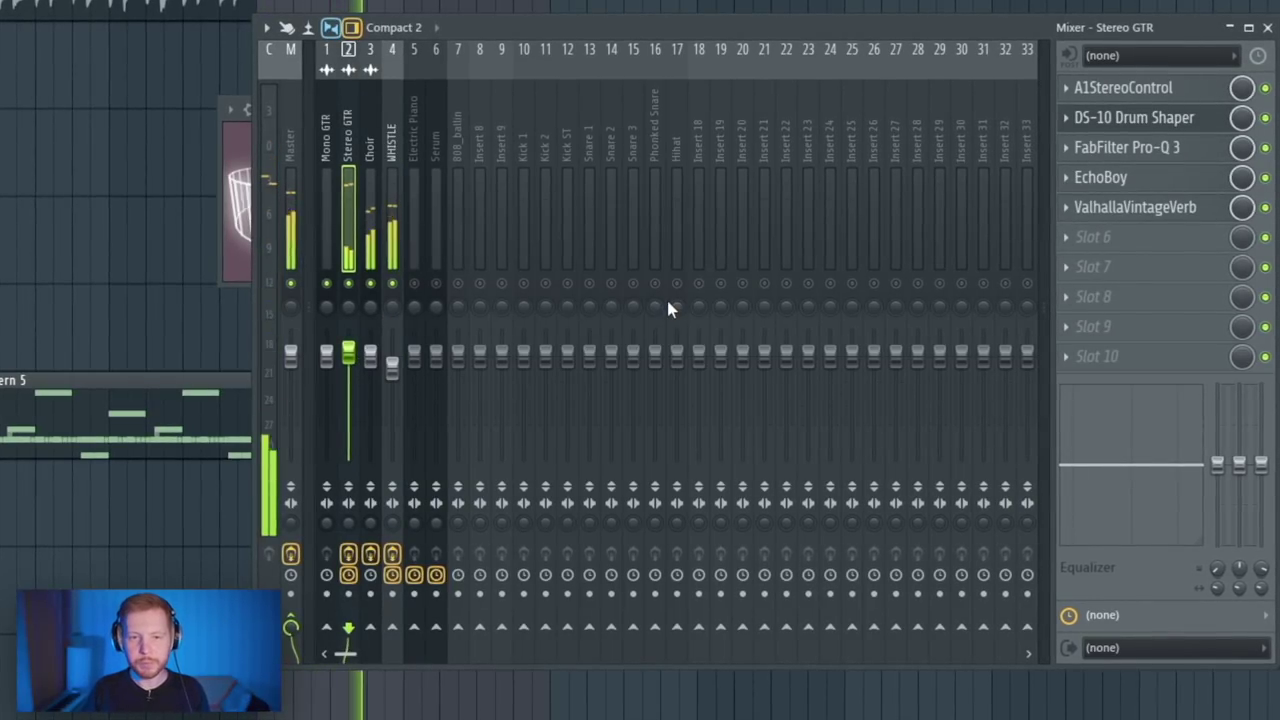
{"action": "left_click", "coordinate": [447, 185]}
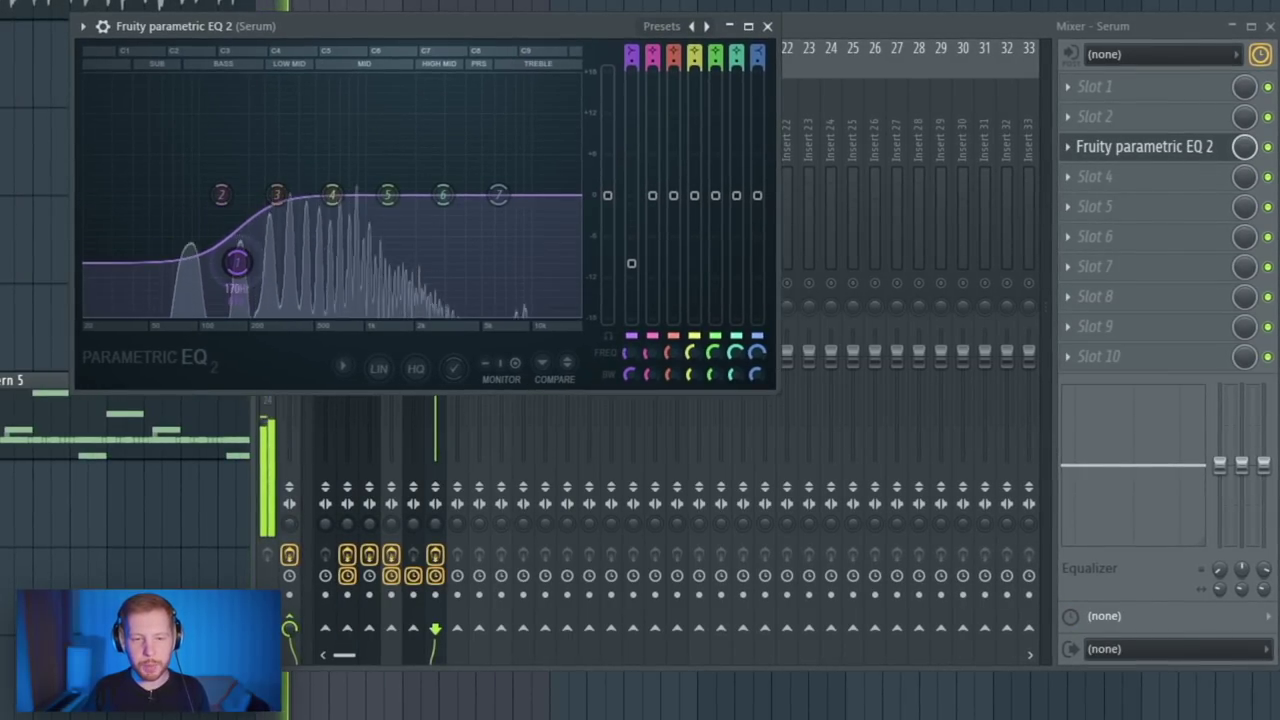
{"action": "left_click", "coordinate": [925, 52]}
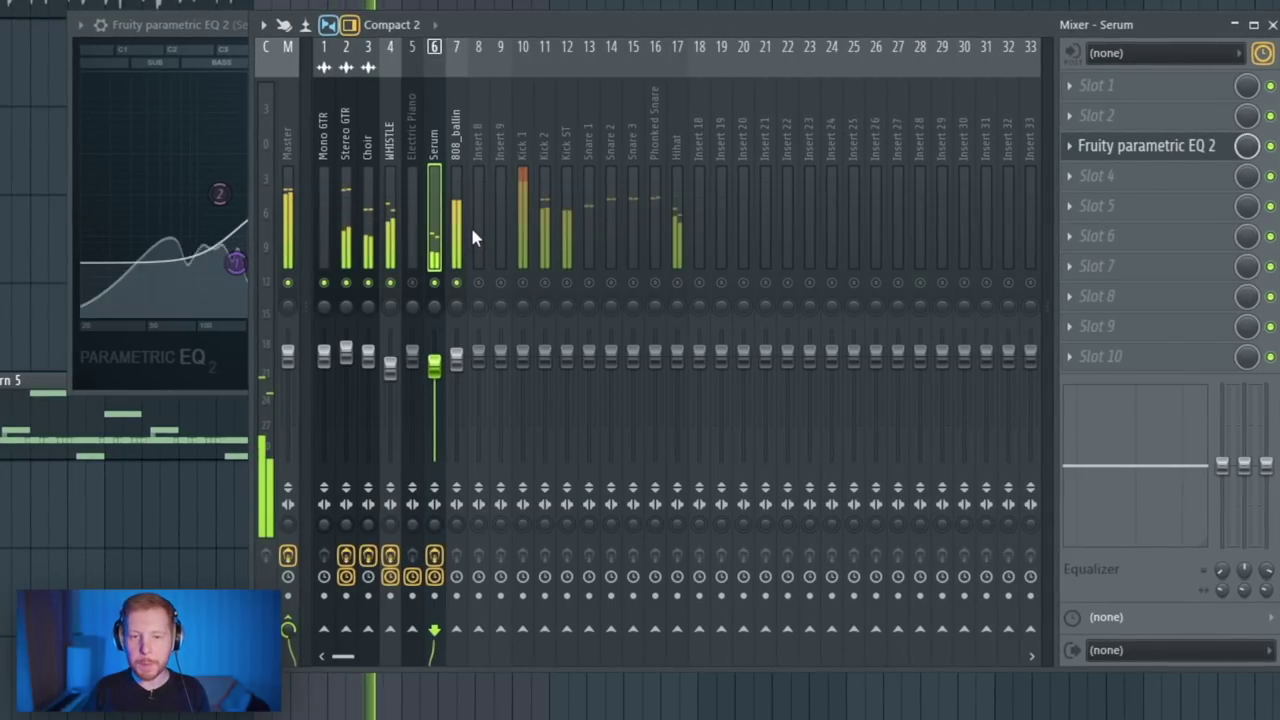
Step: Route the tracks from Mono GTR through Serum only to Insert 8 and audition that bus against the drums
{"action": "left_click_drag", "start_coordinate": [323, 148], "coordinate": [433, 162]}
{"action": "right_click", "coordinate": [478, 632]}
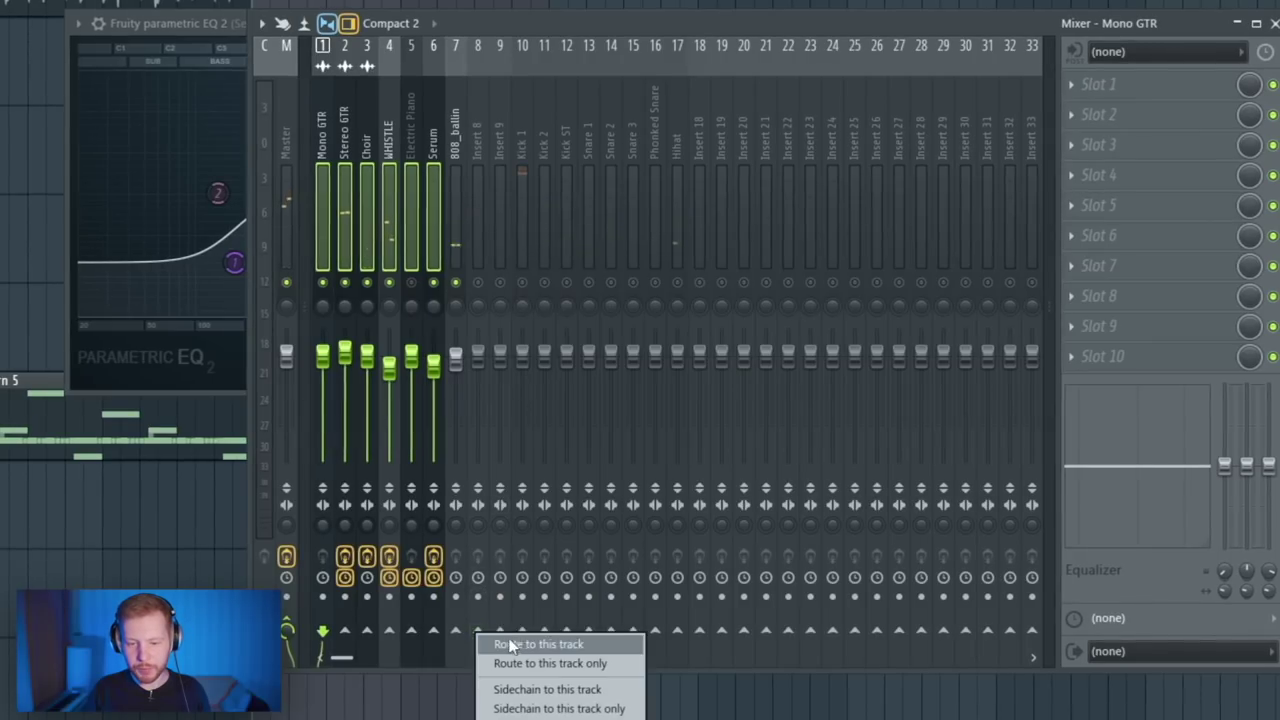
{"action": "left_click", "coordinate": [520, 665]}
{"action": "left_click", "coordinate": [478, 283]}
{"action": "key", "text": "space"}
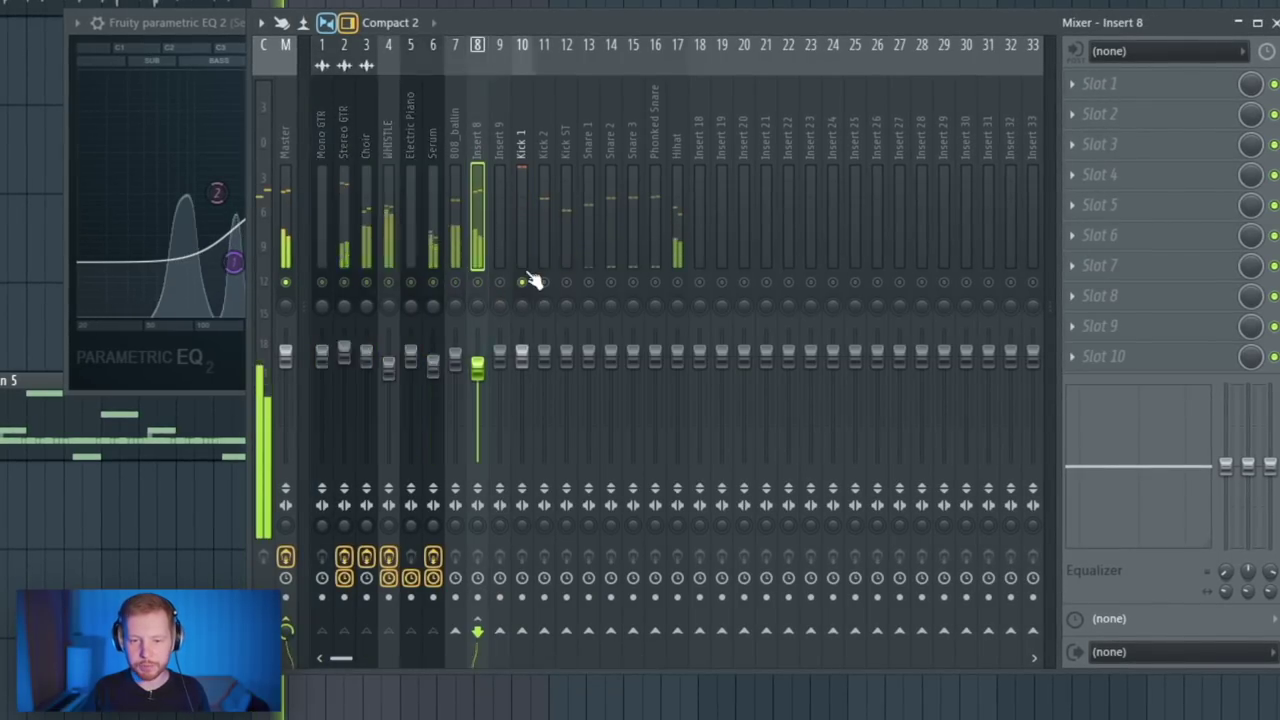
{"action": "right_click", "coordinate": [521, 282]}
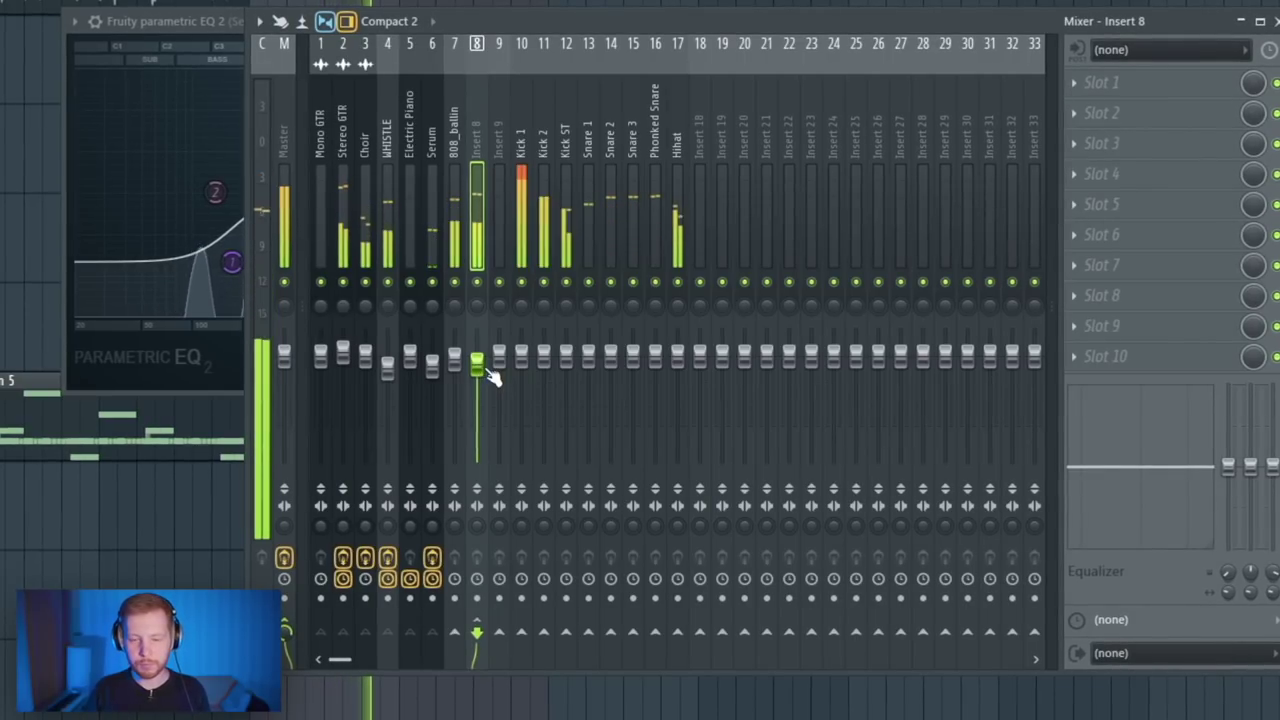
Step: Route Kick 1 and Kick 2 only to Insert 19 and name that insert KICK
{"action": "left_click_drag", "start_coordinate": [521, 150], "coordinate": [545, 155]}
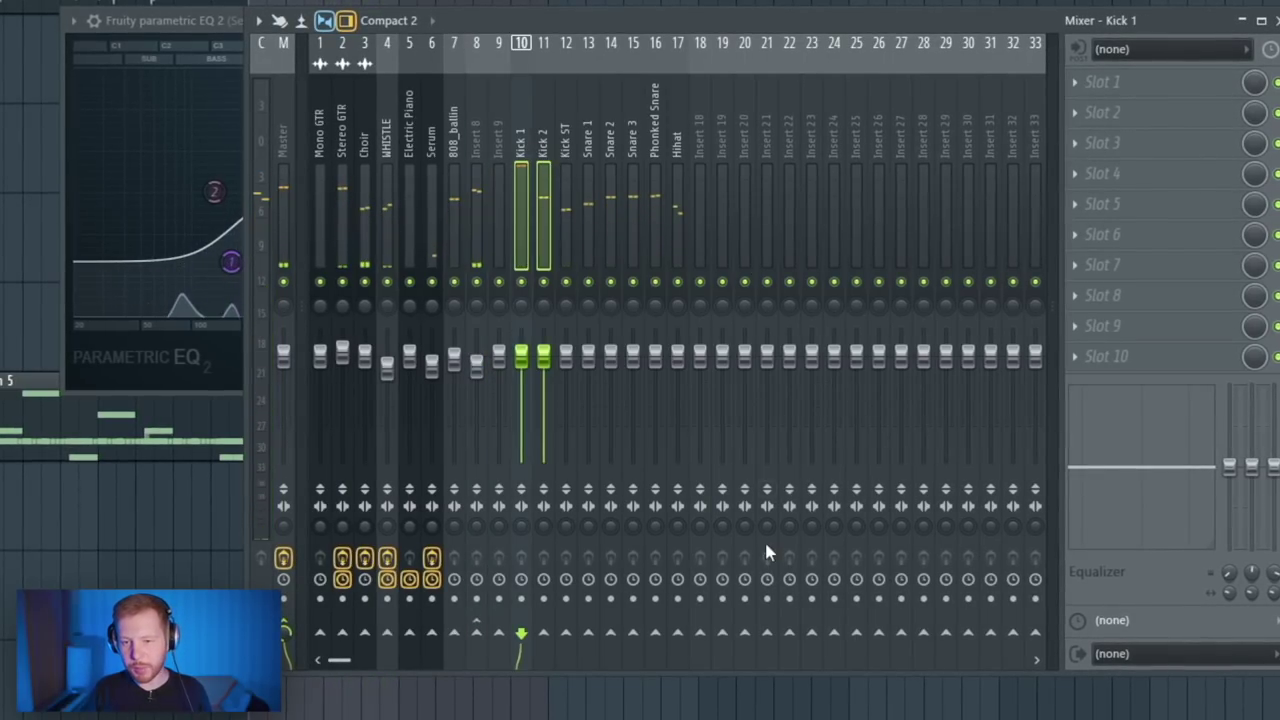
{"action": "left_click", "coordinate": [722, 635]}
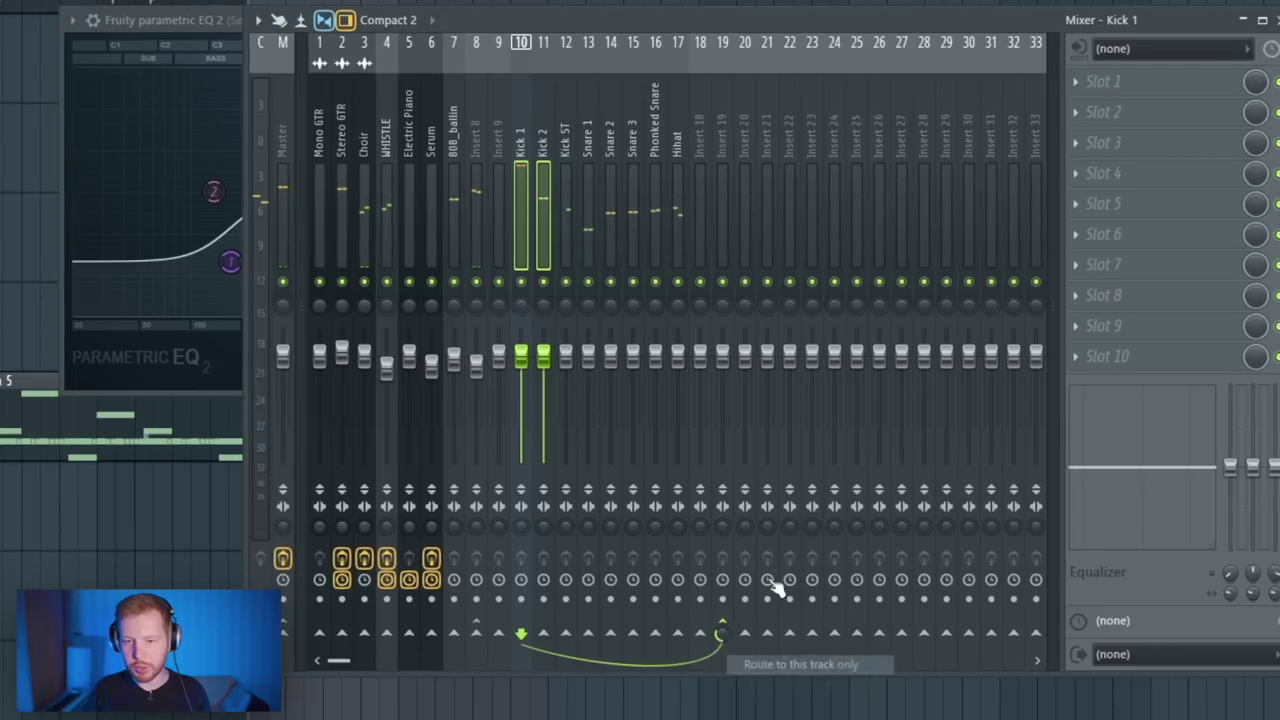
{"action": "left_click", "coordinate": [731, 127]}
{"action": "key", "text": "F2"}
Step: Route Snare 1, Snare 2, Snare 3 and Phonked Snare only to Insert 20 and name it SNARES
{"action": "left_click_drag", "start_coordinate": [588, 152], "coordinate": [653, 155]}
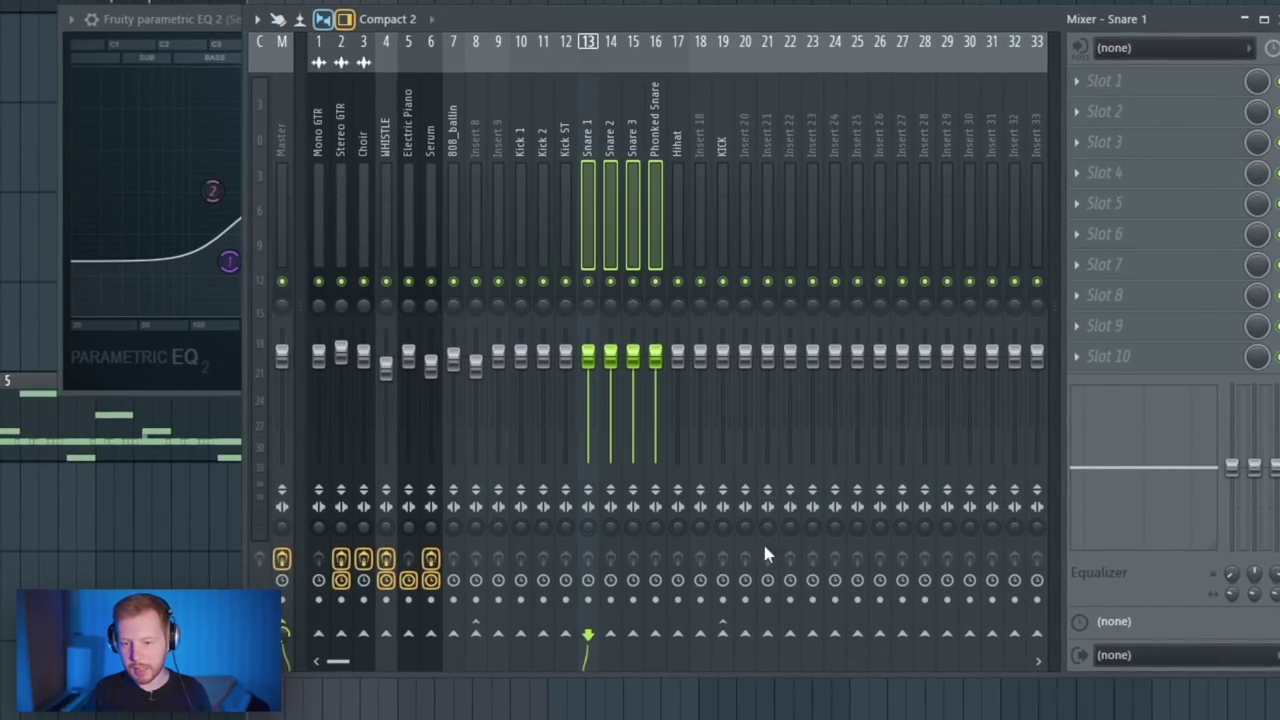
{"action": "right_click", "coordinate": [745, 635]}
{"action": "left_click", "coordinate": [790, 668]}
{"action": "left_click", "coordinate": [744, 130]}
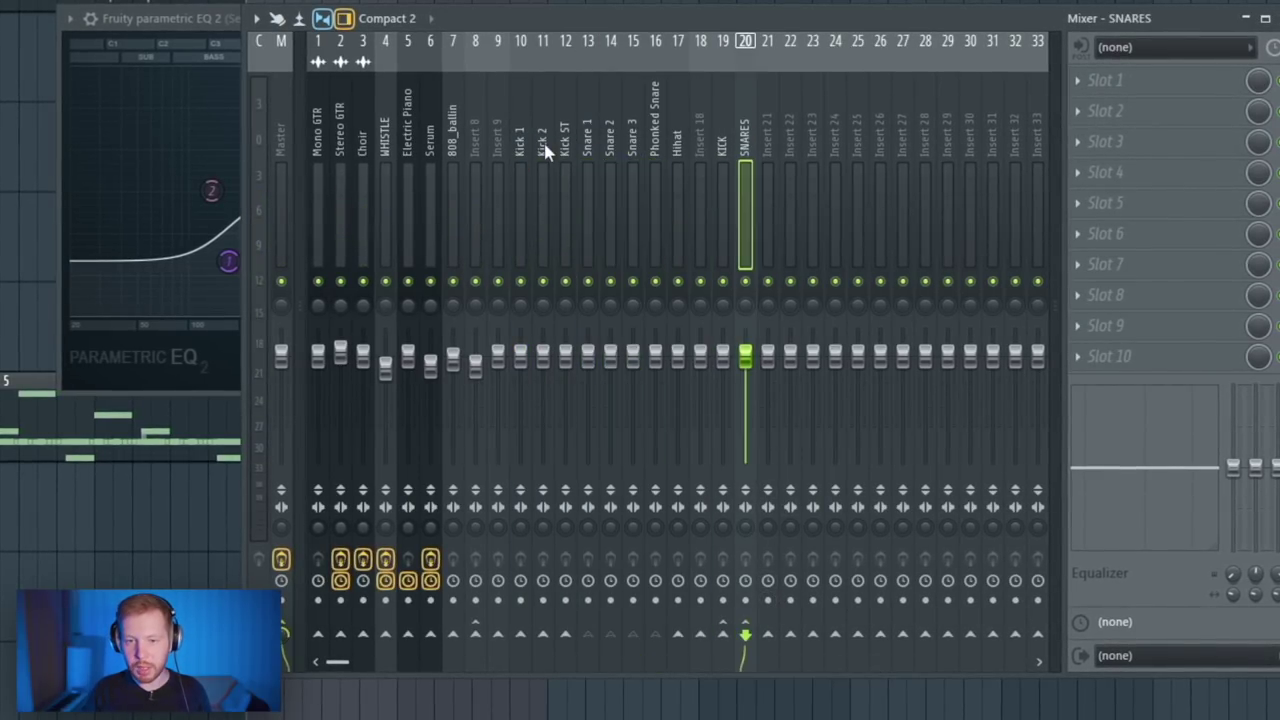
Step: Route the drum tracks to Insert 22, name it DRUMS and color it green
{"action": "right_click", "coordinate": [788, 637]}
{"action": "left_click", "coordinate": [820, 645]}
{"action": "left_click", "coordinate": [792, 135]}
{"action": "key", "text": "F2"}
{"action": "type", "text": "DRUMS"}
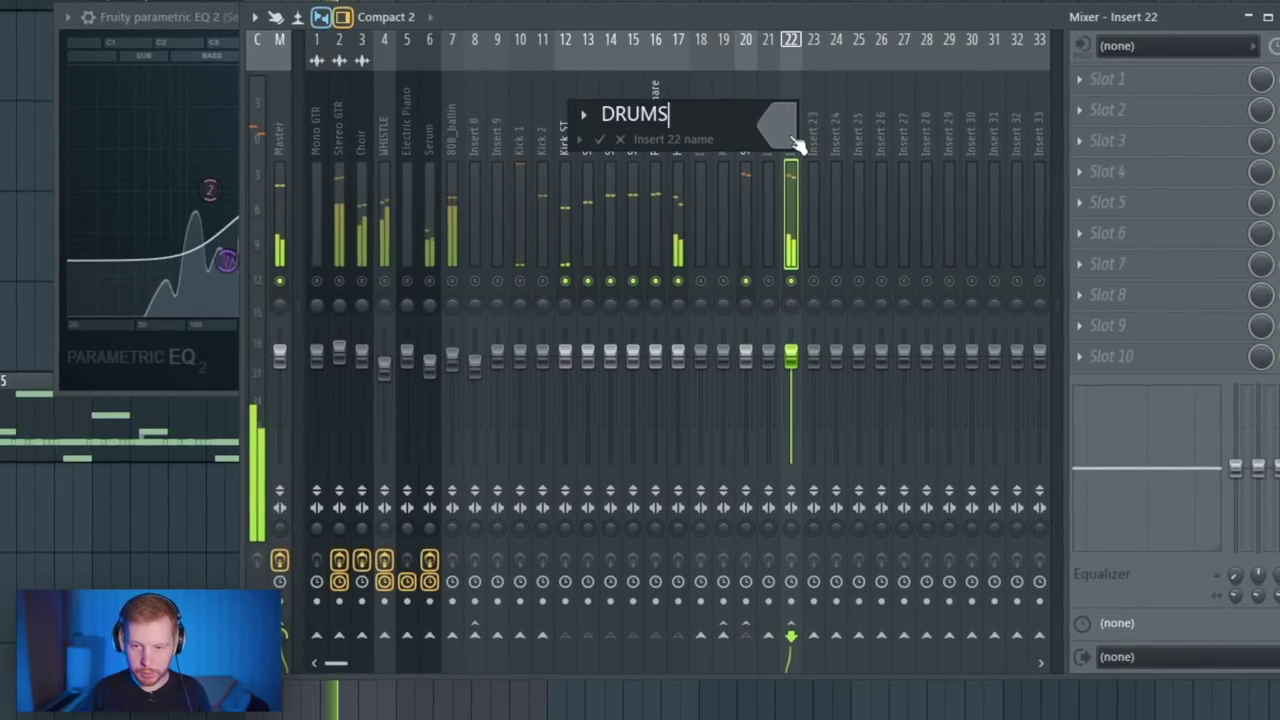
{"action": "key", "text": "F2"}
{"action": "key", "text": "Return"}
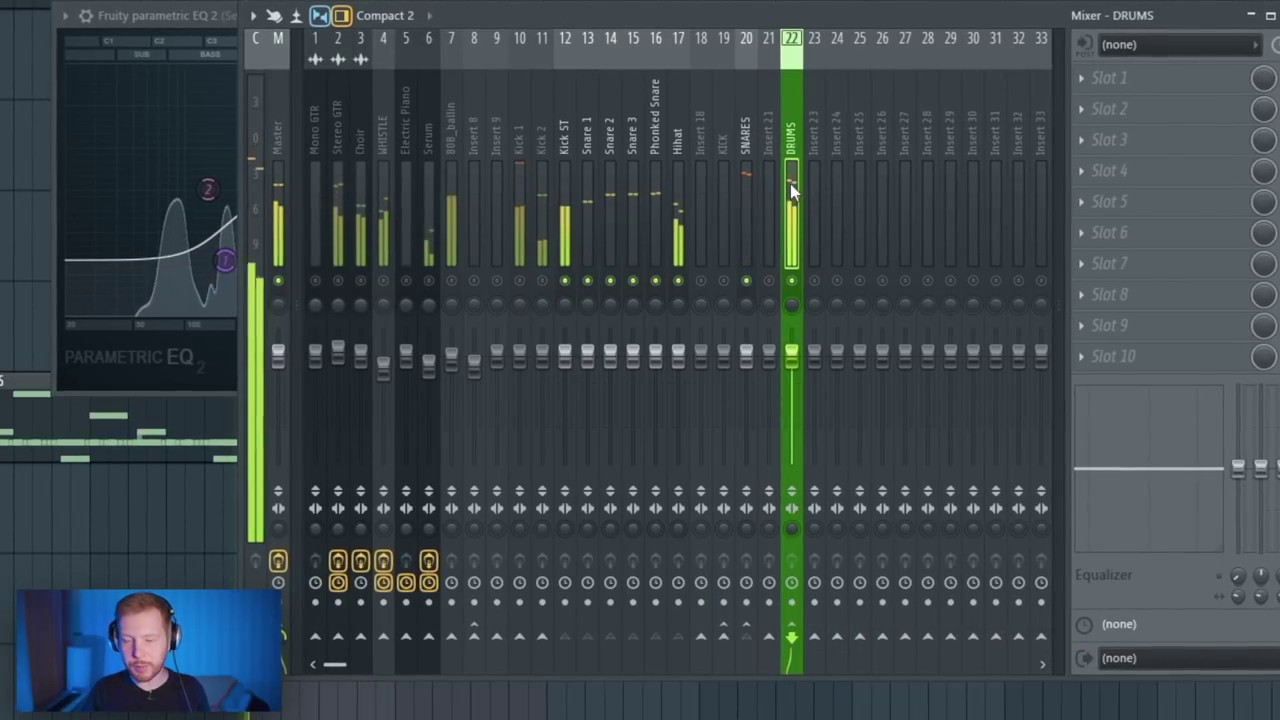
Step: Add ValhallaVintageVerb to Insert 21 with the Fat Snare Hall preset, and set its decay to 1.19 s and low cut to 330 Hz
{"action": "left_click", "coordinate": [765, 120]}
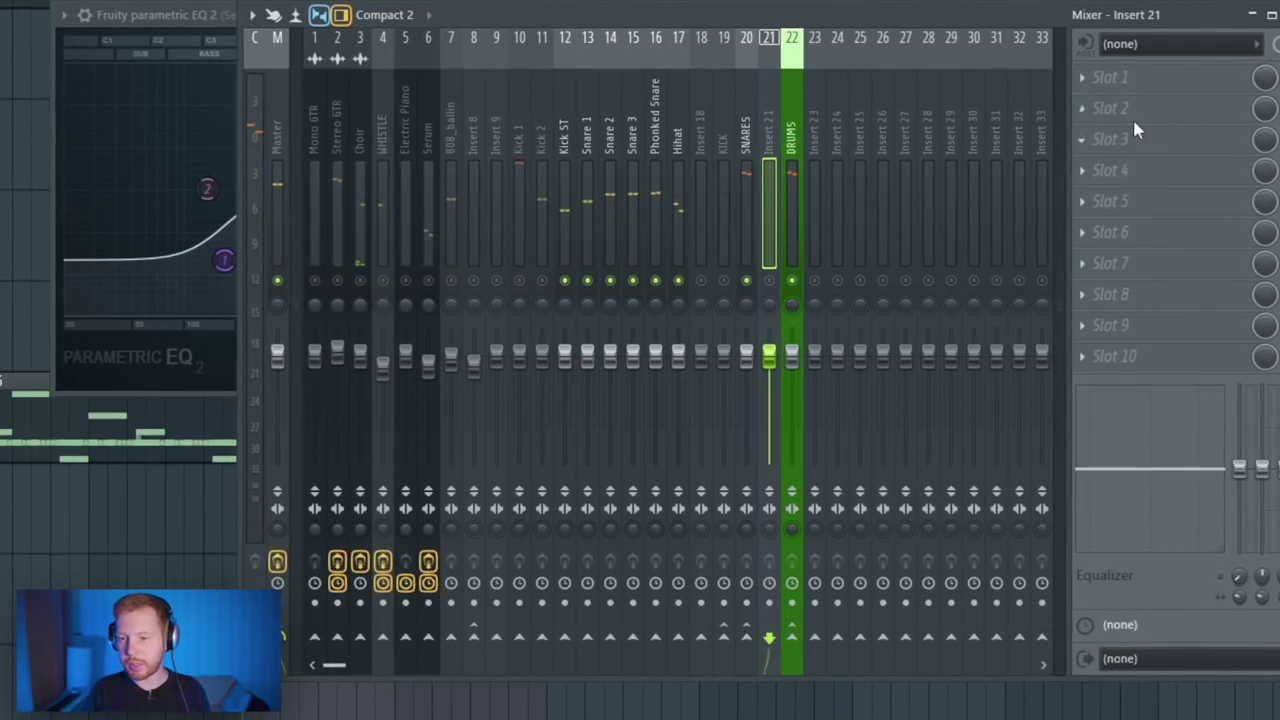
{"action": "left_click", "coordinate": [1130, 112]}
{"action": "left_click", "coordinate": [815, 100]}
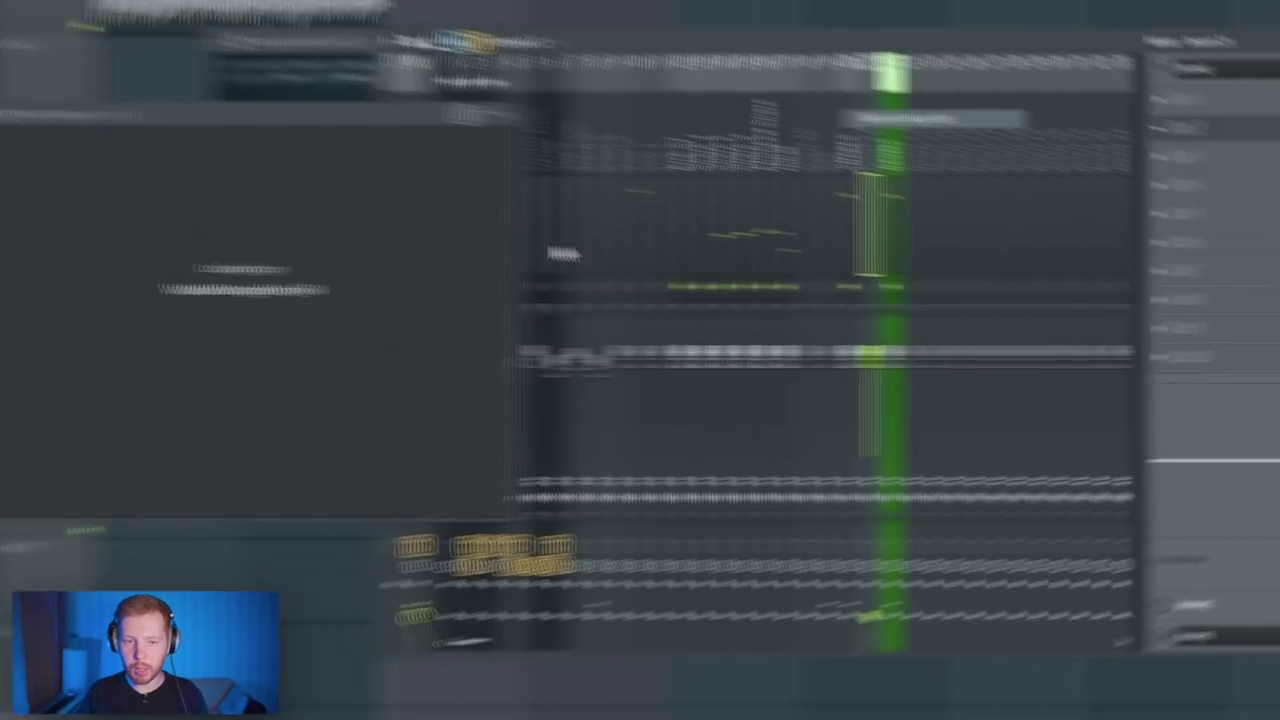
{"action": "left_click", "coordinate": [703, 460]}
{"action": "mouse_move", "coordinate": [684, 296]}
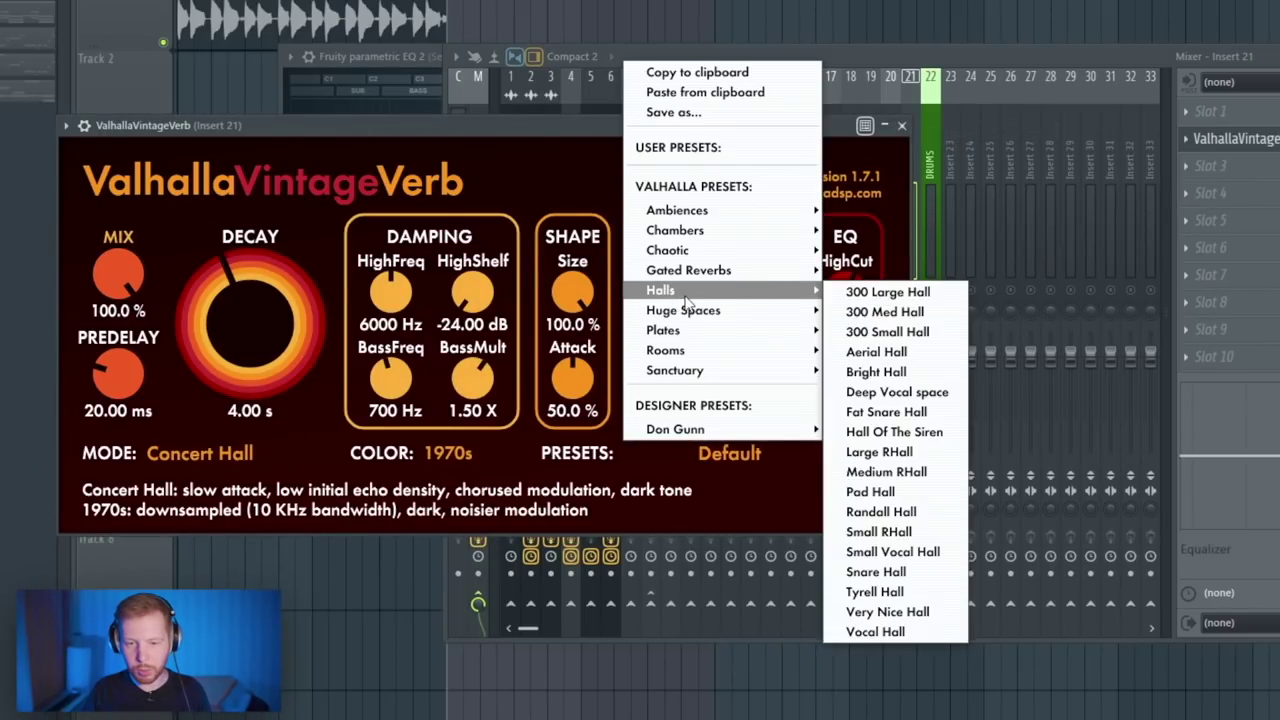
{"action": "left_click", "coordinate": [912, 421]}
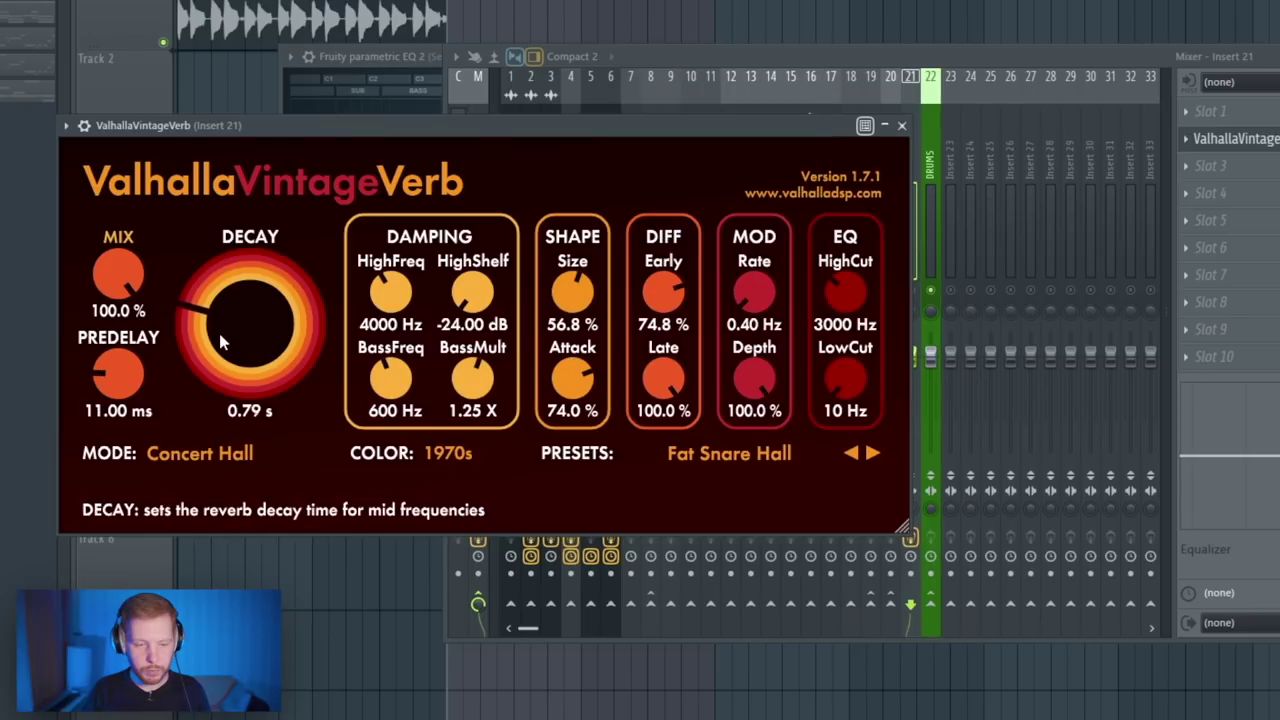
{"action": "left_click_drag", "start_coordinate": [219, 333], "coordinate": [222, 322]}
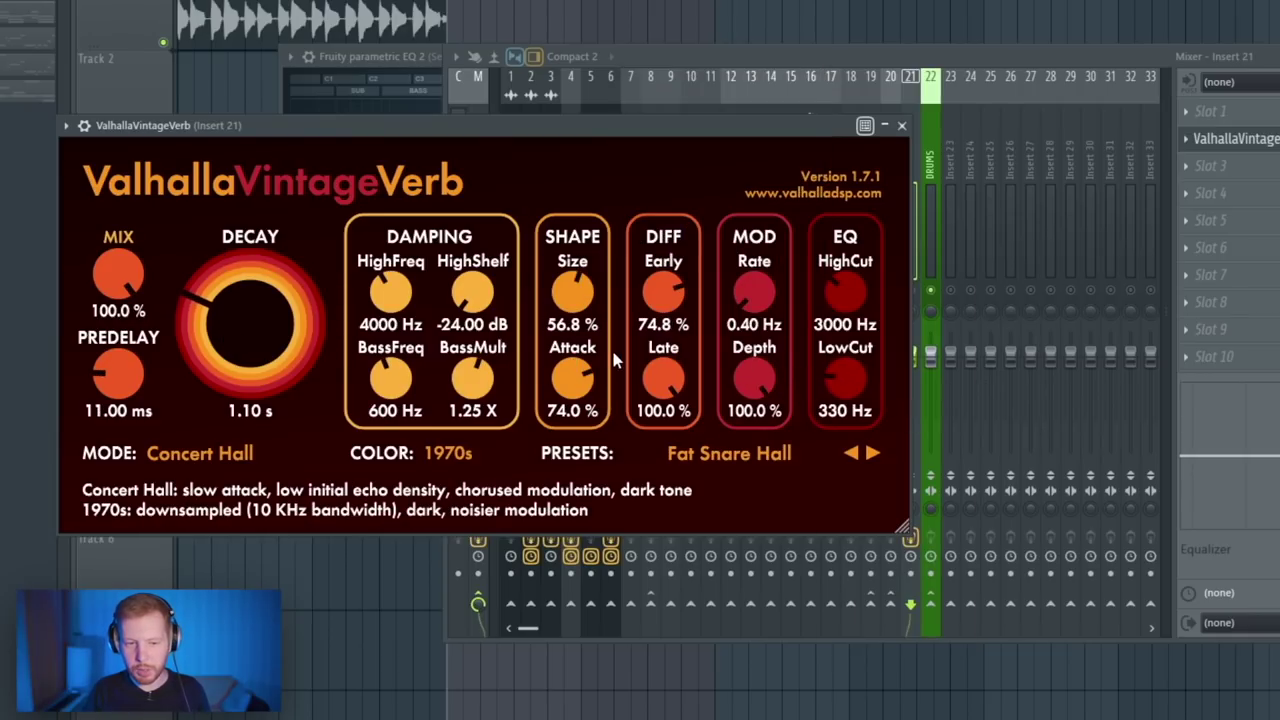
Step: Route Insert 21 to DRUMS only, and send Snare 1 to the reverb on Insert 21
{"action": "left_click", "coordinate": [940, 615]}
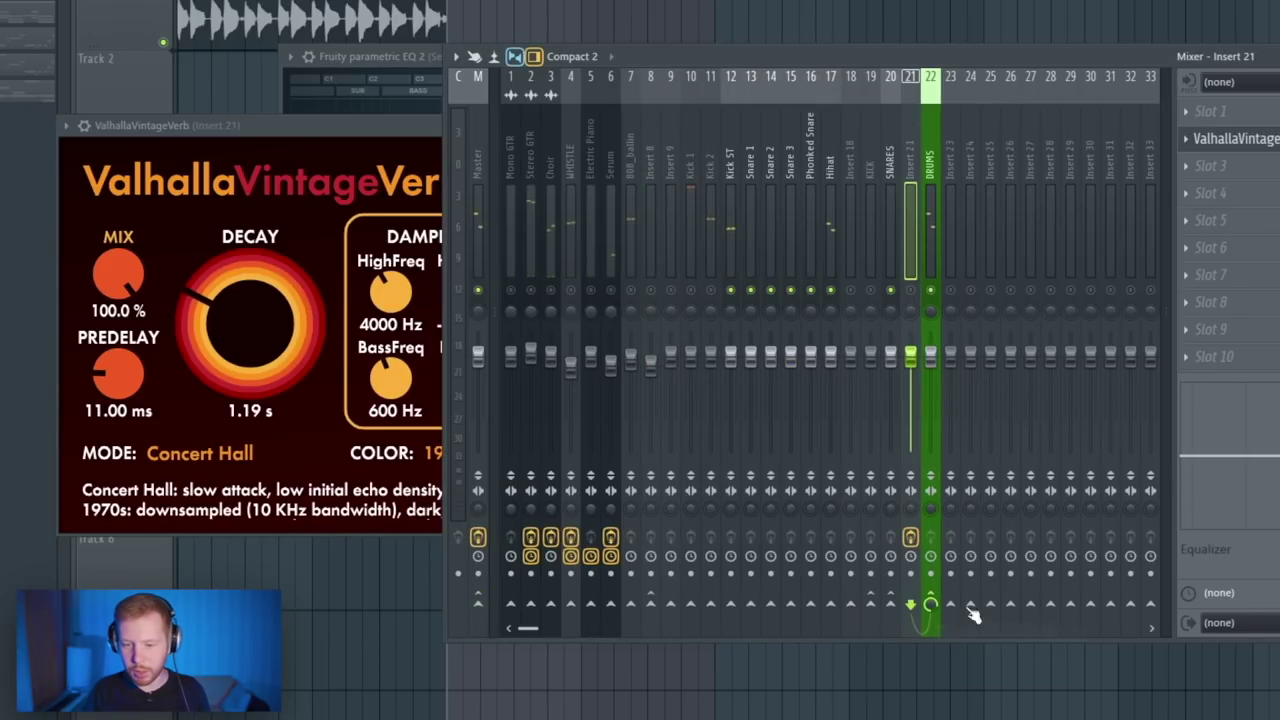
{"action": "left_click", "coordinate": [751, 155]}
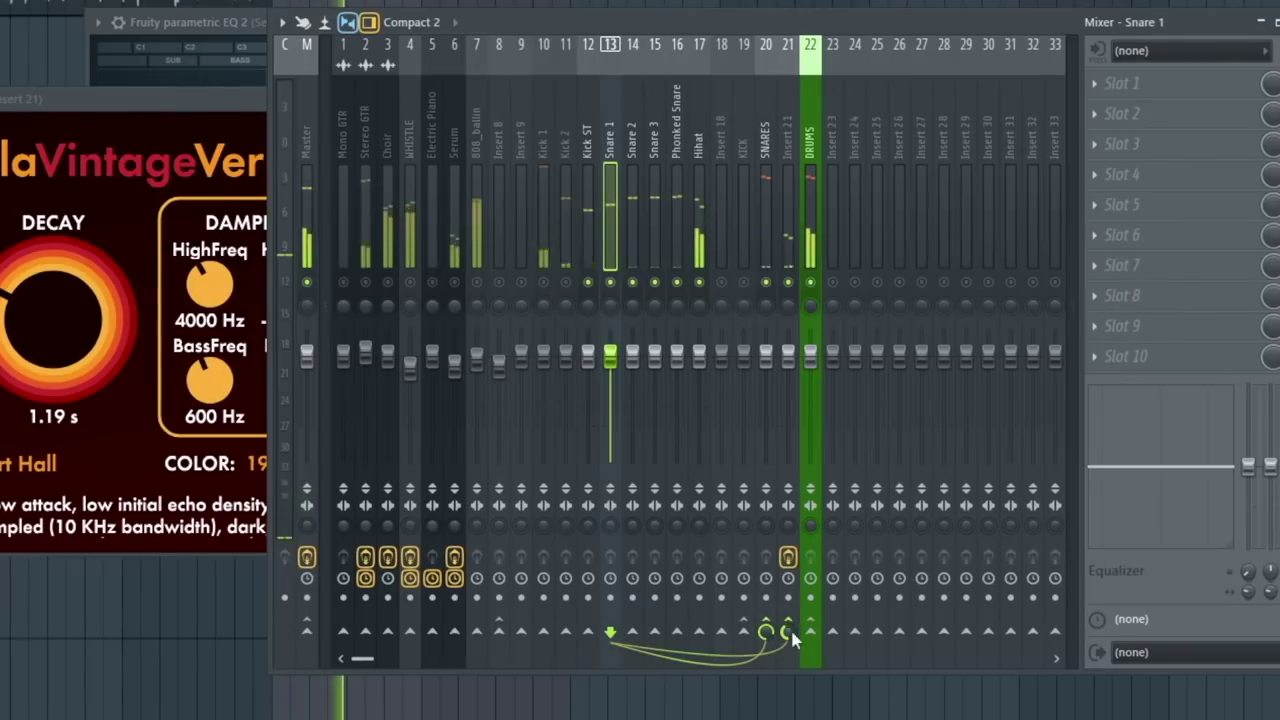
Step: Add DS-10 Drum Shaper to the KICK bus and raise its attack
{"action": "left_click", "coordinate": [810, 200]}
{"action": "left_click", "coordinate": [910, 200]}
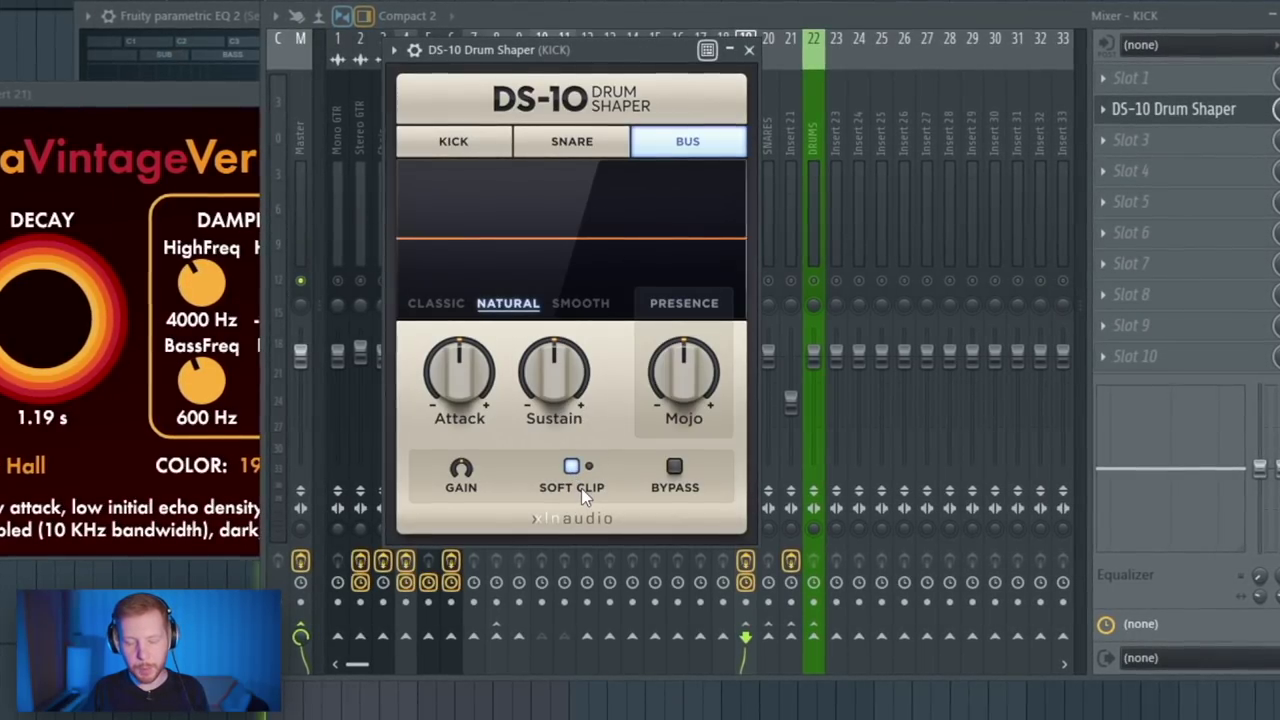
{"action": "left_click_drag", "start_coordinate": [630, 49], "coordinate": [610, 91]}
{"action": "left_click_drag", "start_coordinate": [435, 405], "coordinate": [442, 393]}
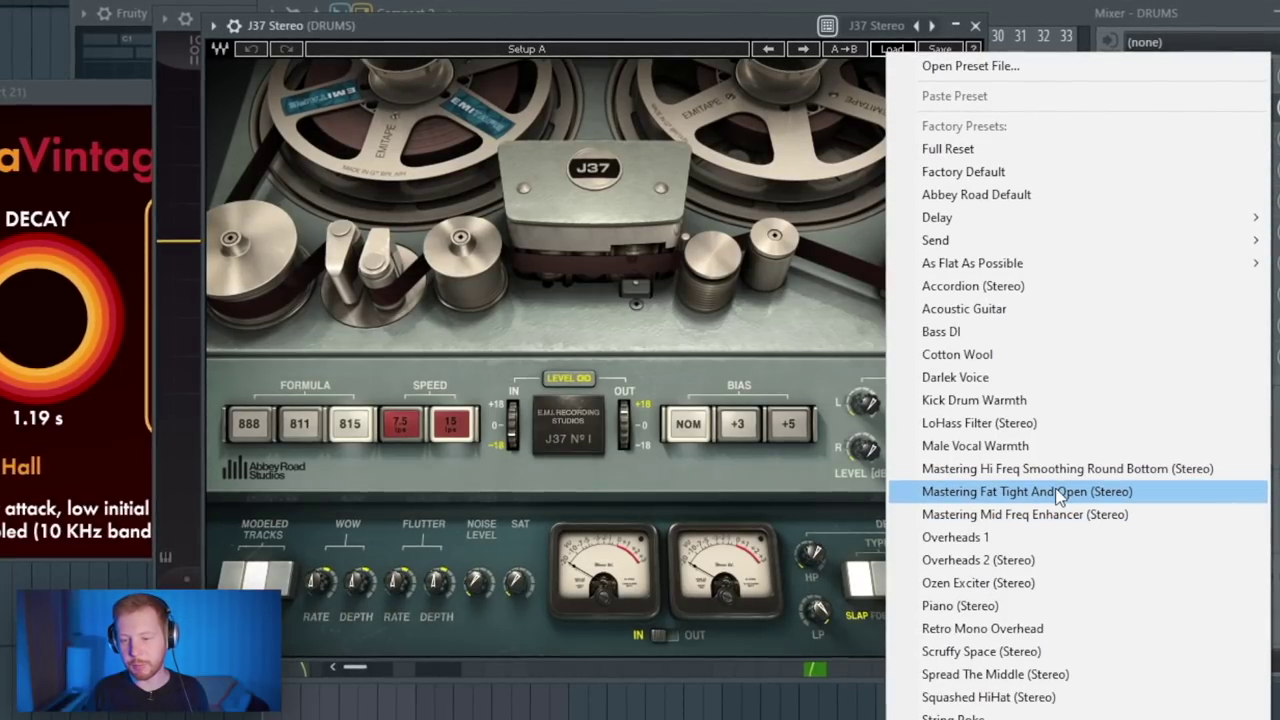
Step: Load the Mastering Fat Tight And Open (Stereo) preset in J37 Stereo on the DRUMS bus
{"action": "left_click", "coordinate": [1058, 492]}
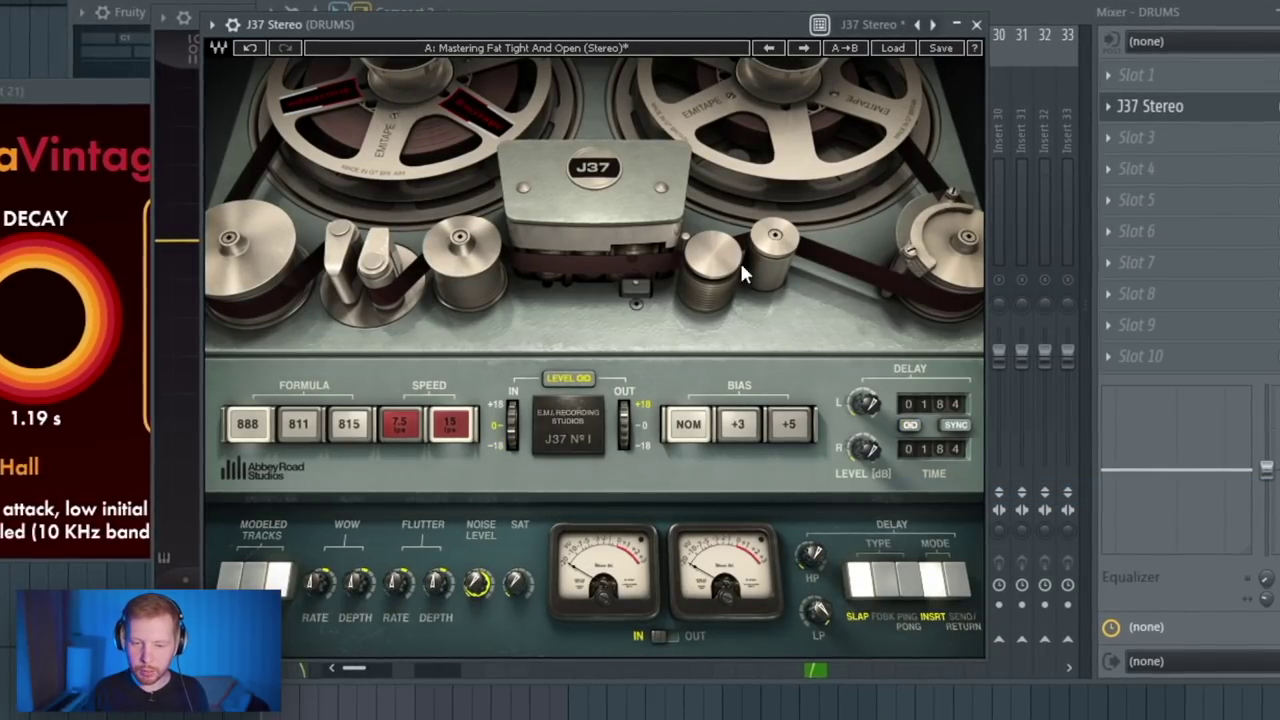
Step: Add another effect to the third slot of the DRUMS bus, after J37 Stereo
{"action": "left_click", "coordinate": [978, 23]}
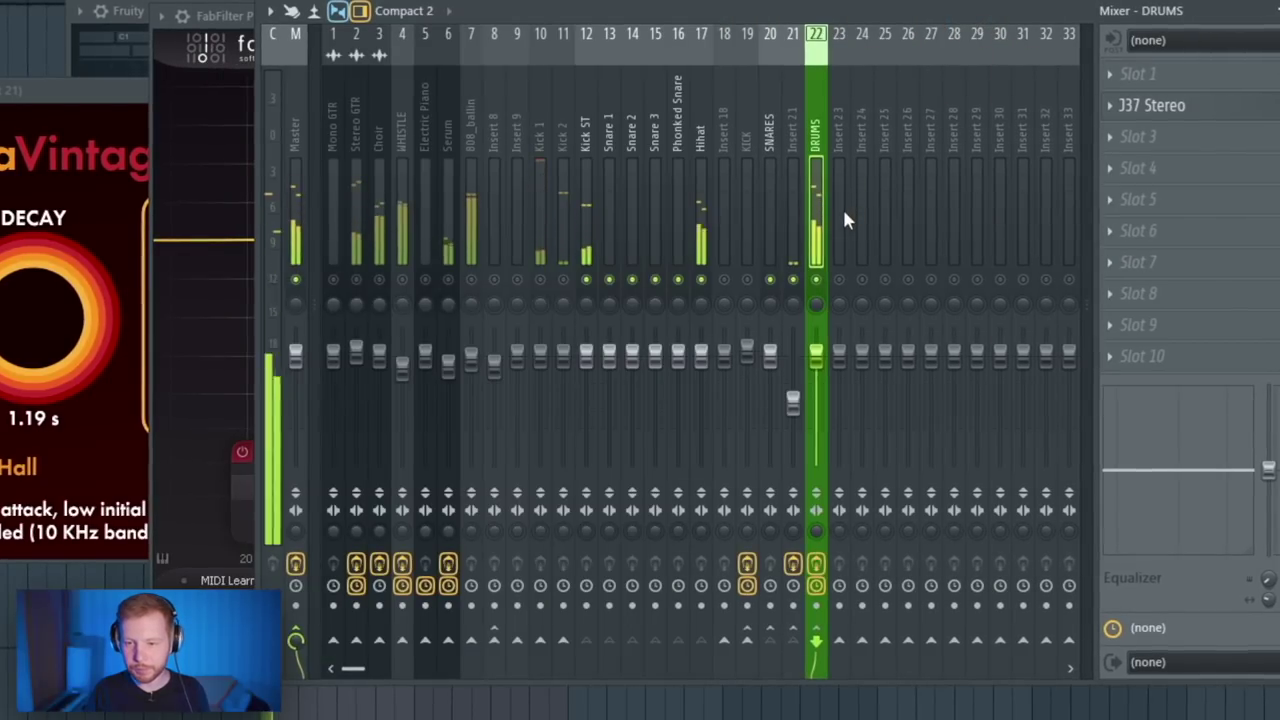
{"action": "left_click", "coordinate": [1138, 136]}
{"action": "mouse_move", "coordinate": [1139, 163]}
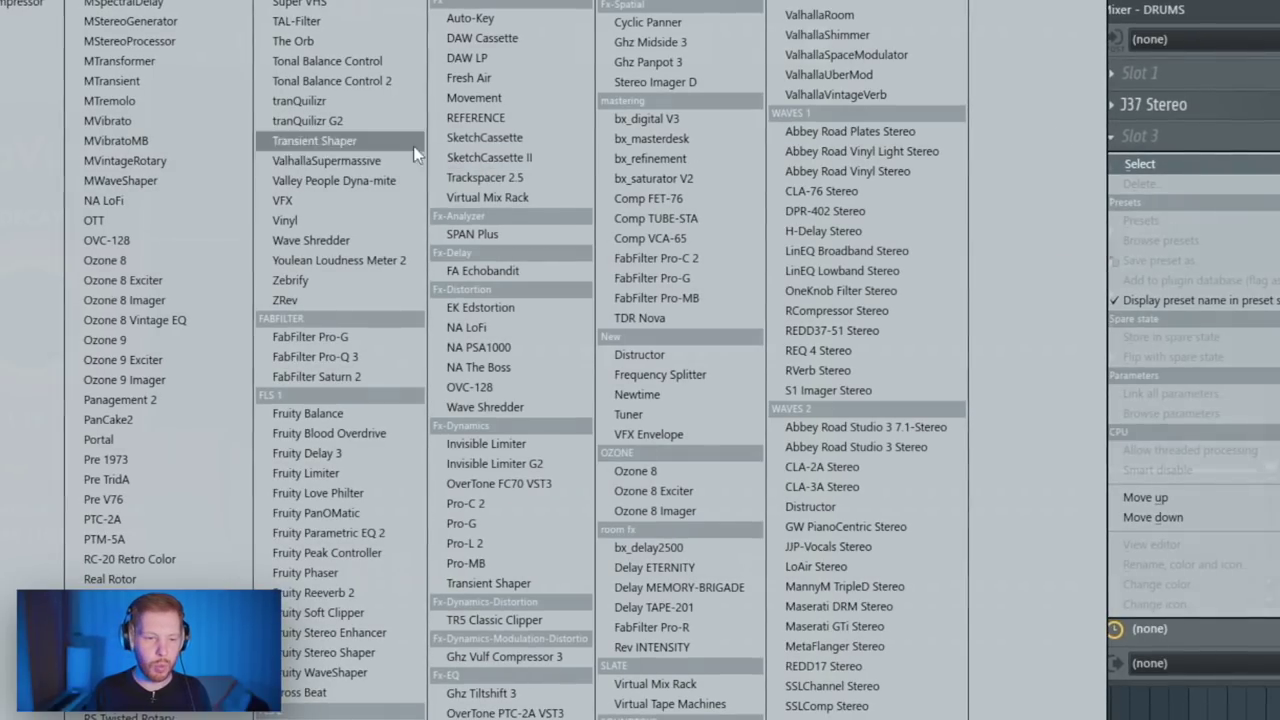
{"action": "left_click", "coordinate": [1, 260]}
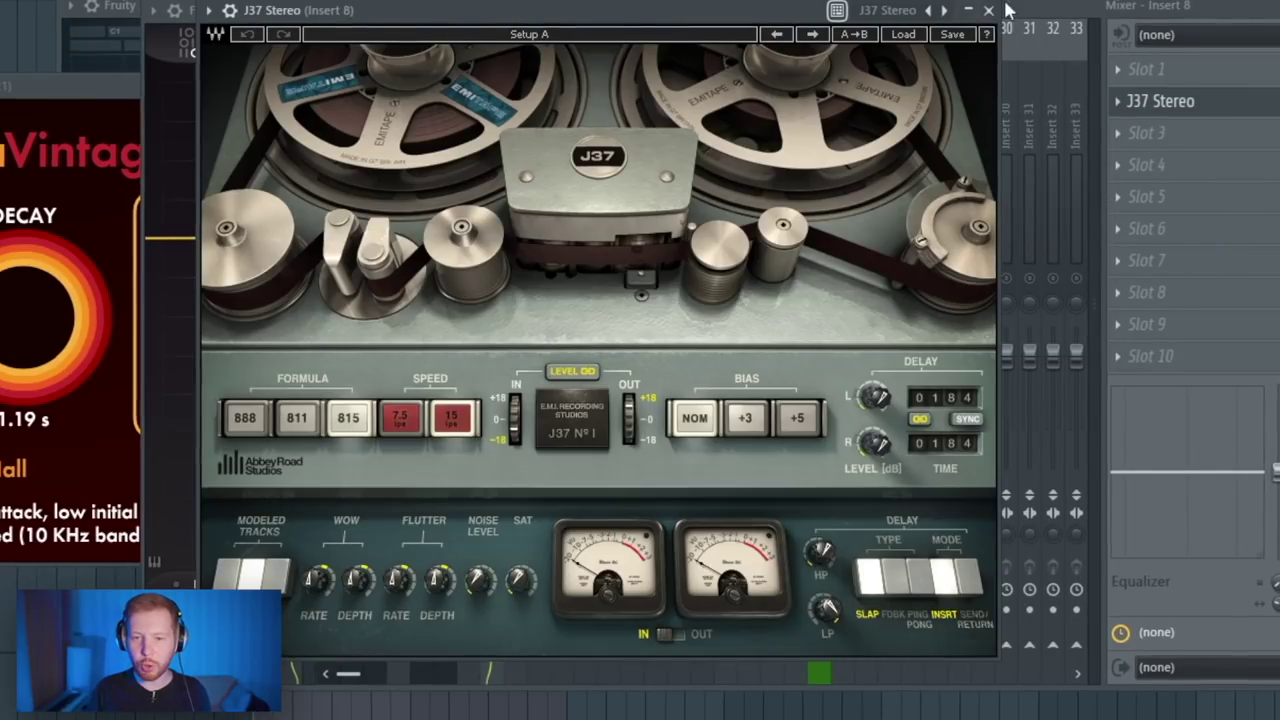
Step: Add Center Stereo after J37 Stereo on Insert 8, setting Sides to 0.9 and Center to -0.9
{"action": "left_click", "coordinate": [889, 36]}
{"action": "left_click", "coordinate": [1040, 487]}
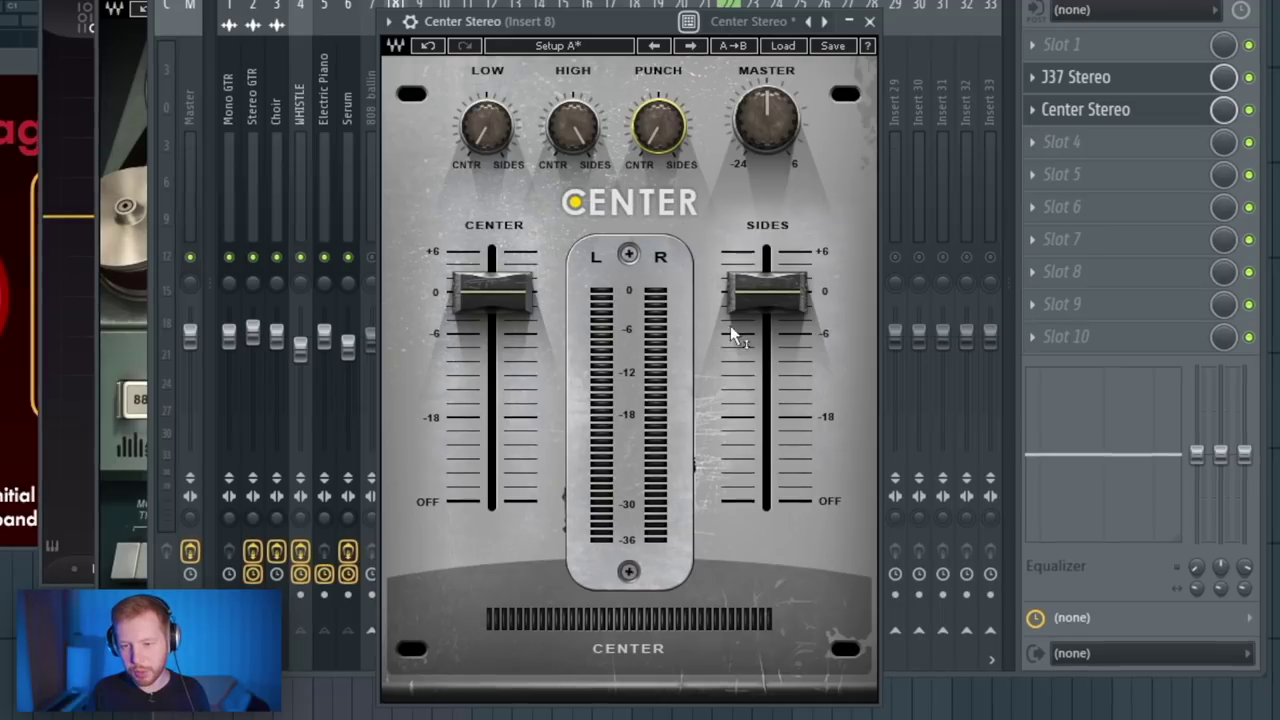
{"action": "mouse_move", "coordinate": [783, 325]}
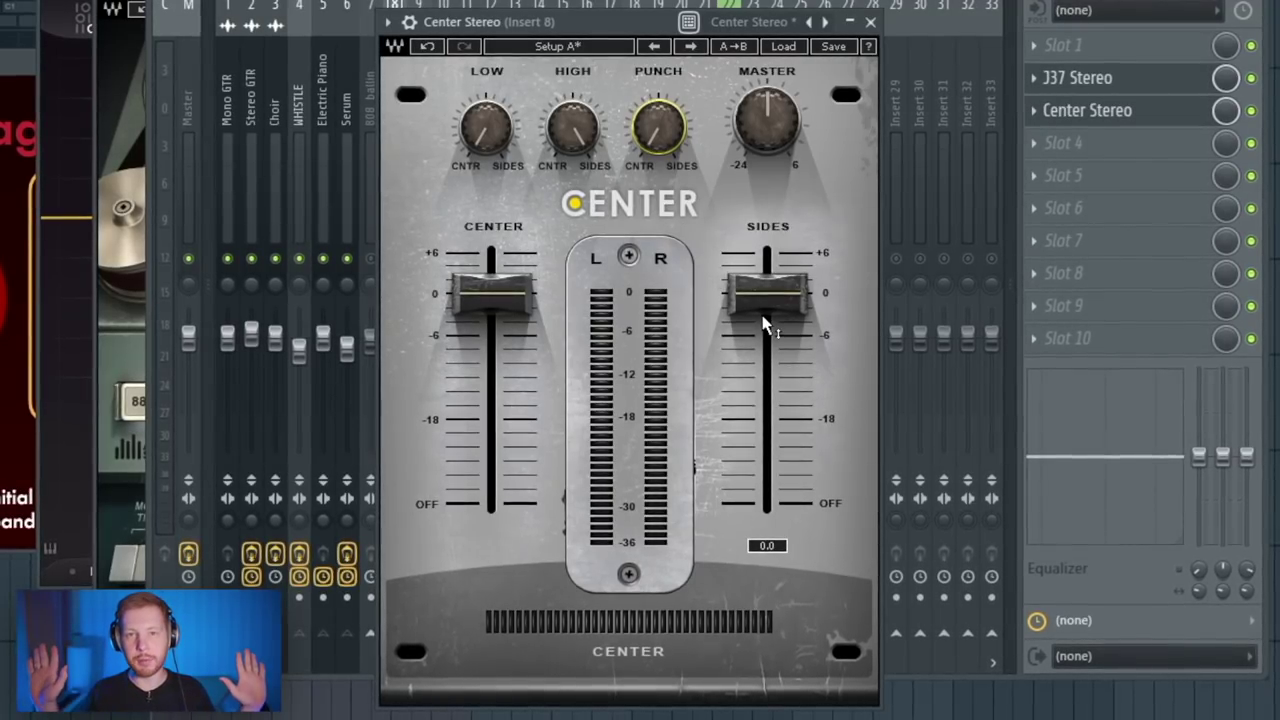
{"action": "left_click_drag", "start_coordinate": [763, 316], "coordinate": [763, 310]}
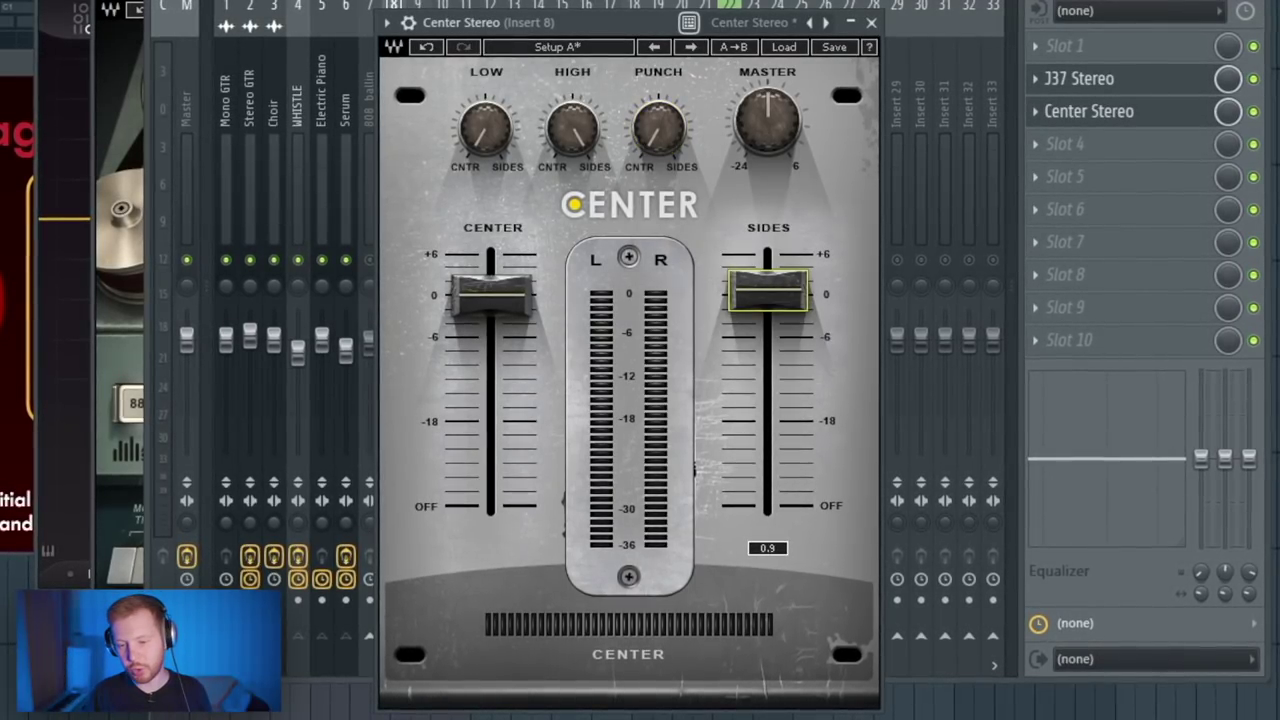
{"action": "left_click", "coordinate": [491, 298]}
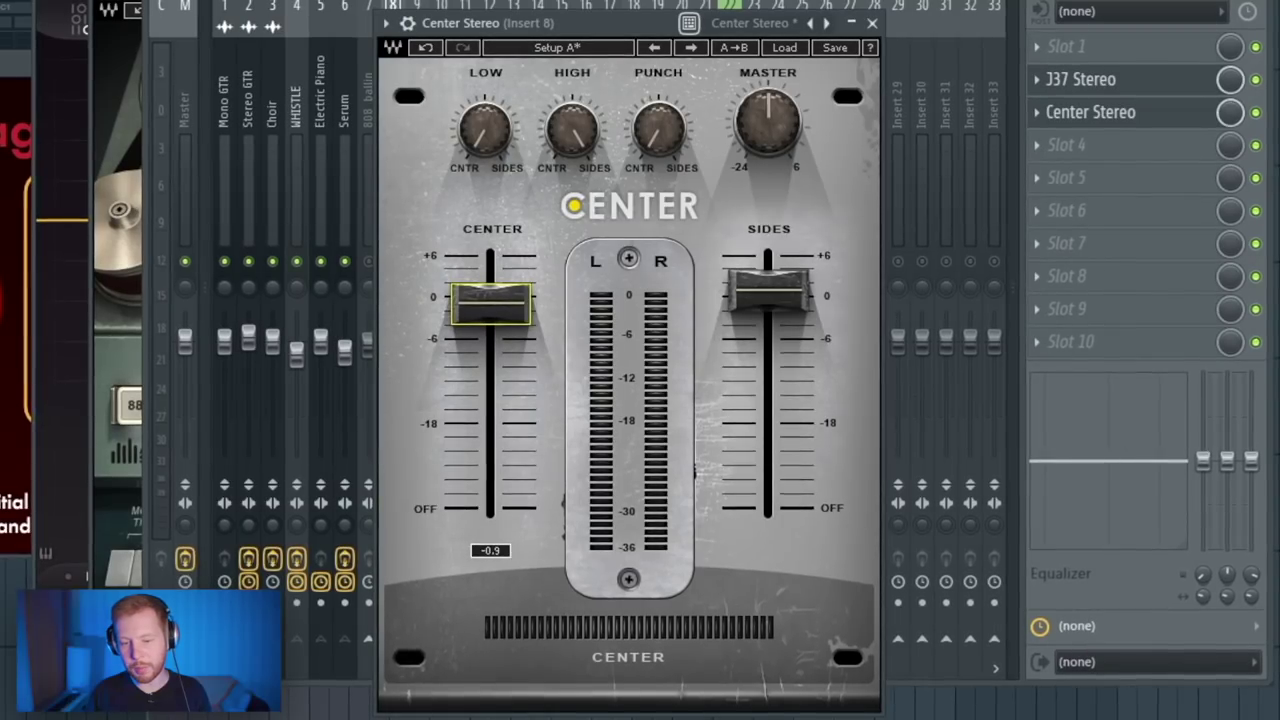
{"action": "left_click", "coordinate": [872, 22]}
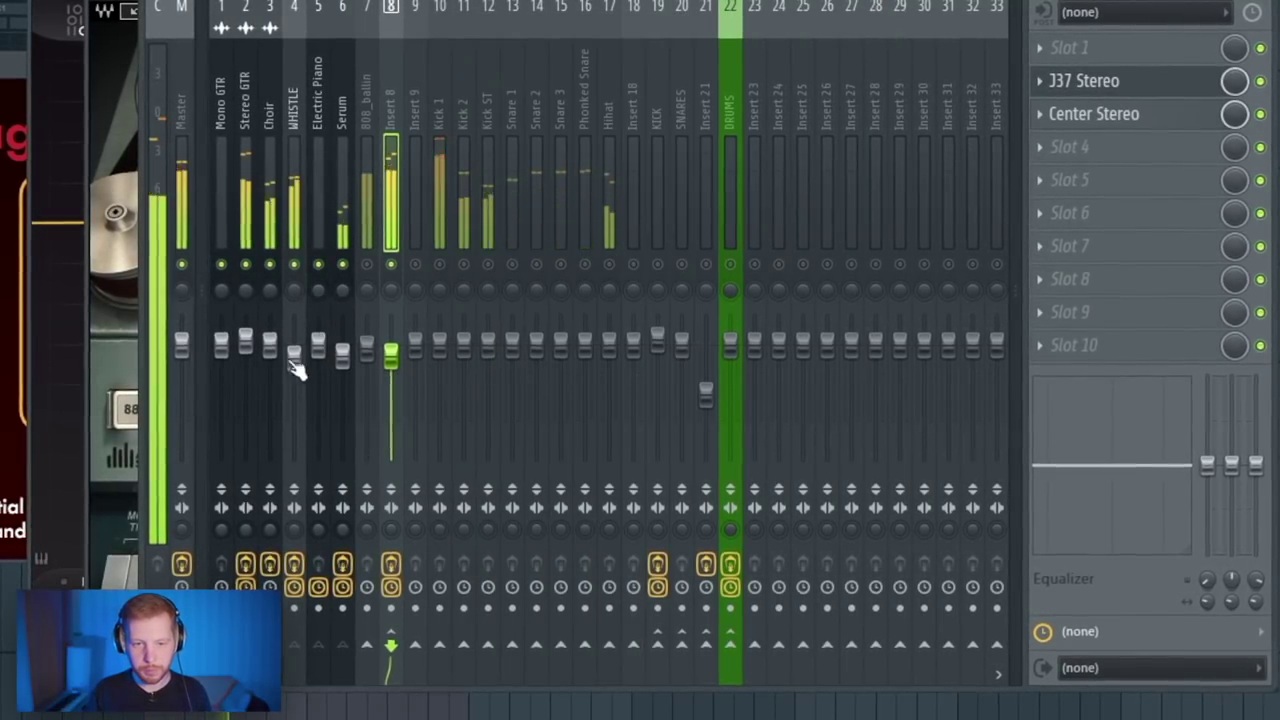
Step: Rebalance the melodic levels in the mixer, lowering Choir, 808_ballin and Insert 8 slightly
{"action": "left_click", "coordinate": [341, 400]}
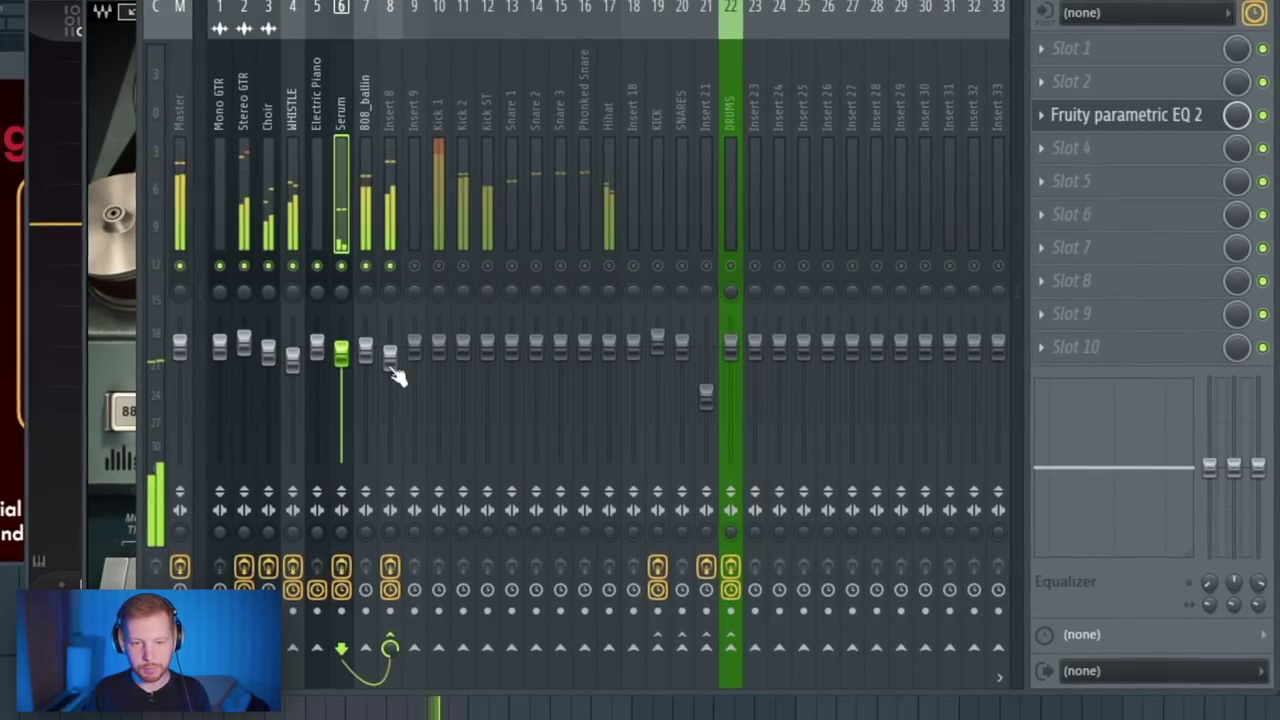
{"action": "left_click", "coordinate": [390, 371]}
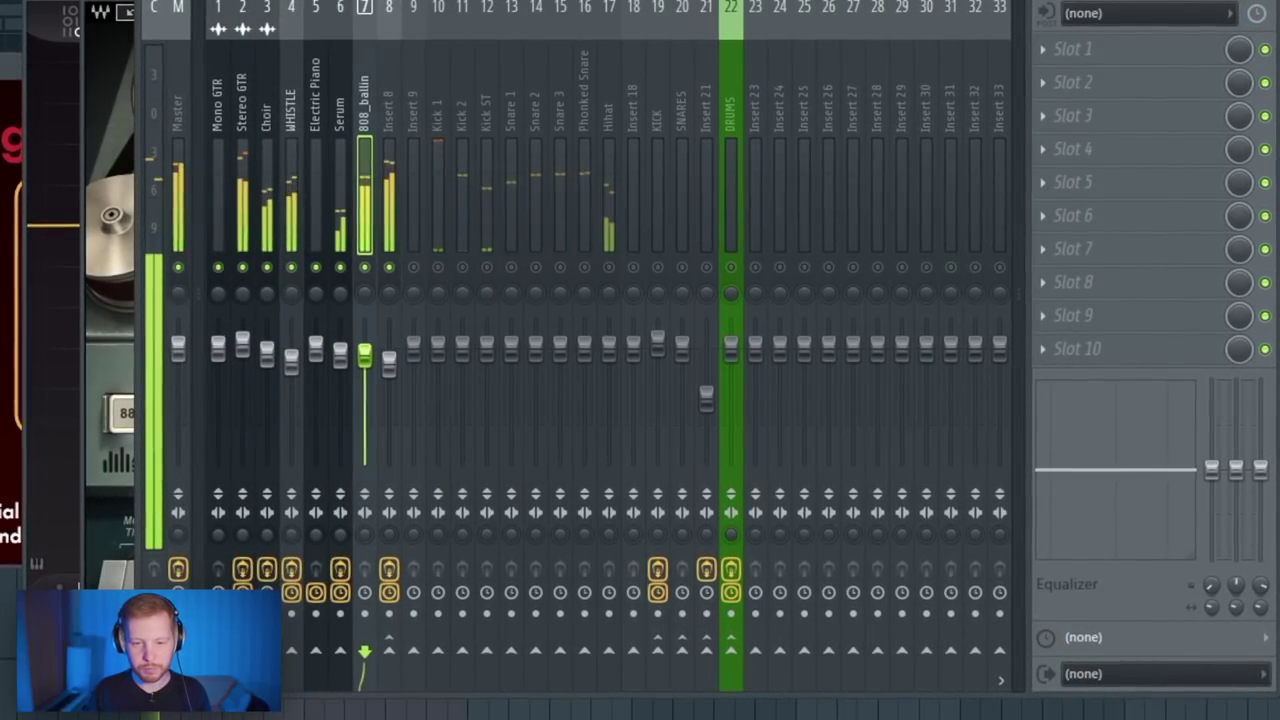
{"action": "left_click", "coordinate": [388, 374]}
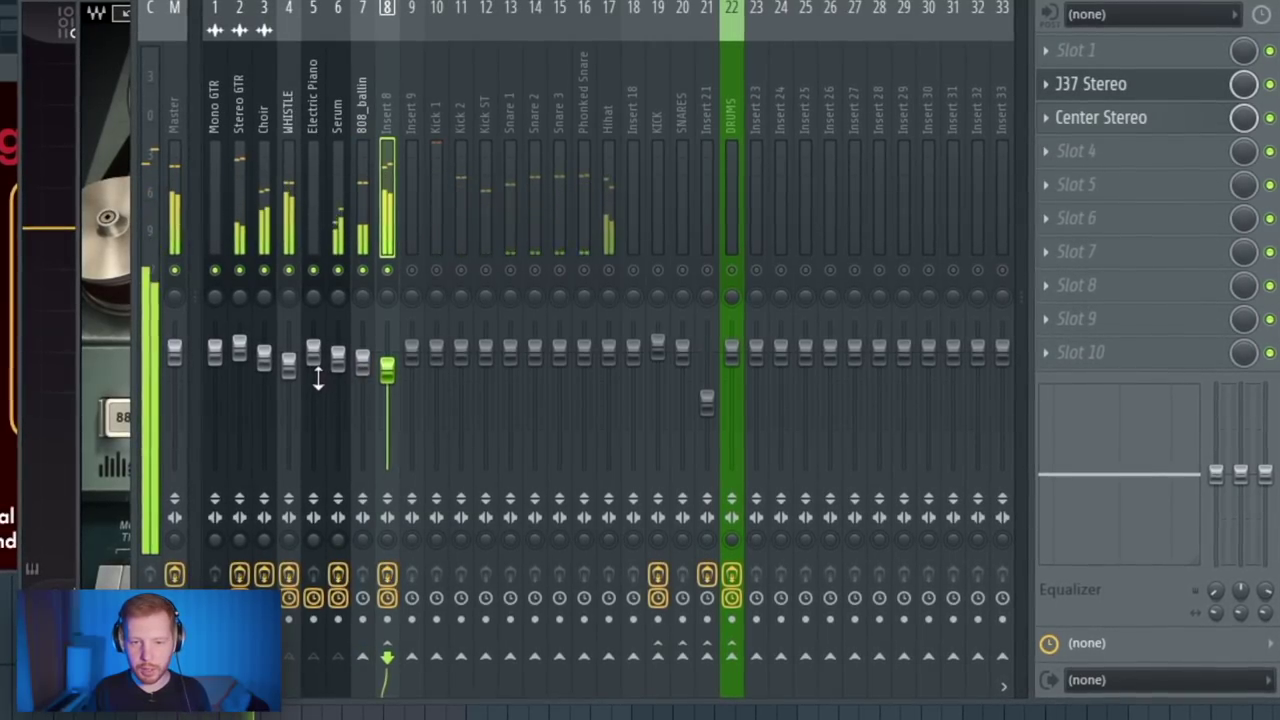
Step: Rename Insert 8 as INSTR and color it purple
{"action": "double_click", "coordinate": [393, 101]}
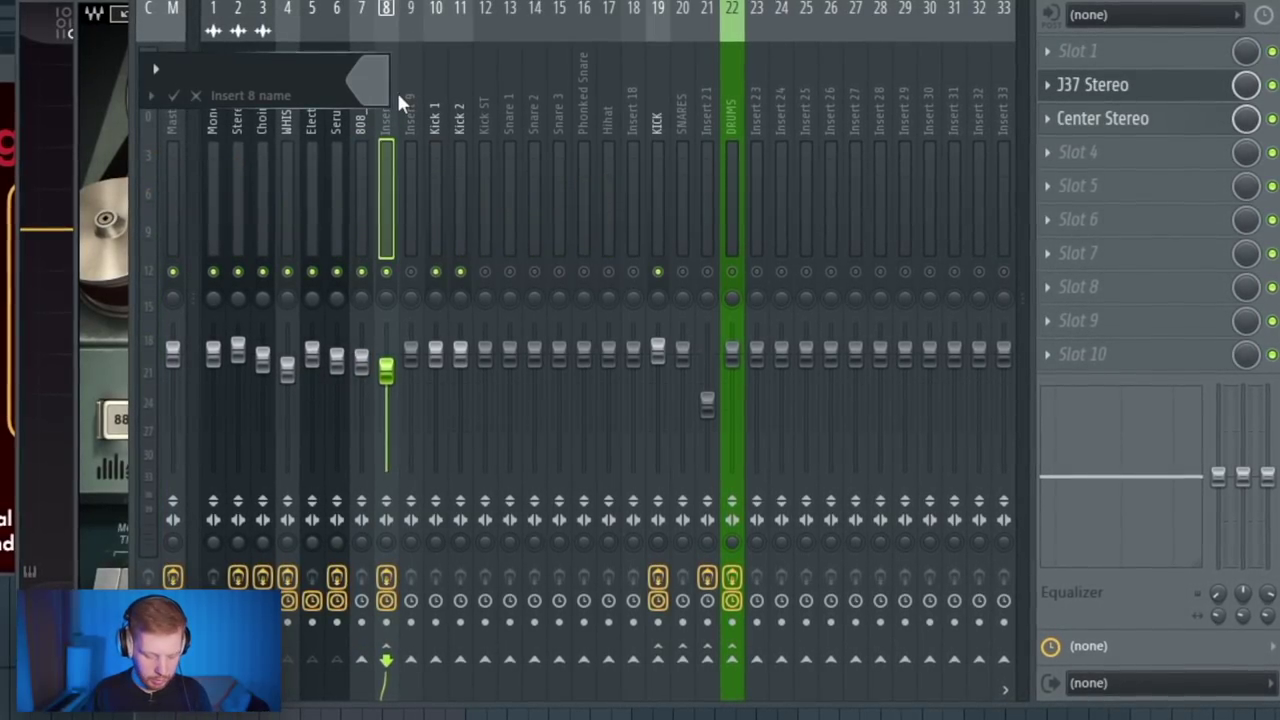
{"action": "type", "text": "INSTR"}
{"action": "key", "text": "Return"}
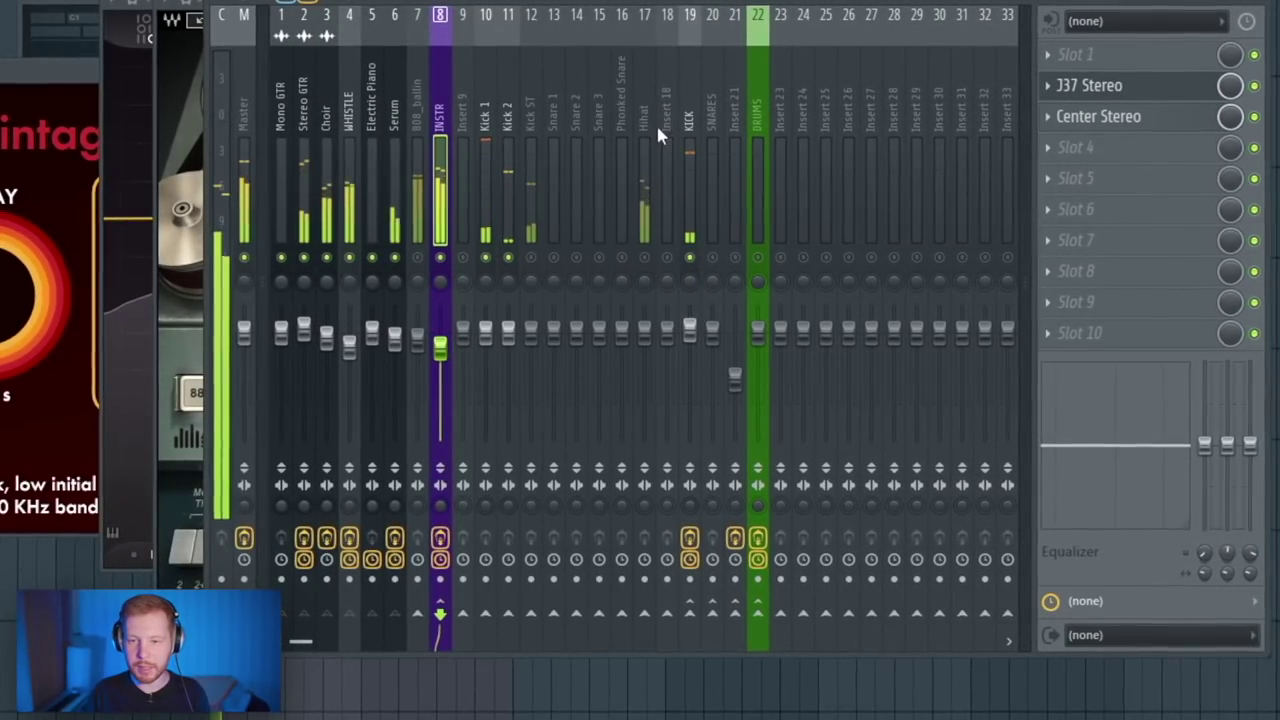
Step: Sidechain the KICK bus to the INSTR track
{"action": "left_click", "coordinate": [688, 130]}
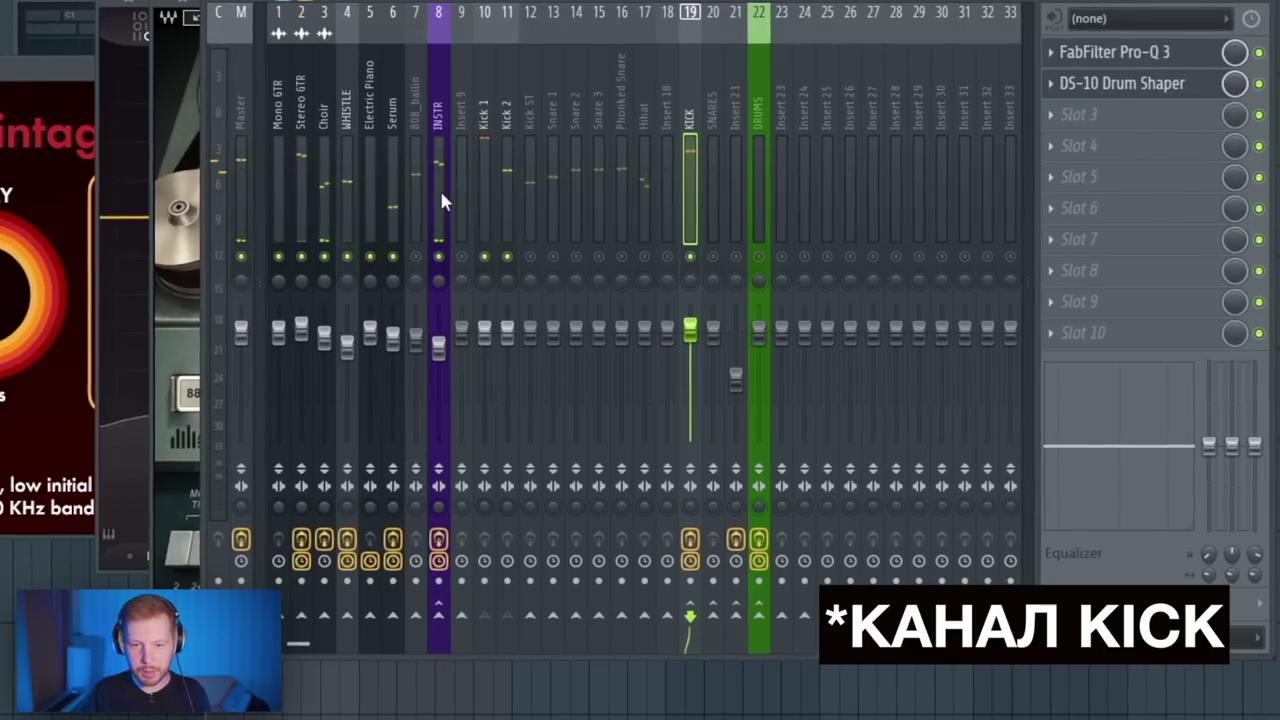
{"action": "right_click", "coordinate": [437, 612]}
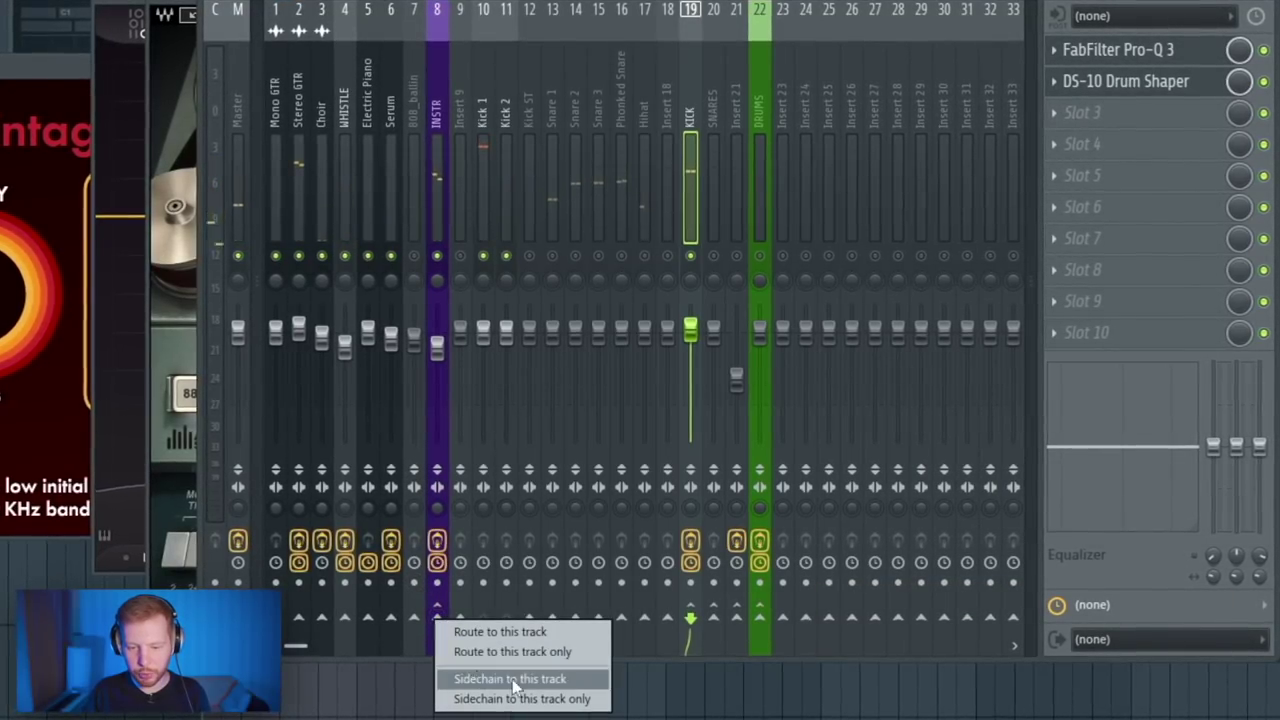
{"action": "left_click", "coordinate": [506, 683]}
Step: Load Fruity Limiter in slot 7 of INSTR, use its compressor mode and choose KICK as the sidechain source
{"action": "left_click", "coordinate": [426, 300]}
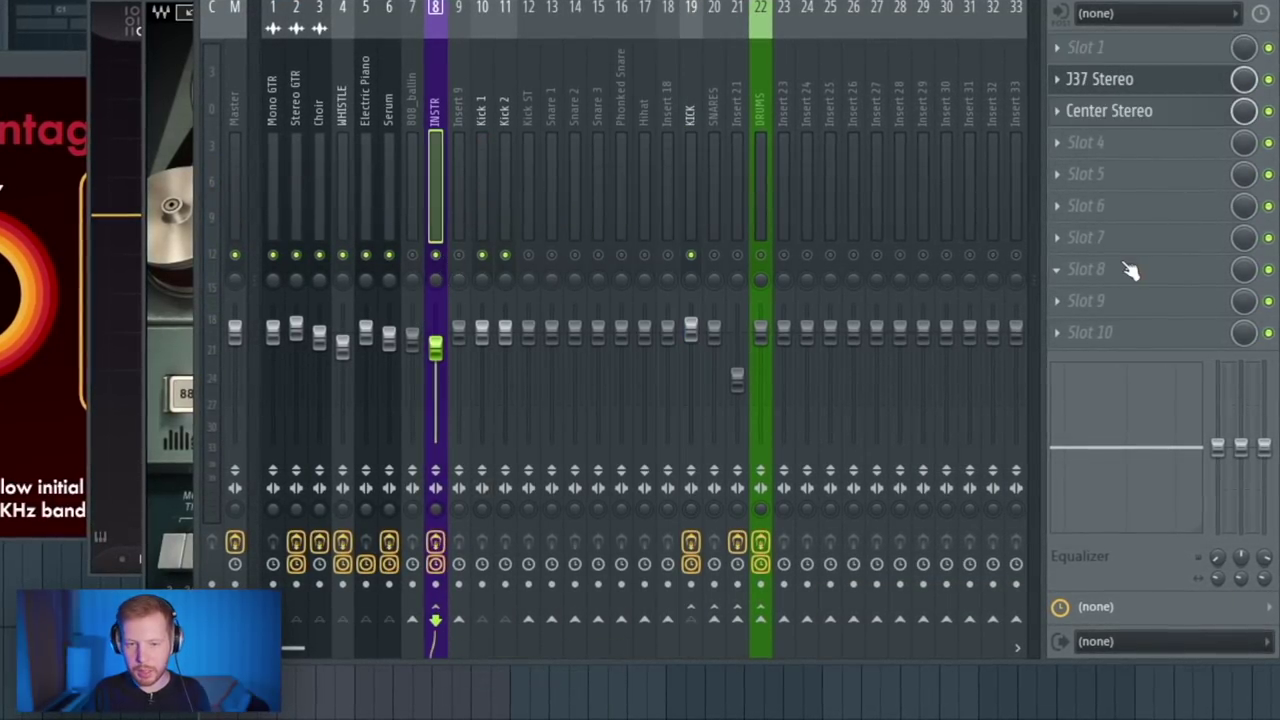
{"action": "left_click", "coordinate": [1126, 250]}
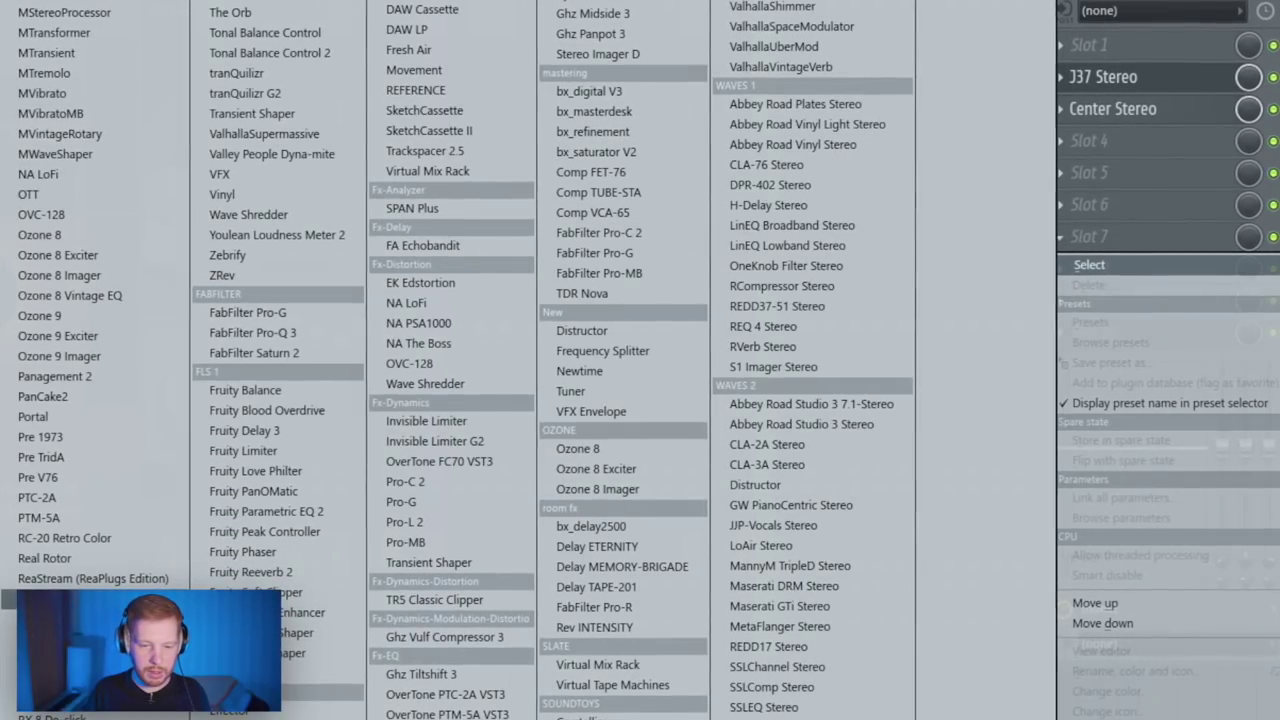
{"action": "left_click", "coordinate": [296, 452]}
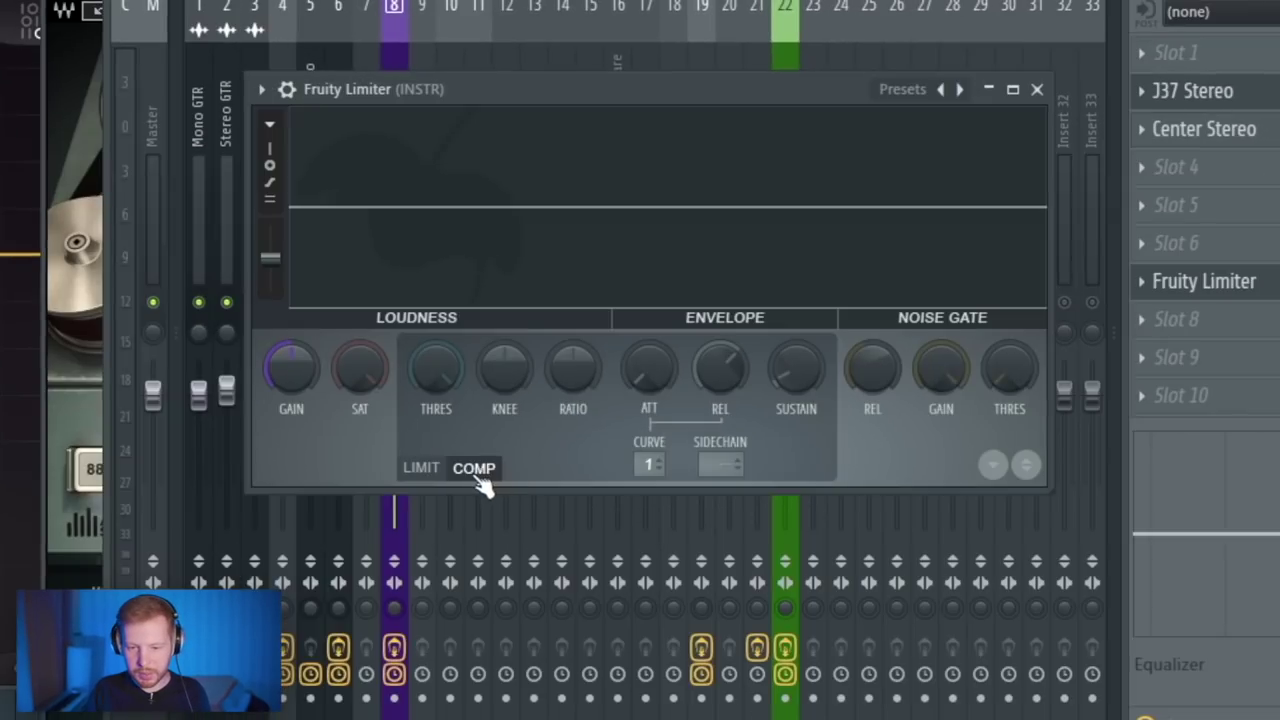
{"action": "left_click", "coordinate": [434, 470]}
{"action": "left_click", "coordinate": [472, 470]}
{"action": "left_click", "coordinate": [720, 464]}
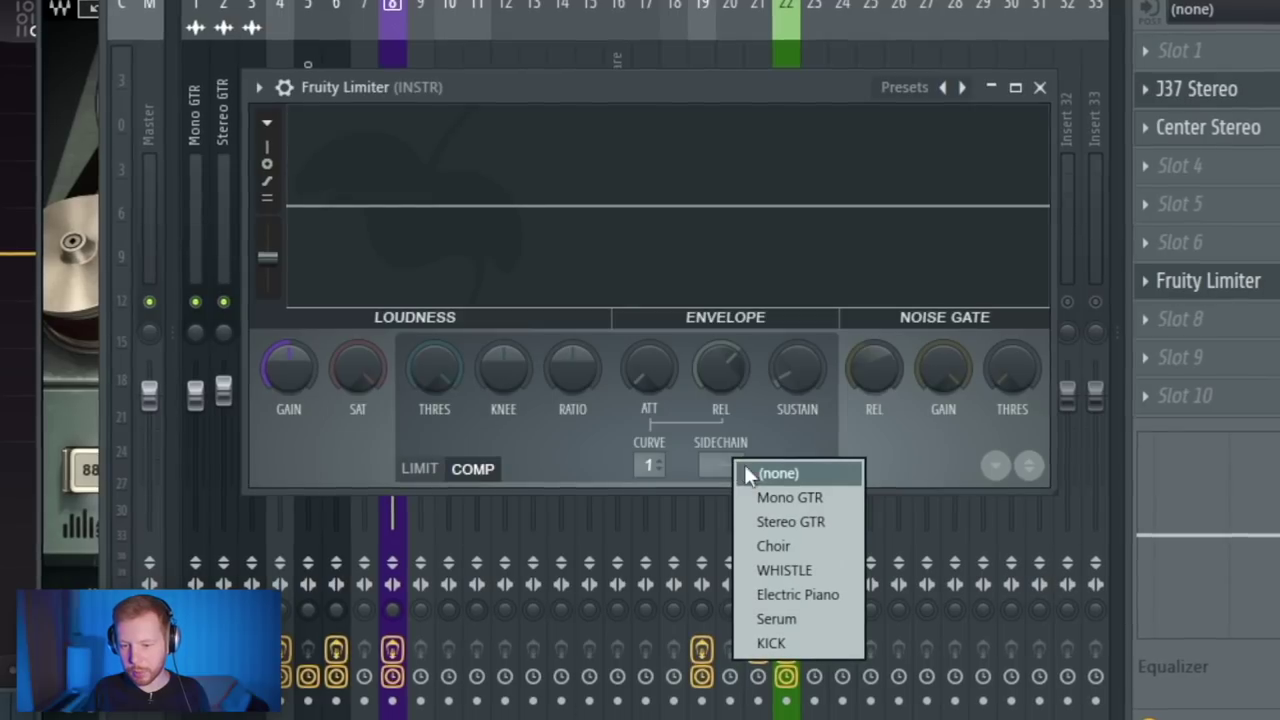
{"action": "left_click", "coordinate": [786, 646]}
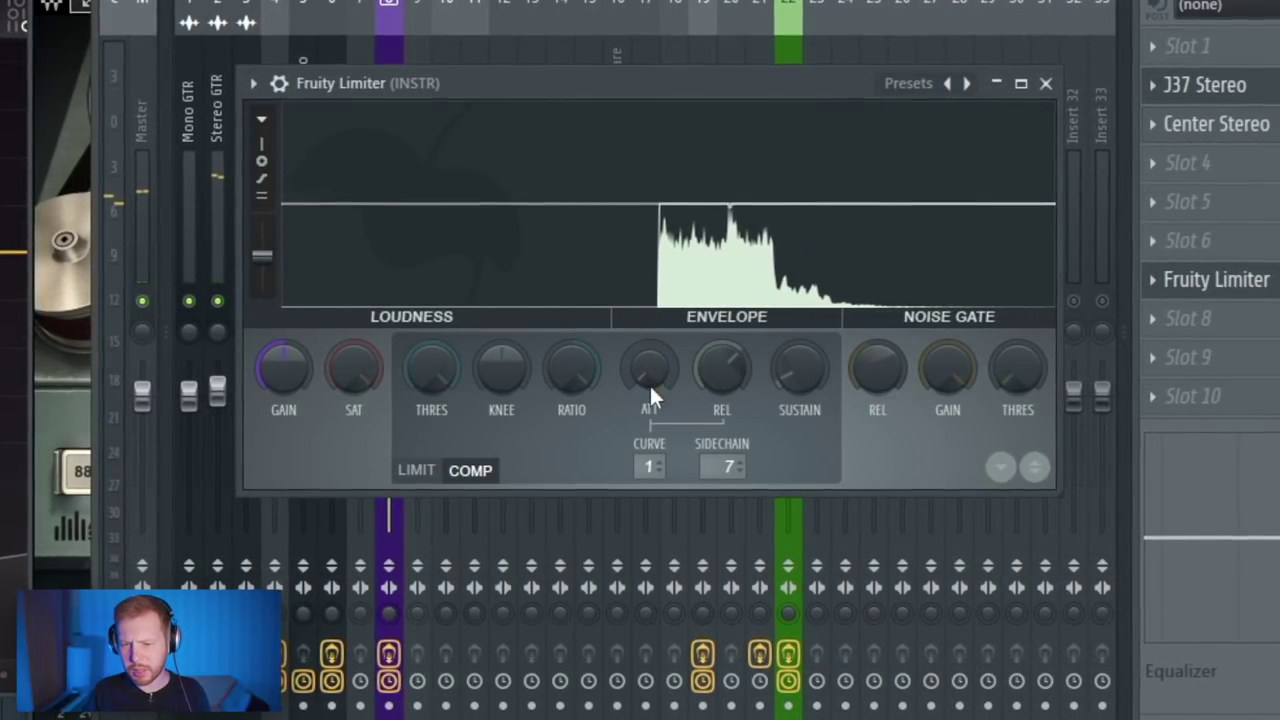
Step: Shape the kick ducking in the INSTR Fruity Limiter with maximum ratio, short release, minimal sustain and a lowered threshold
{"action": "left_click_drag", "start_coordinate": [734, 368], "coordinate": [734, 430]}
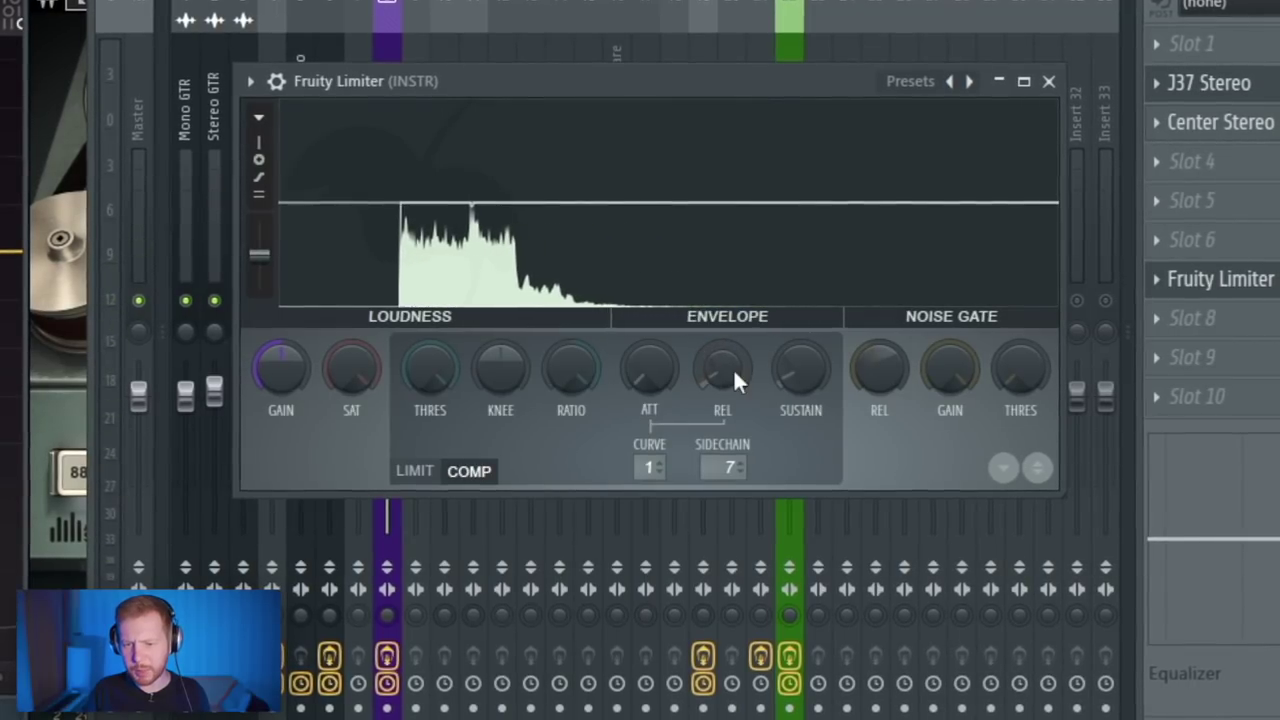
{"action": "left_click_drag", "start_coordinate": [803, 370], "coordinate": [803, 386]}
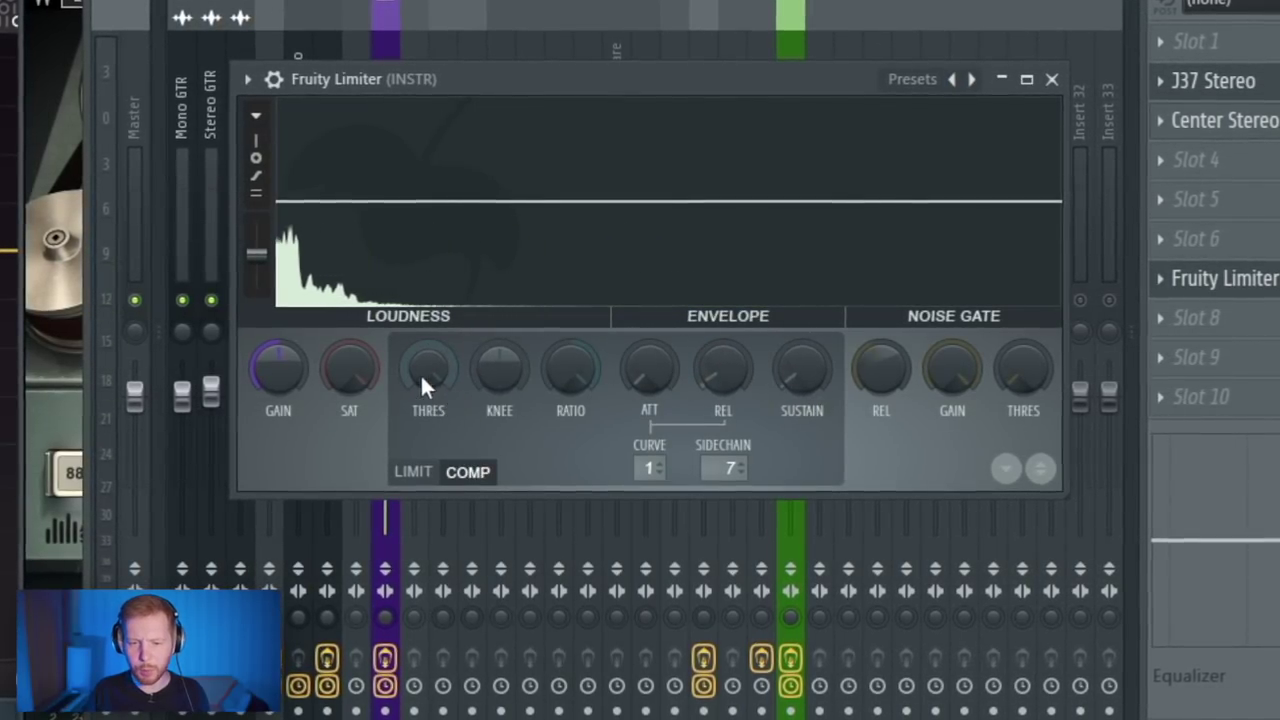
{"action": "key", "text": "space"}
{"action": "left_click_drag", "start_coordinate": [423, 374], "coordinate": [423, 402]}
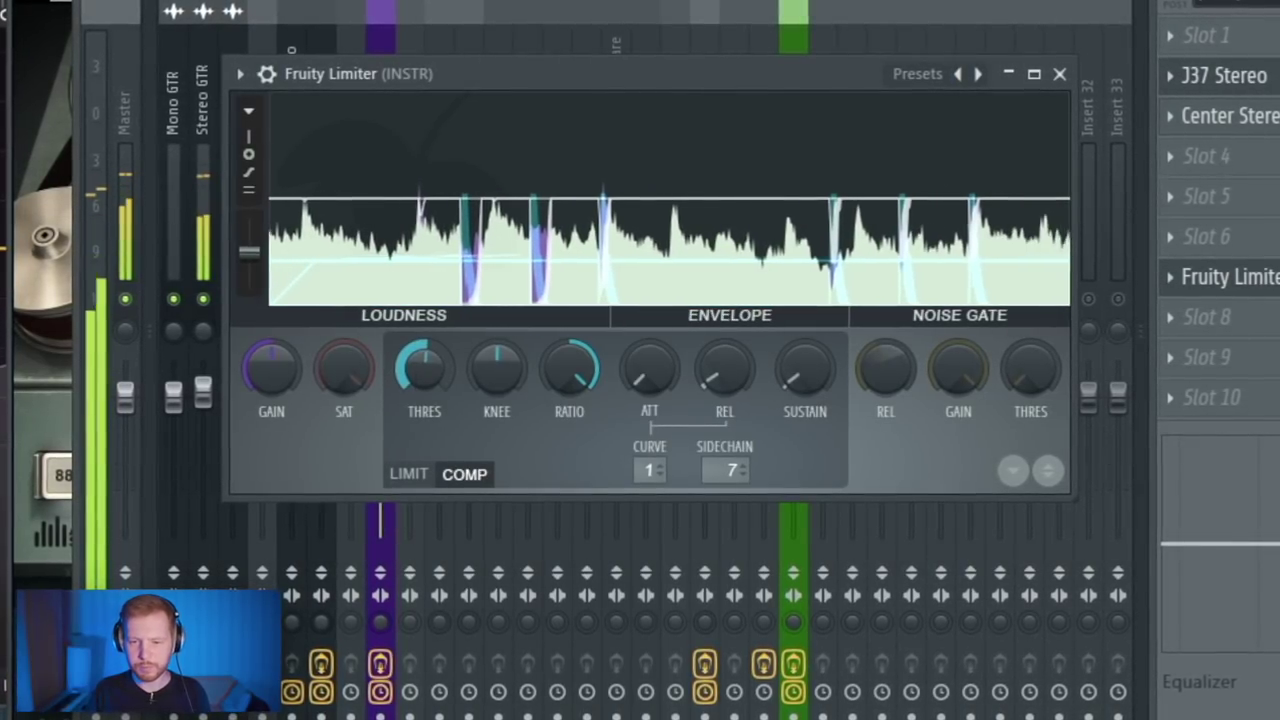
{"action": "left_click", "coordinate": [1059, 73]}
Step: Add Ozone 8 Imager to Hihat with band 2 width 36.7, band 3 width 40.5 and Stereoize at 6.0 ms
{"action": "left_click", "coordinate": [706, 115]}
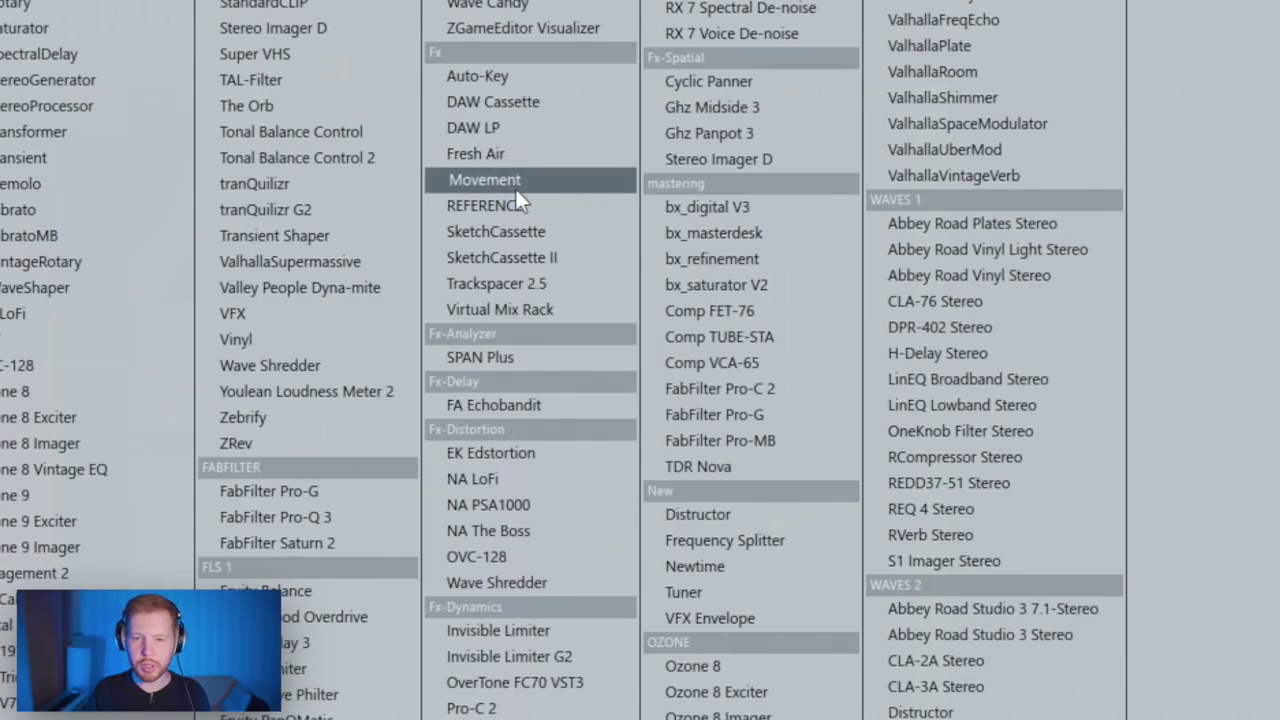
{"action": "left_click", "coordinate": [78, 449]}
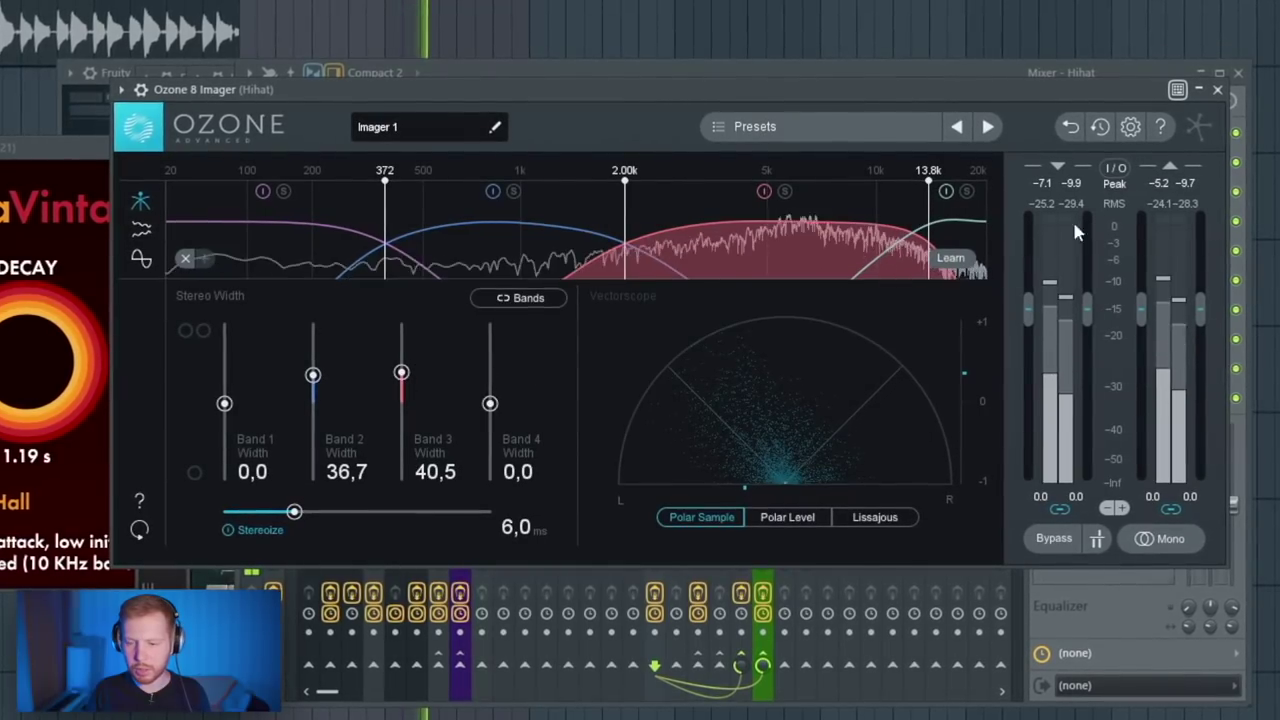
{"action": "left_click", "coordinate": [1217, 90]}
Step: Add Ozone 8 Imager with Stereoize at 6.0 ms to the SNARES bus and reduce the widths of bands 2 and 3 slightly
{"action": "left_click", "coordinate": [1039, 162]}
{"action": "left_click", "coordinate": [1083, 277]}
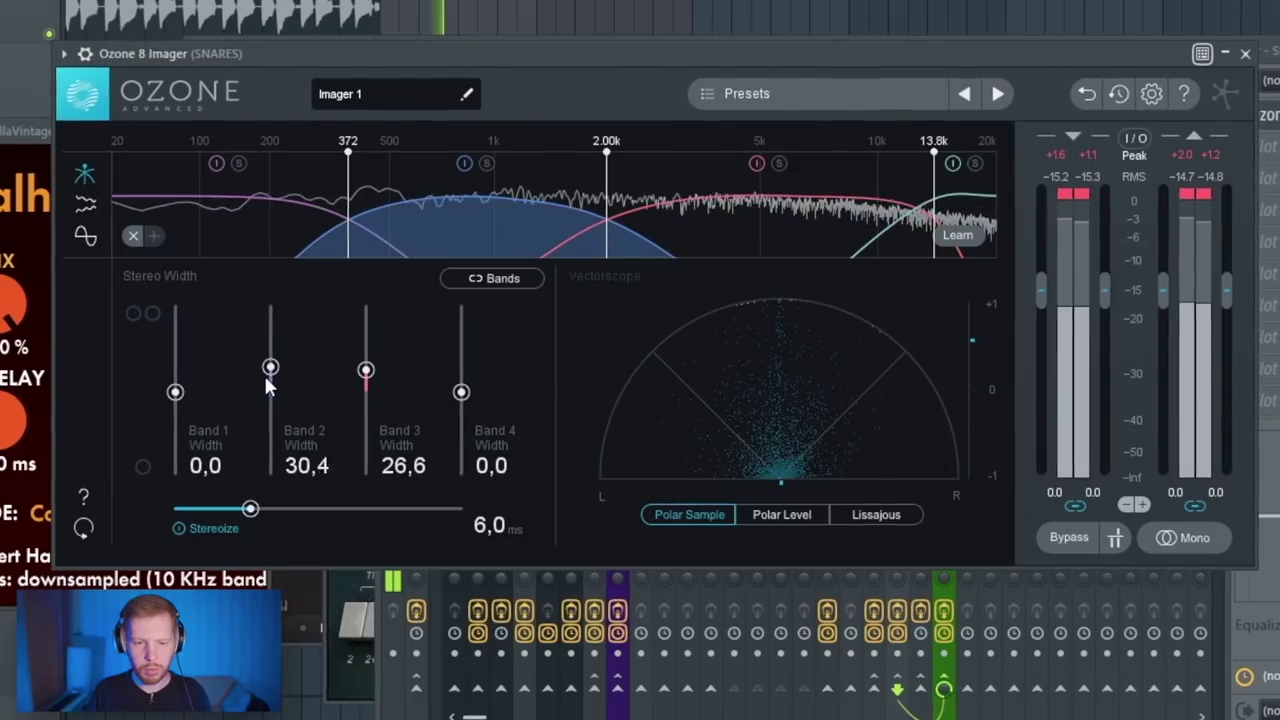
{"action": "left_click_drag", "start_coordinate": [271, 369], "coordinate": [271, 376]}
{"action": "left_click_drag", "start_coordinate": [363, 371], "coordinate": [363, 379]}
{"action": "left_click_drag", "start_coordinate": [271, 374], "coordinate": [272, 400]}
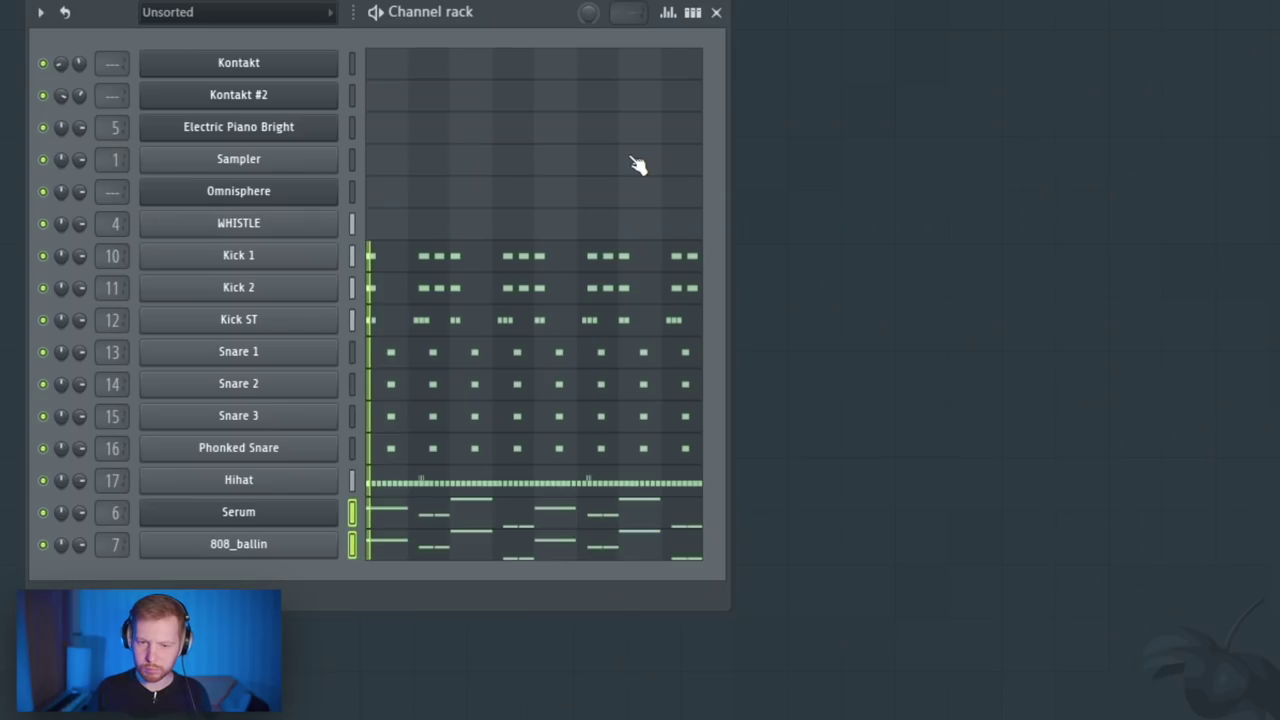
Step: Add a volume automation clip to the intro's Stereo GTR clip, rising from bar 1 to bar 9 and ending below full level
{"action": "left_click_drag", "start_coordinate": [548, 22], "coordinate": [965, 33]}
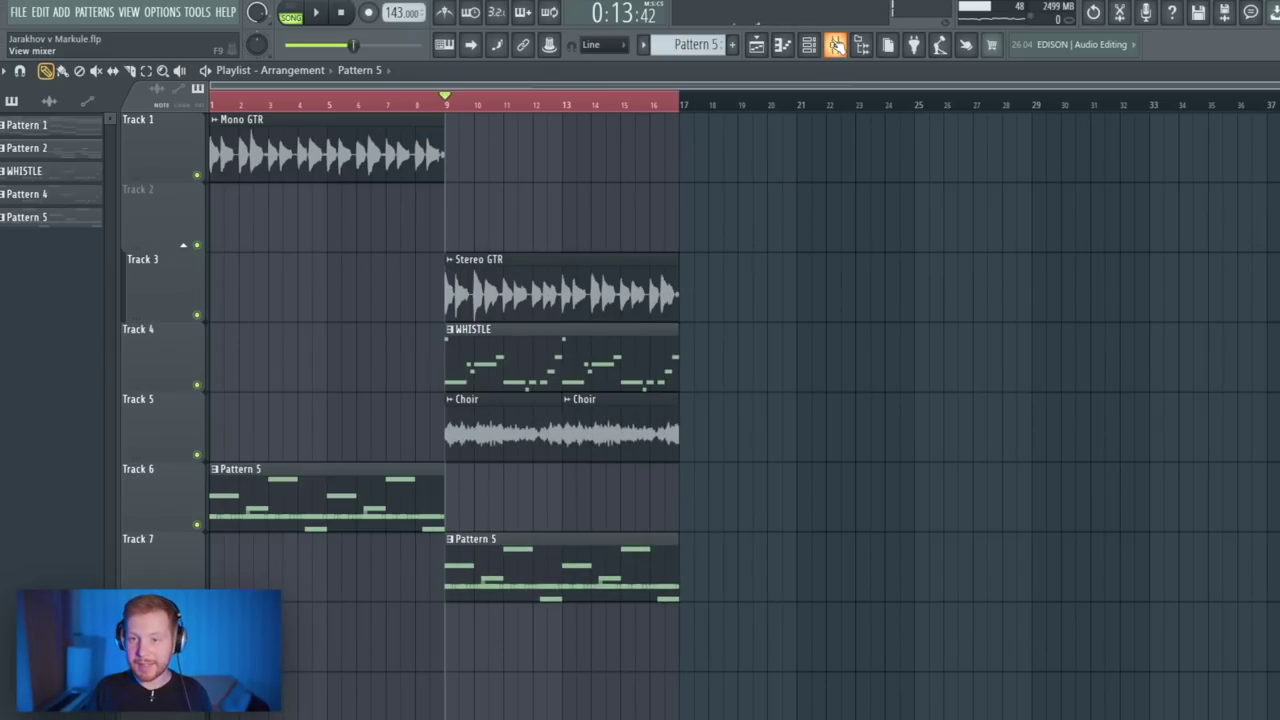
{"action": "left_click", "coordinate": [835, 44]}
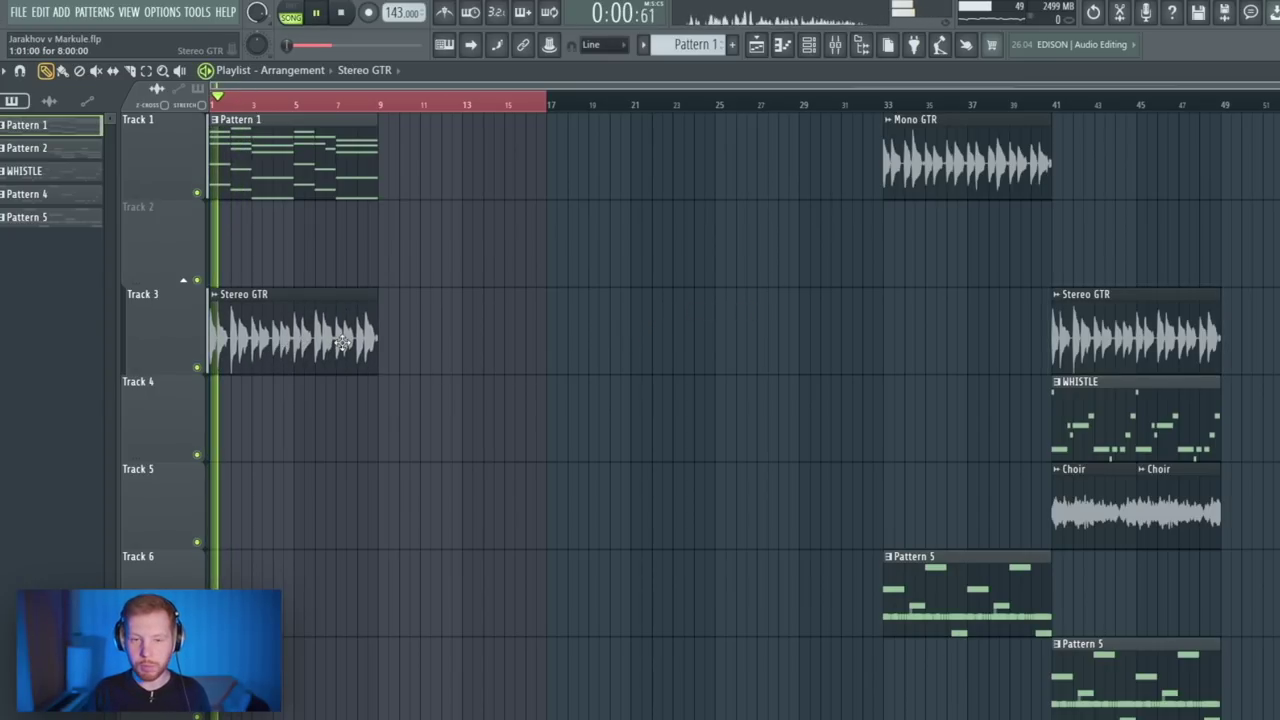
{"action": "left_click", "coordinate": [213, 294]}
{"action": "mouse_move", "coordinate": [394, 430]}
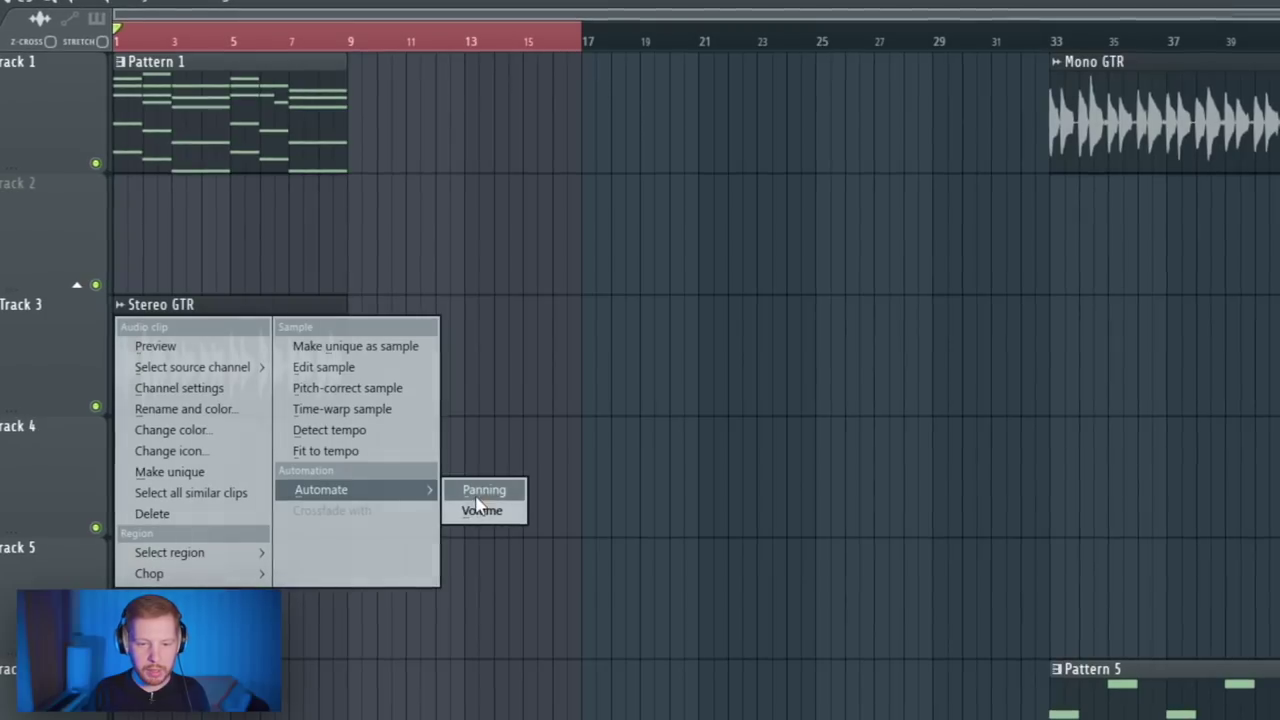
{"action": "left_click", "coordinate": [480, 509]}
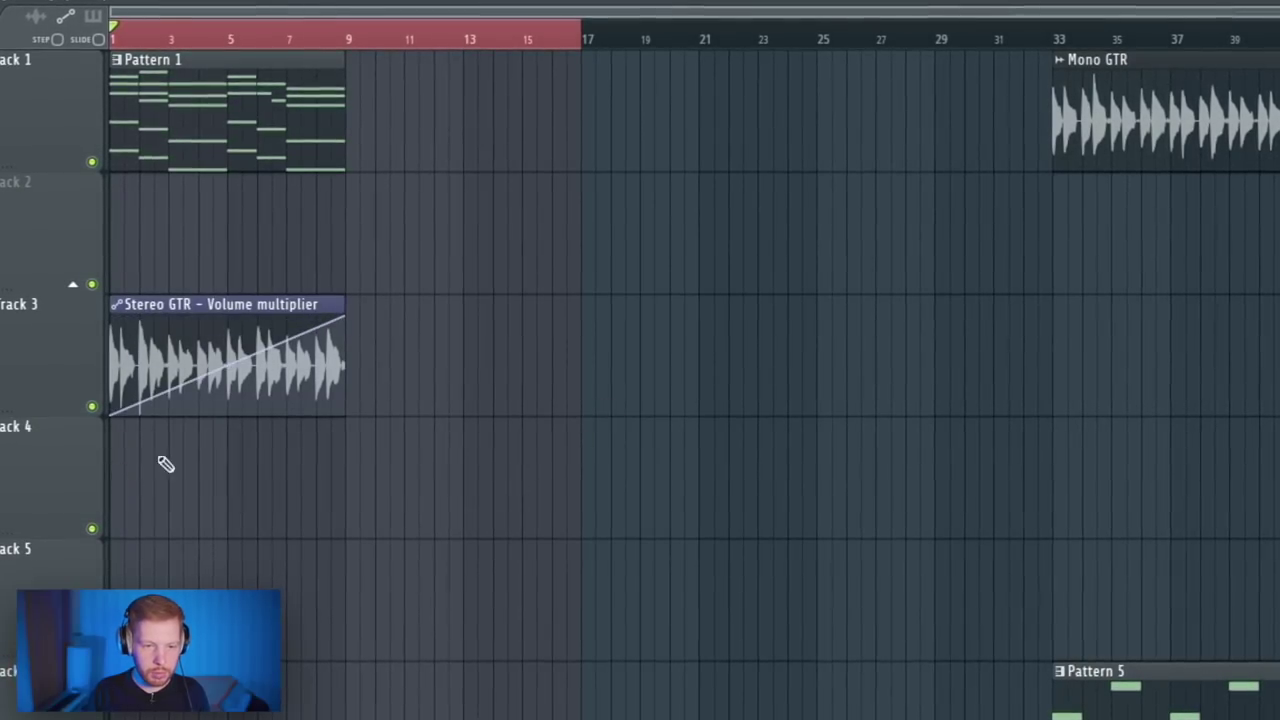
{"action": "key", "text": "space"}
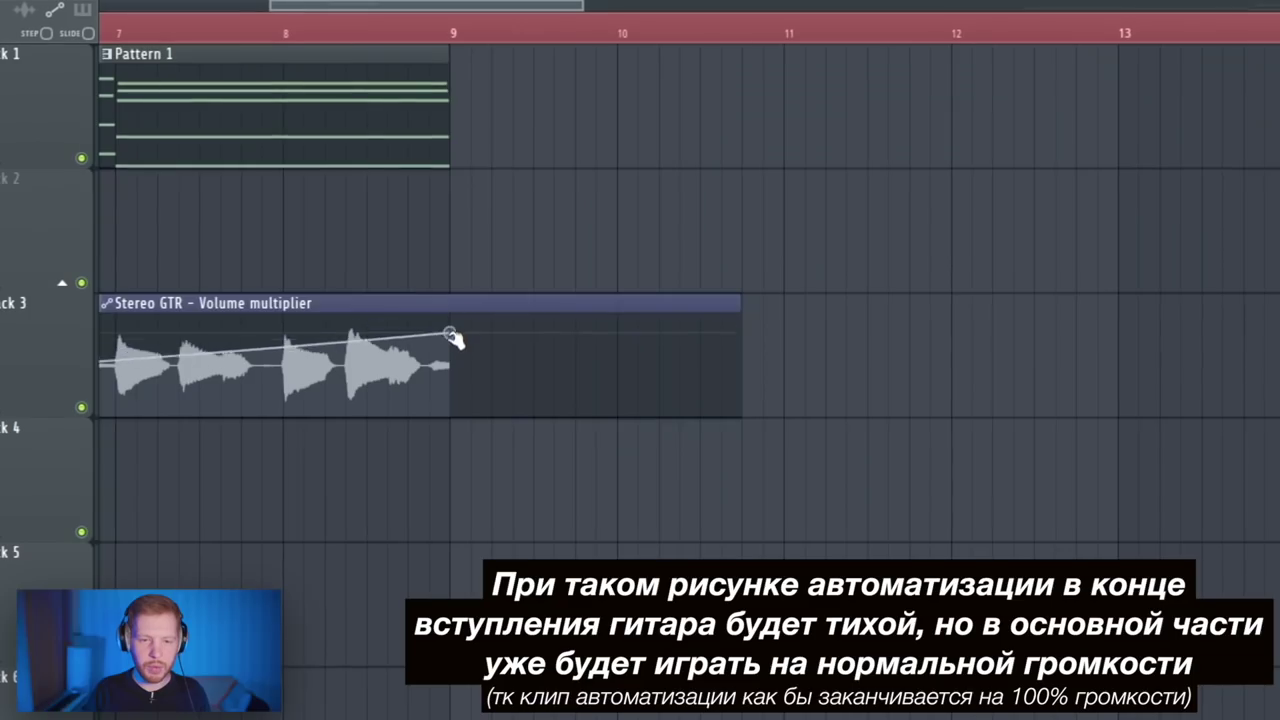
{"action": "left_click_drag", "start_coordinate": [451, 336], "coordinate": [455, 362]}
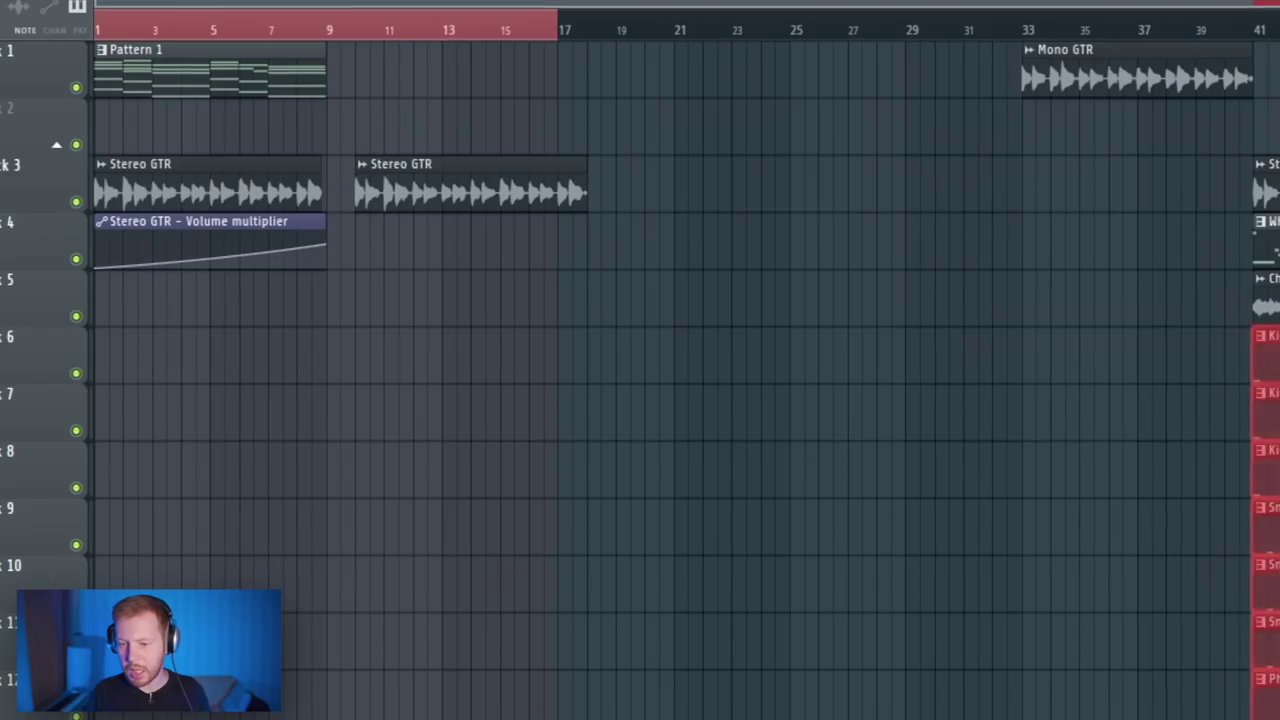
Step: Copy the drum, Serum and 808_ballin clips to bar 10, and the WHISTLE and Choir clips to bar 18 with a short lead-in
{"action": "left_click_drag", "start_coordinate": [409, 654], "coordinate": [410, 549]}
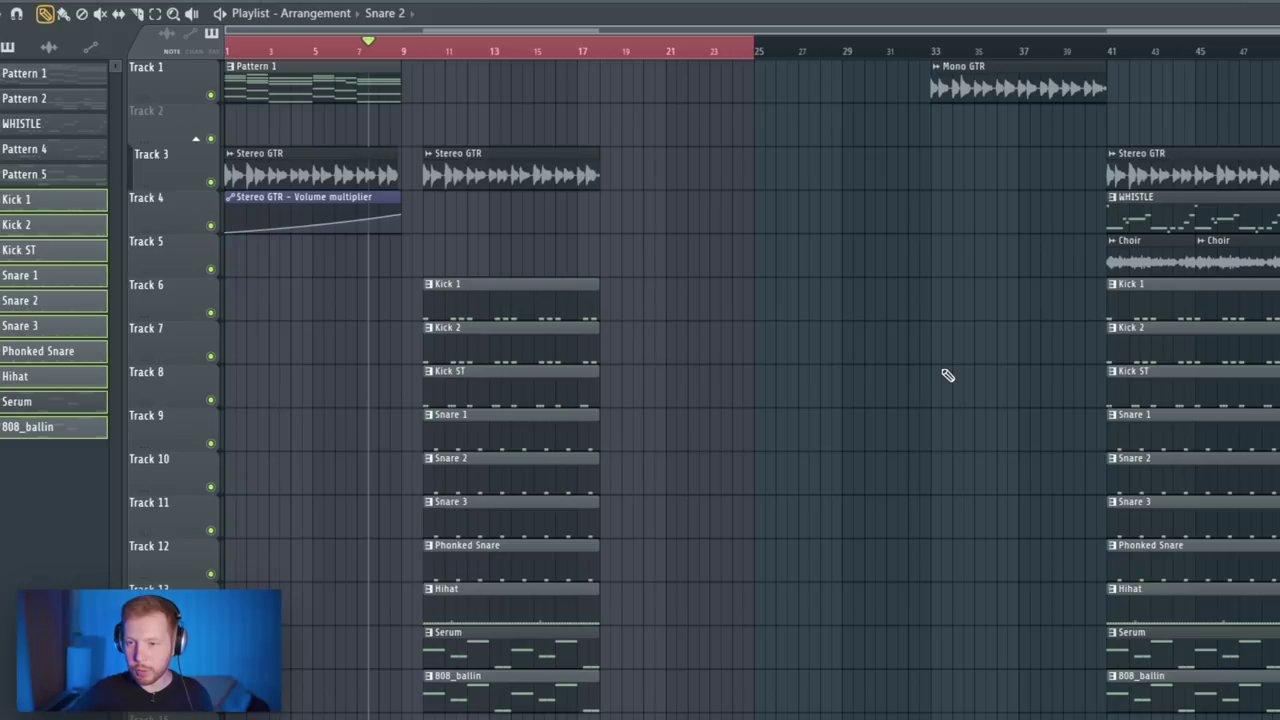
{"action": "left_click_drag", "start_coordinate": [1130, 268], "coordinate": [634, 277]}
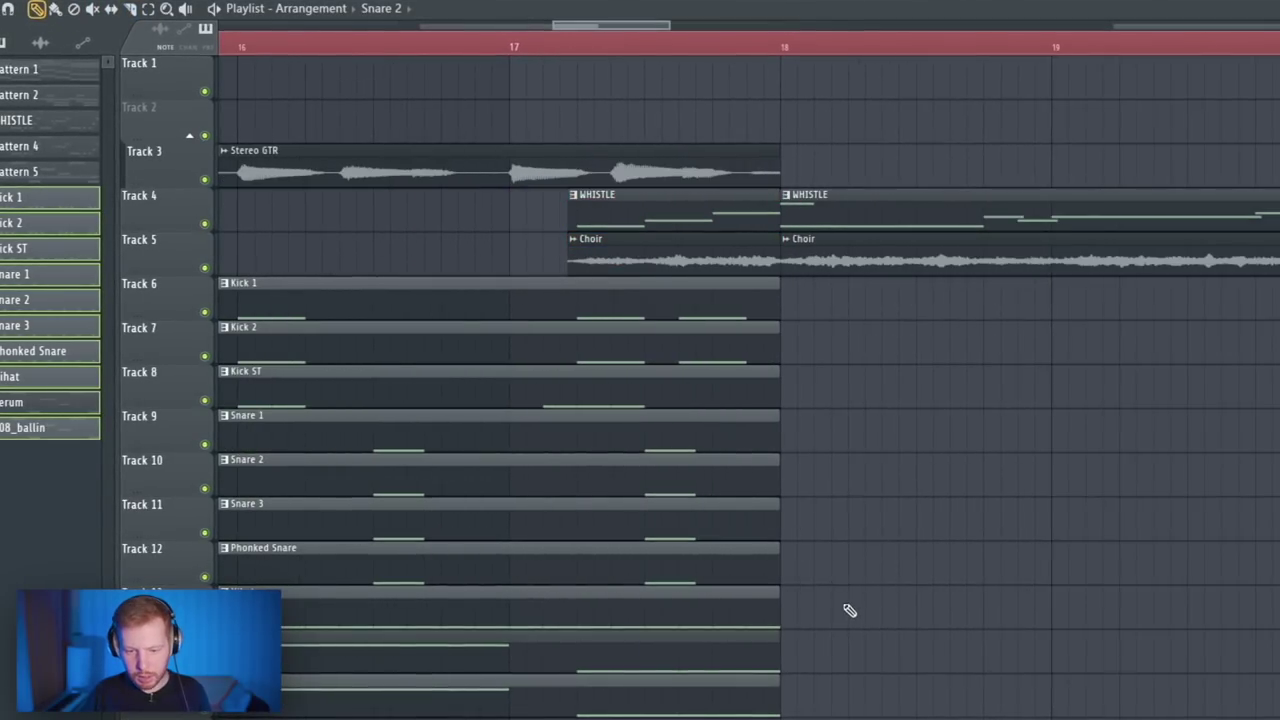
Step: Shorten the drum, Serum and 808_ballin clips so they end half a bar before bar 18, and play back the transition
{"action": "left_click_drag", "start_coordinate": [840, 590], "coordinate": [789, 680]}
{"action": "left_click_drag", "start_coordinate": [832, 414], "coordinate": [649, 503]}
{"action": "left_click", "coordinate": [783, 518], "text": "ctrl"}
{"action": "left_click_drag", "start_coordinate": [806, 300], "coordinate": [775, 376]}
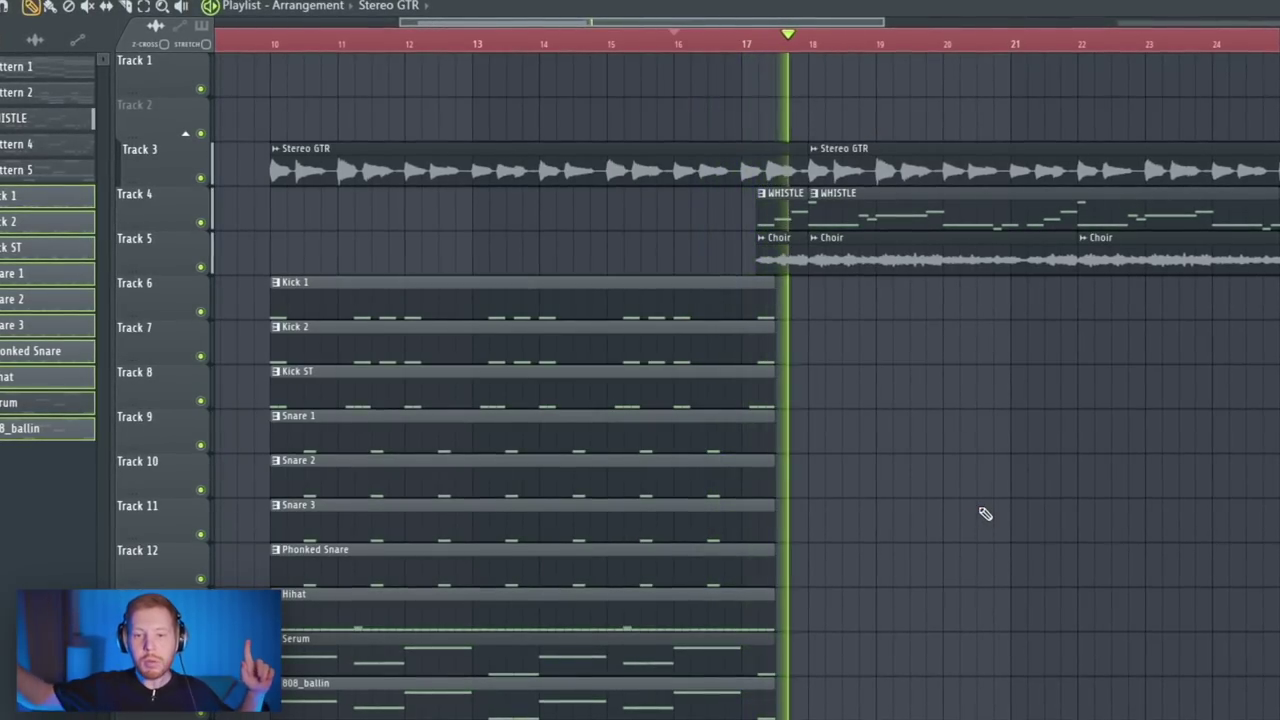
{"action": "key", "text": "space"}
{"action": "scroll", "coordinate": [757, 466], "scroll_direction": "down", "scroll_amount": 3, "text": "ctrl"}
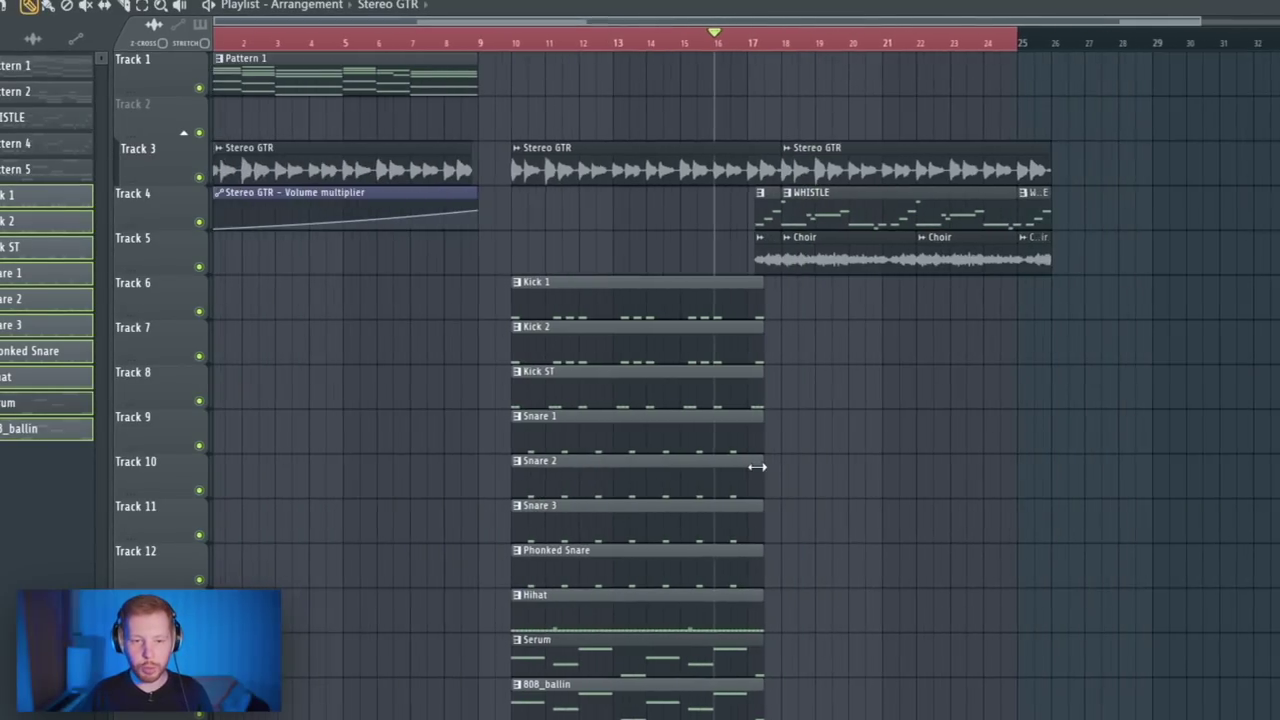
Step: Duplicate the shortened drum, Serum and 808_ballin clips to bar 18, and place the Mono GTR clip on Track 1 at bar 26
{"action": "left_click_drag", "start_coordinate": [651, 230], "coordinate": [586, 663]}
{"action": "key", "text": "ctrl+b"}
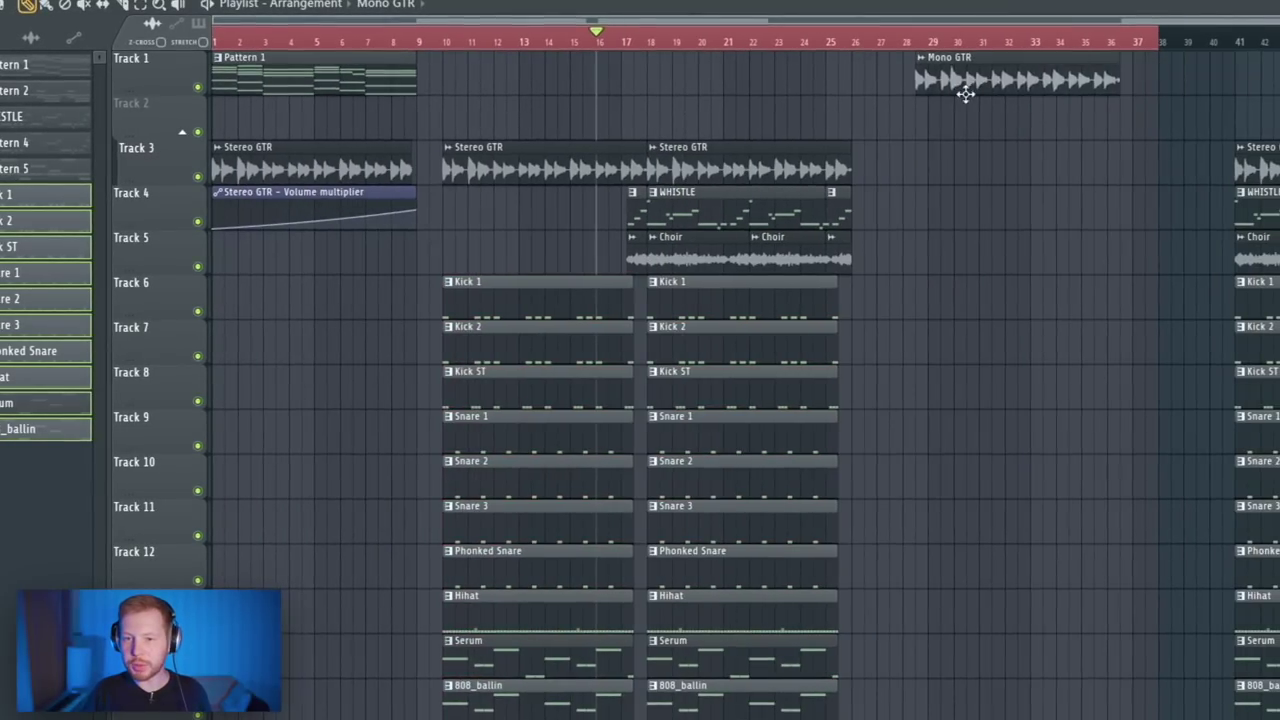
{"action": "scroll", "coordinate": [845, 65], "scroll_direction": "up", "scroll_amount": 2, "text": "ctrl"}
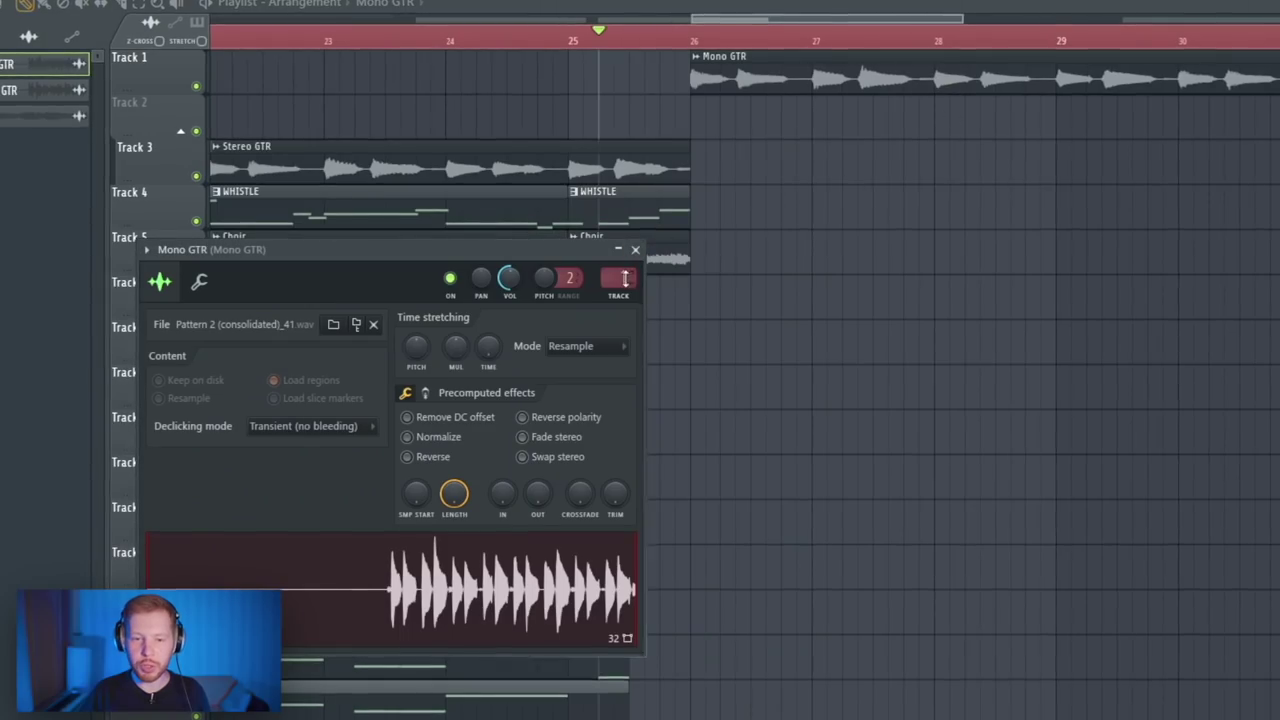
Step: Route Mono GTR to Insert 33 with RC-20 Retro Color on preset Vinyl 1, with Noise and Wobble off and Space on
{"action": "left_click", "coordinate": [625, 280]}
{"action": "left_click", "coordinate": [1262, 280]}
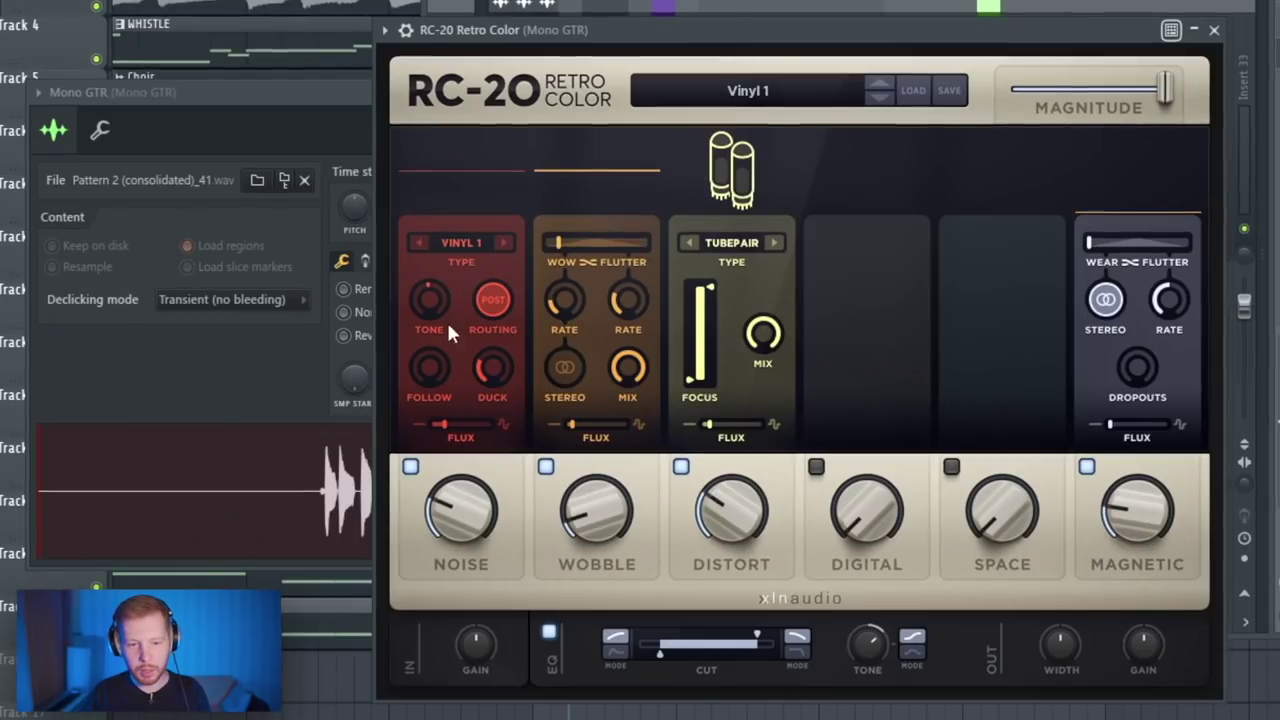
{"action": "left_click", "coordinate": [409, 465]}
{"action": "left_click", "coordinate": [545, 465]}
{"action": "left_click", "coordinate": [952, 465]}
Step: Shorten RC-20's Space decay, reduce the output width, and narrow the EQ cut range from both ends
{"action": "left_click_drag", "start_coordinate": [1022, 240], "coordinate": [988, 240]}
{"action": "left_click_drag", "start_coordinate": [1062, 644], "coordinate": [1062, 690]}
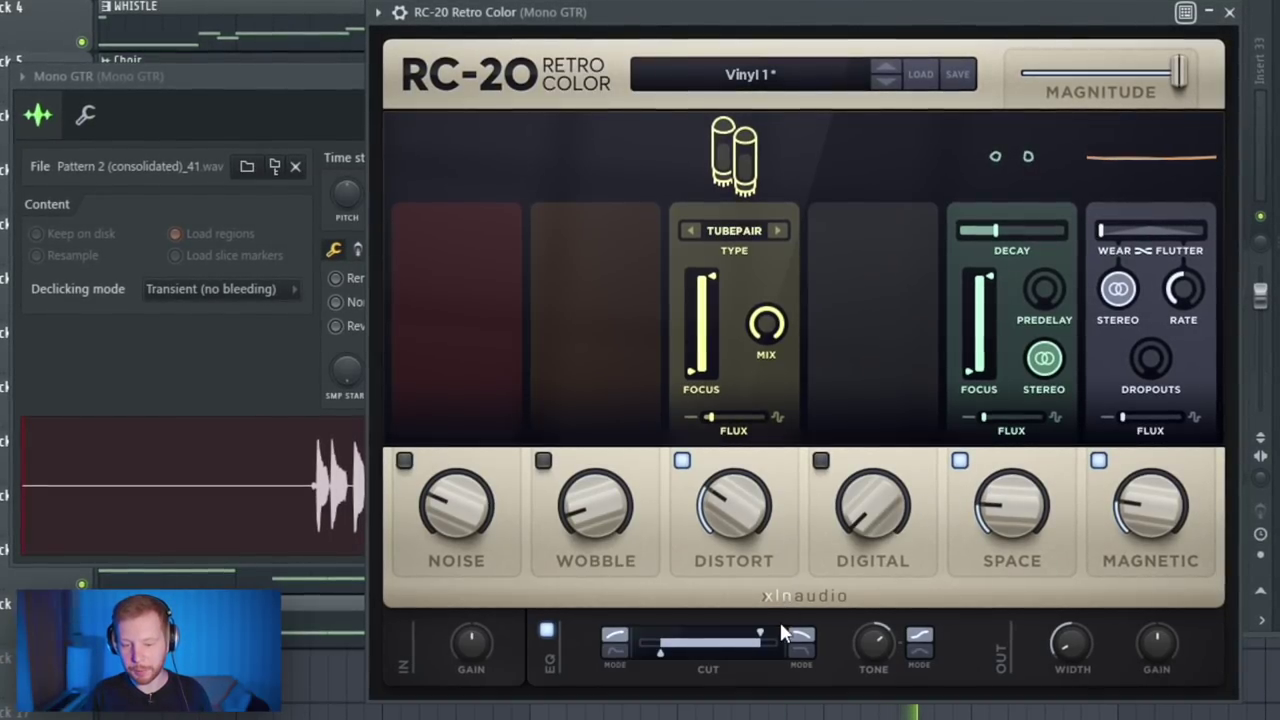
{"action": "left_click_drag", "start_coordinate": [761, 634], "coordinate": [757, 636]}
{"action": "left_click_drag", "start_coordinate": [662, 660], "coordinate": [676, 664]}
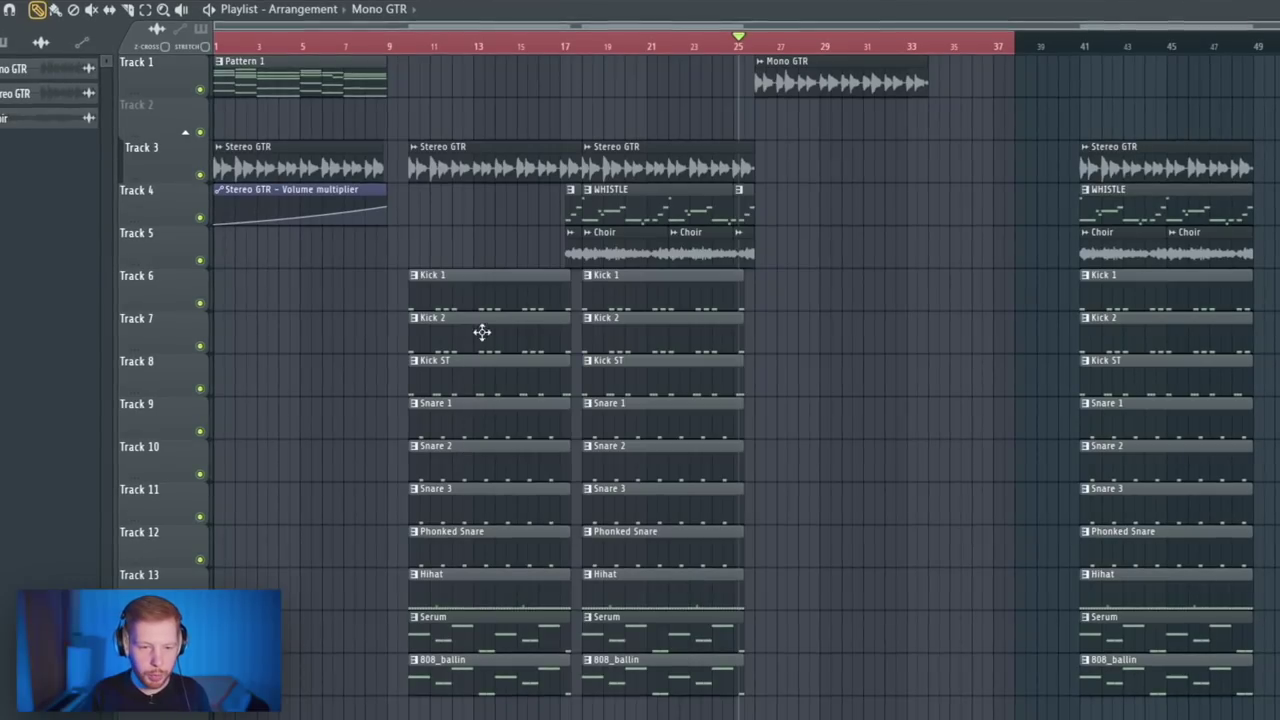
Step: Copy the drum clips without Serum and 808_ballin to bar 26, using repeated half-bar Hihat pieces that end with the other drums
{"action": "left_click_drag", "start_coordinate": [507, 228], "coordinate": [804, 609]}
{"action": "scroll", "coordinate": [800, 600], "scroll_direction": "up", "scroll_amount": 3}
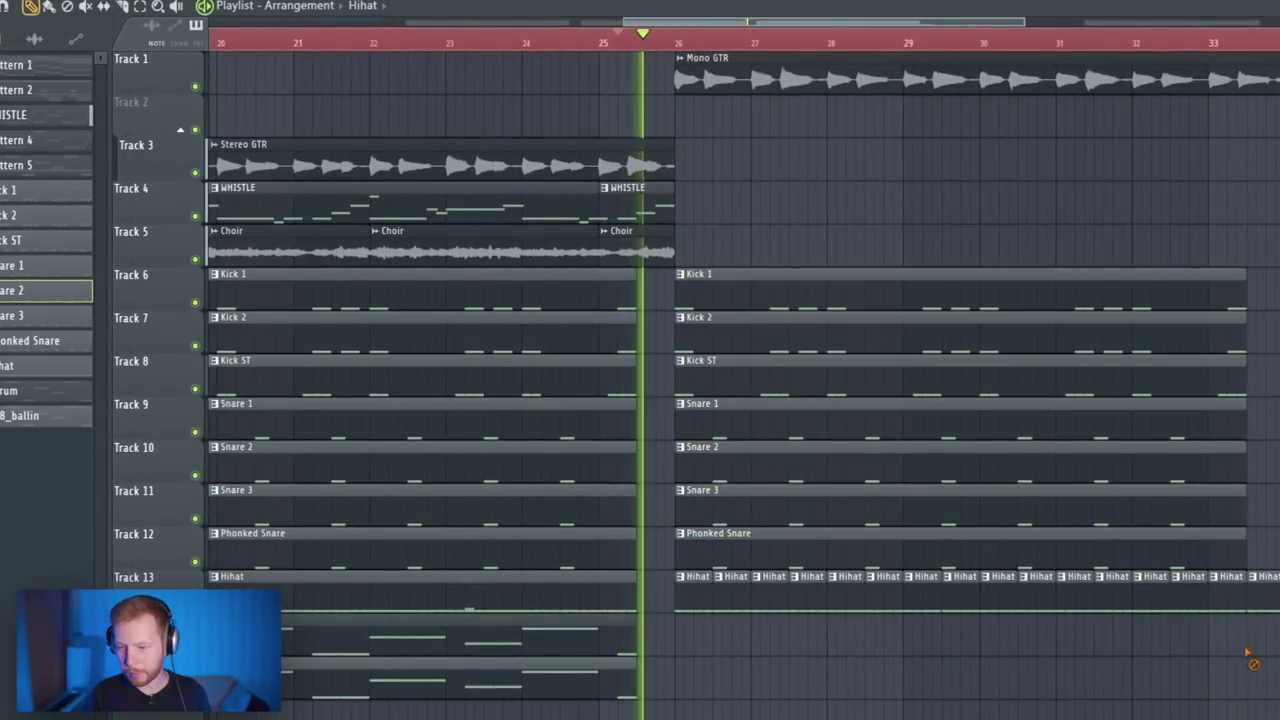
{"action": "right_click", "coordinate": [1264, 597]}
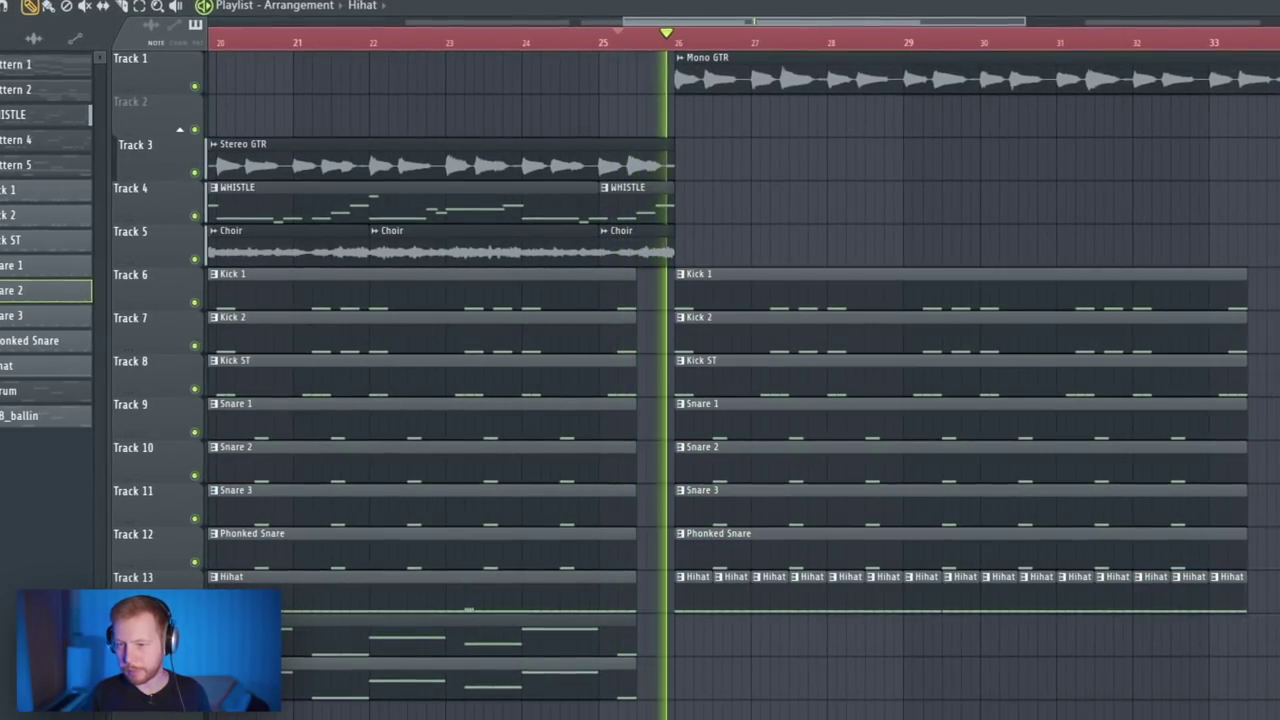
{"action": "scroll", "coordinate": [1270, 640], "scroll_direction": "down", "scroll_amount": 2}
{"action": "scroll", "coordinate": [1260, 600], "scroll_direction": "down", "scroll_amount": 2}
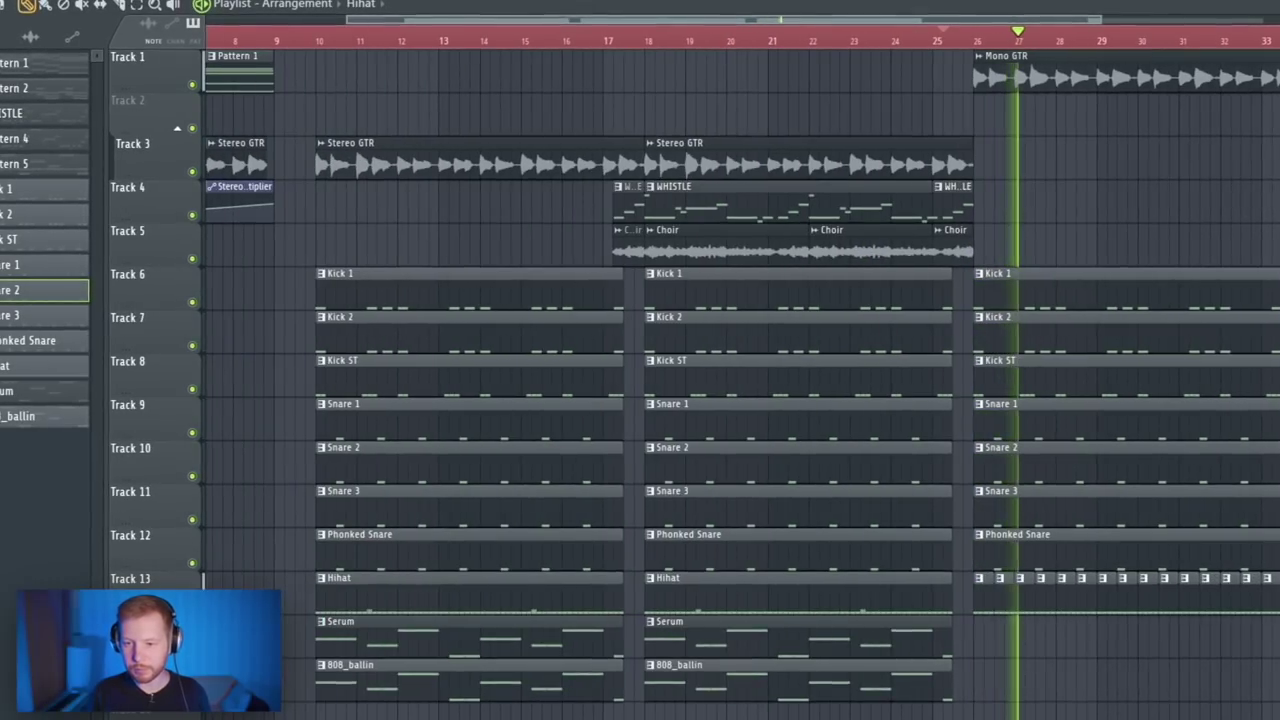
{"action": "left_click_drag", "start_coordinate": [1220, 563], "coordinate": [780, 546]}
{"action": "key", "text": "space"}
{"action": "scroll", "coordinate": [714, 508], "scroll_direction": "down", "scroll_amount": 3}
{"action": "scroll", "coordinate": [669, 479], "scroll_direction": "up", "scroll_amount": 1}
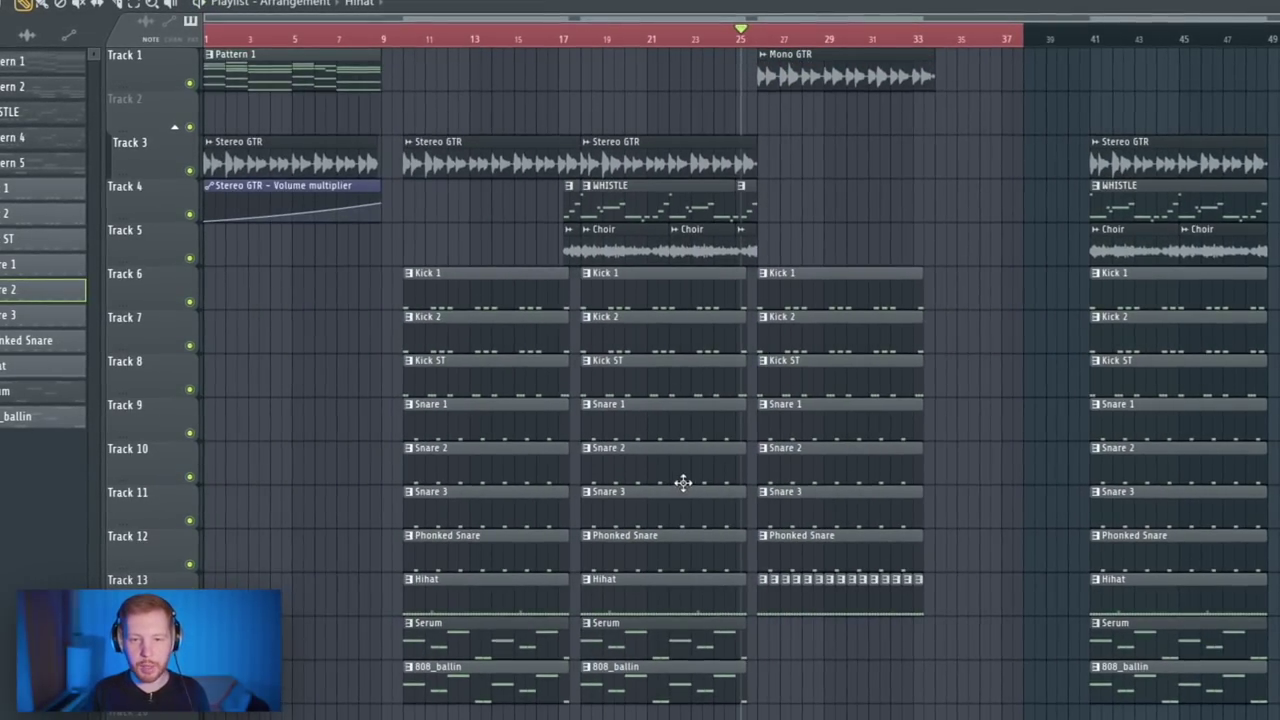
Step: Consolidate the WHISTLE pattern to audio, lower its pitch, and keep two short pieces on Track 4 in the bar 26 section
{"action": "left_click", "coordinate": [672, 213]}
{"action": "left_click_drag", "start_coordinate": [1199, 402], "coordinate": [590, 400]}
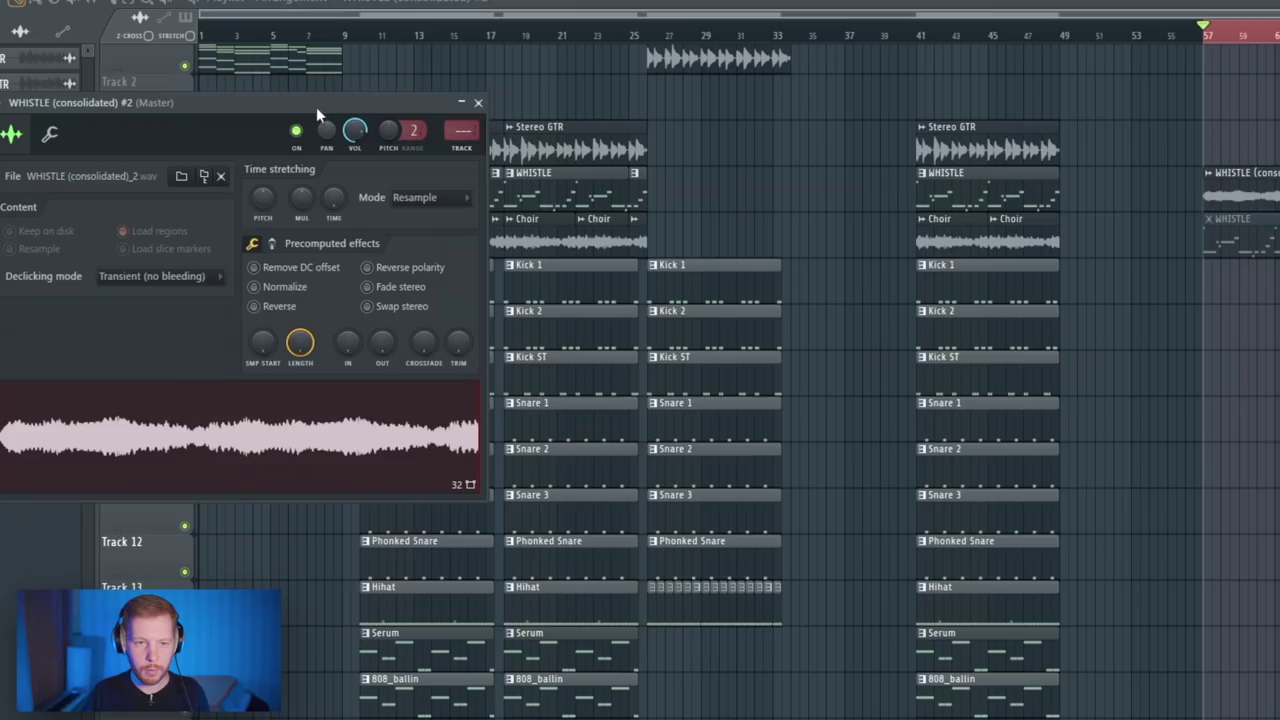
{"action": "left_click_drag", "start_coordinate": [316, 107], "coordinate": [632, 137]}
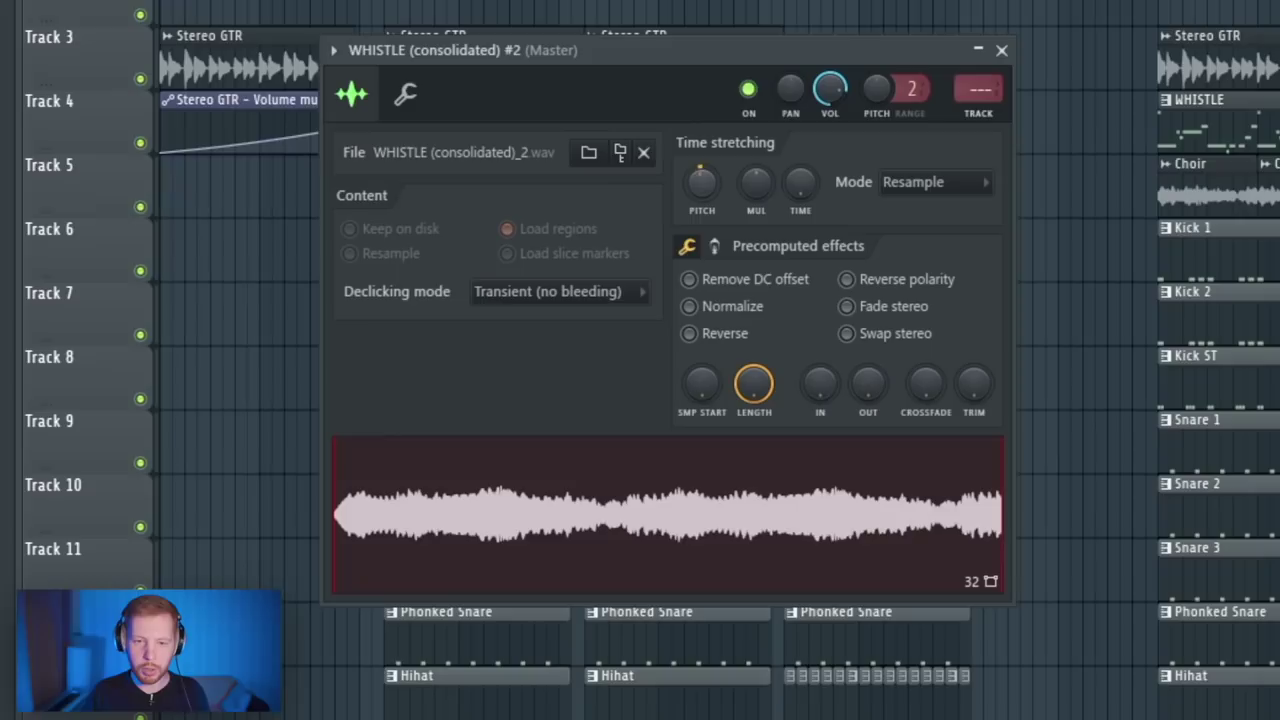
{"action": "left_click_drag", "start_coordinate": [592, 232], "coordinate": [592, 270]}
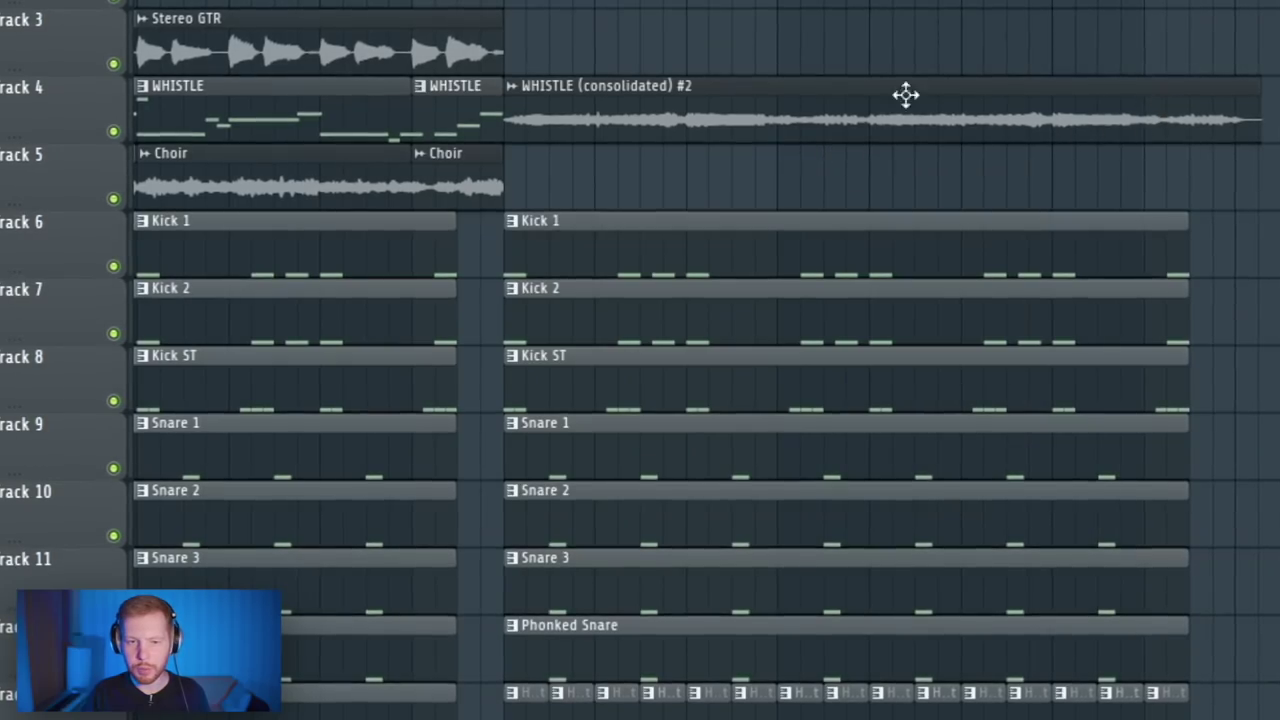
{"action": "key", "text": "space"}
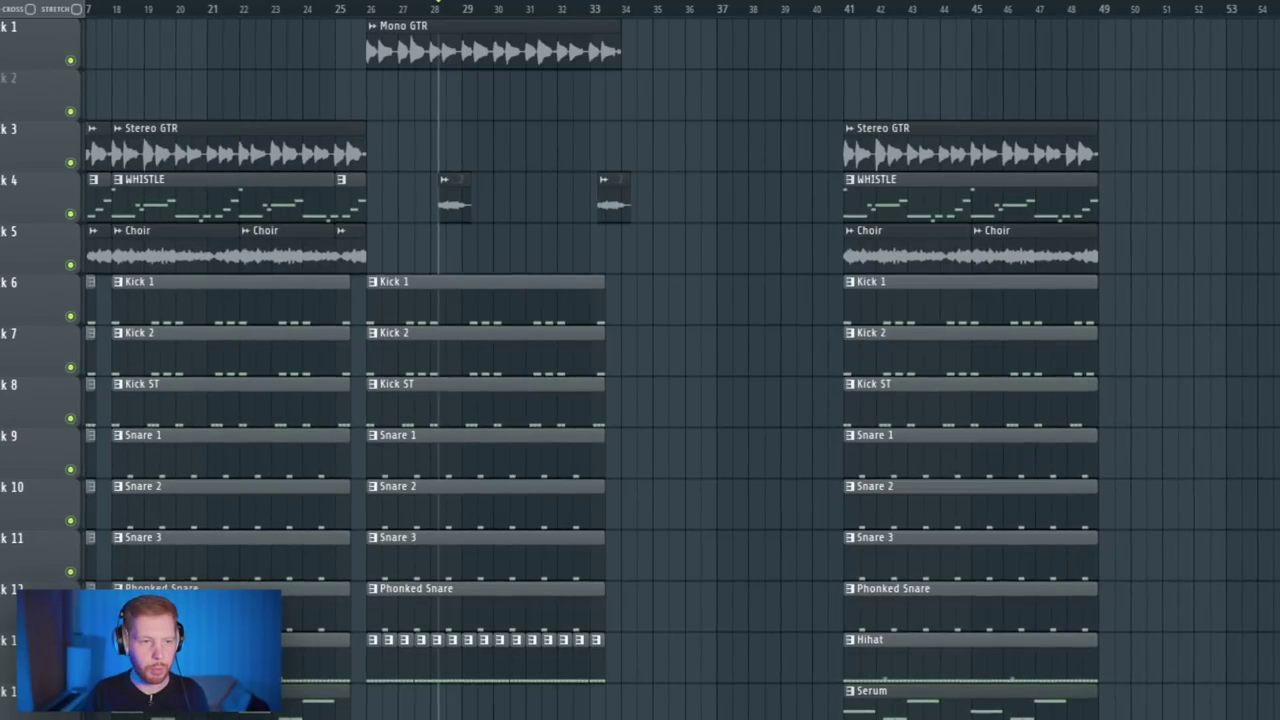
Step: Make a unique WHISTLE pattern with a short C4, D4, C4 slide phrase over E3, and place it on Track 2 at bar 30
{"action": "left_click_drag", "start_coordinate": [452, 151], "coordinate": [387, 160]}
{"action": "left_click", "coordinate": [373, 130]}
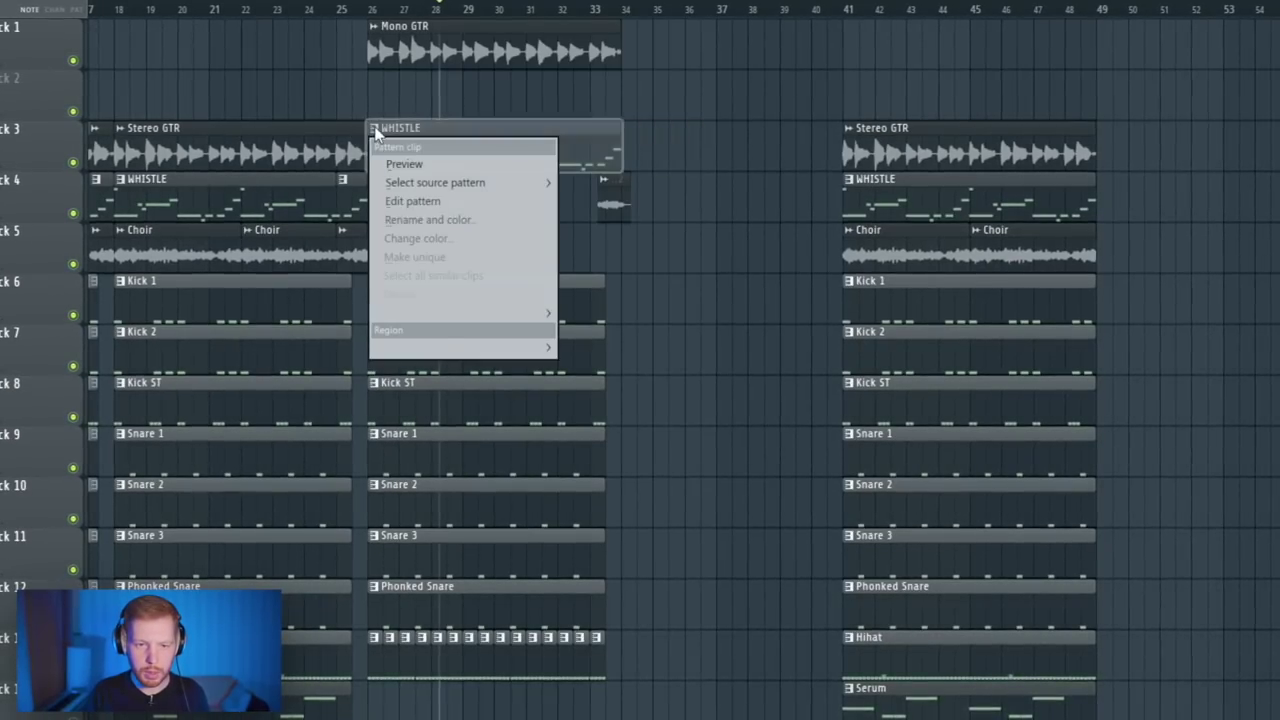
{"action": "left_click", "coordinate": [438, 257]}
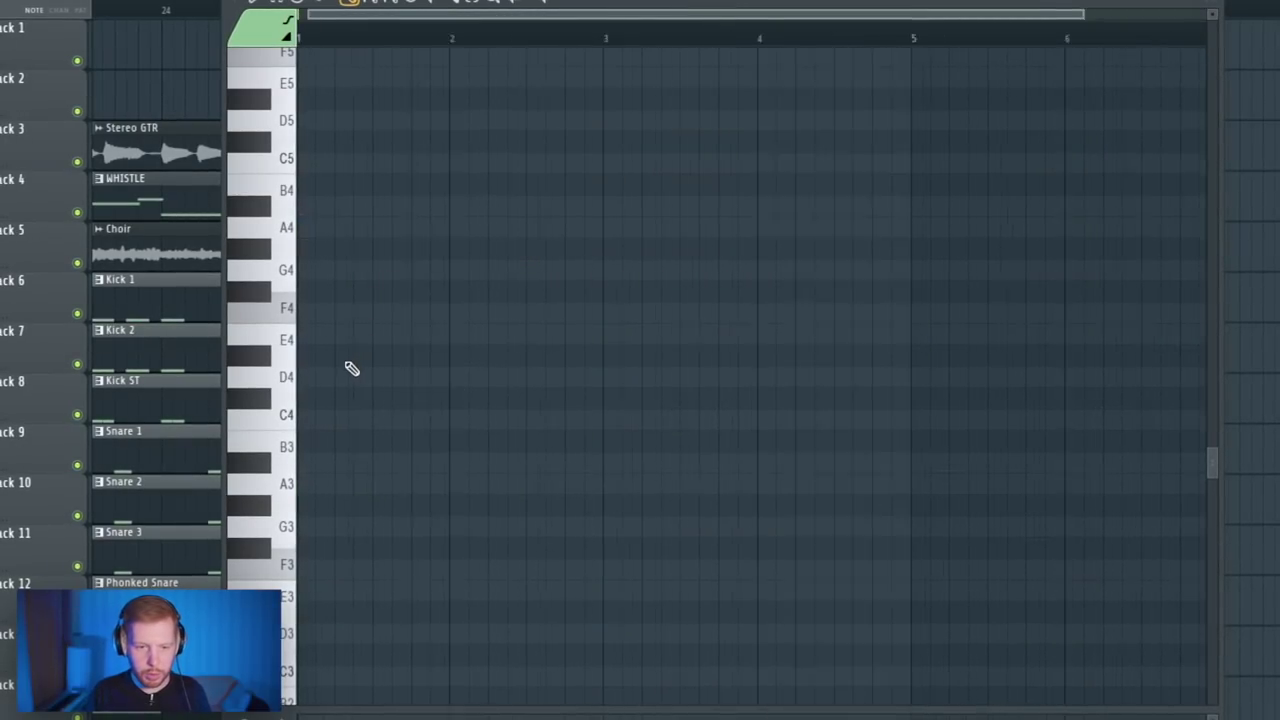
{"action": "left_click_drag", "start_coordinate": [349, 420], "coordinate": [689, 442]}
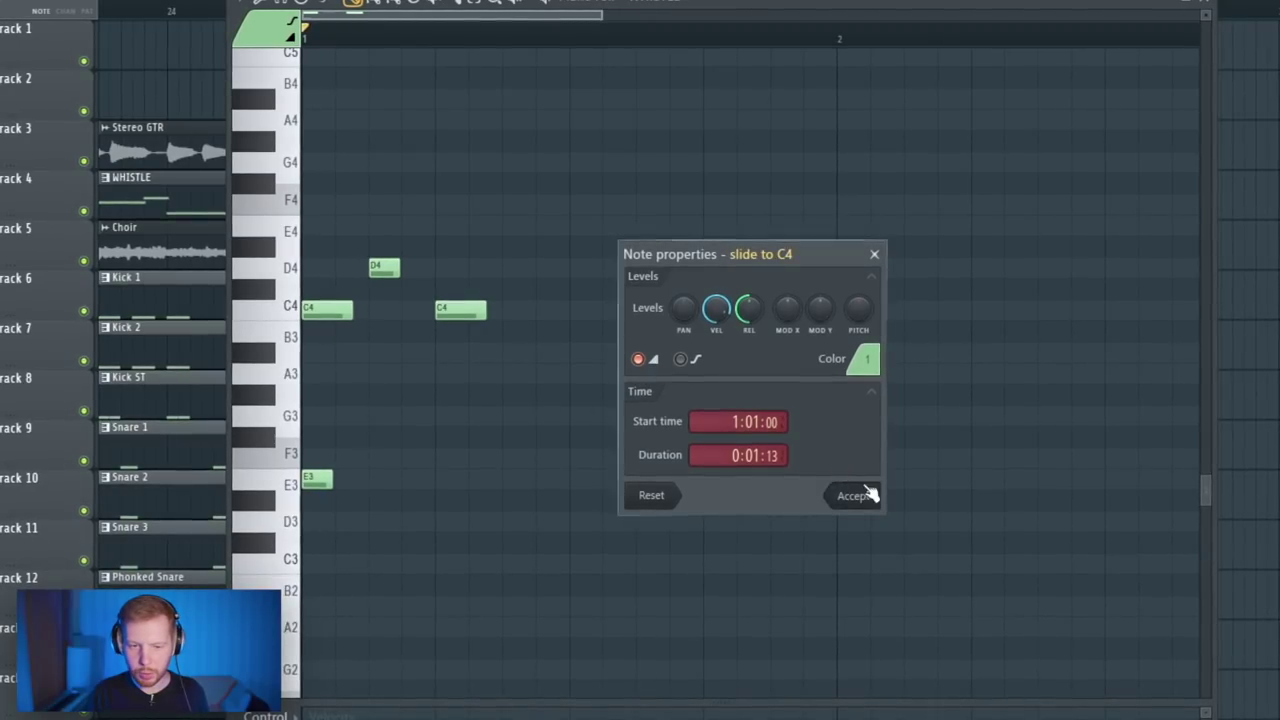
{"action": "left_click", "coordinate": [856, 495]}
{"action": "scroll", "coordinate": [496, 327], "scroll_direction": "up", "scroll_amount": 3}
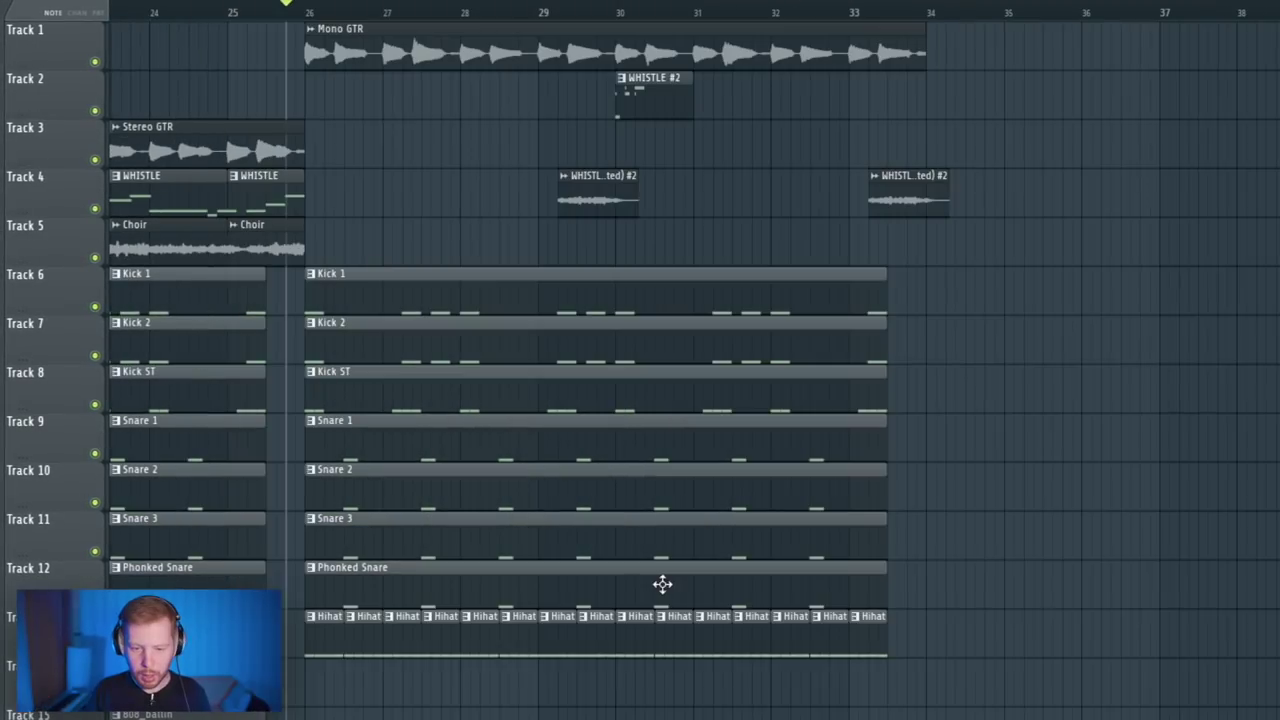
Step: Delete the Phonked Snare clip from the bar 26 section and make the WHISTLE #2 clip at bar 34 unique
{"action": "right_click", "coordinate": [664, 584]}
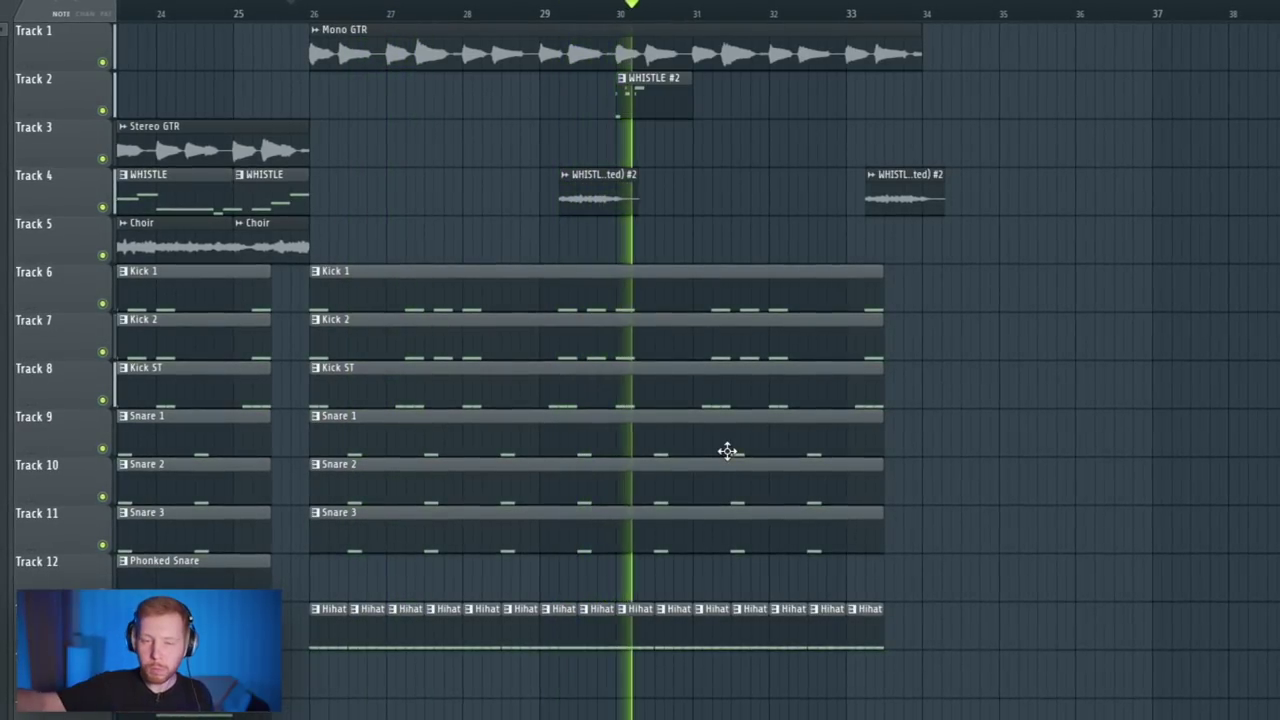
{"action": "right_click", "coordinate": [848, 88]}
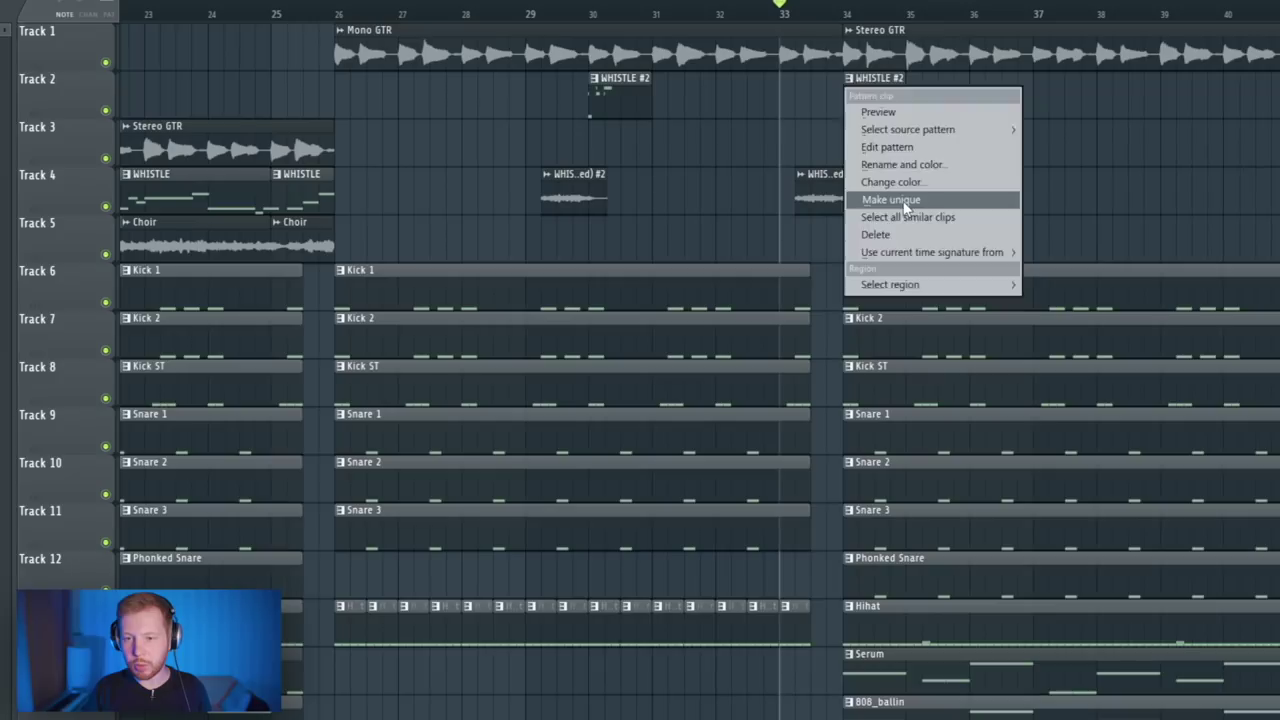
{"action": "left_click", "coordinate": [904, 203]}
Step: Replace the notes of the unique WHISTLE pattern with a short E4 at bar 1 and D4 at bar 2, and audition them
{"action": "double_click", "coordinate": [882, 110]}
{"action": "scroll", "coordinate": [603, 288], "scroll_direction": "down", "scroll_amount": 2}
{"action": "left_click_drag", "start_coordinate": [580, 148], "coordinate": [290, 480]}
{"action": "key", "text": "Delete"}
{"action": "scroll", "coordinate": [330, 335], "scroll_direction": "up", "scroll_amount": 2}
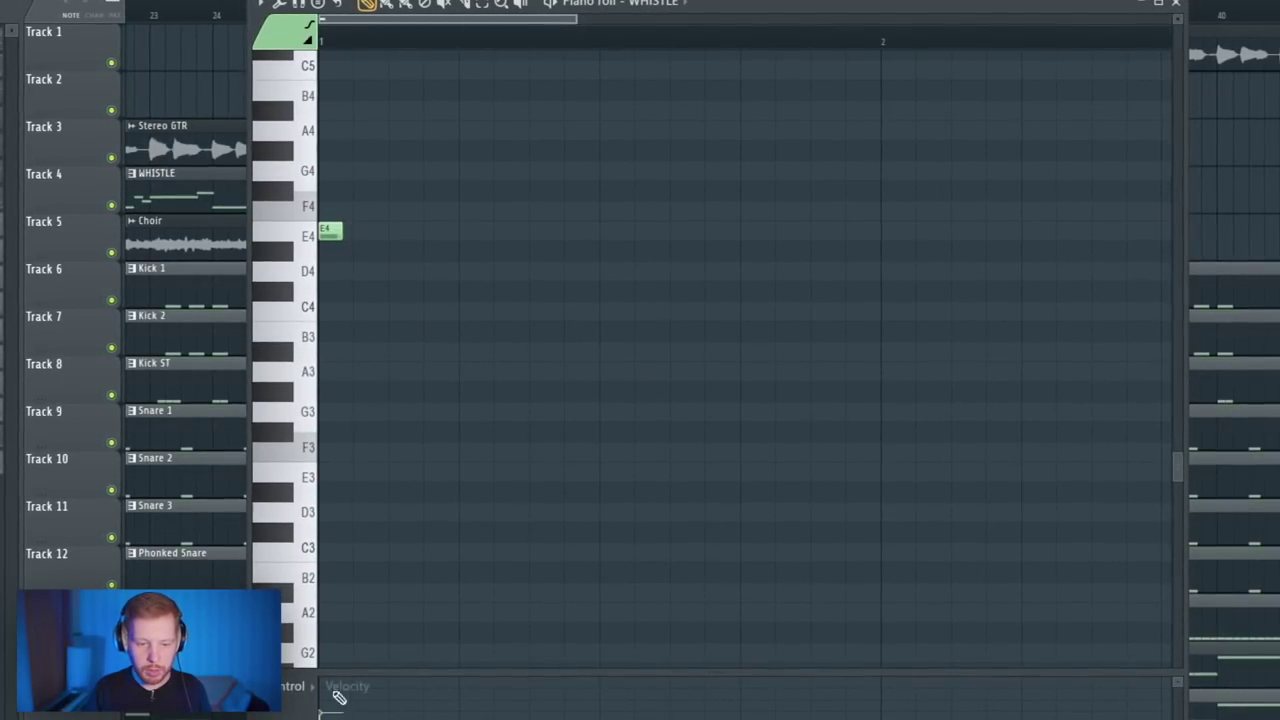
{"action": "left_click", "coordinate": [856, 231]}
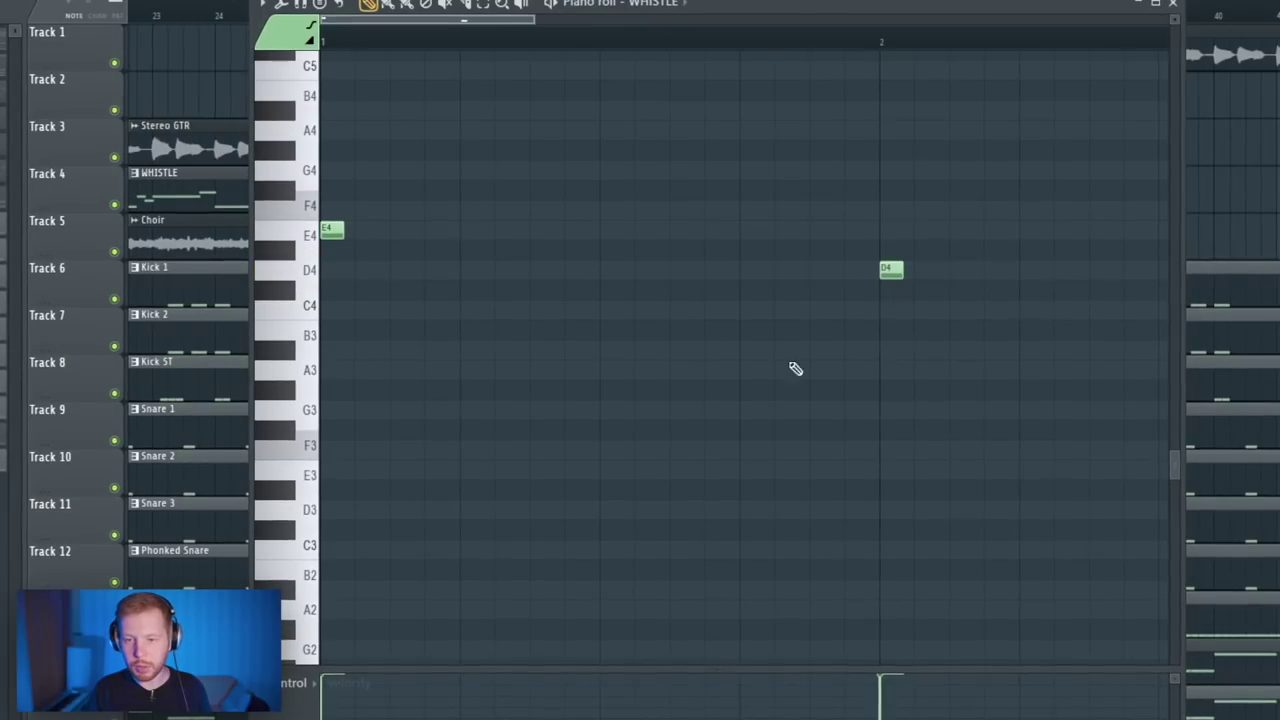
{"action": "key", "text": "space"}
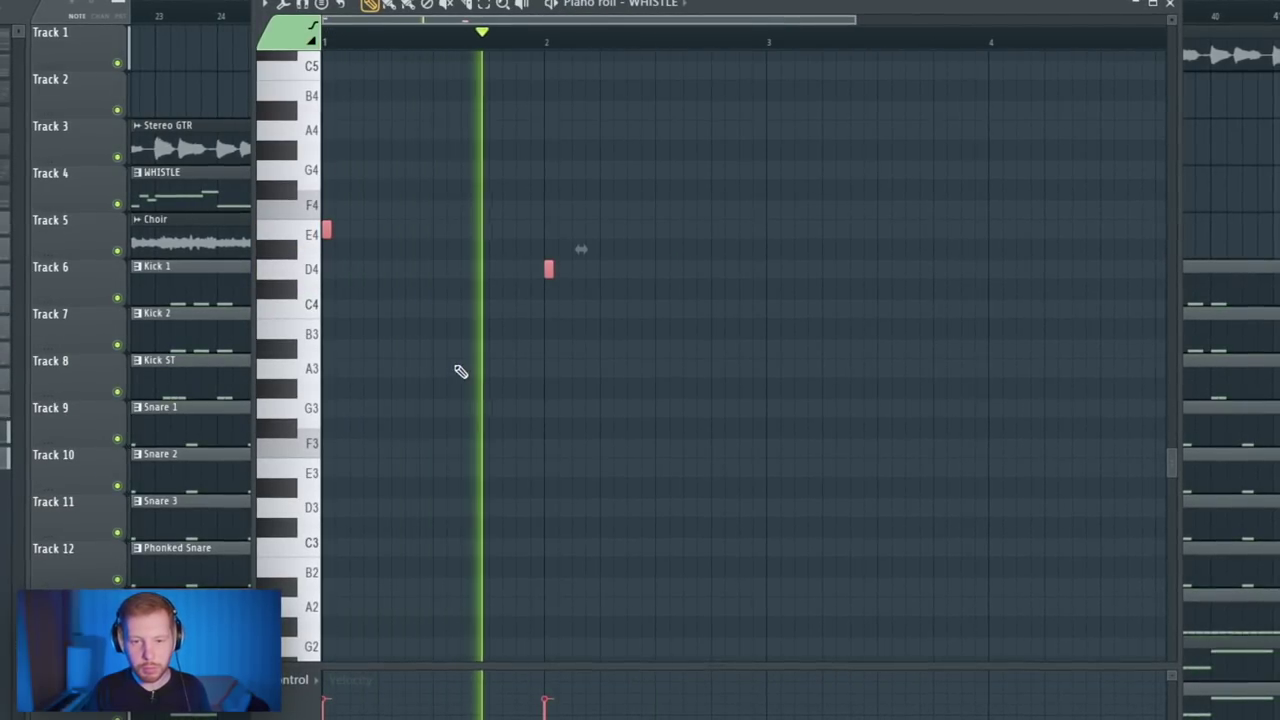
{"action": "left_click", "coordinate": [467, 348], "text": "ctrl"}
{"action": "key", "text": "space"}
Step: Transpose both whistle notes down an octave to E3 and D3, add an E4 slide note at bar 1, and audition the result
{"action": "scroll", "coordinate": [465, 350], "scroll_direction": "up", "scroll_amount": 2}
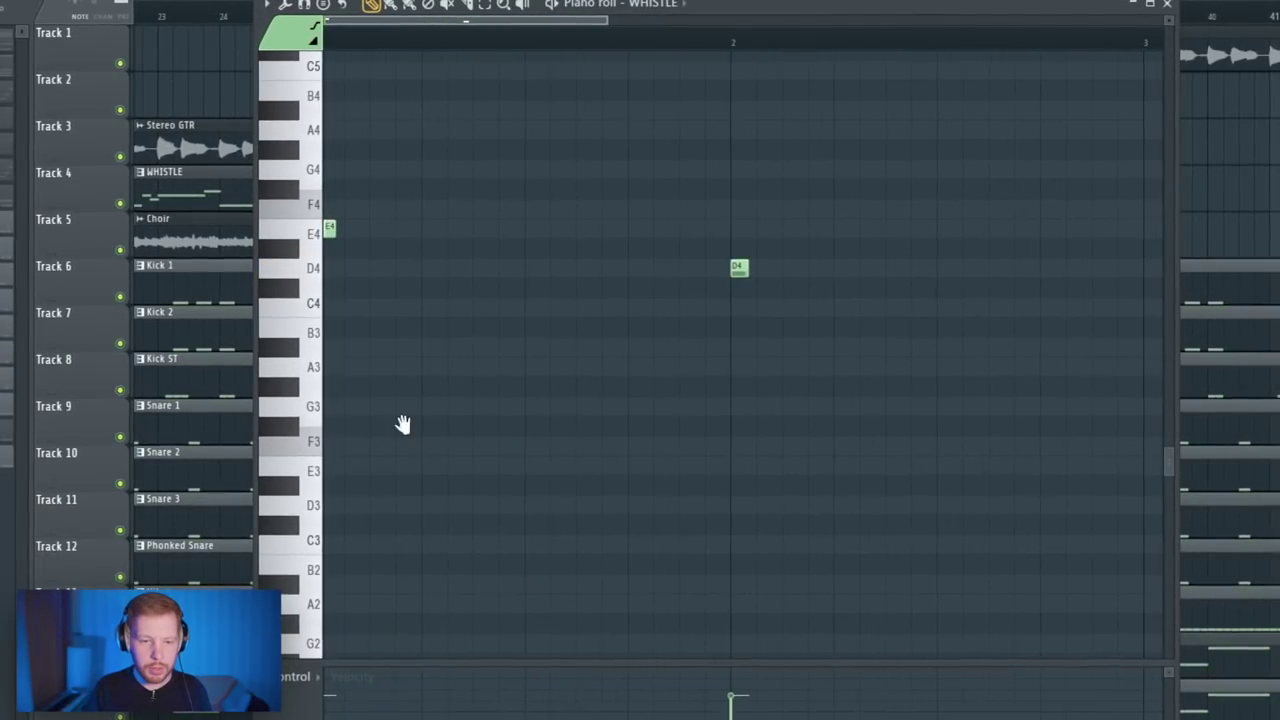
{"action": "left_click_drag", "start_coordinate": [890, 164], "coordinate": [162, 357]}
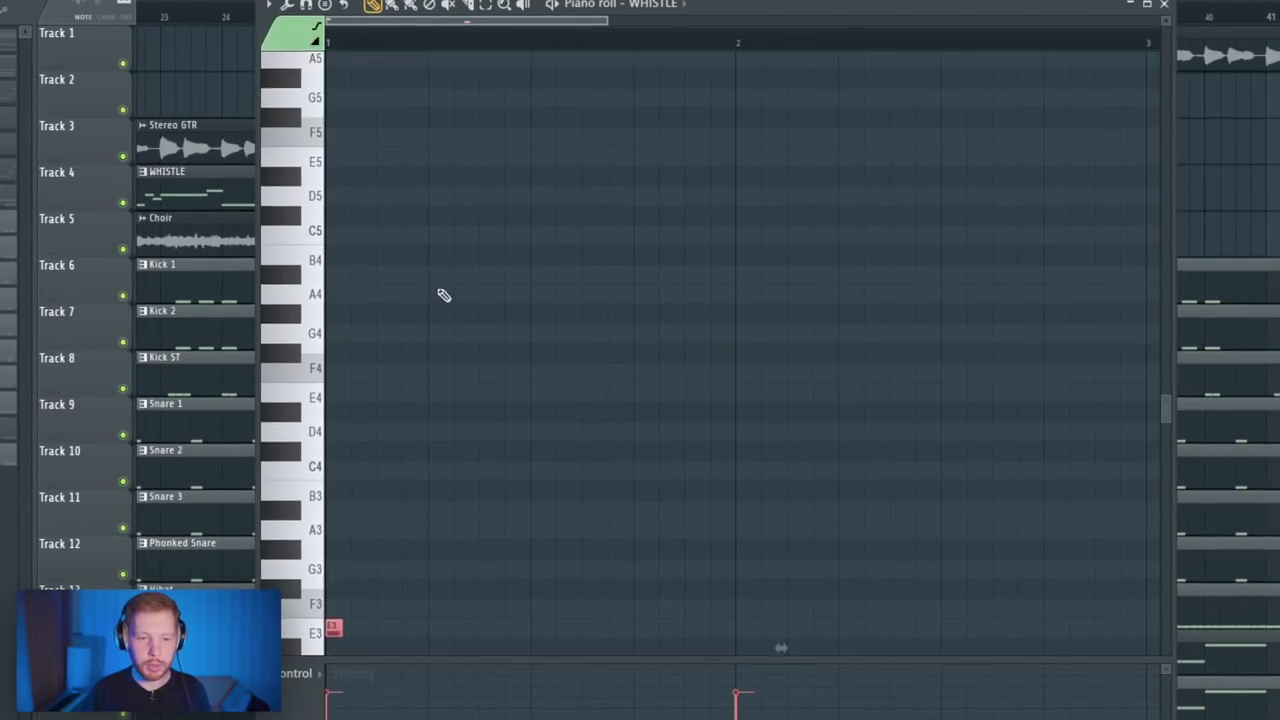
{"action": "scroll", "coordinate": [348, 343], "scroll_direction": "down", "scroll_amount": 1}
{"action": "left_click", "coordinate": [337, 337]}
{"action": "key", "text": "space"}
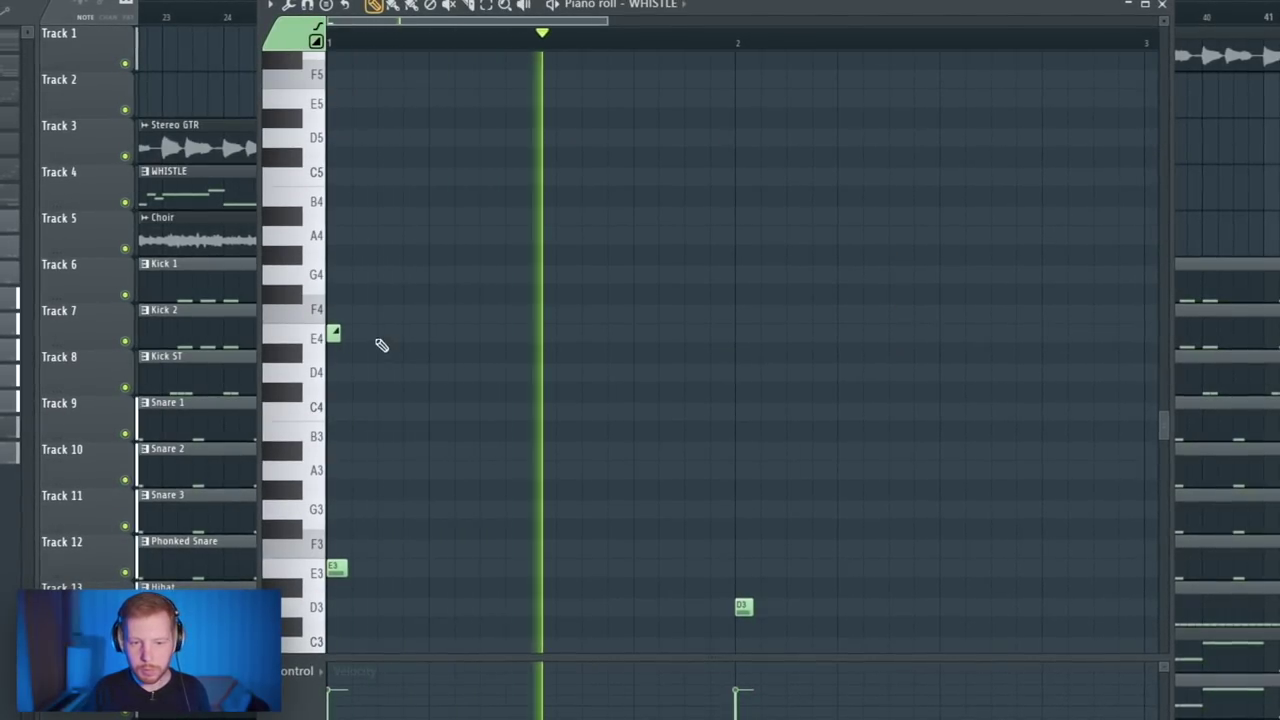
{"action": "key", "text": "space"}
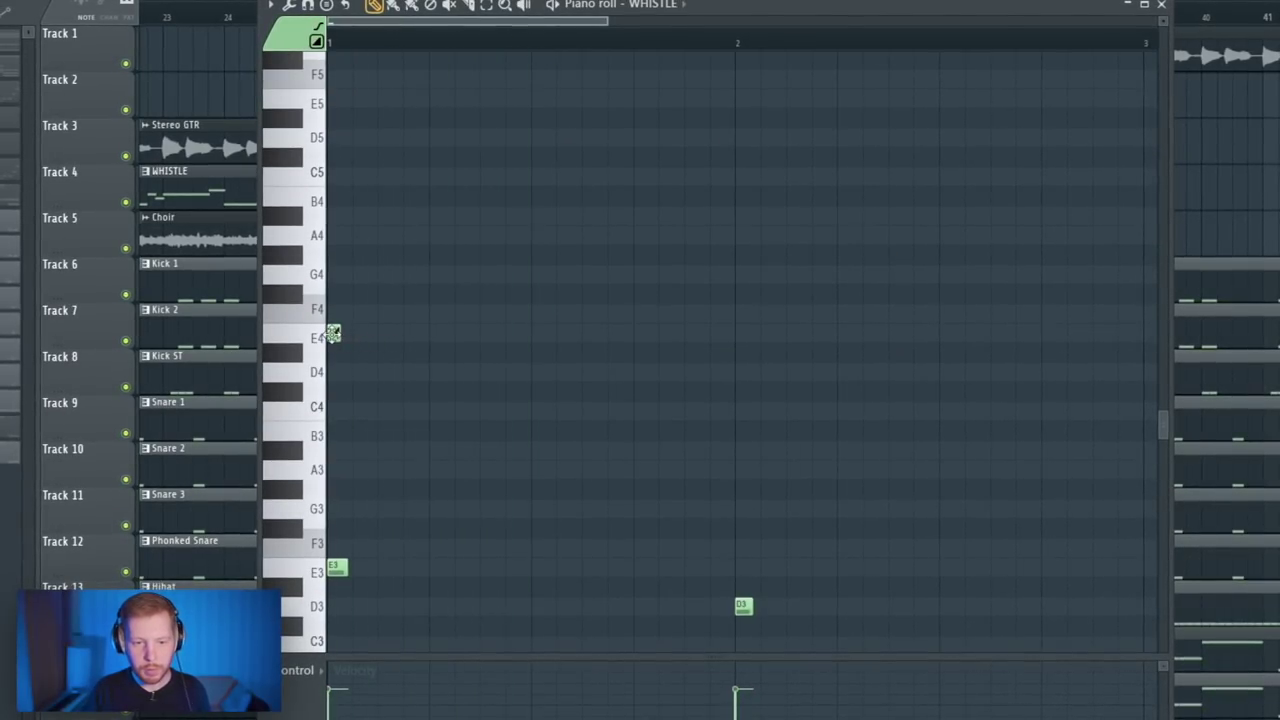
{"action": "key", "text": "space"}
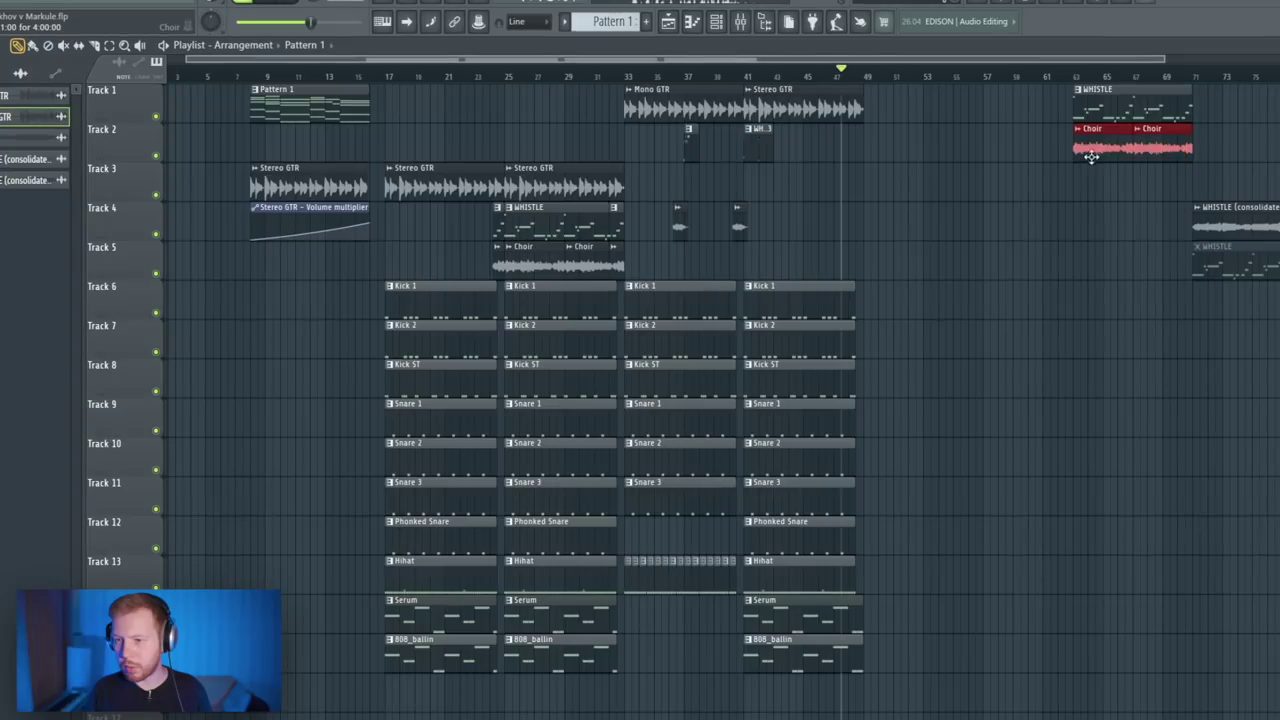
Step: Build a bar 49 section with Stereo GTR, drums, Serum, 808_ballin and Choir, and an outro at bar 57 with Mono GTR and WHISTLE
{"action": "left_click_drag", "start_coordinate": [1100, 160], "coordinate": [904, 160]}
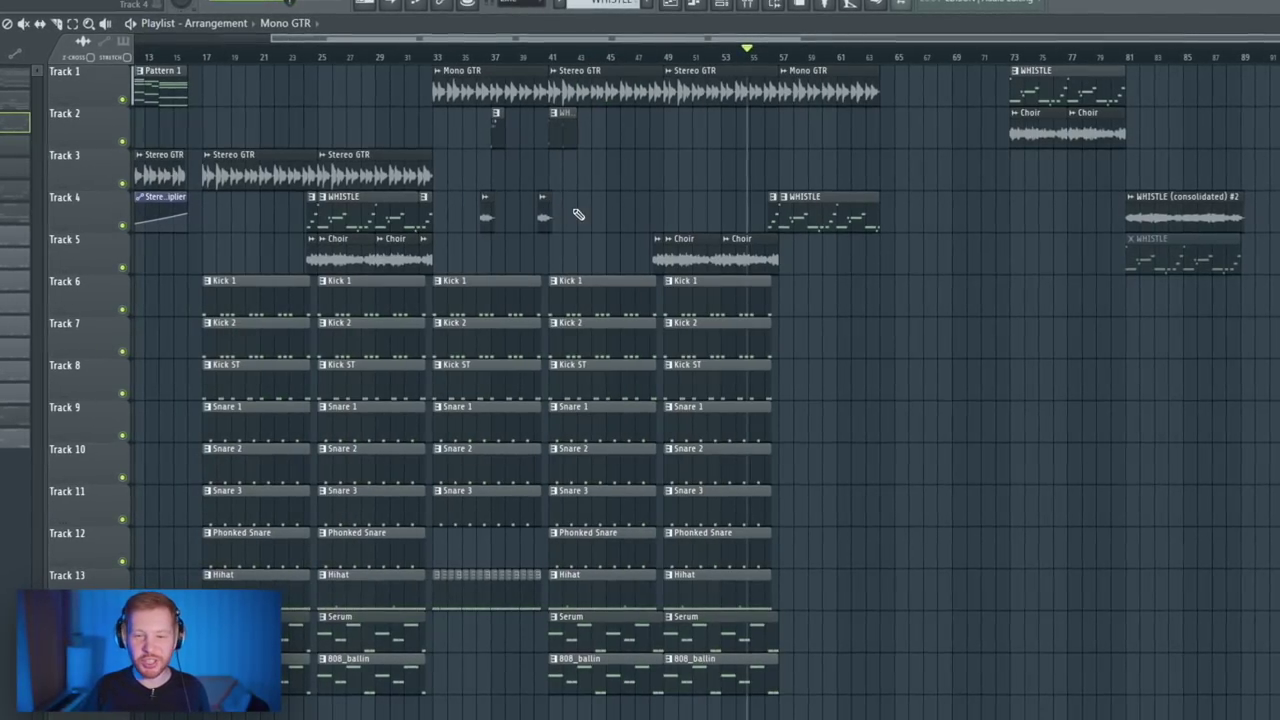
{"action": "scroll", "coordinate": [600, 206], "scroll_direction": "up", "scroll_amount": 2}
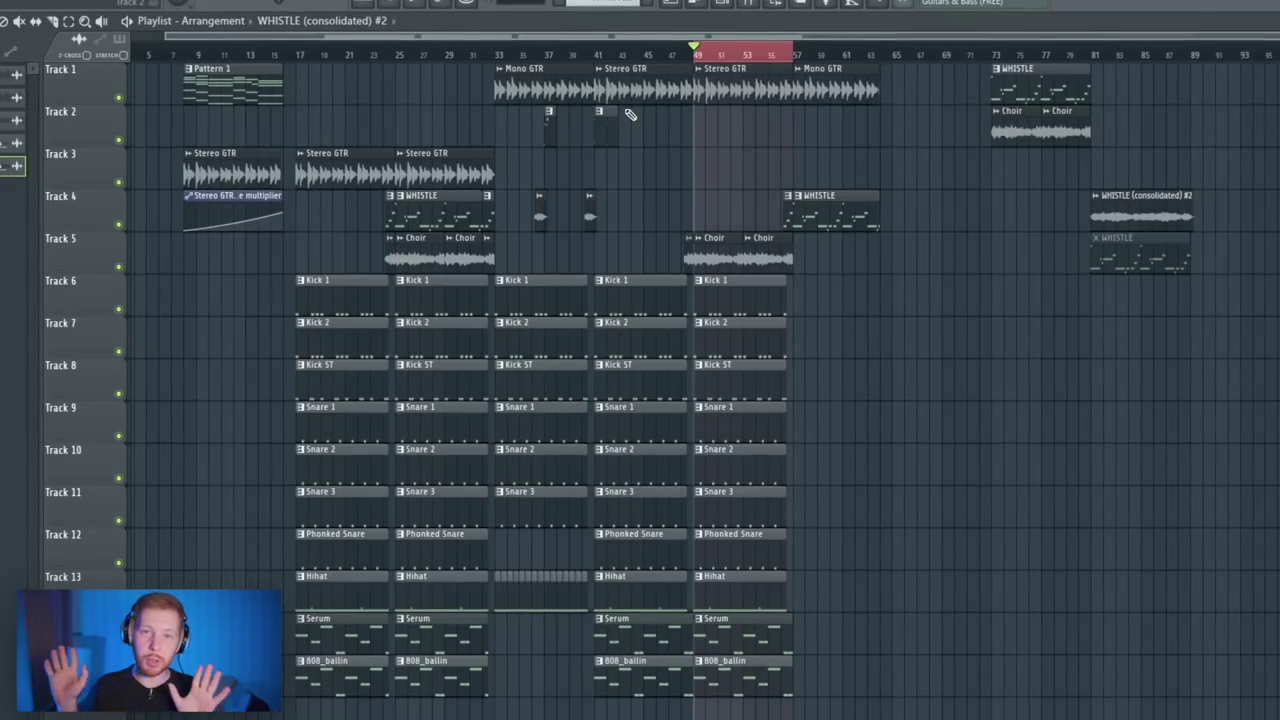